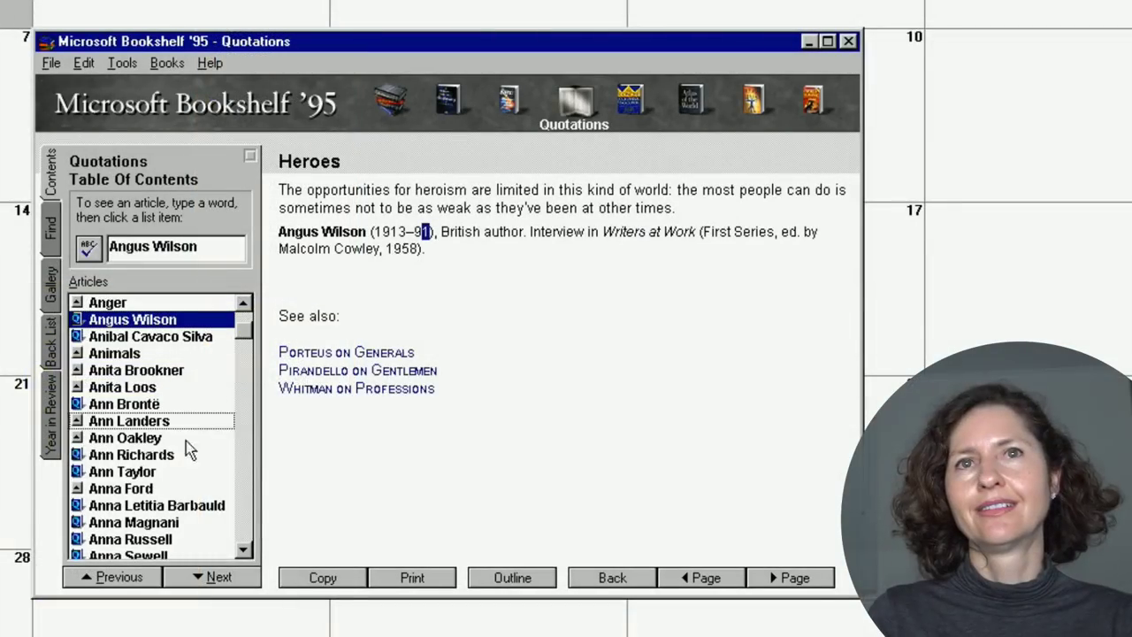
Launch Microsoft Word from the Windows 95 Start menu with a blank Document1.
click(151, 454)
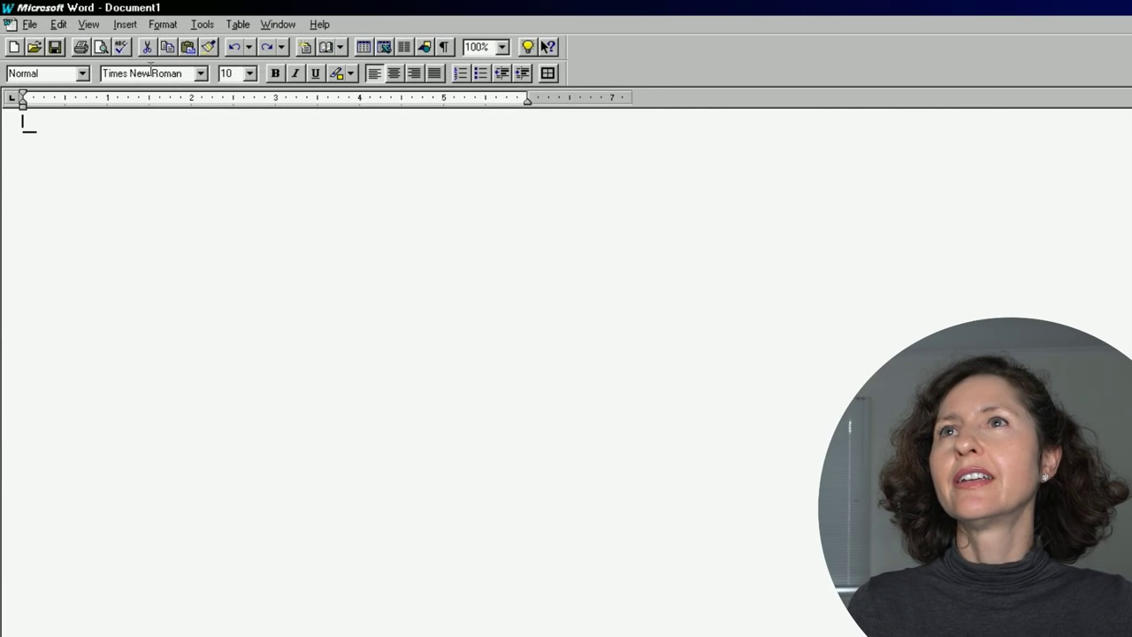
click(203, 24)
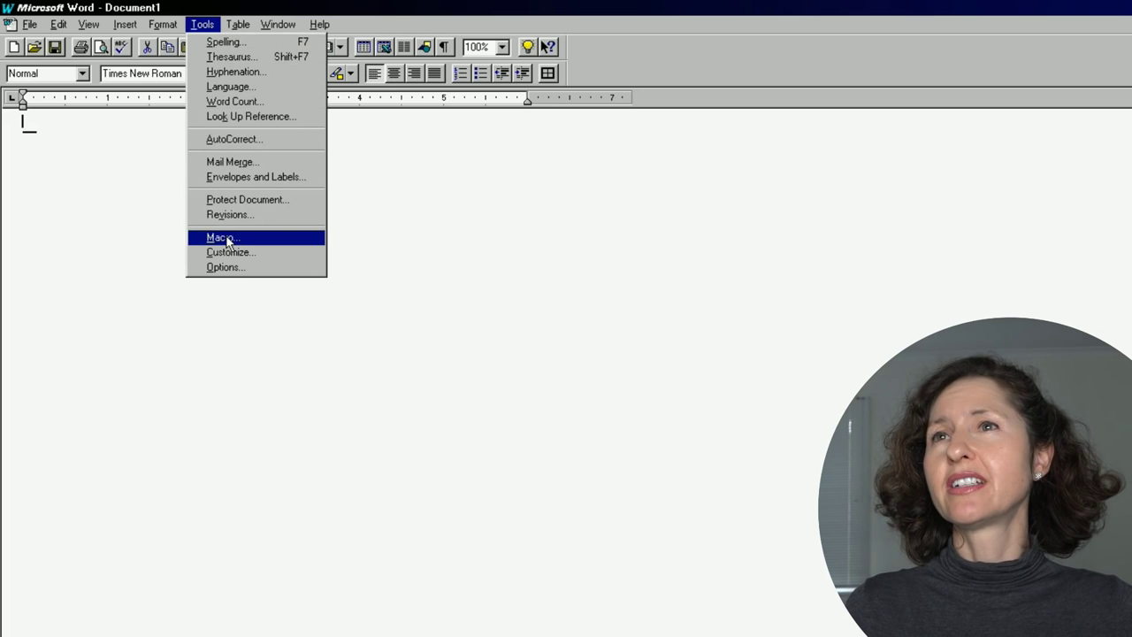
click(221, 238)
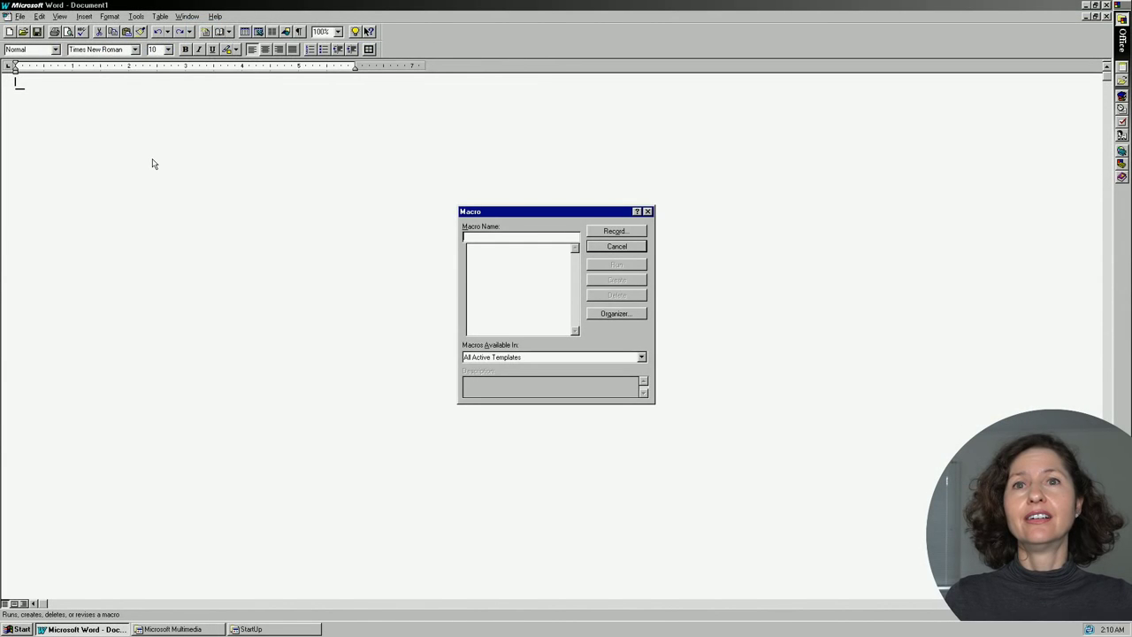
click(647, 212)
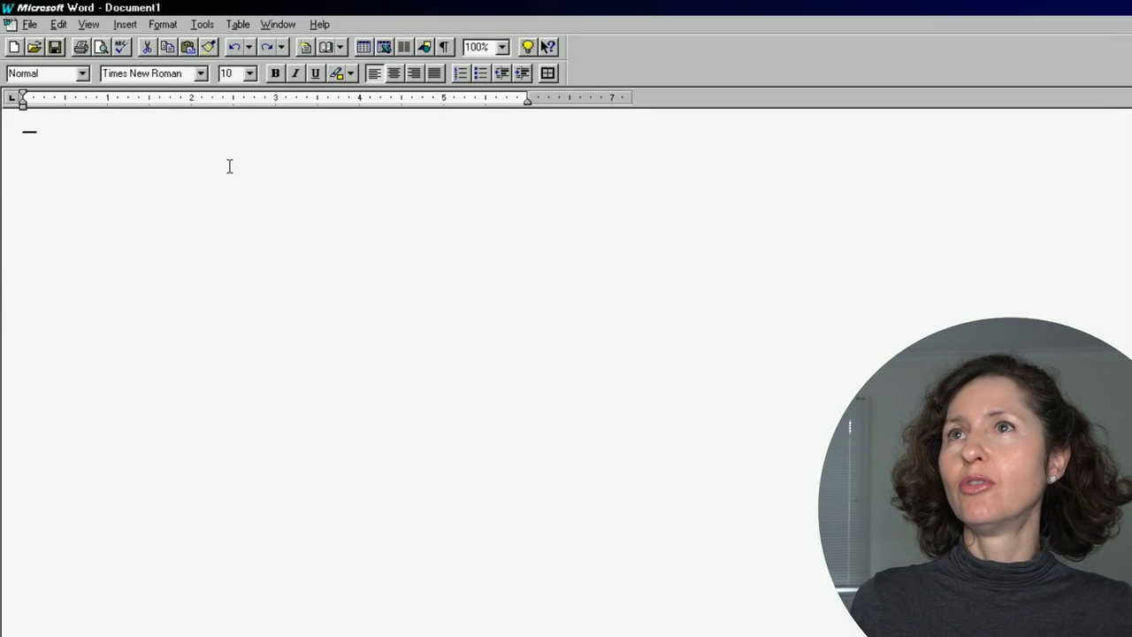
click(8, 25)
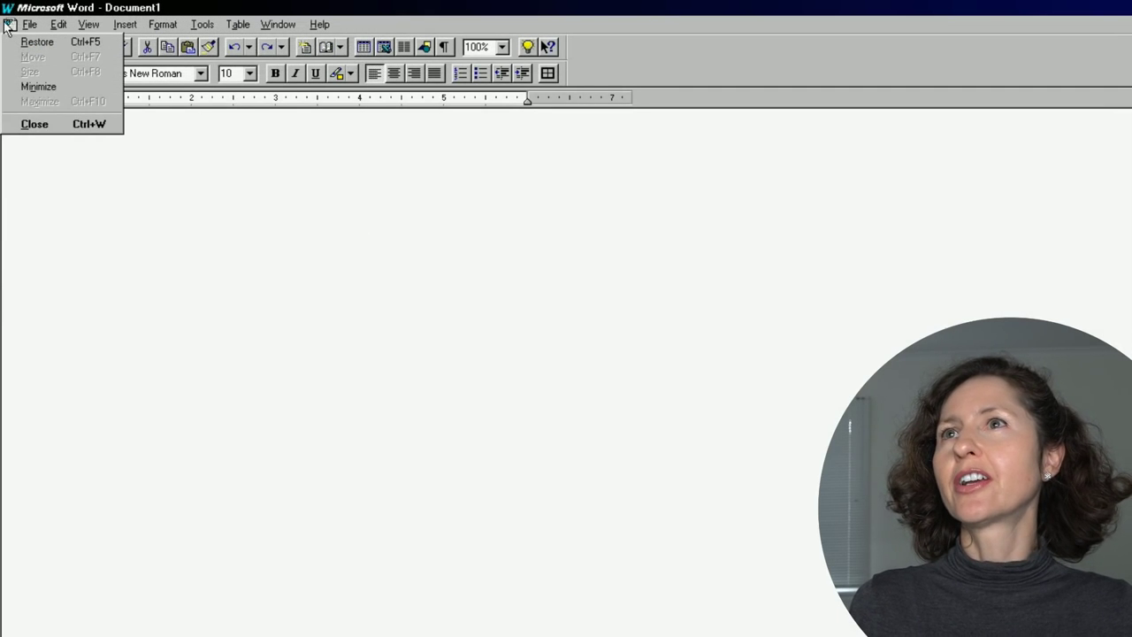
click(55, 87)
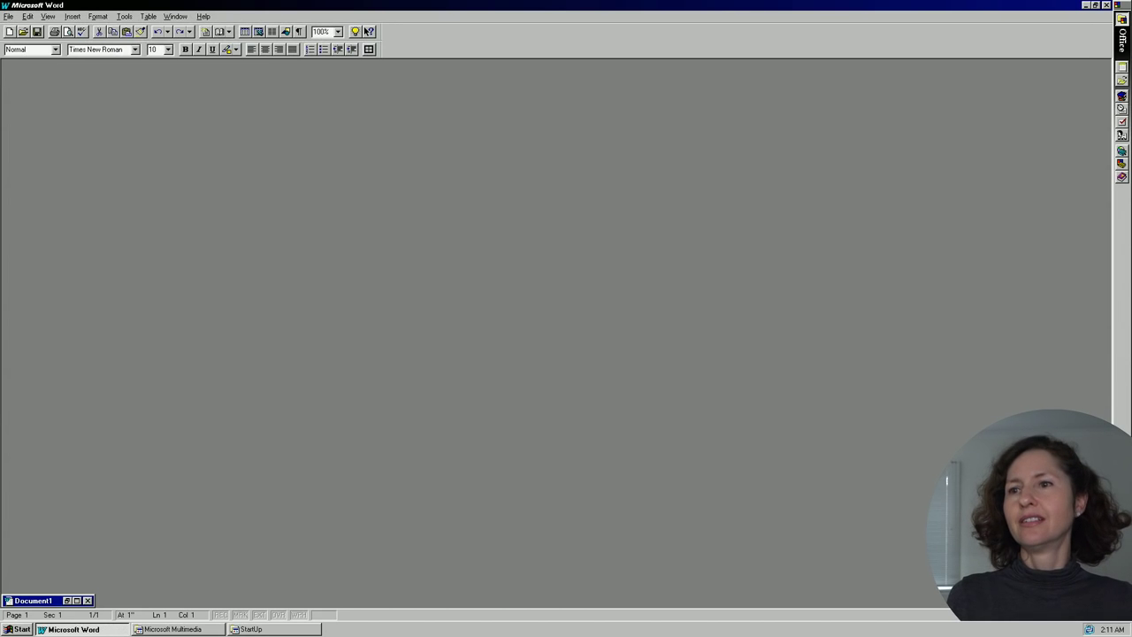
drag(77, 602, 100, 403)
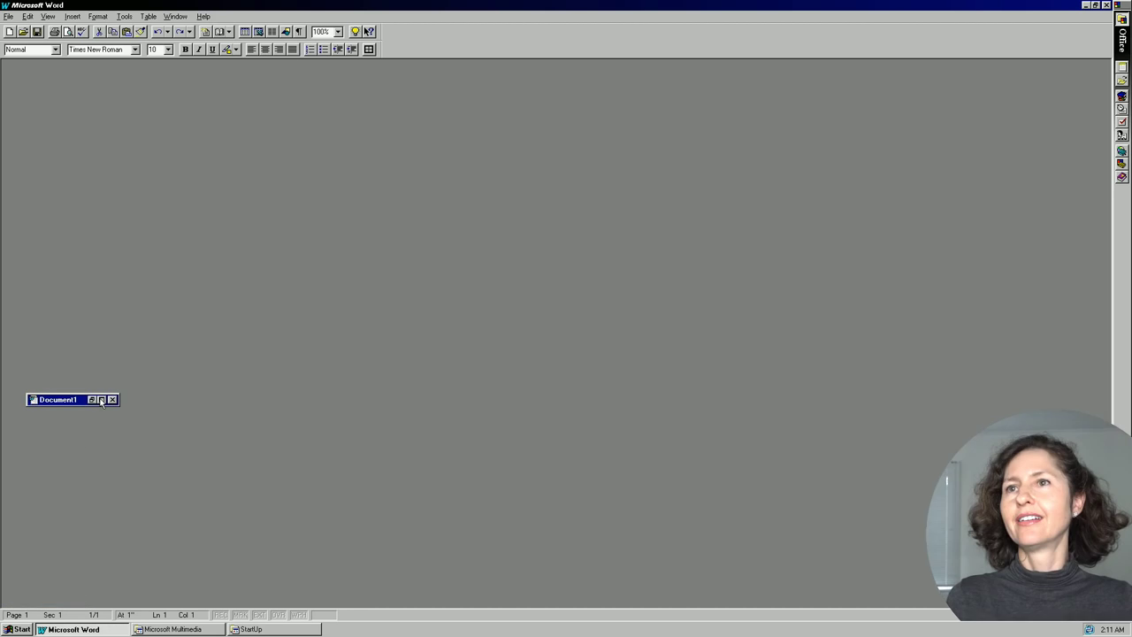
click(101, 403)
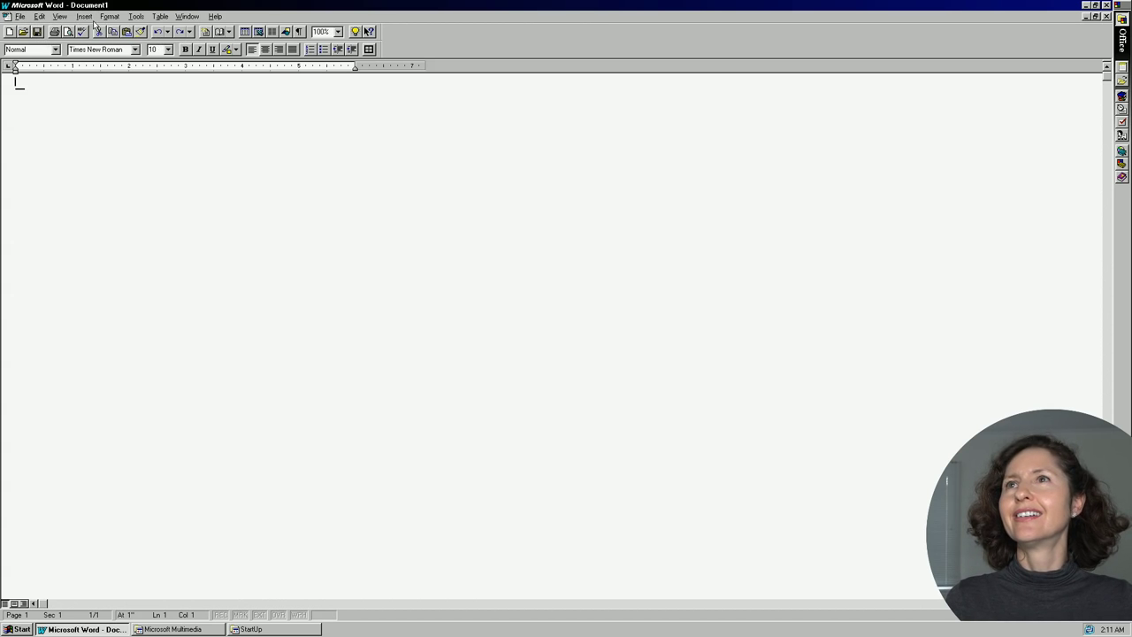
Show the page header for editing, then create a new blank Document2.
click(59, 16)
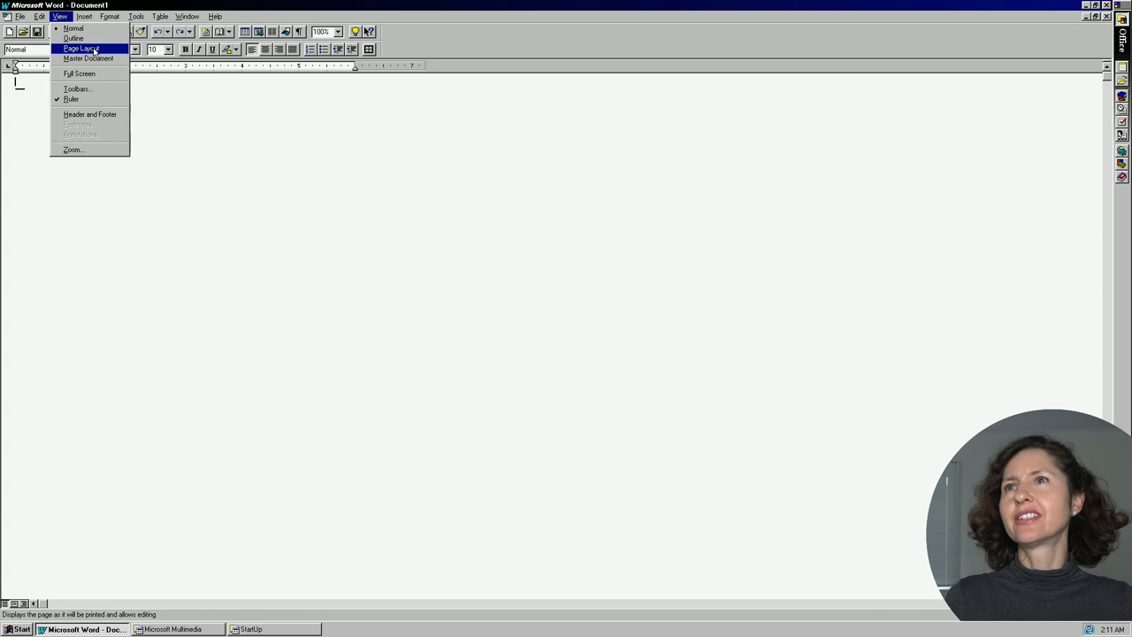
click(118, 116)
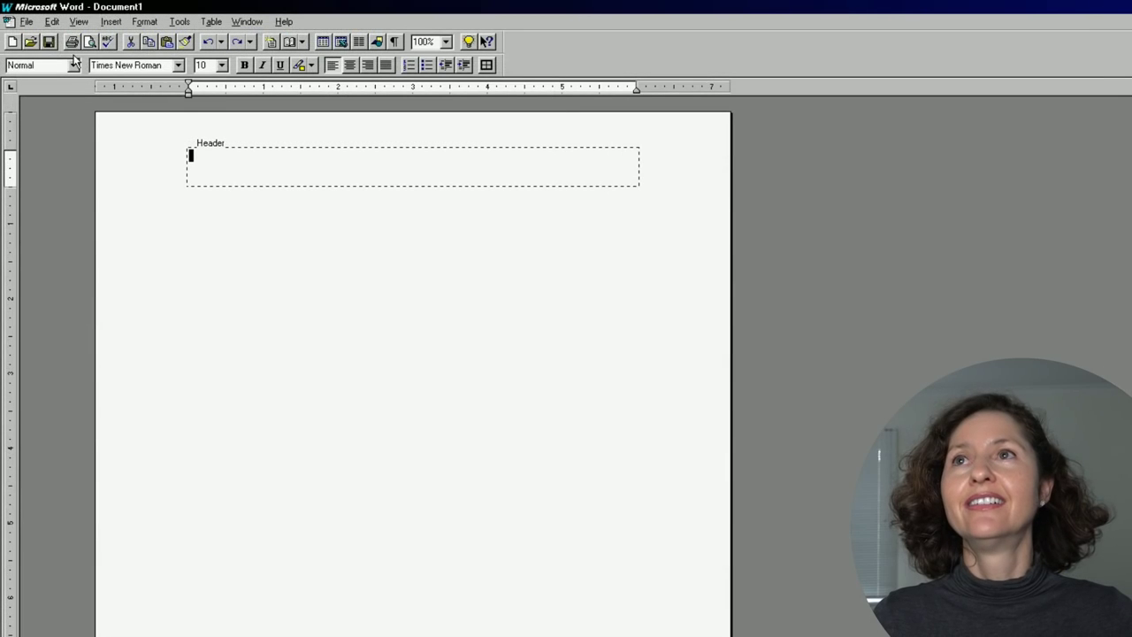
click(12, 42)
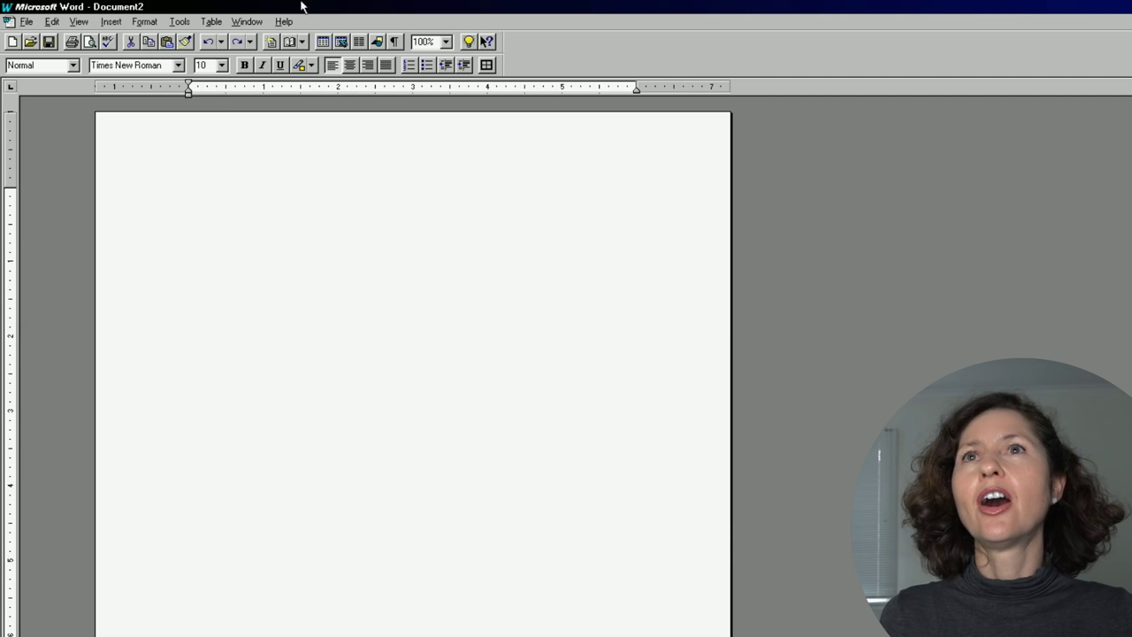
Zoom the page to 200% and enable the Standard toolbar with Large Buttons.
click(447, 41)
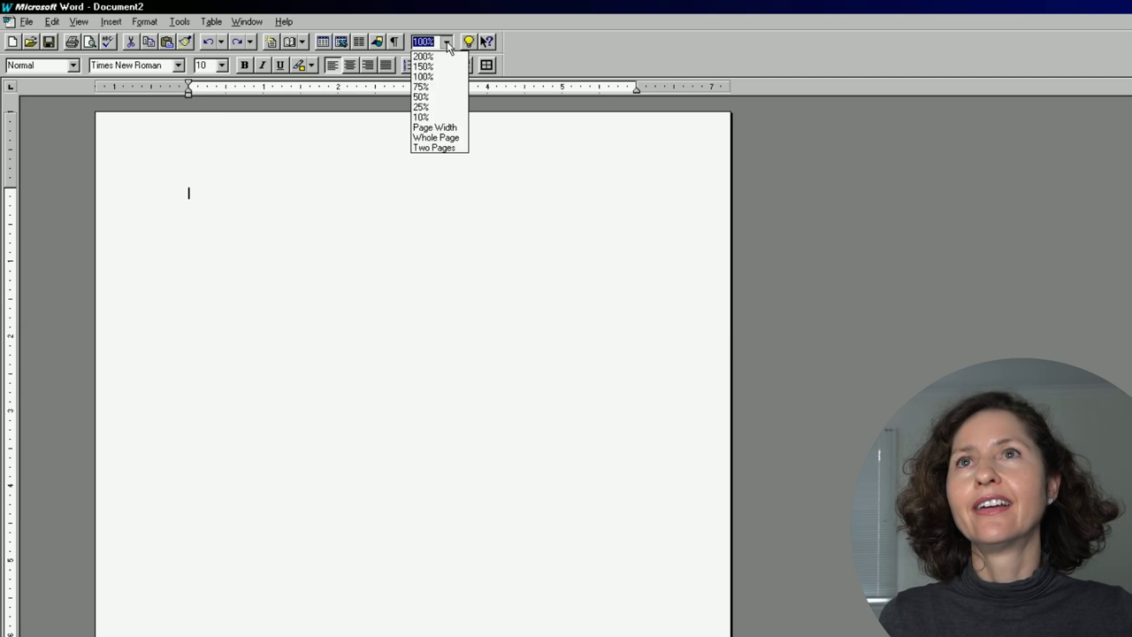
click(331, 43)
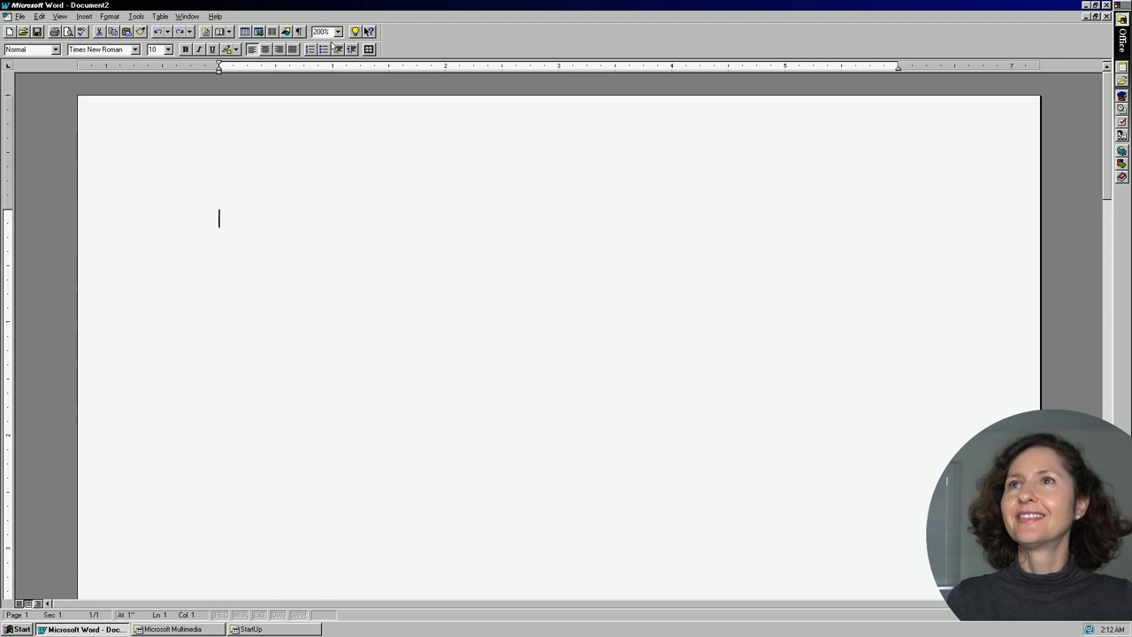
click(60, 16)
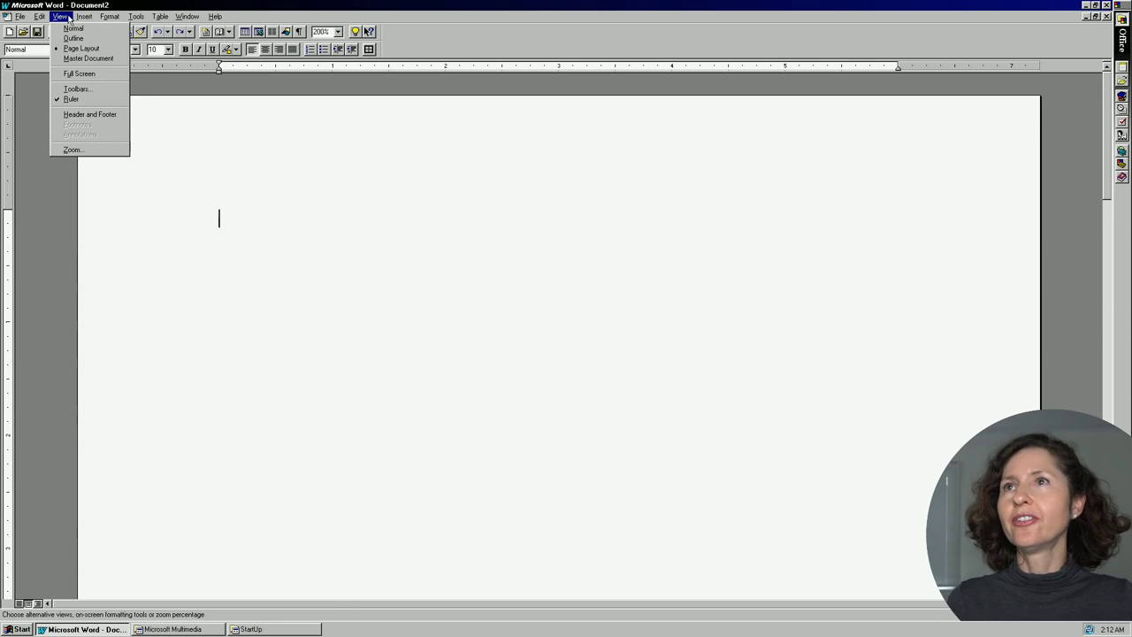
click(76, 90)
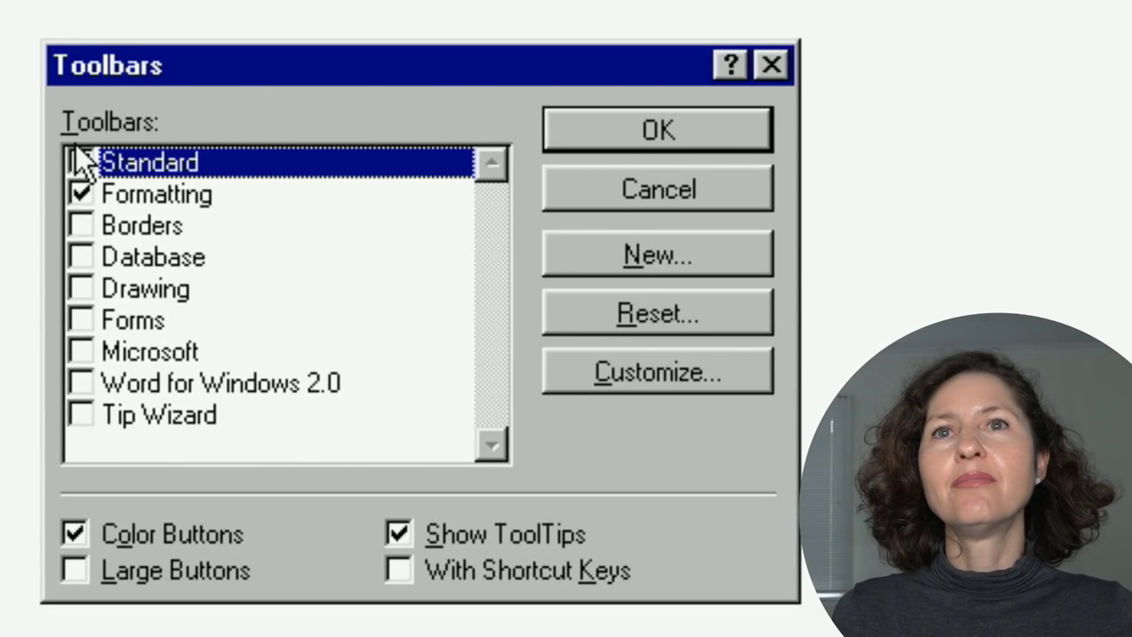
click(78, 159)
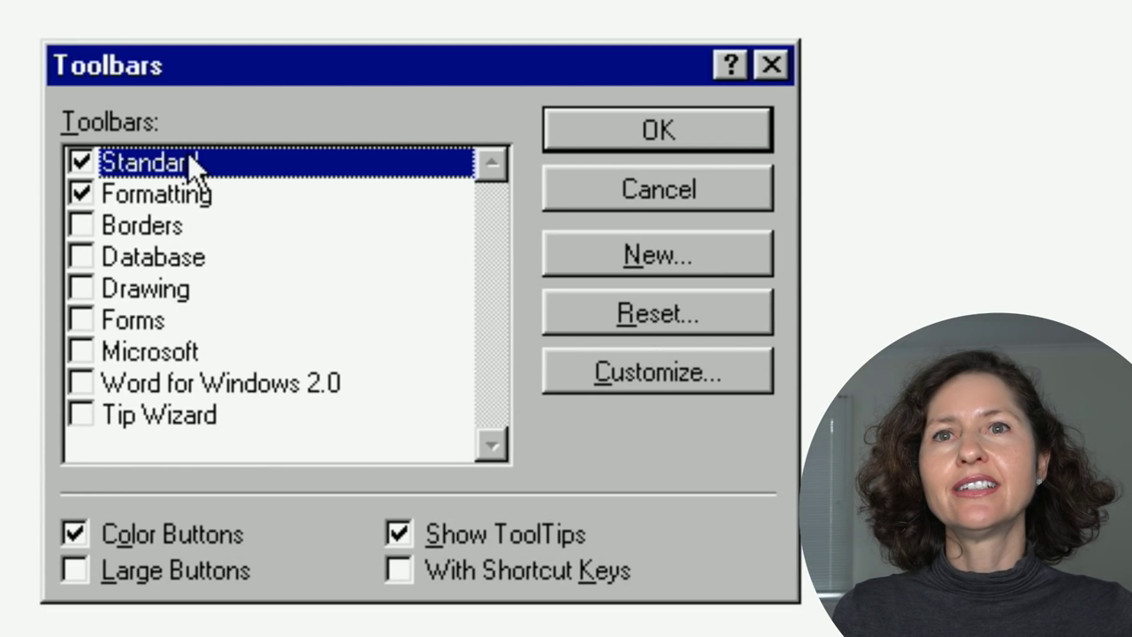
click(75, 568)
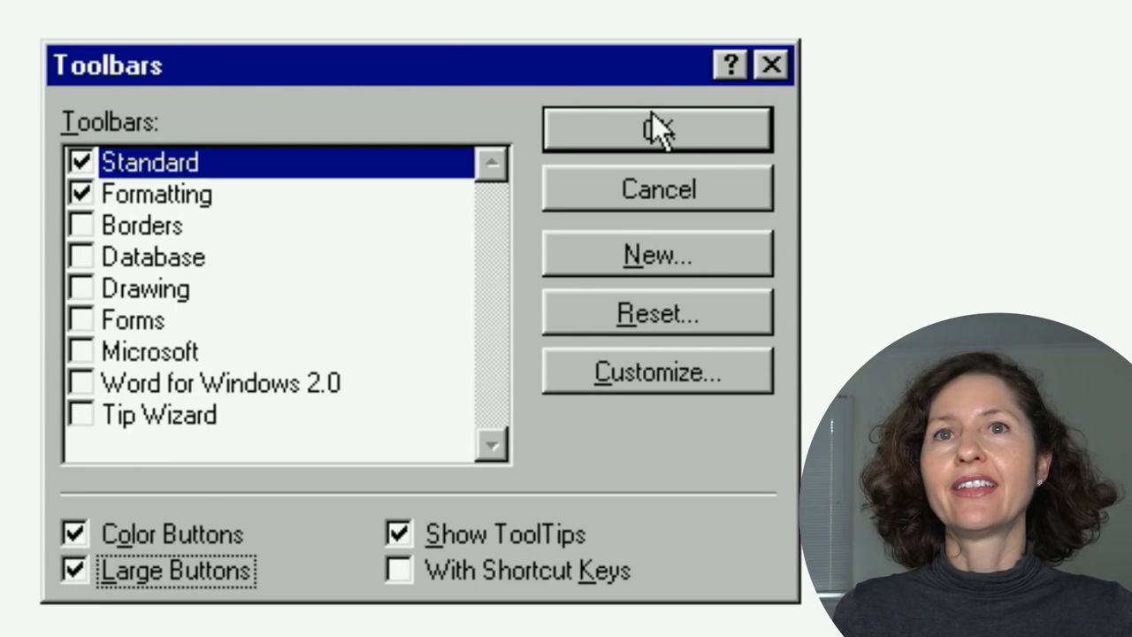
click(653, 144)
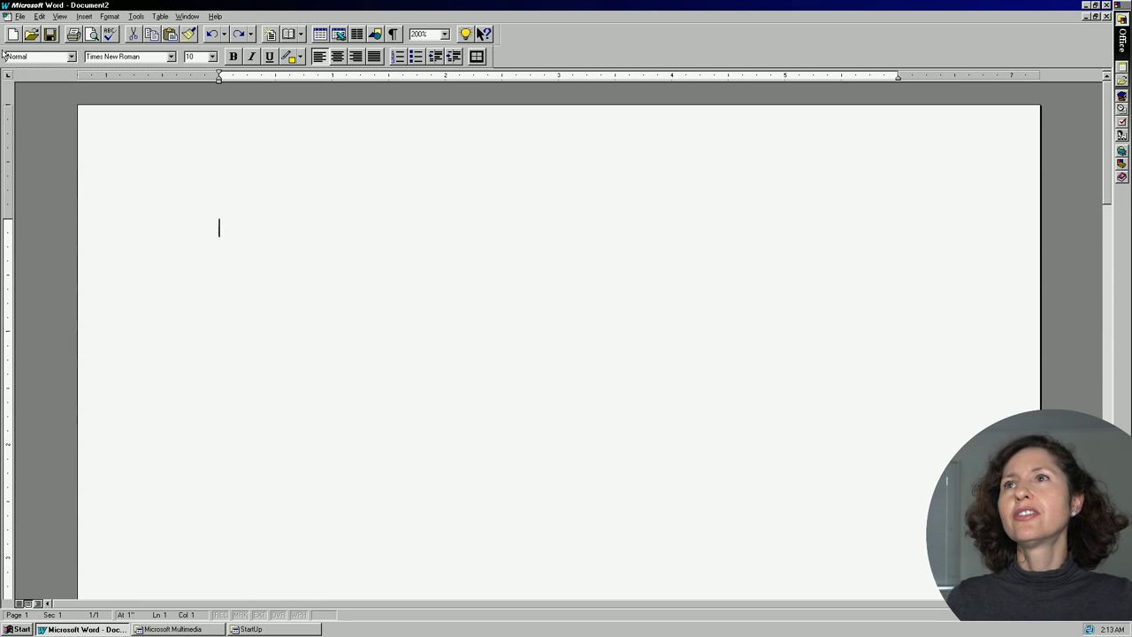
Dock the Formatting toolbar on the top row, right of the Standard toolbar.
drag(390, 57, 505, 29)
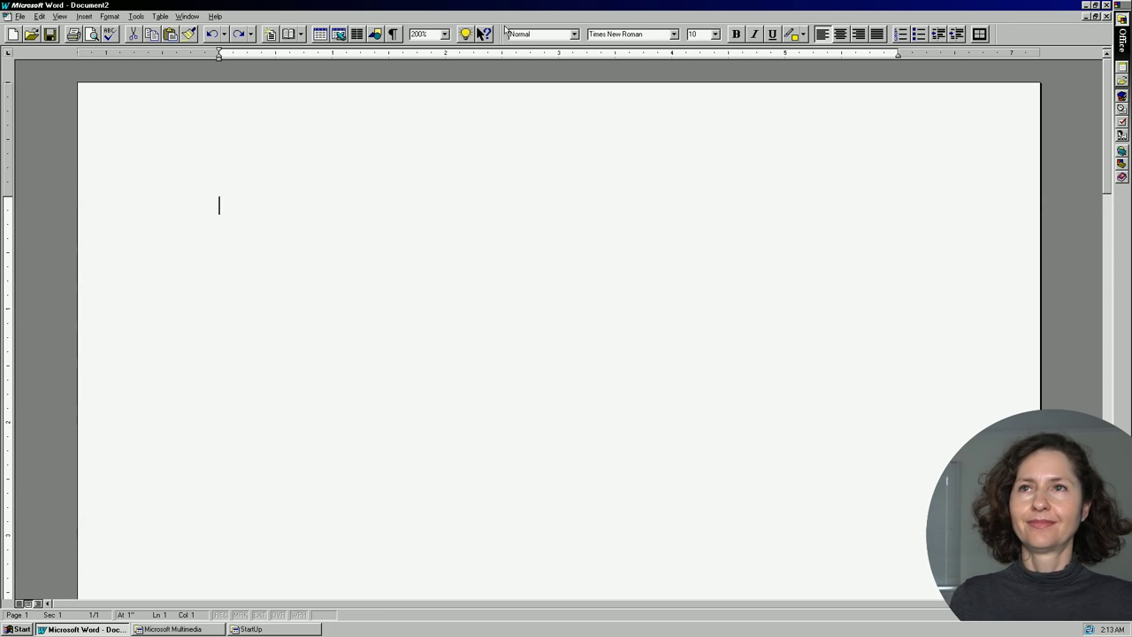
Type the title 'Donald Trump Blows His Trumpet!! By Me' and select the whole line.
text(Dona;d Trum[ Blo)
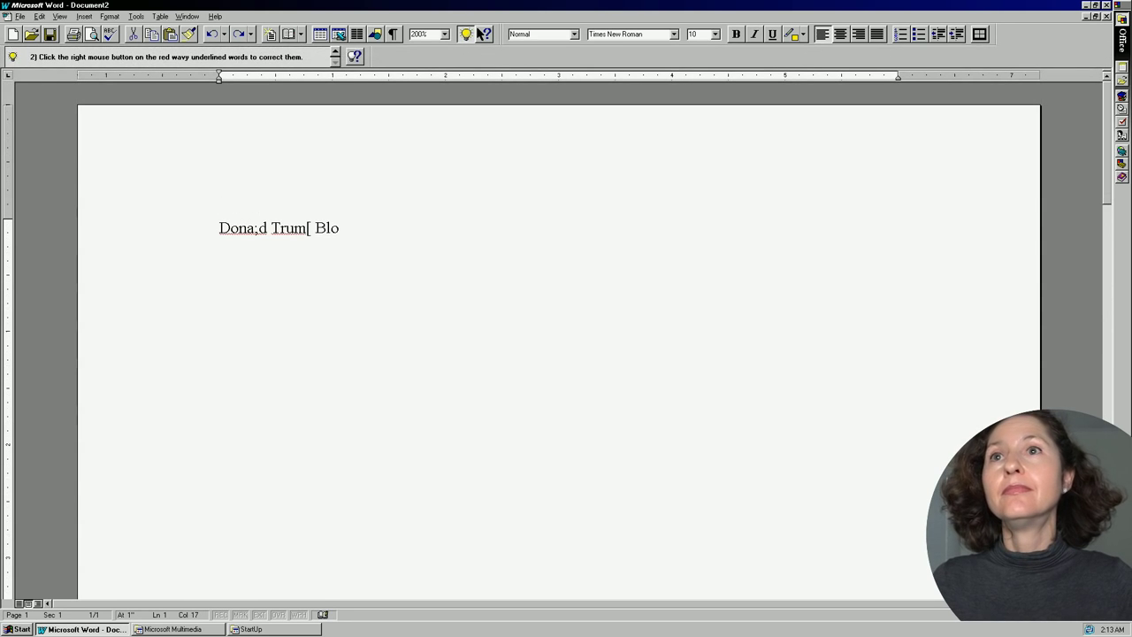
text(ws His Trumpet)
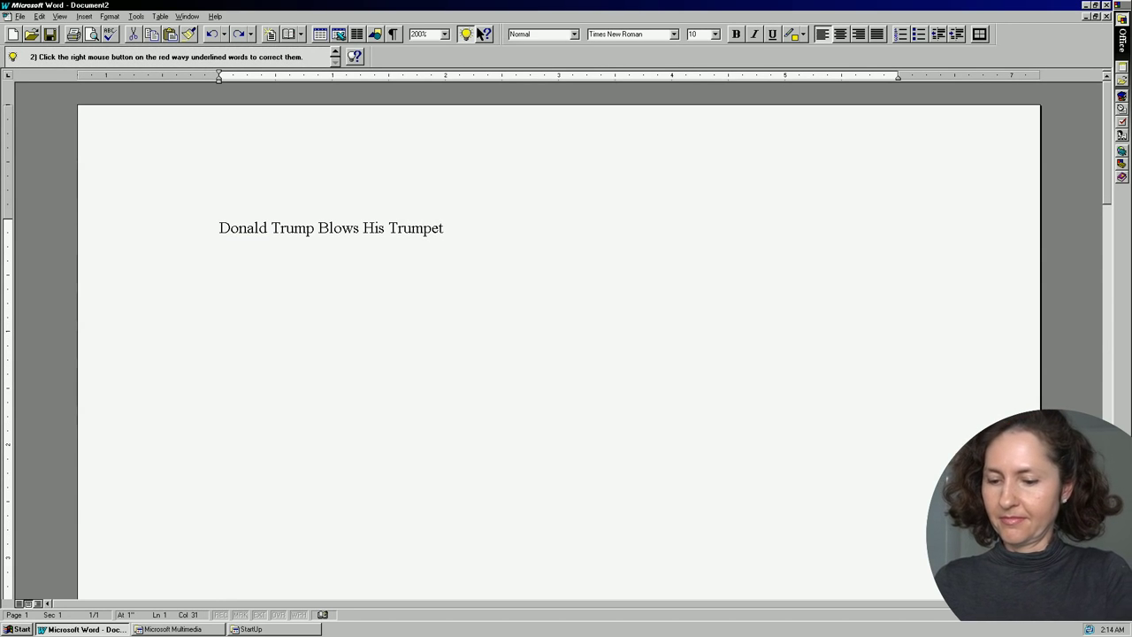
text(!! By Me)
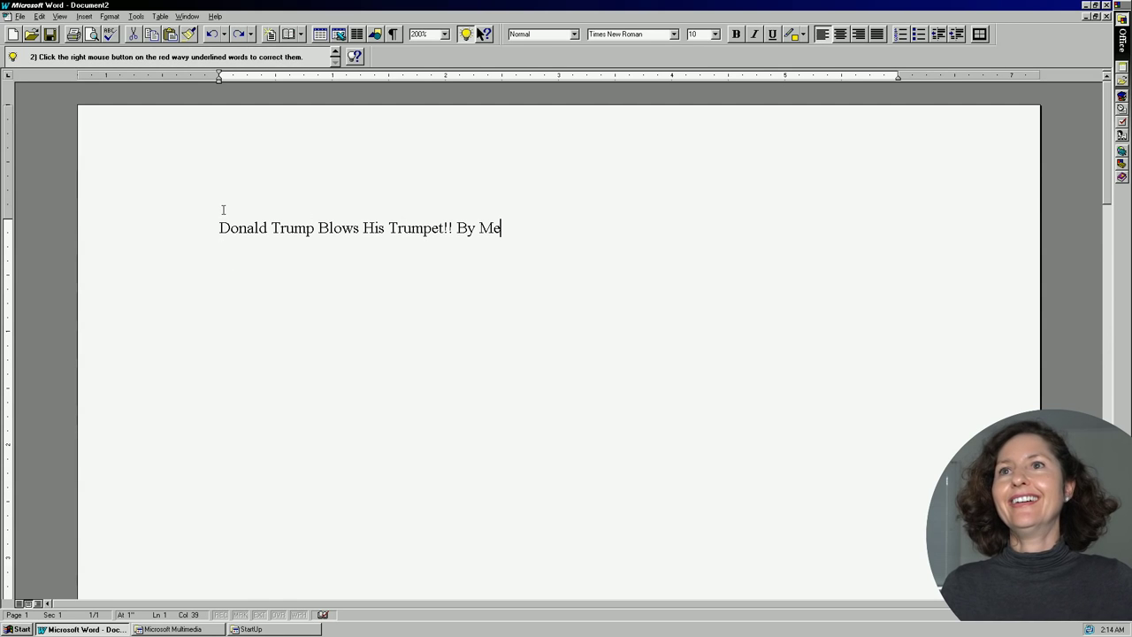
drag(222, 209, 500, 194)
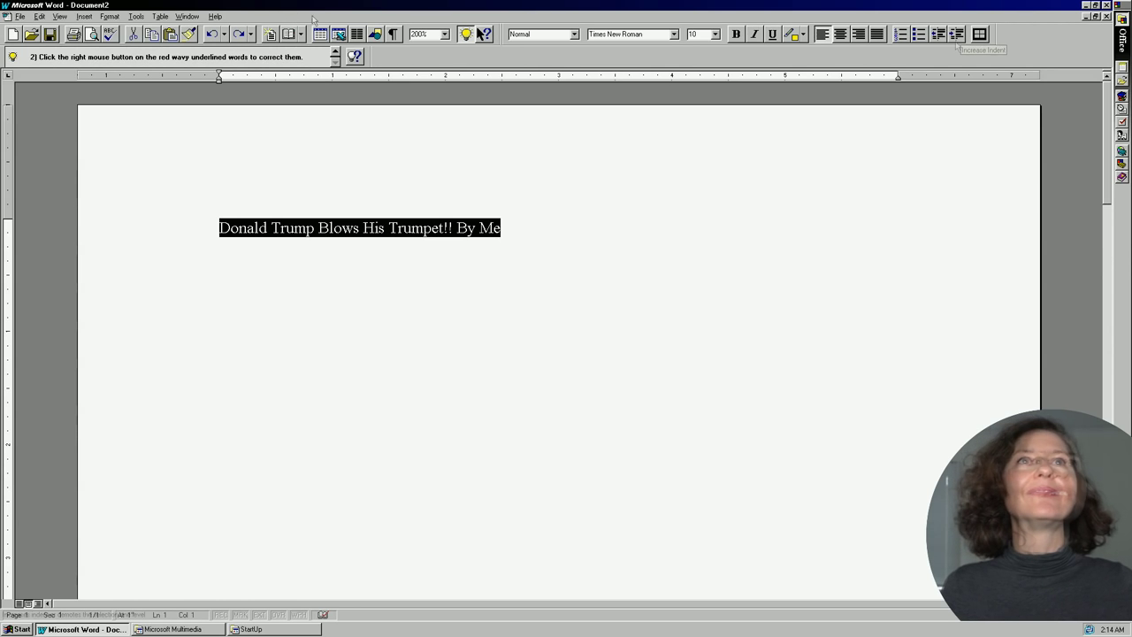
Make the title centred, bold and underlined.
click(840, 34)
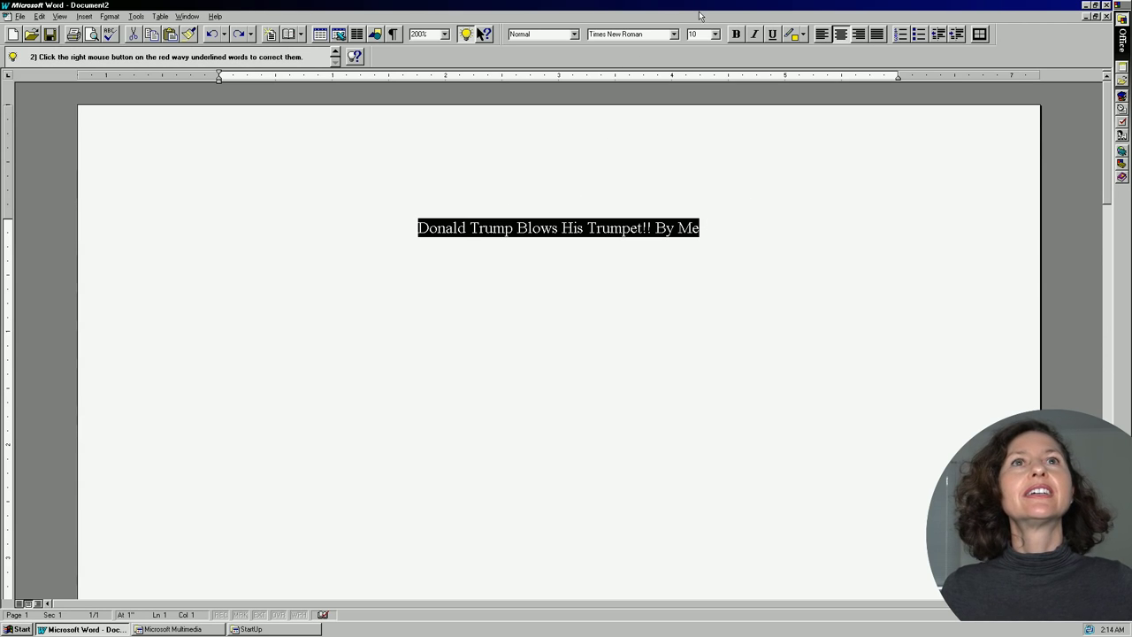
click(736, 36)
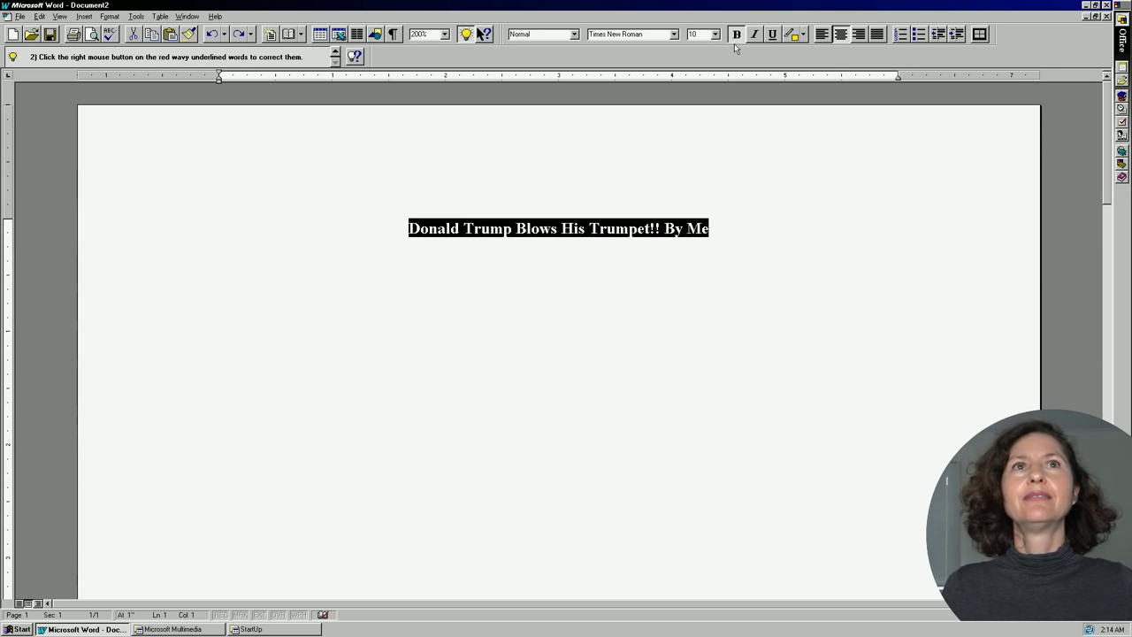
click(772, 33)
click(722, 229)
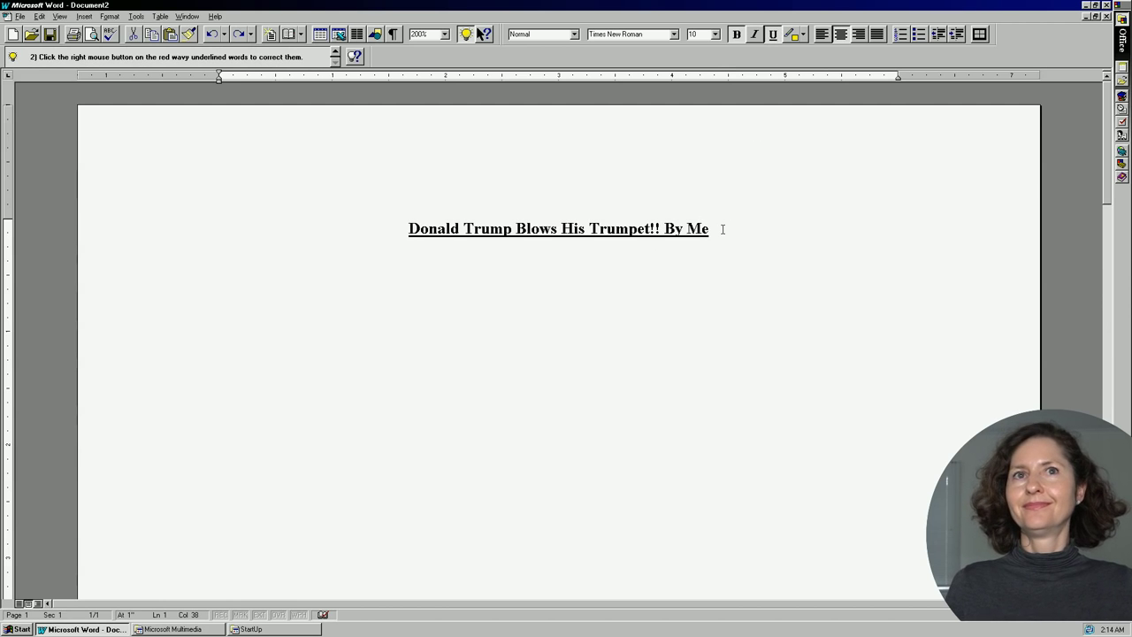
key(End)
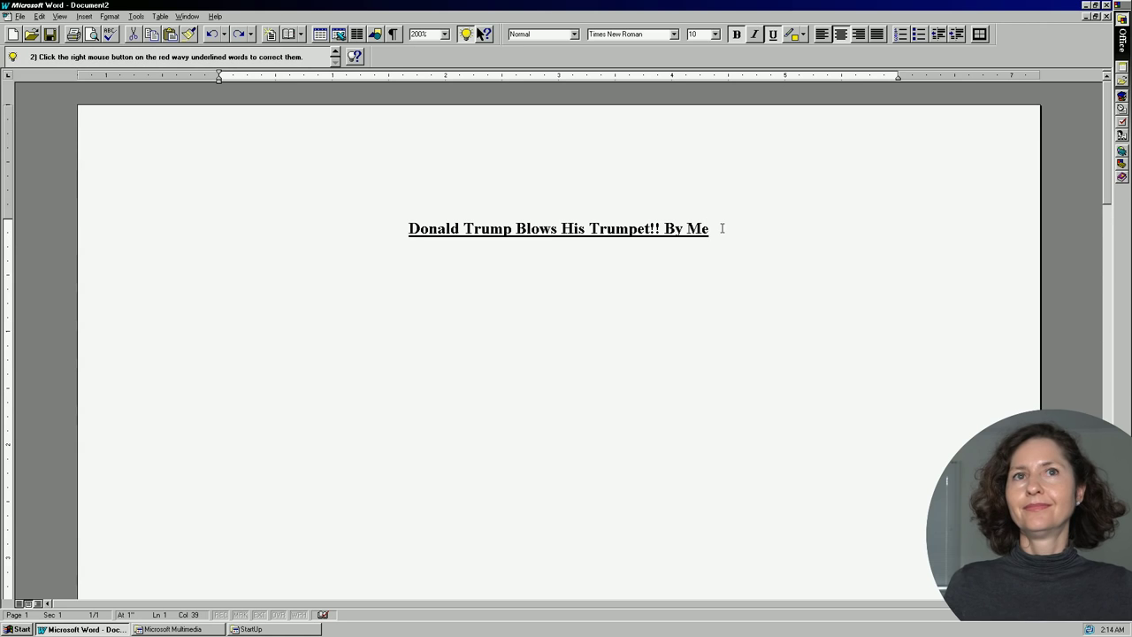
Move 'By Me' onto its own line in bold italic without underline.
click(664, 228)
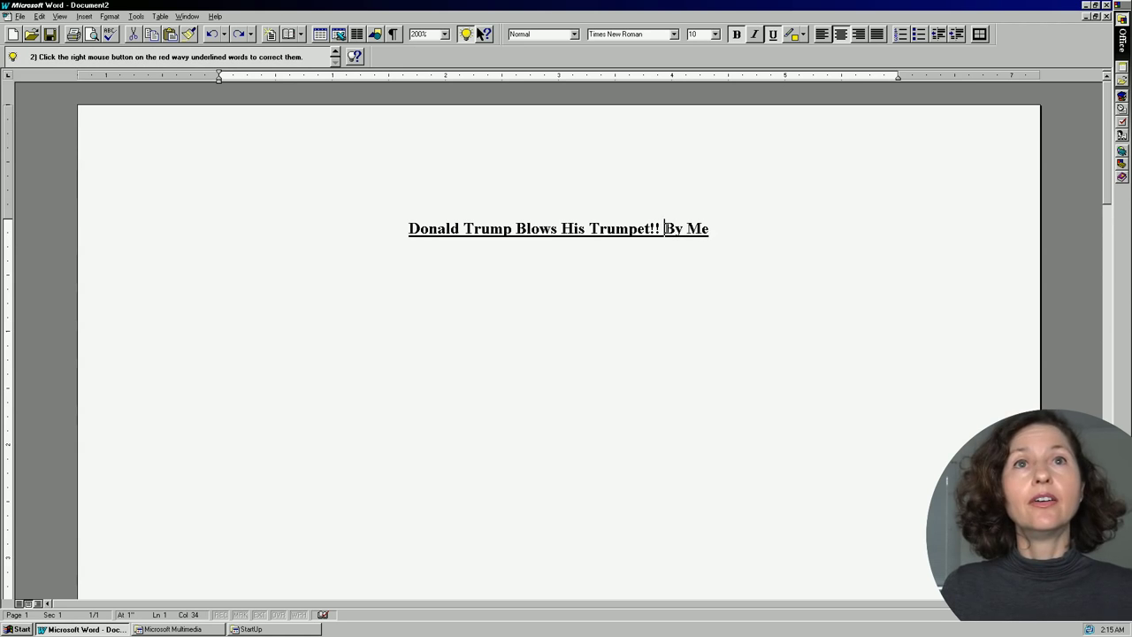
key(Return)
key(shift+End)
key(ctrl+b)
key(ctrl+u)
key(ctrl+i)
Set the title line's font to Wide Latin.
key(Up)
key(Home)
key(shift+End)
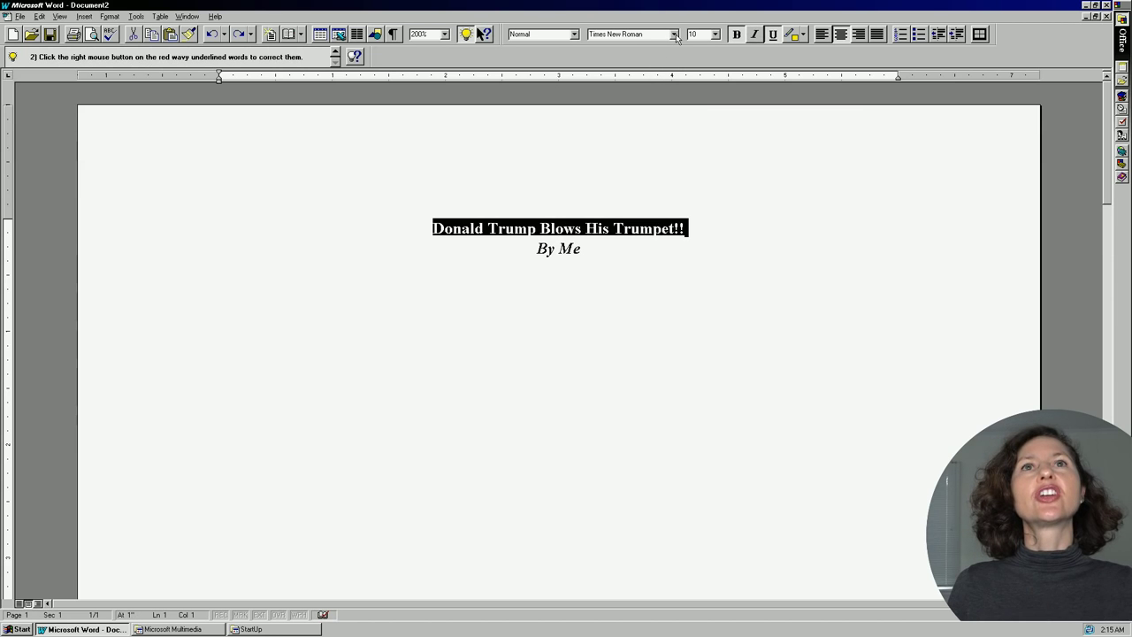
click(674, 34)
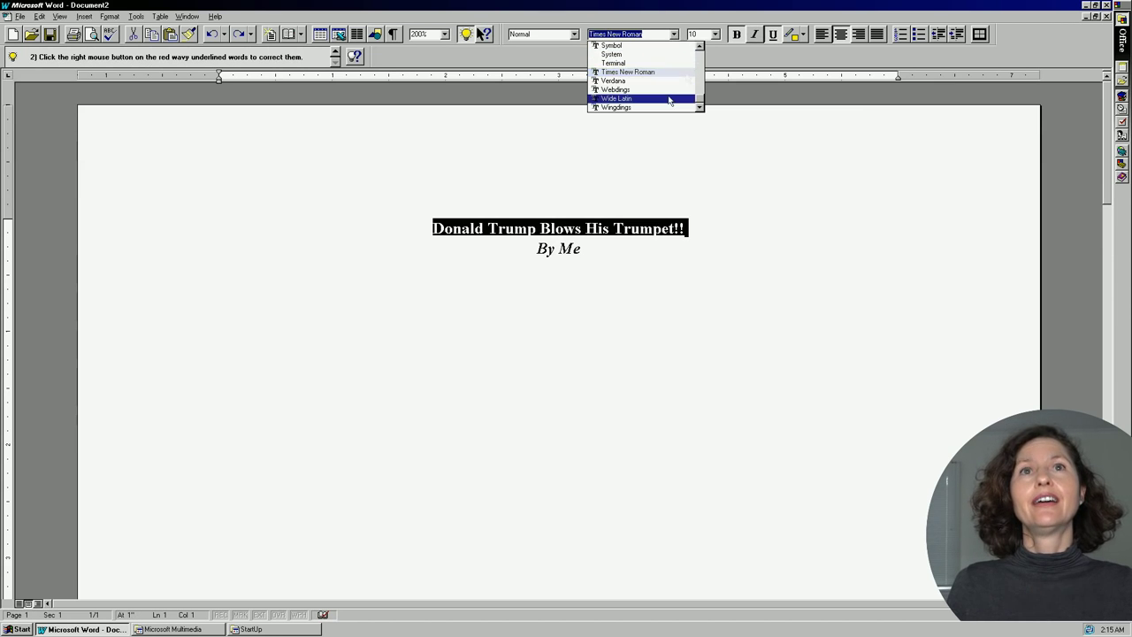
click(679, 99)
click(683, 273)
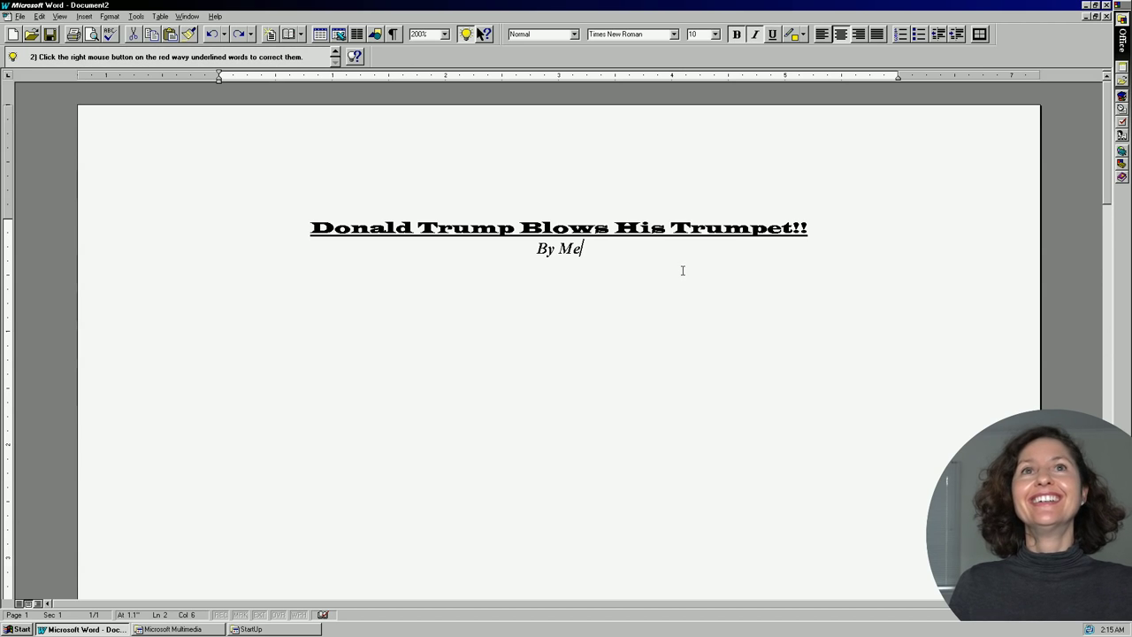
Make the title 18 point and start a new empty line below the byline.
triple_click(589, 228)
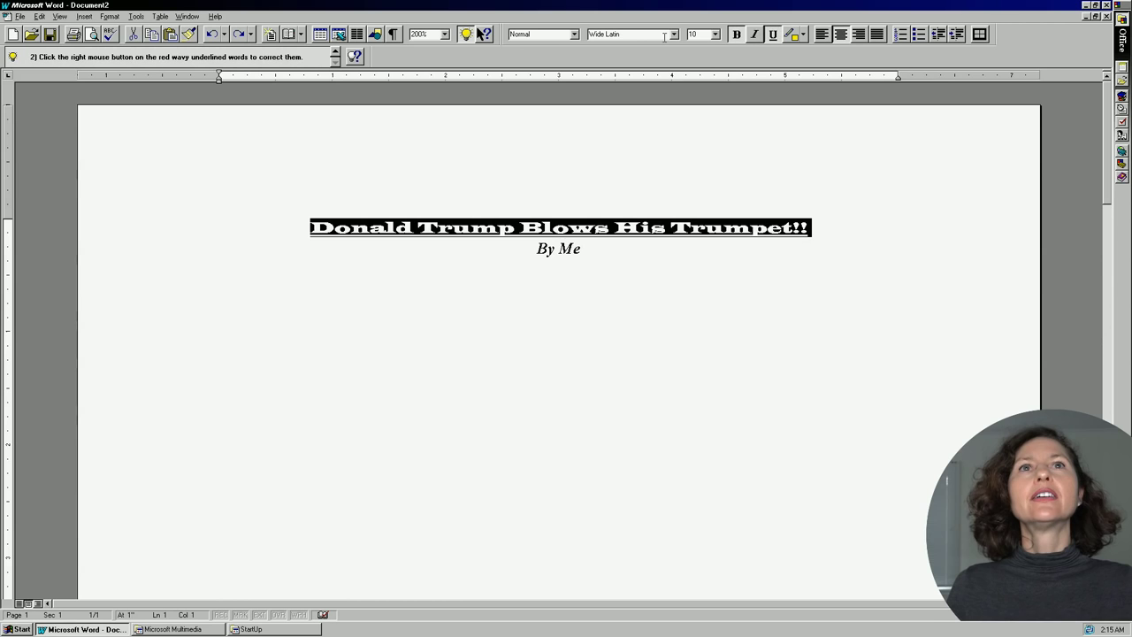
click(716, 34)
click(705, 99)
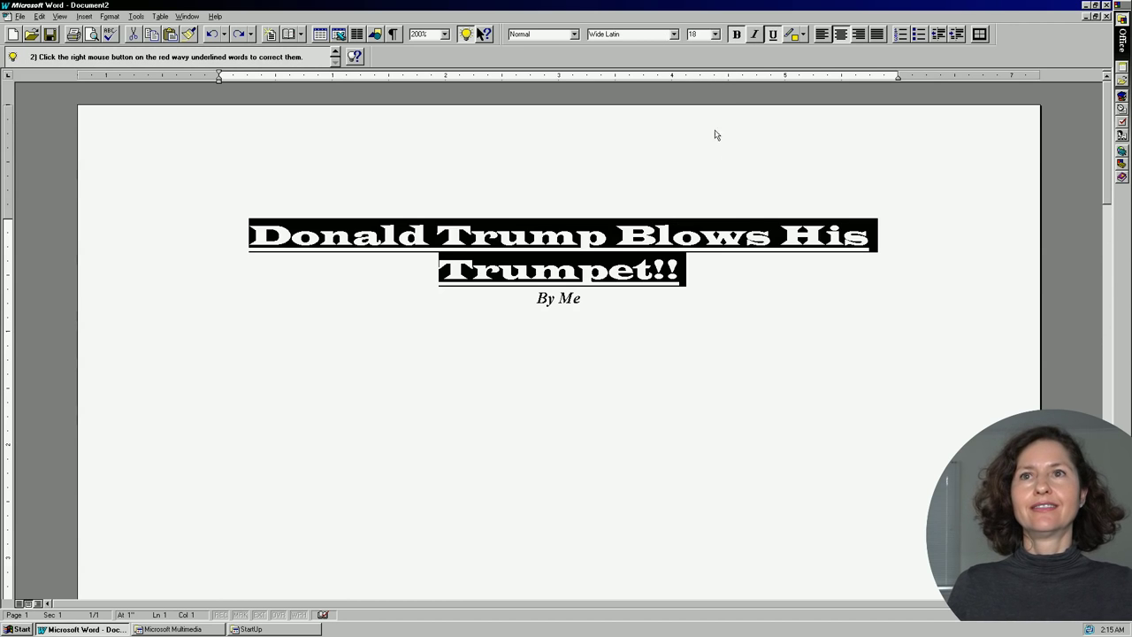
click(737, 362)
key(Return)
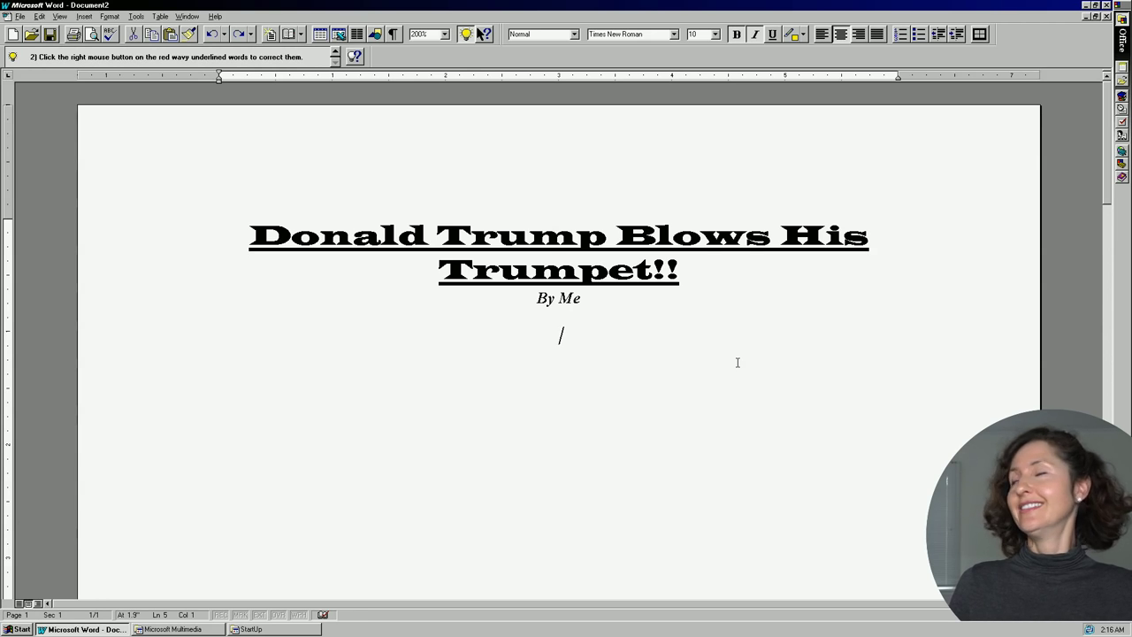
Start a left-aligned, non-italic paragraph: 'Donald Trump is currently the President of the USA. He certaunli speaks'.
click(754, 33)
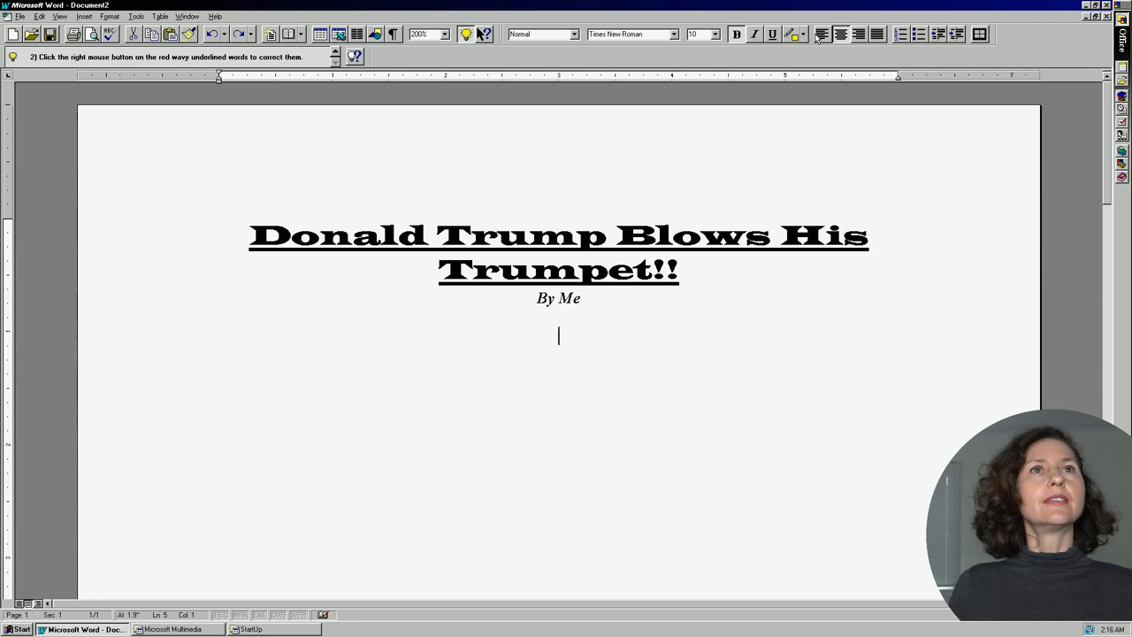
click(821, 34)
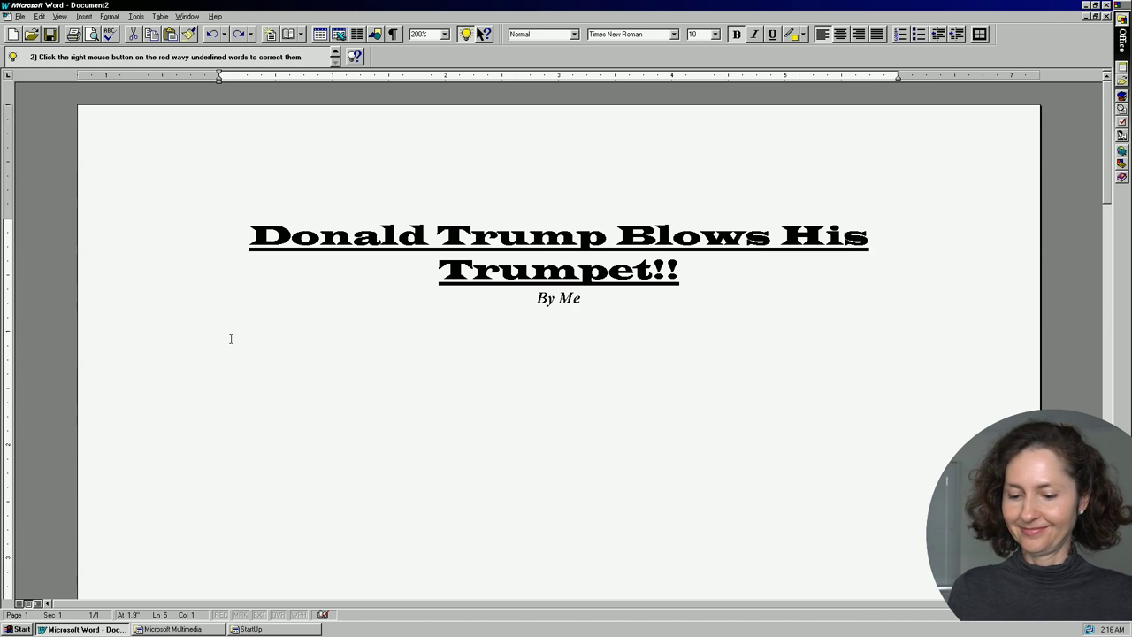
text(Donald Trump is currently)
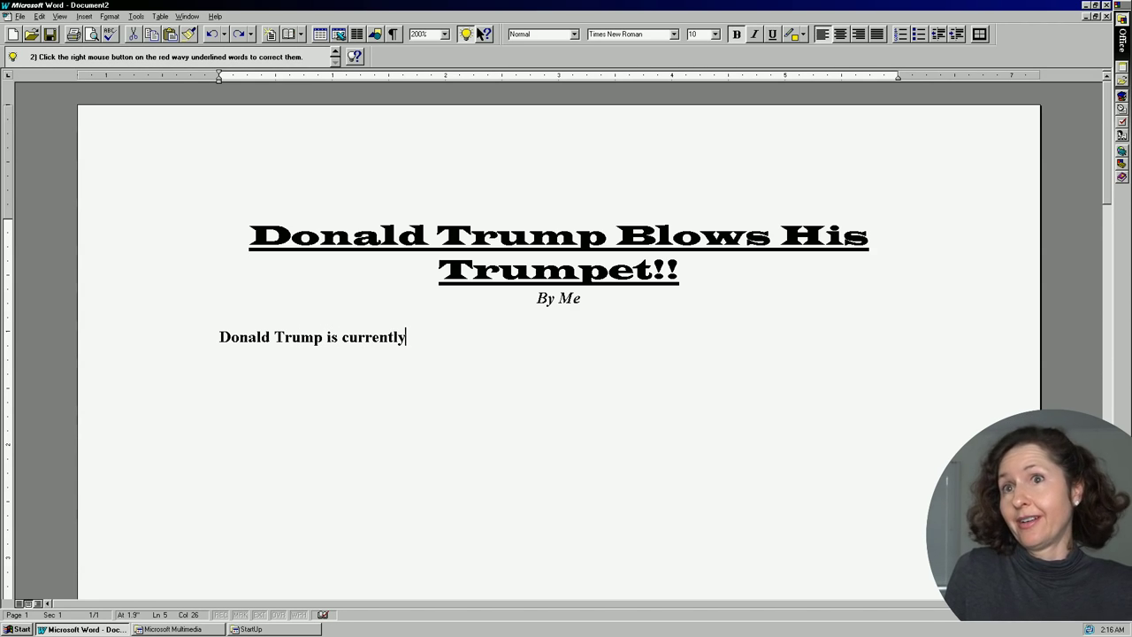
text( the)
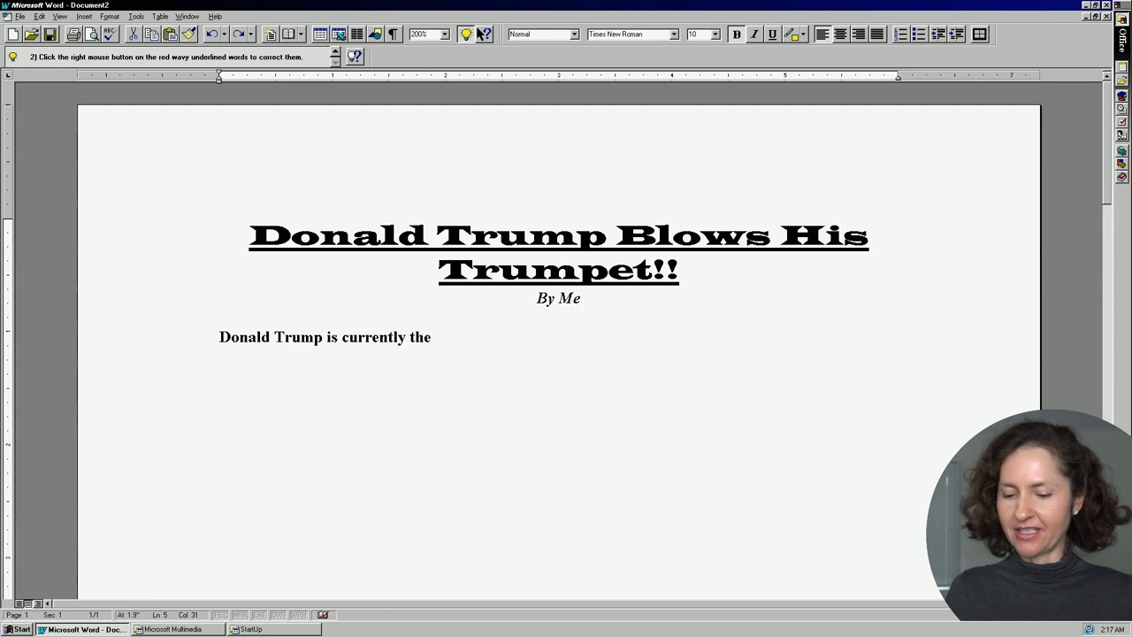
text(President of the USA. He certaunli speaks)
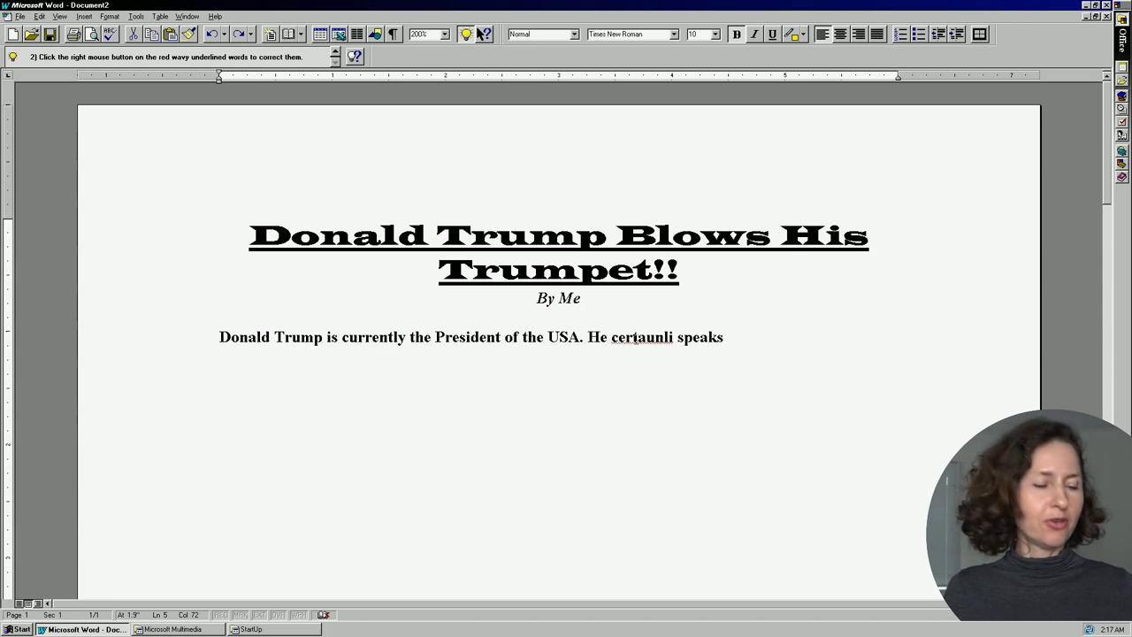
Correct the misspelling 'certaunli' to 'certainly' using the spelling suggestions.
right_click(637, 339)
click(703, 352)
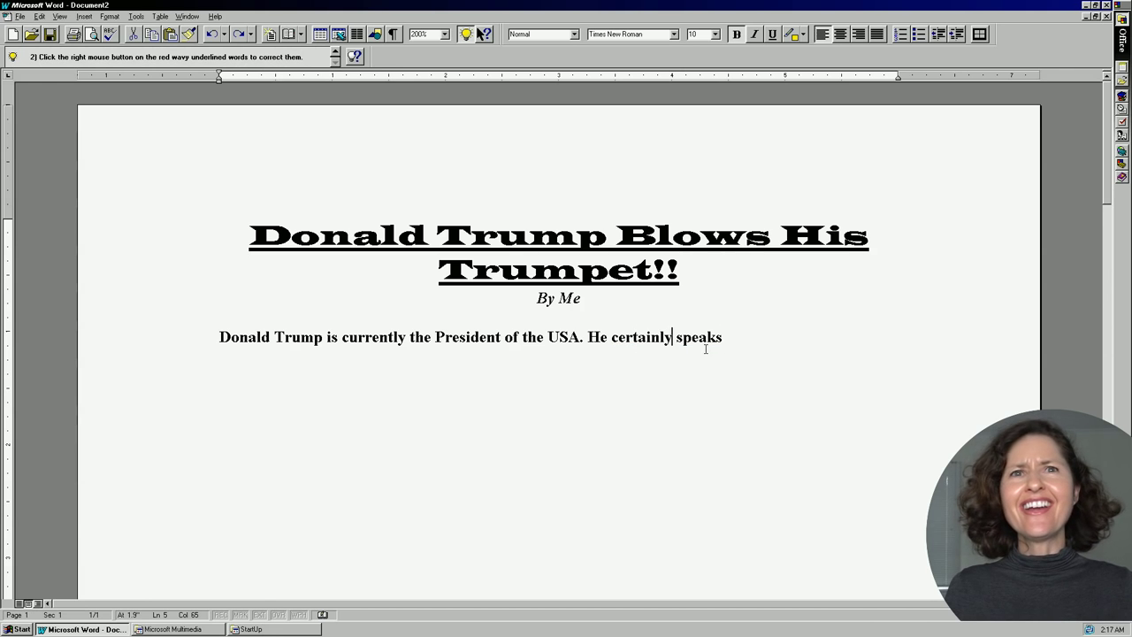
click(732, 336)
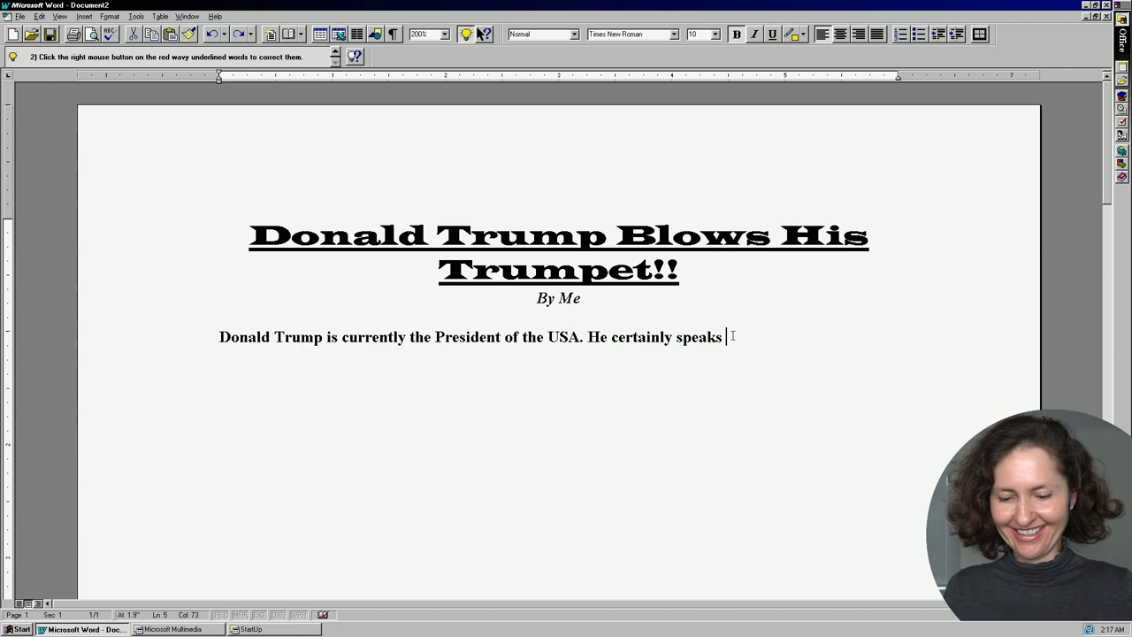
Finish the paragraph from 'his mind' through 'I wouldn't have voted for him myself.'.
text(his mind)
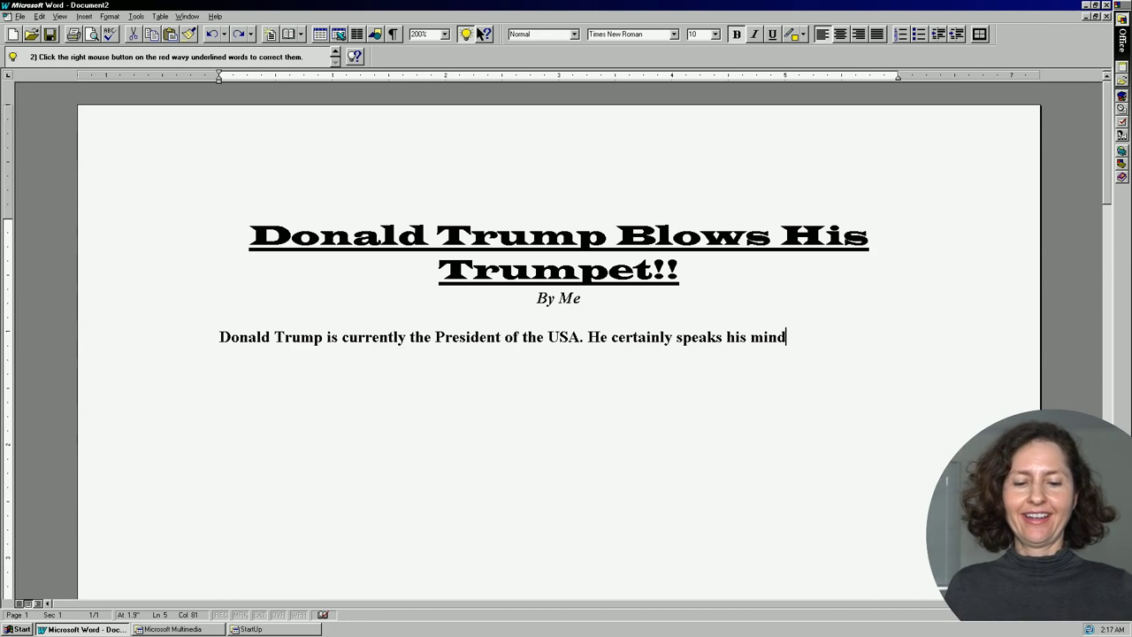
text(and you either love him or hate him!)
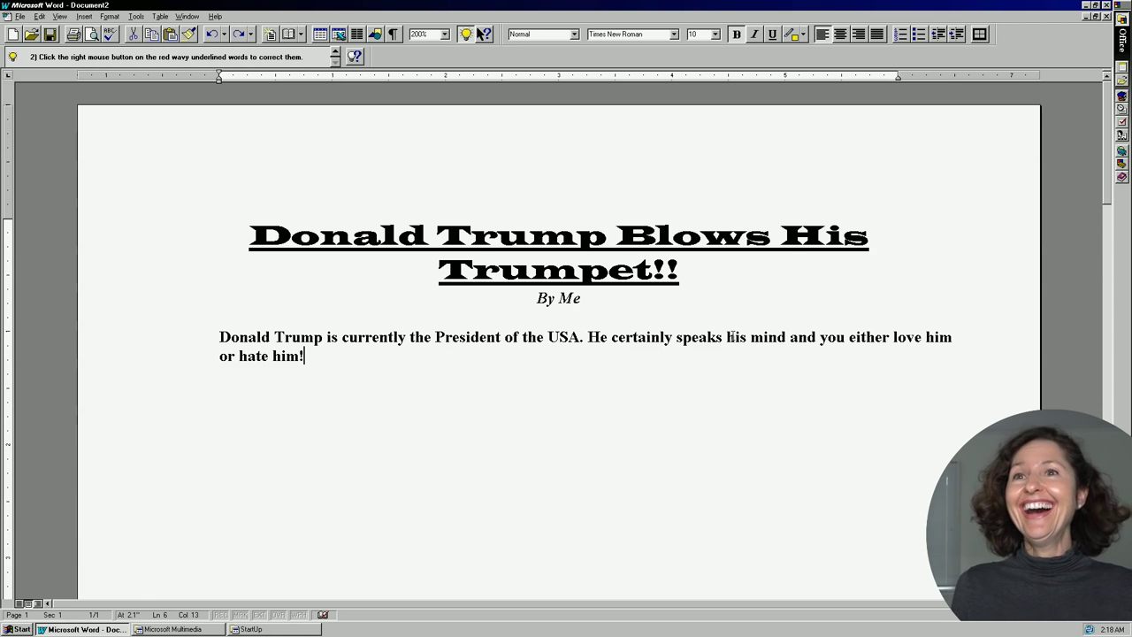
text(He's a man)
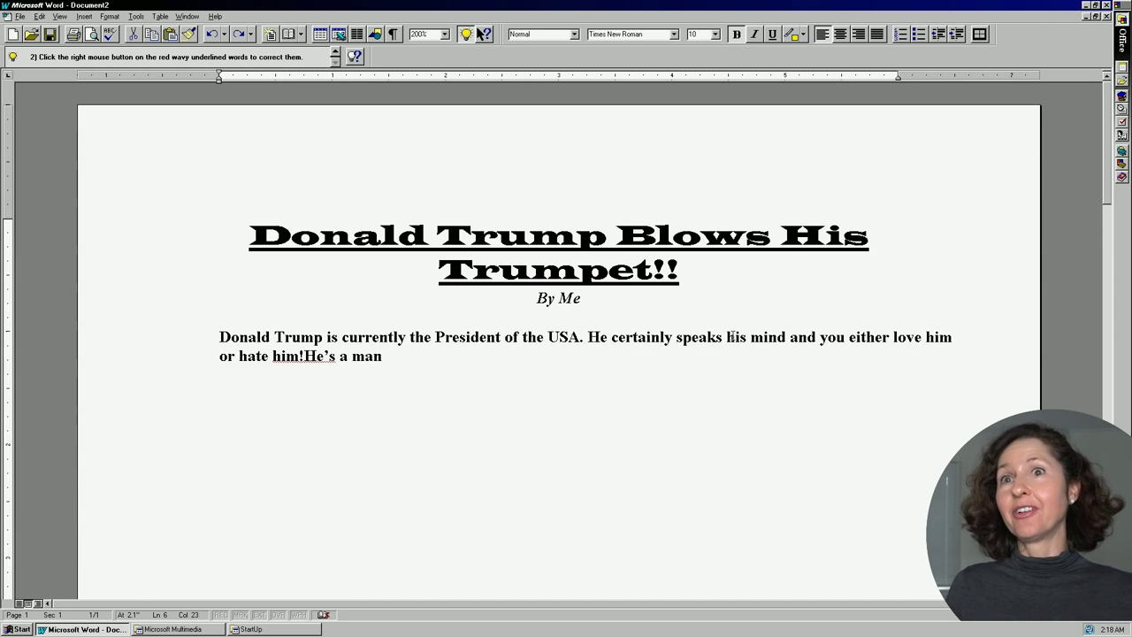
click(305, 355)
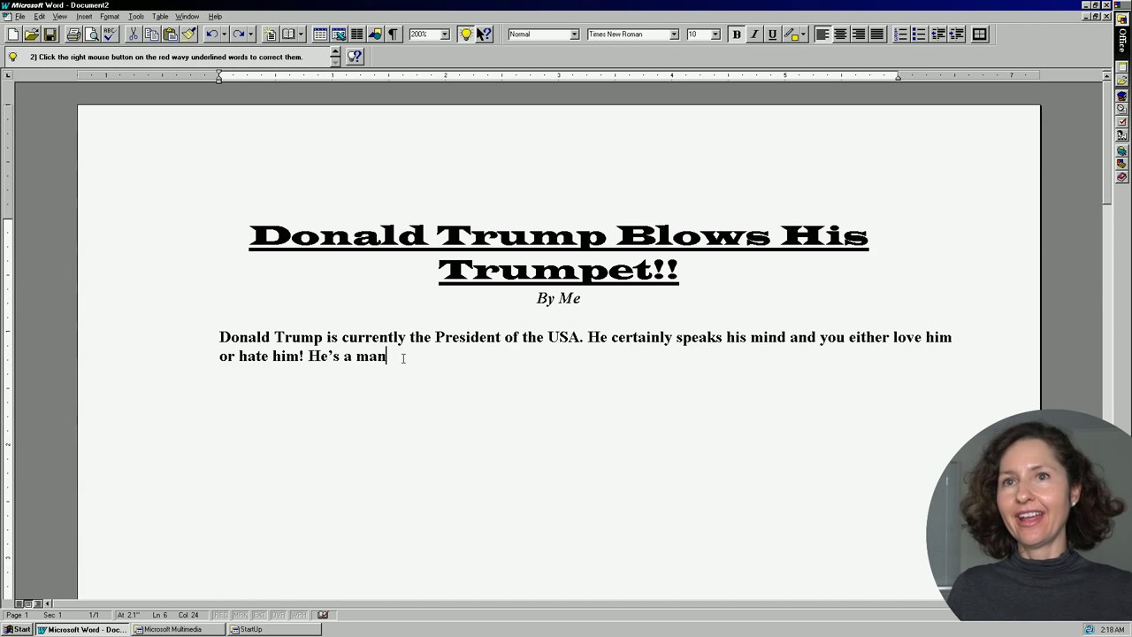
text(or at least that’s what he looks like.)
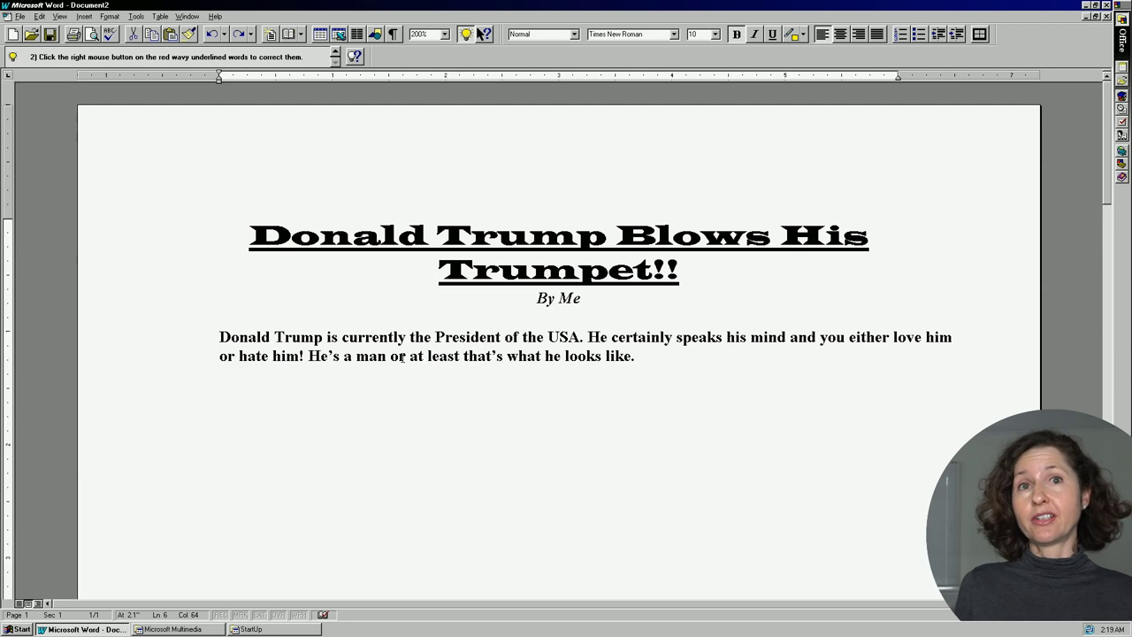
text(If I was in America I wouldn't have voted for him myself.)
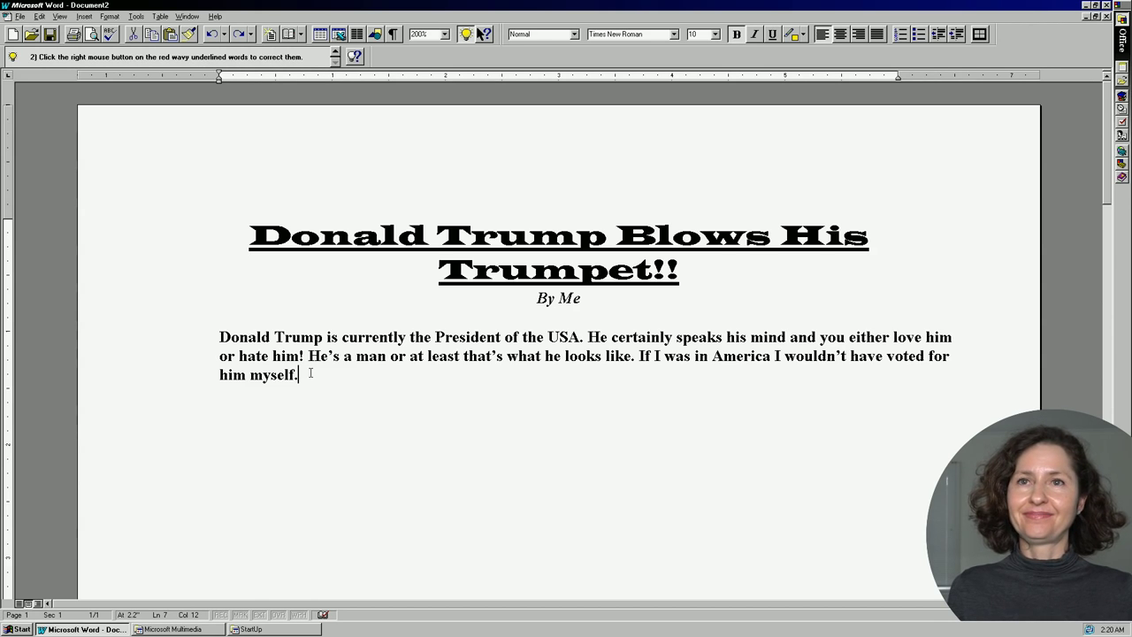
Replace 'certainly' with the Thesaurus synonym 'positively'.
double_click(713, 337)
right_click(715, 336)
click(633, 337)
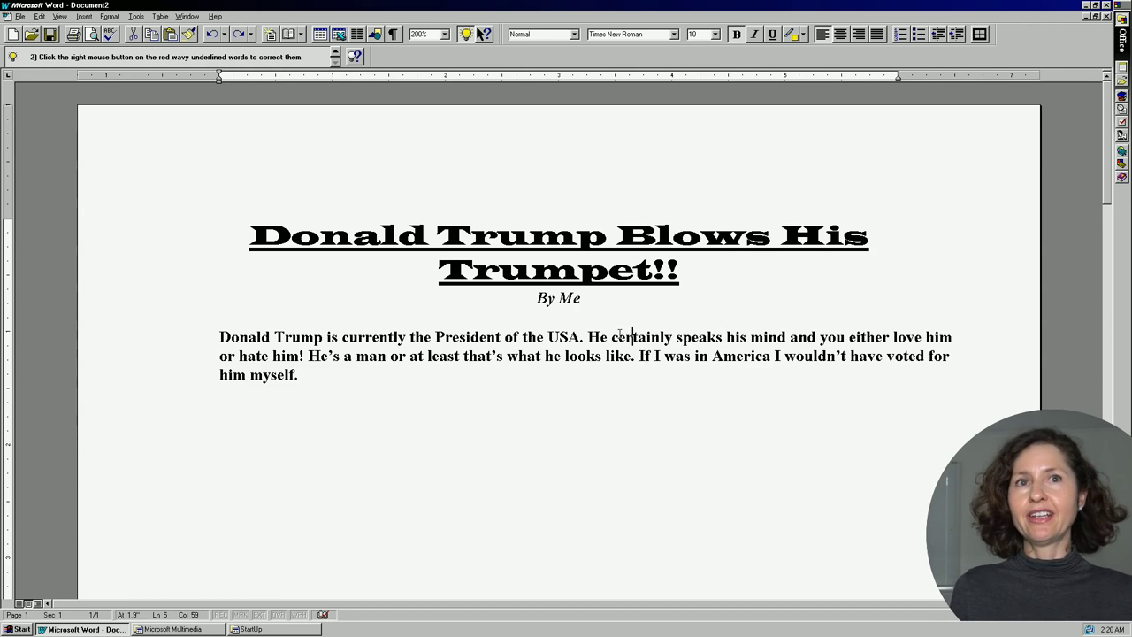
mouse_move(610, 336)
mouse_down()
mouse_move(674, 341)
mouse_move(610, 337)
mouse_up()
right_click(625, 342)
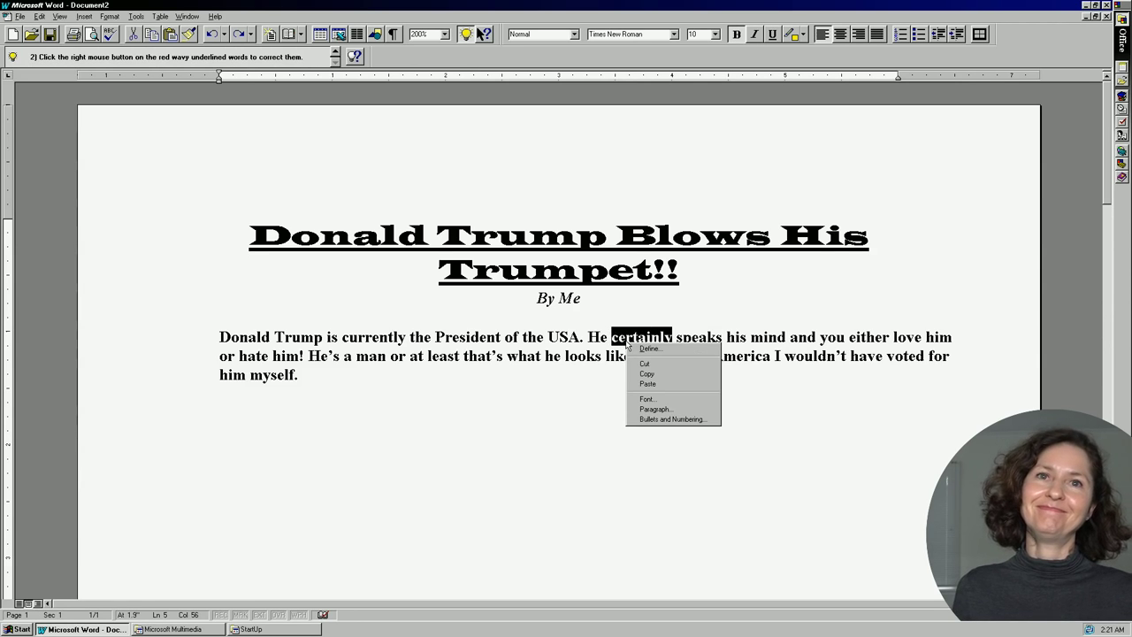
click(131, 18)
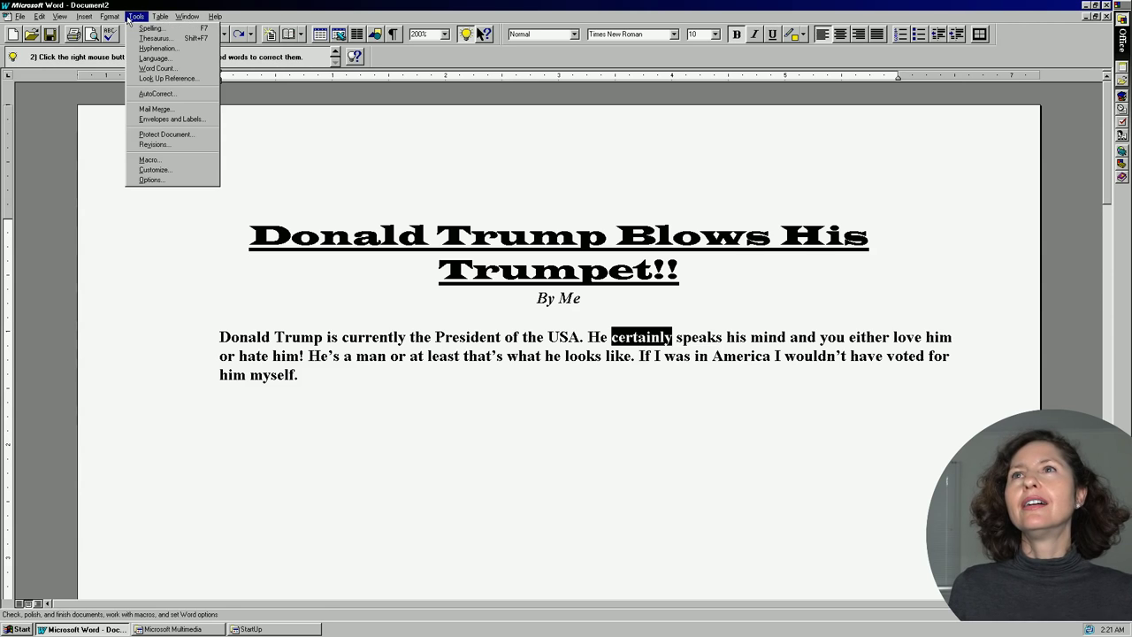
click(178, 39)
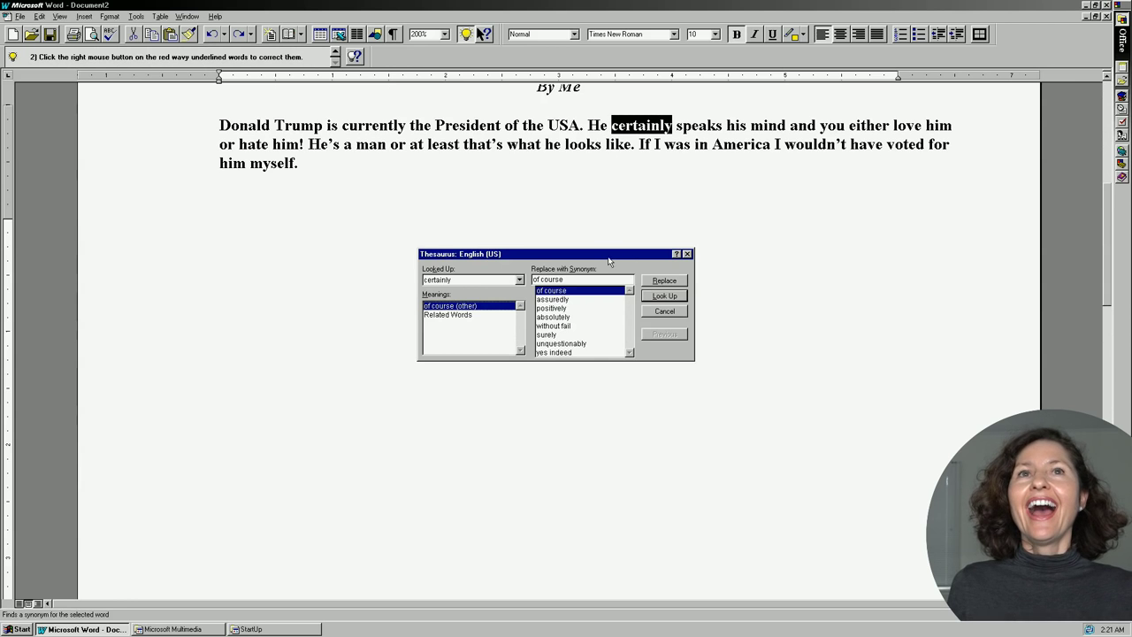
click(564, 308)
click(664, 280)
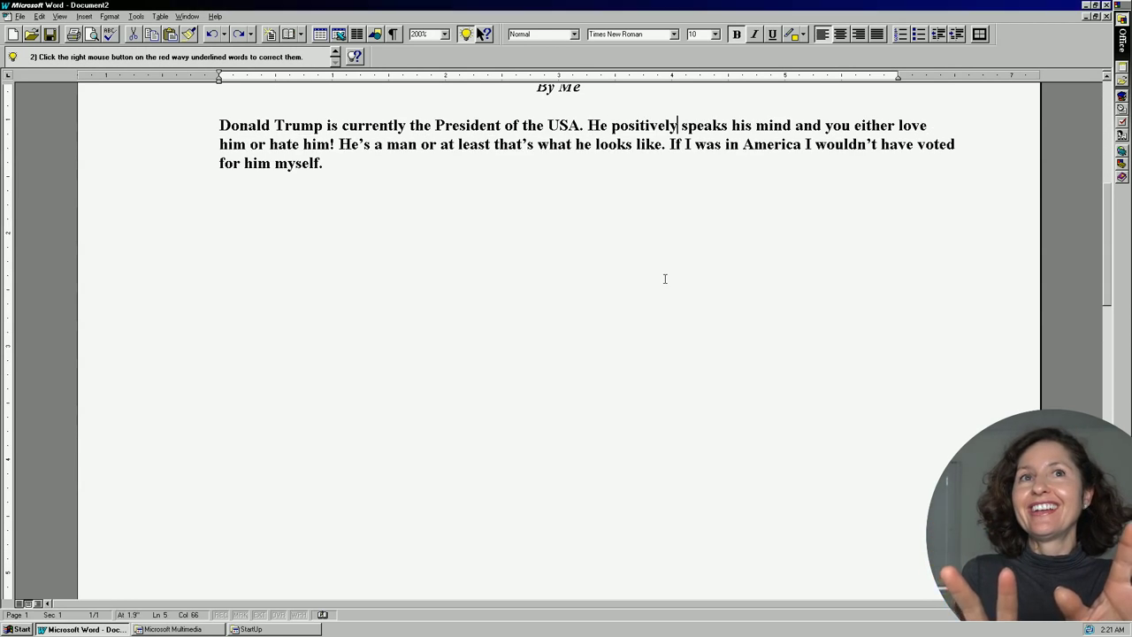
Select the word 'hate' to look up its synonyms in the Tools menu.
double_click(299, 144)
click(301, 149)
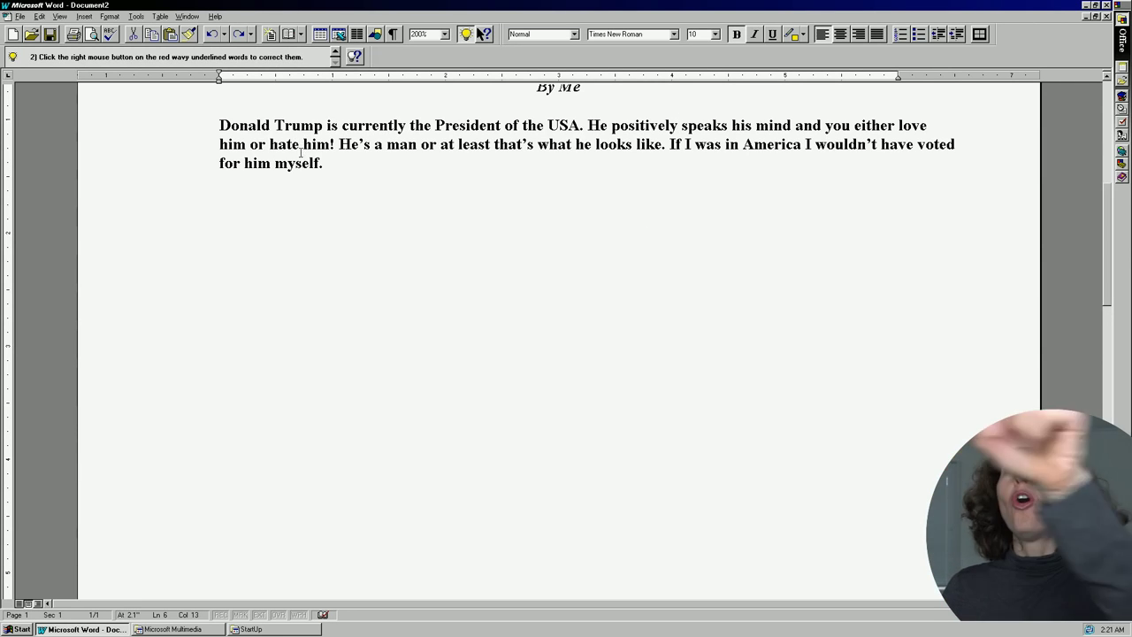
drag(300, 151, 272, 143)
right_click(274, 152)
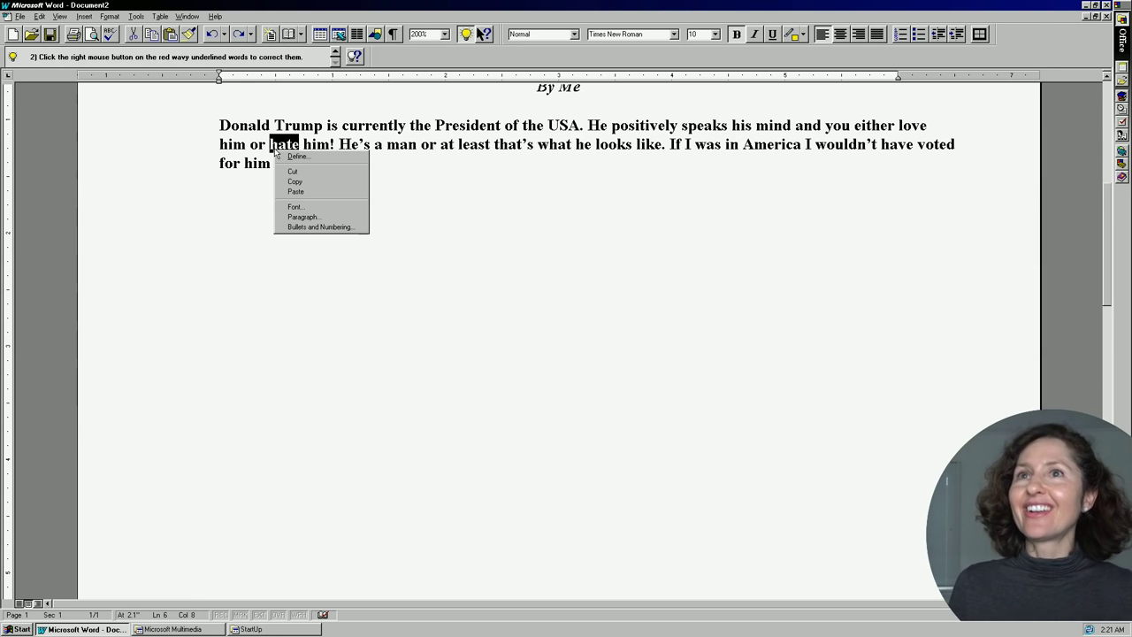
click(139, 18)
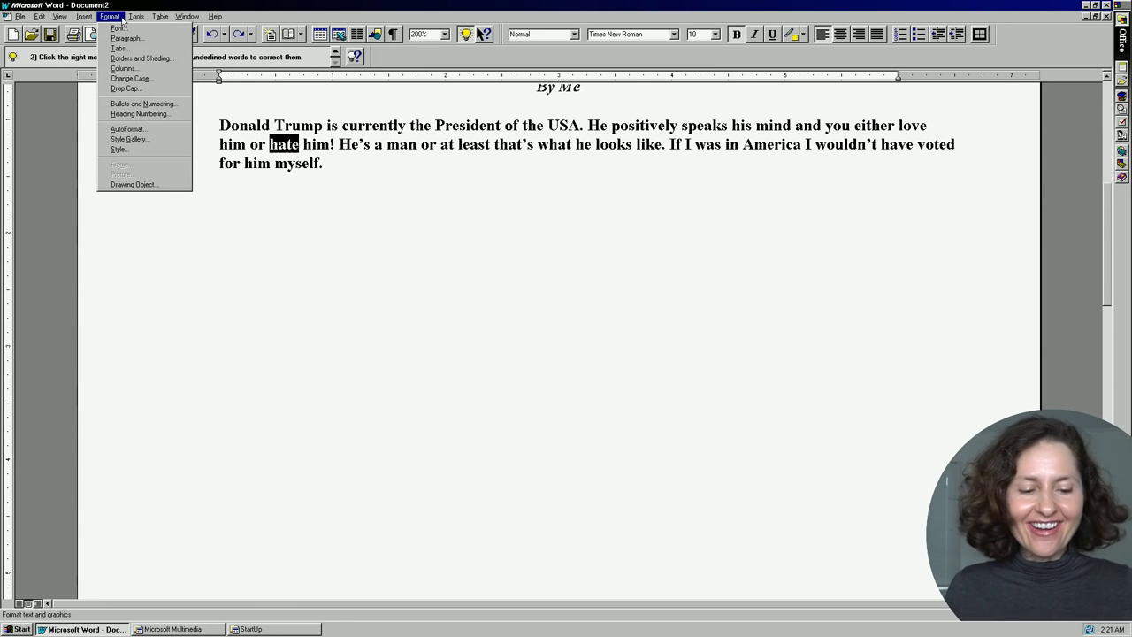
mouse_move(187, 18)
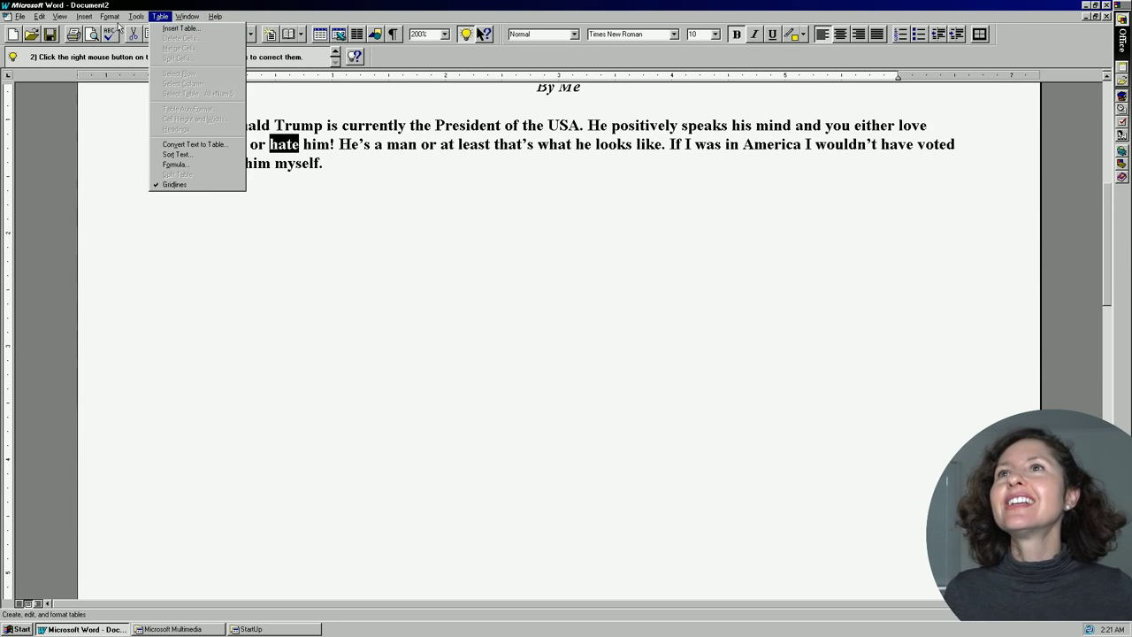
Replace 'hate' with the Thesaurus synonym 'rancor'.
mouse_move(128, 17)
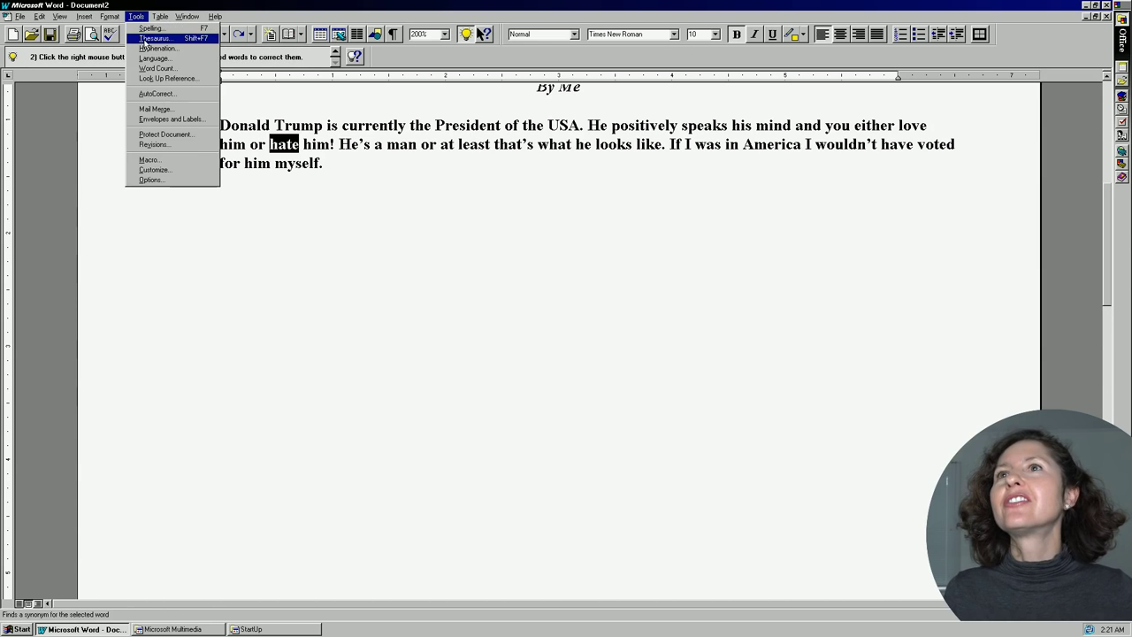
click(150, 38)
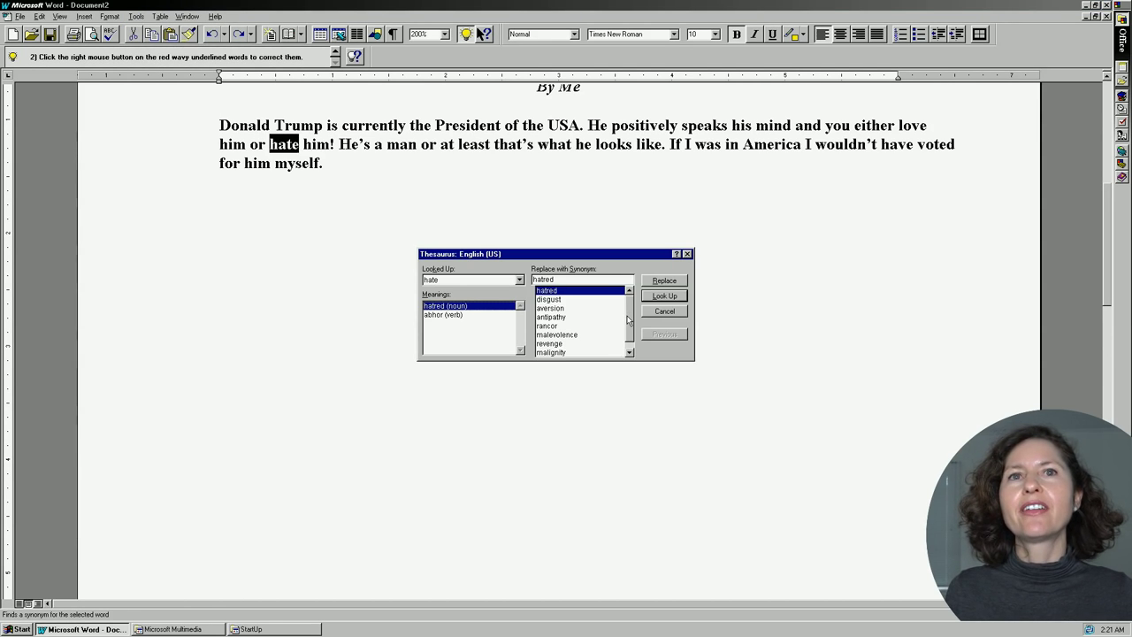
click(554, 325)
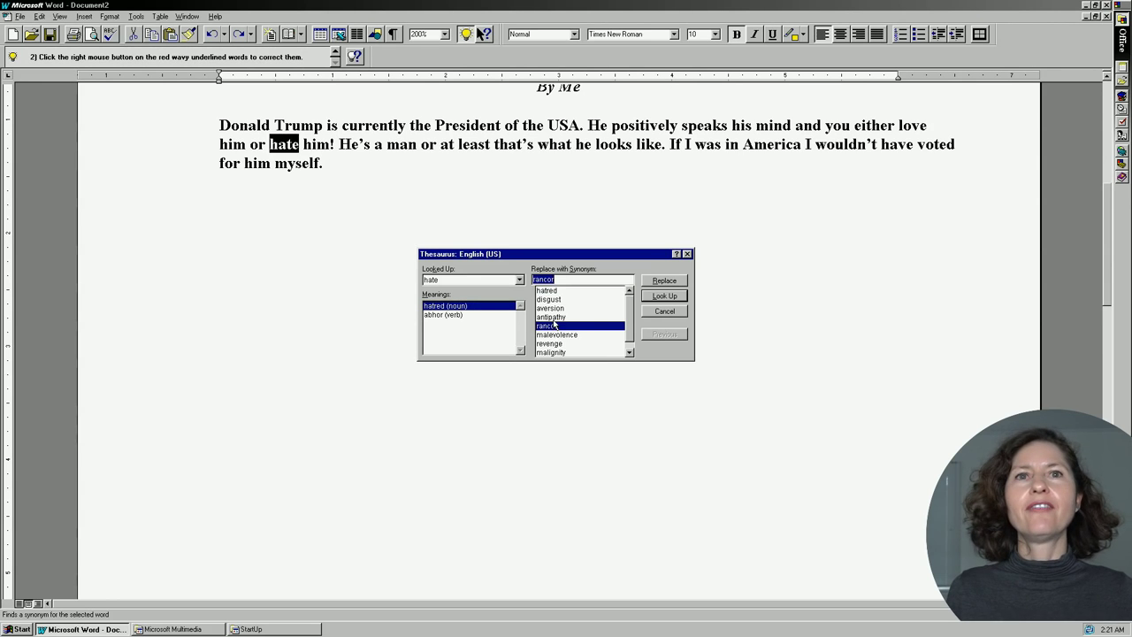
click(664, 281)
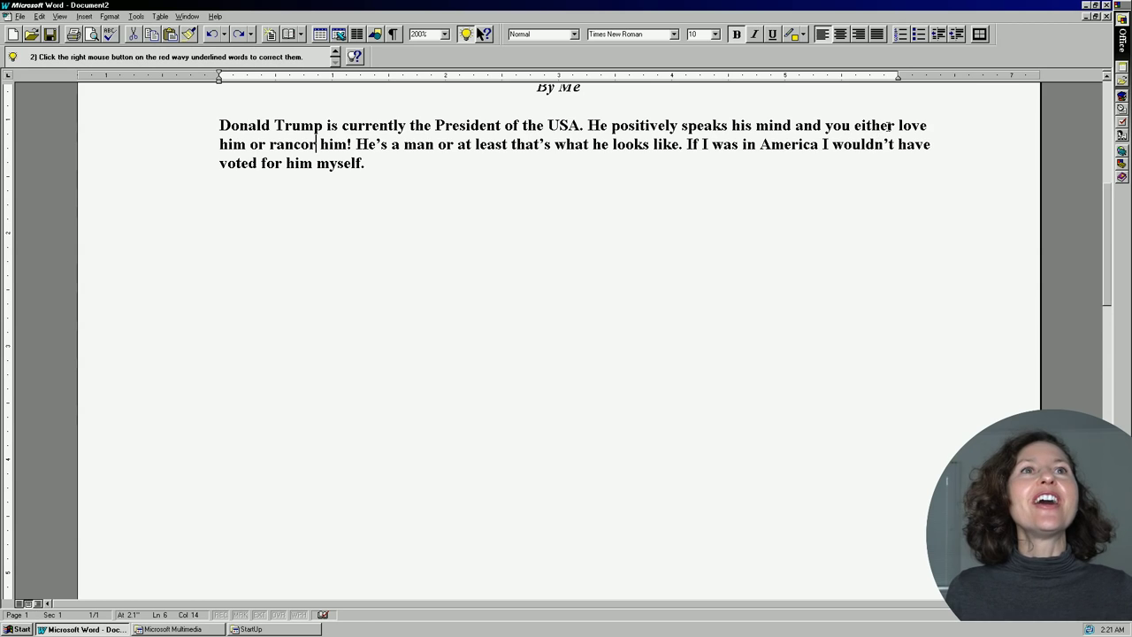
Replace 'love' with the synonym 'tenderness' using the Shift+F7 Thesaurus.
drag(897, 125, 926, 126)
key(shift+F7)
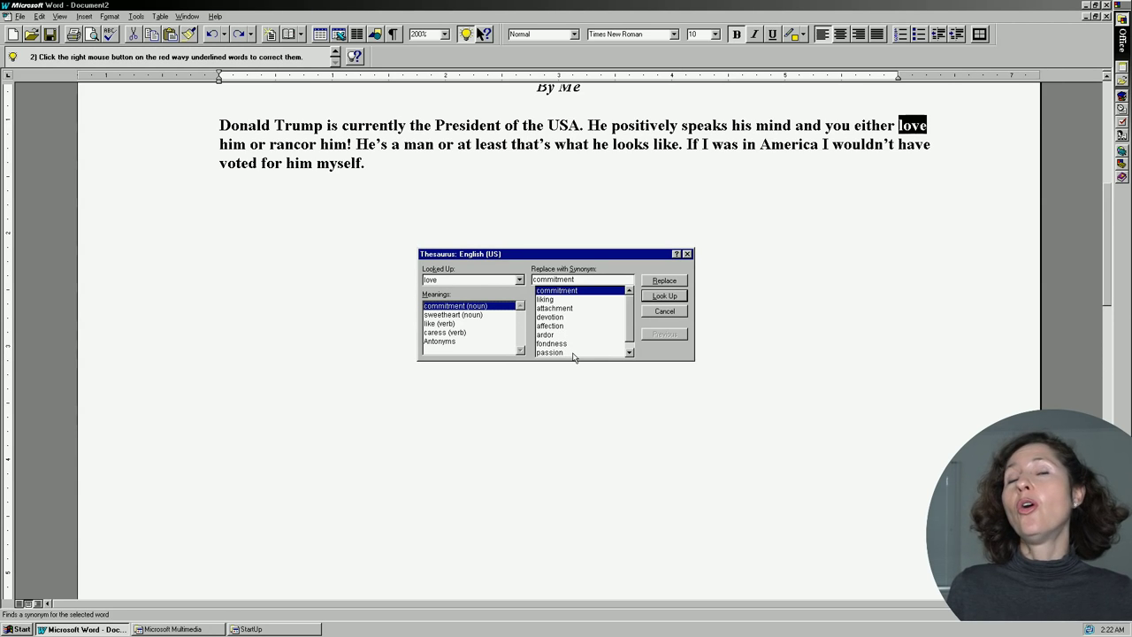
click(628, 352)
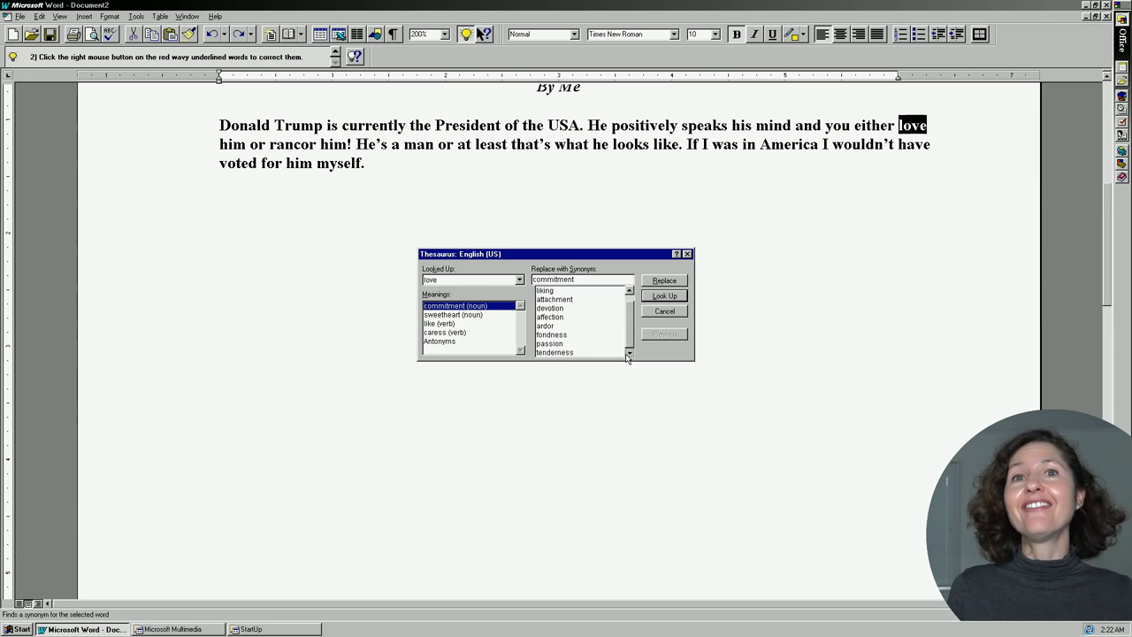
click(576, 352)
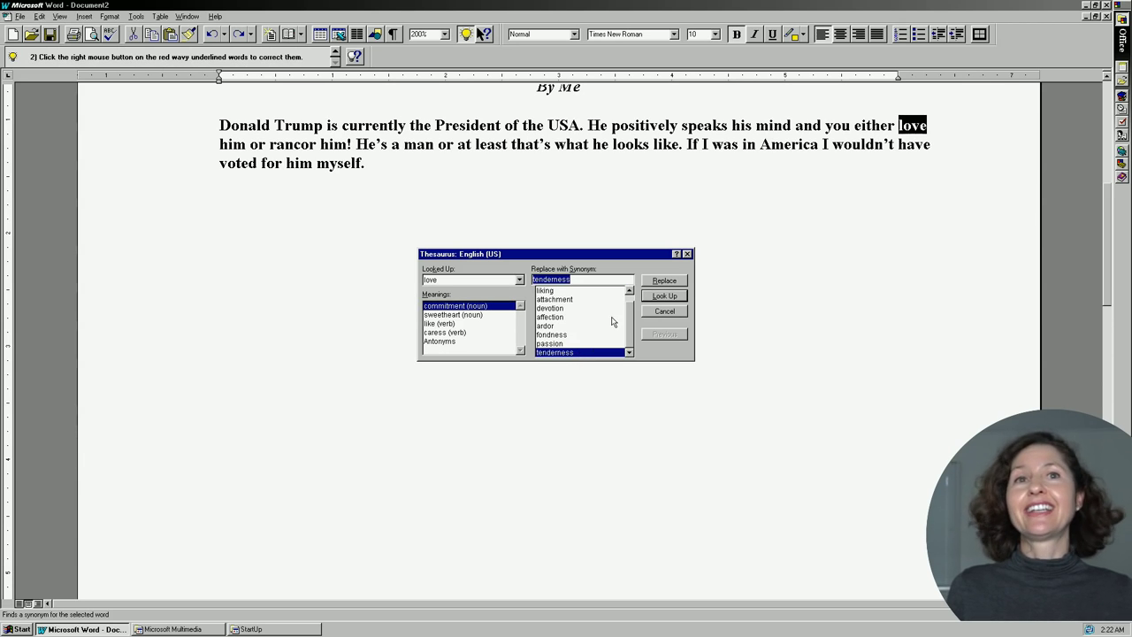
click(662, 281)
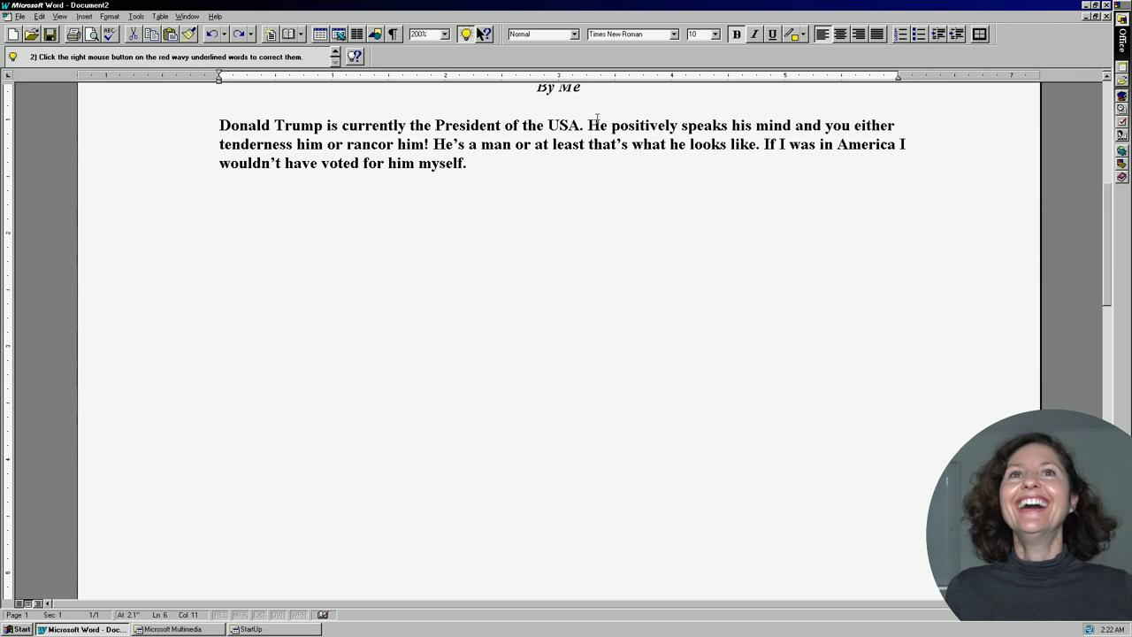
Replace 'He' with the Thesaurus synonym 'the person in question'.
drag(588, 123, 608, 125)
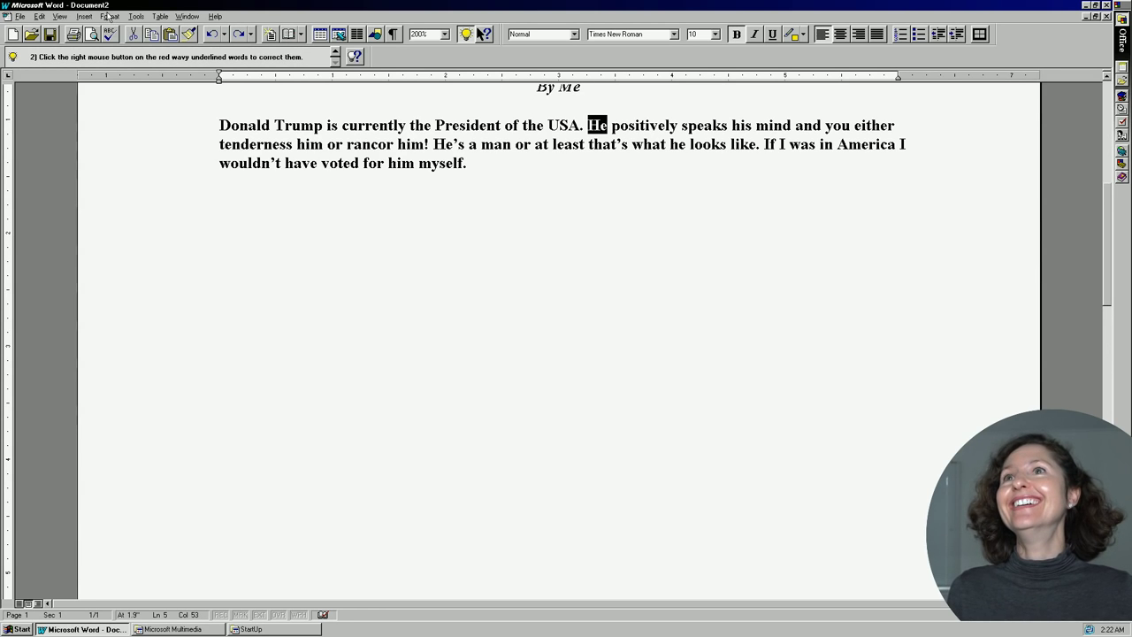
click(135, 16)
mouse_move(152, 36)
click(252, 46)
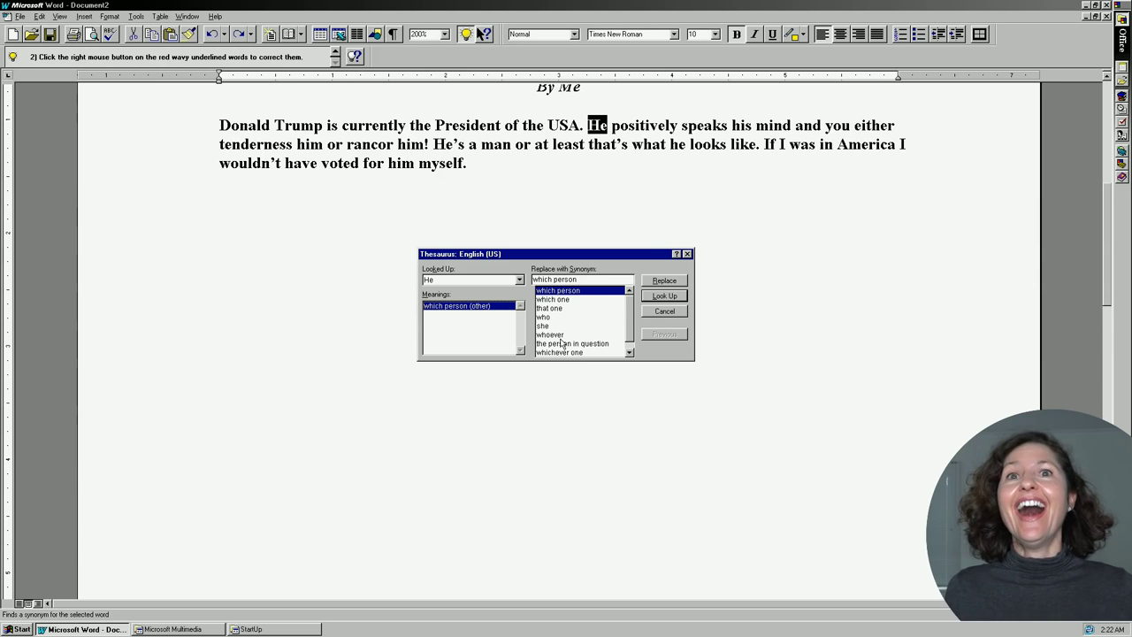
click(569, 345)
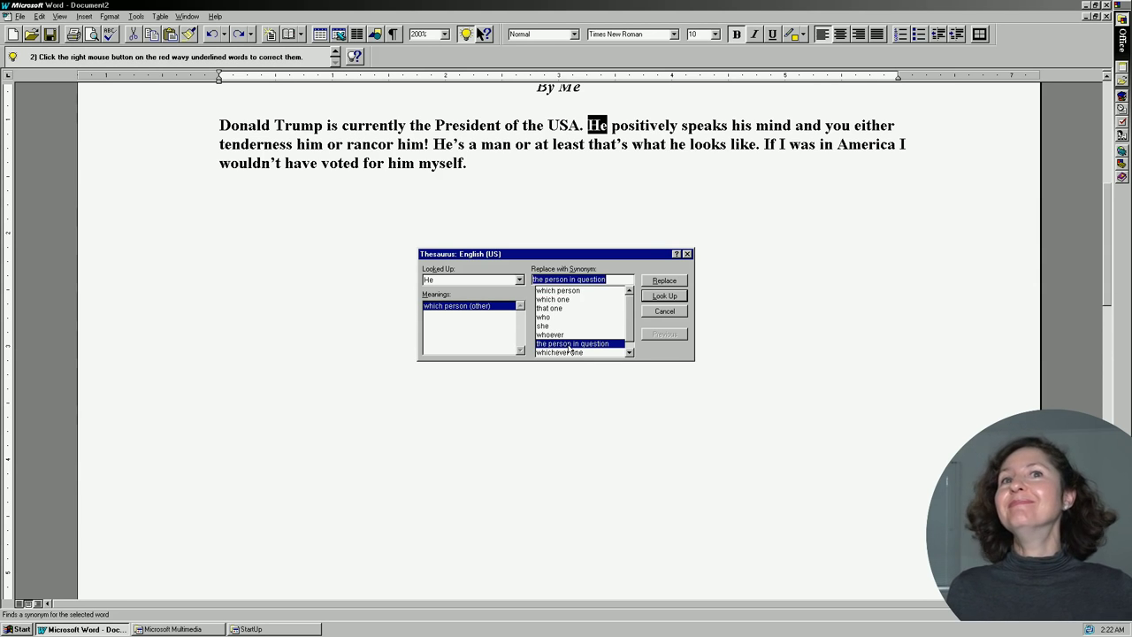
click(659, 281)
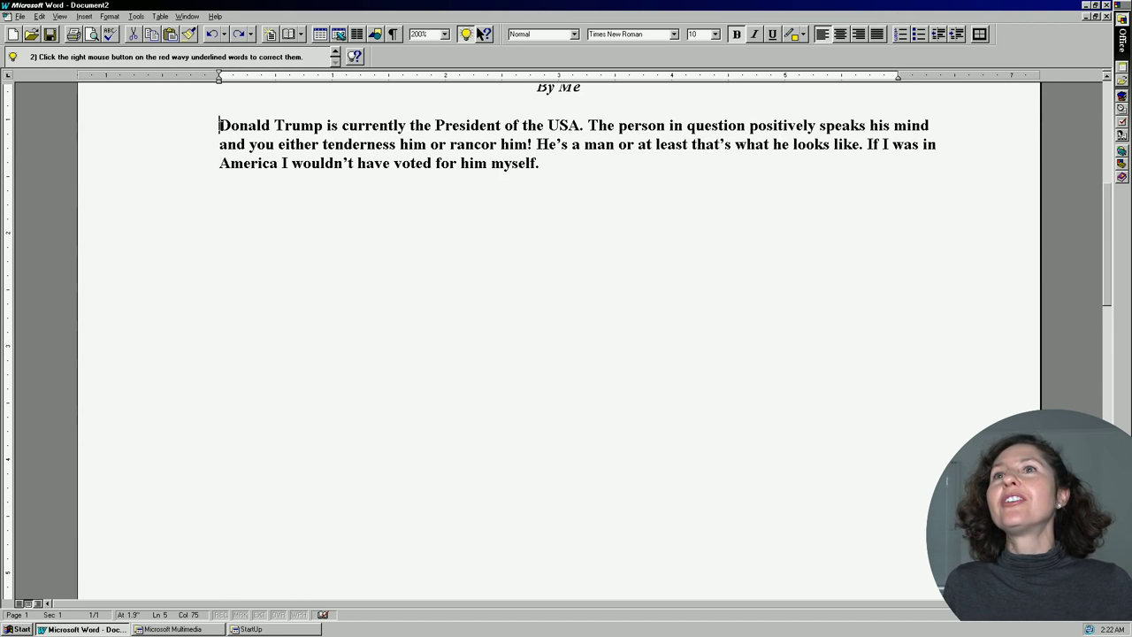
Replace 'currently' with the thesaurus synonym 'freshly'.
drag(220, 125, 270, 124)
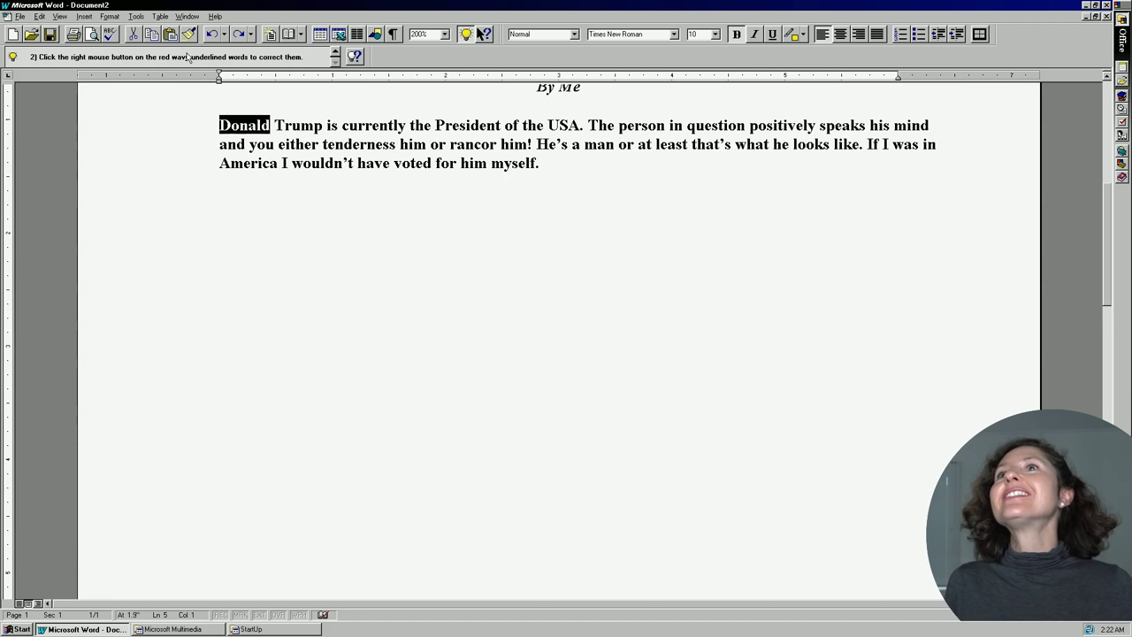
click(135, 17)
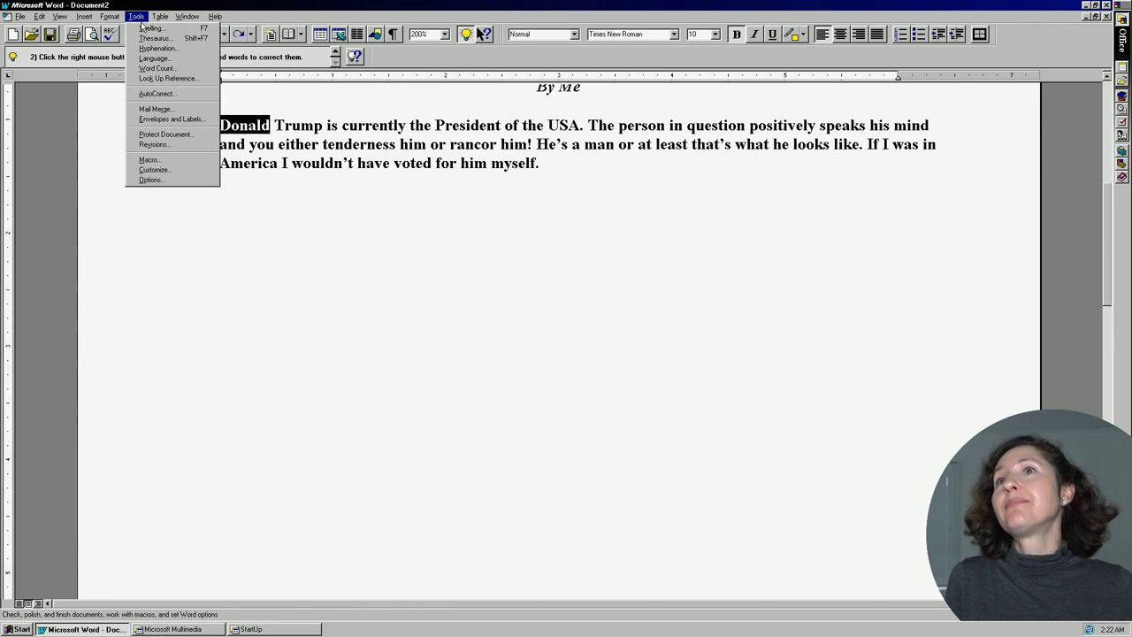
click(151, 44)
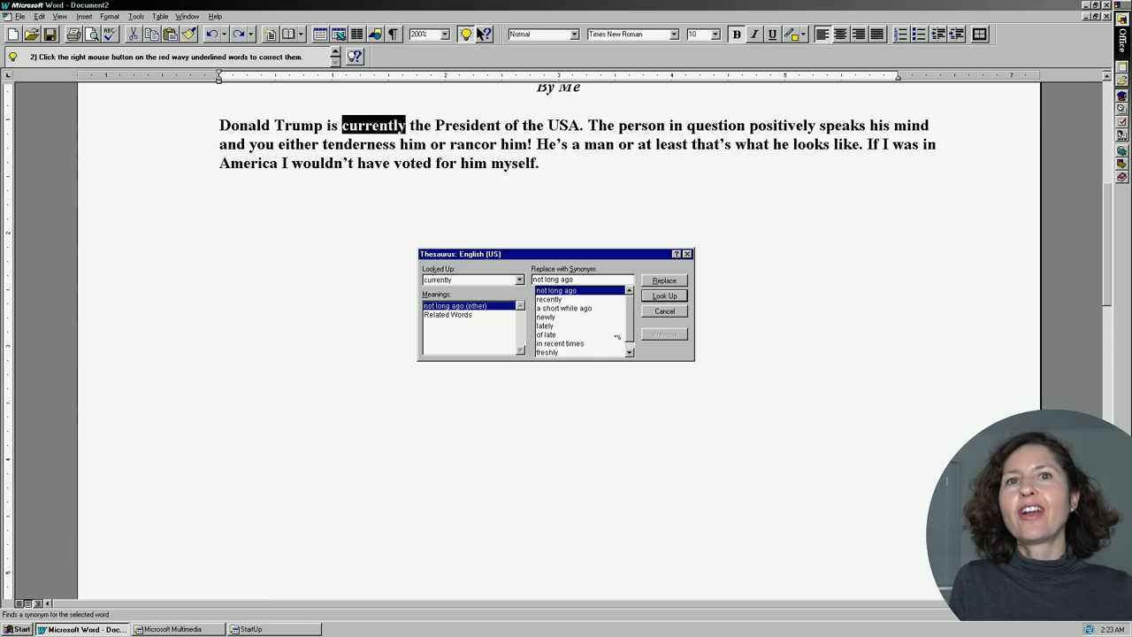
click(560, 352)
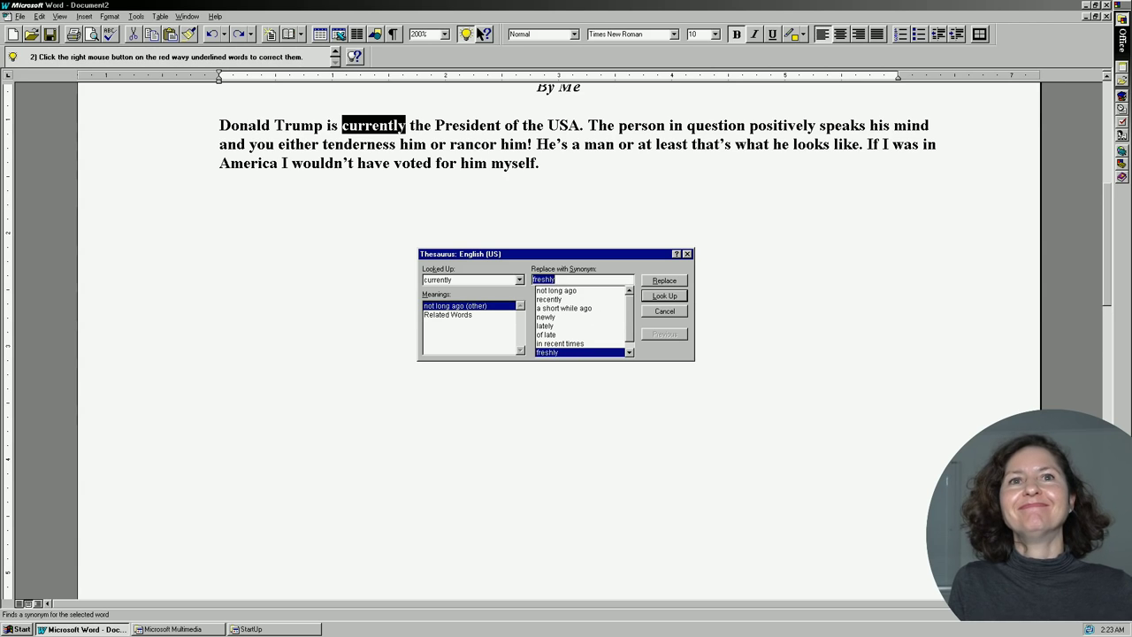
click(672, 282)
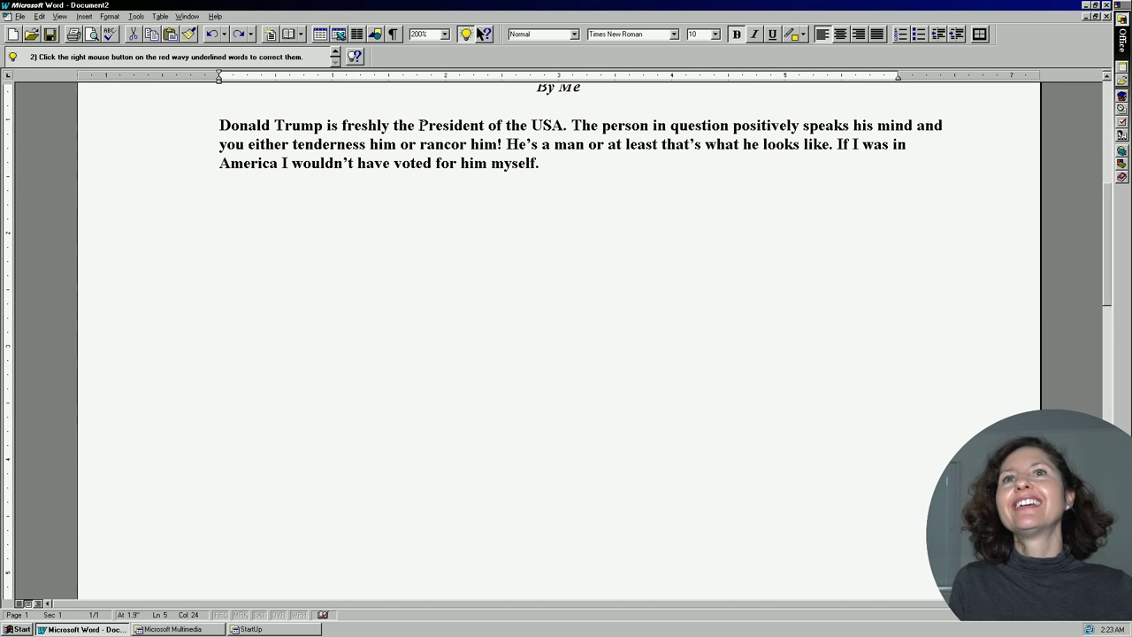
Swap 'President' for 'ruler' and 'mind' for 'intellect' using the Thesaurus.
drag(418, 125, 485, 125)
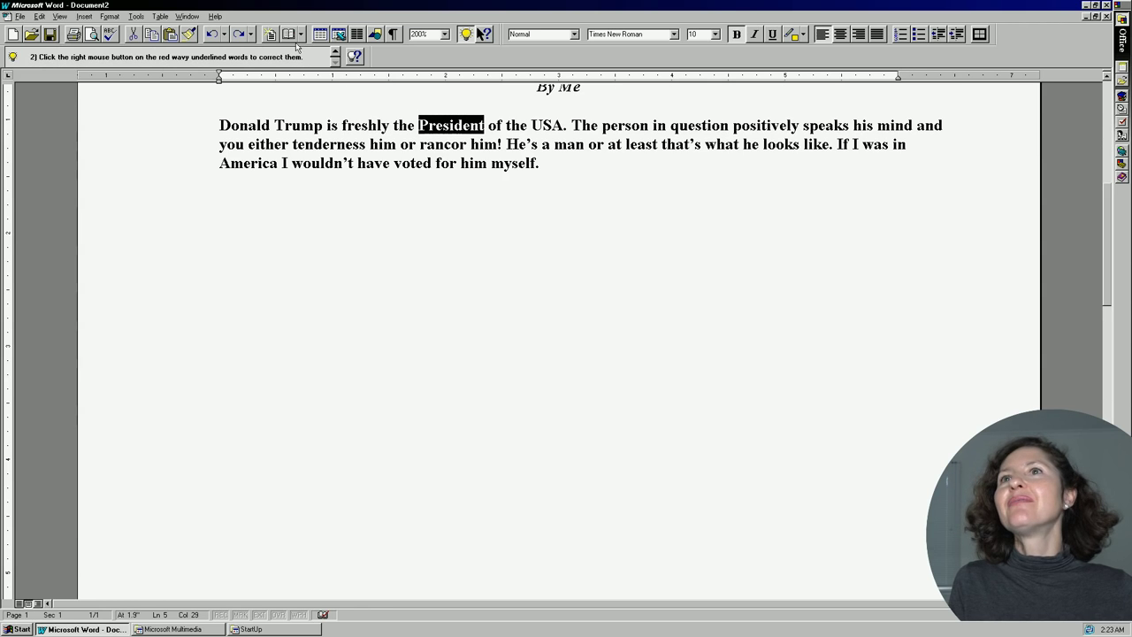
click(139, 16)
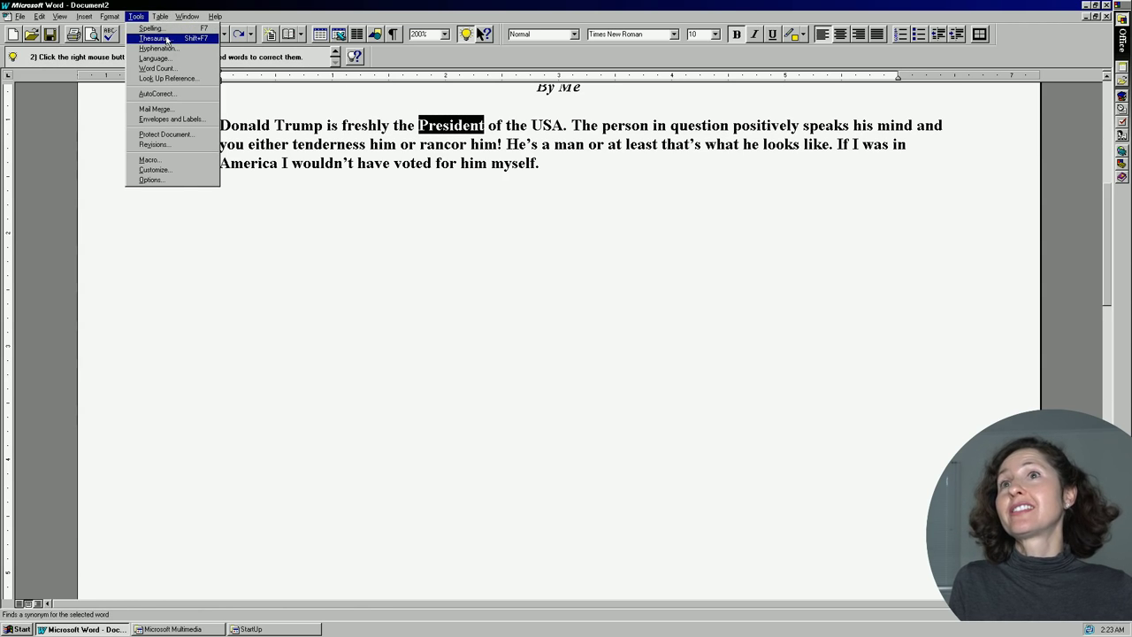
click(170, 35)
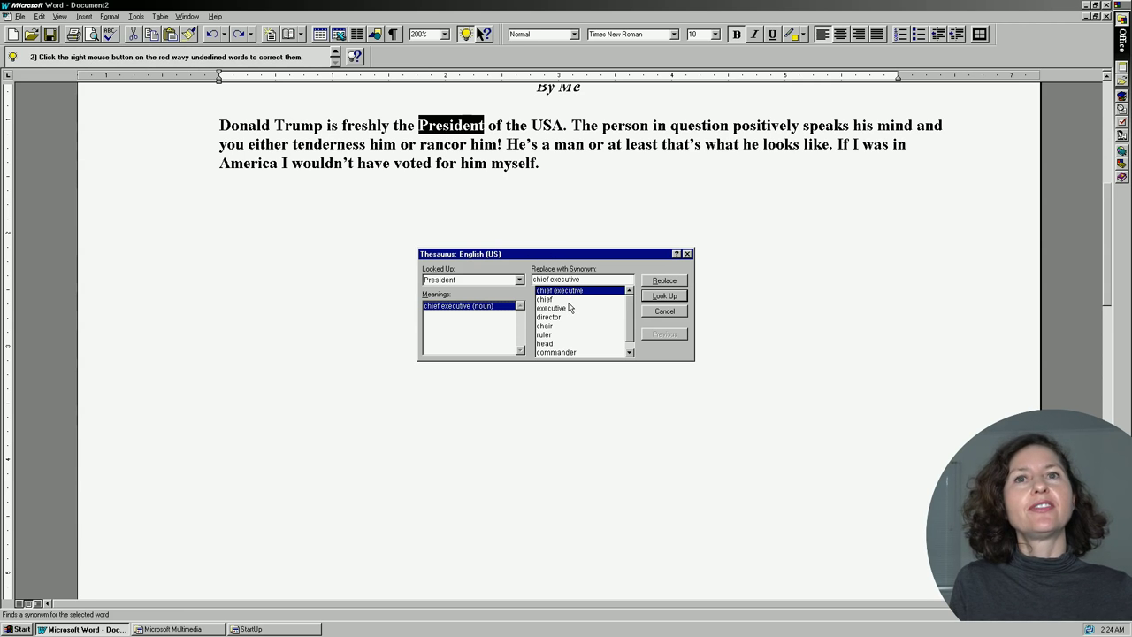
click(550, 327)
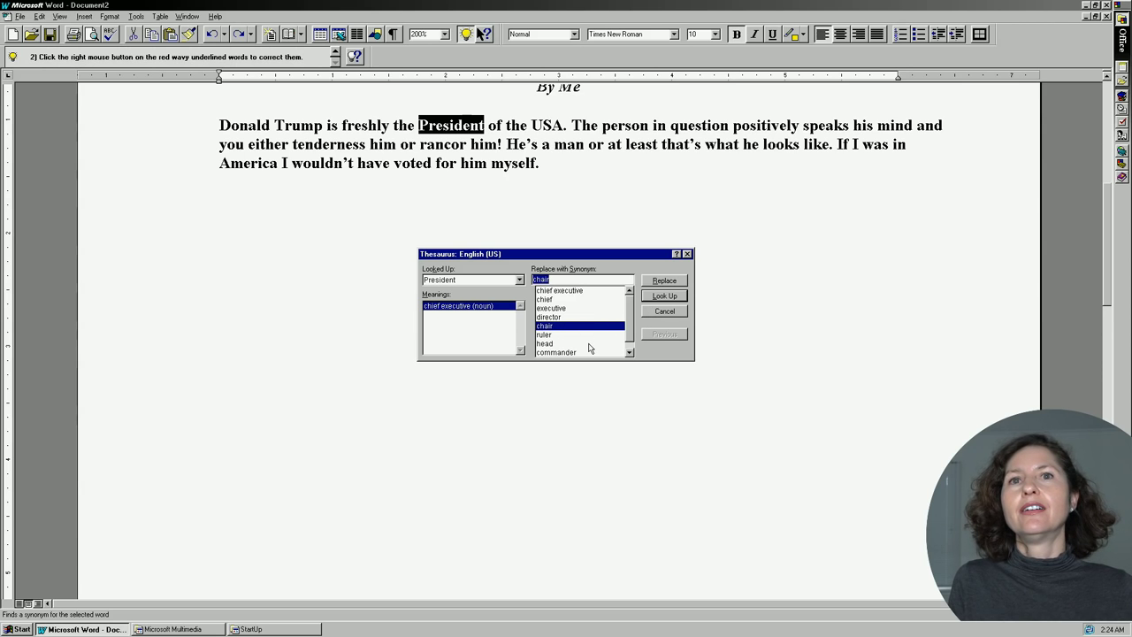
click(545, 334)
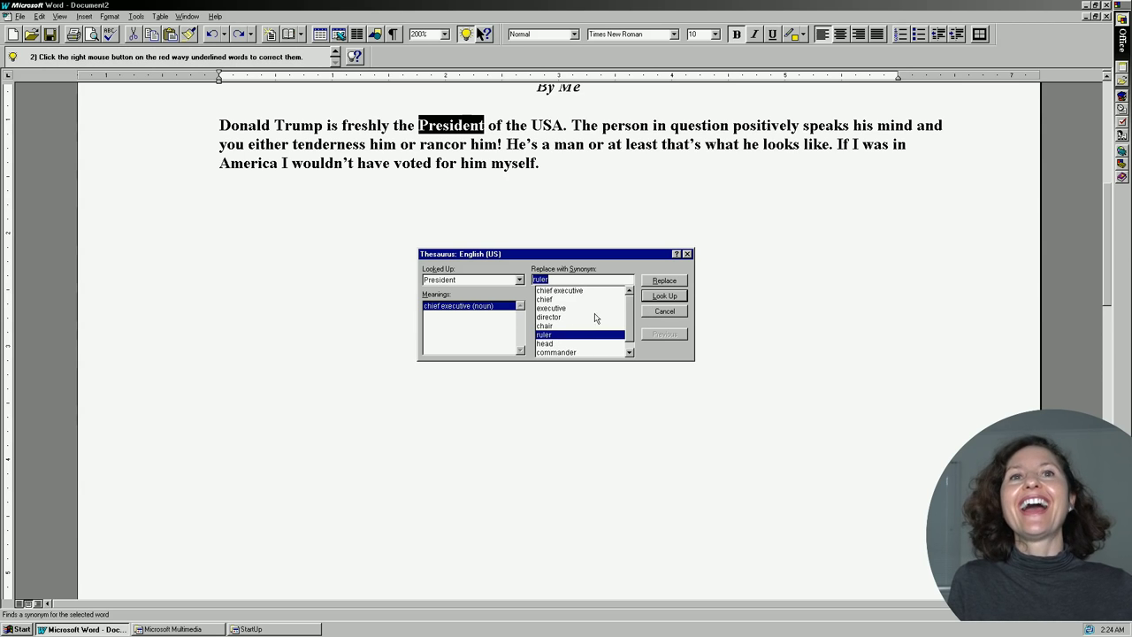
click(661, 282)
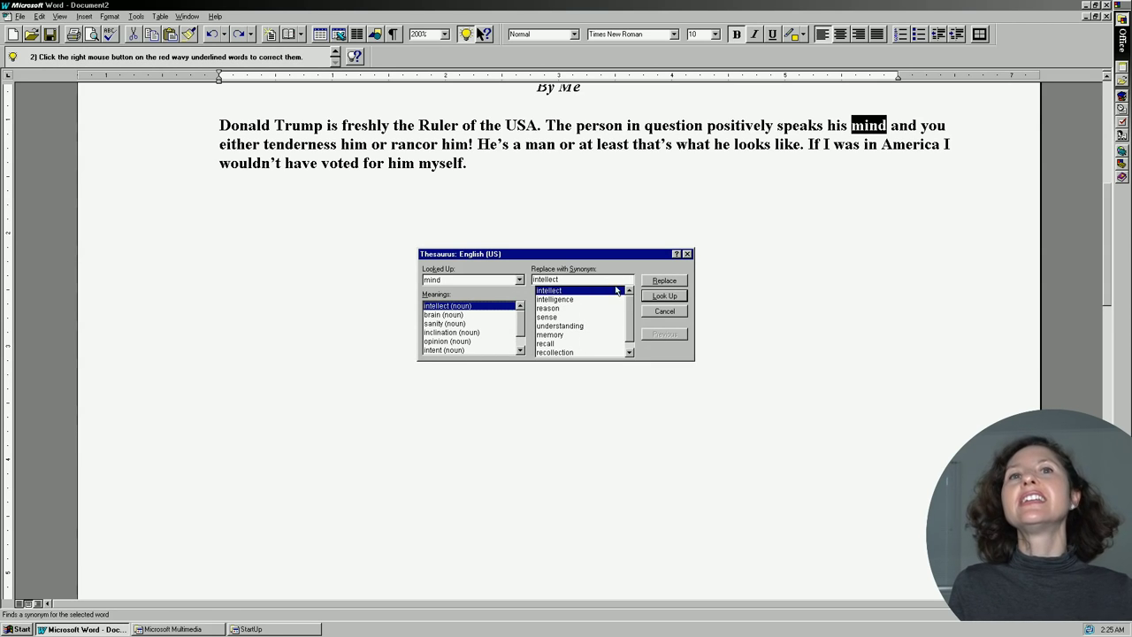
click(657, 280)
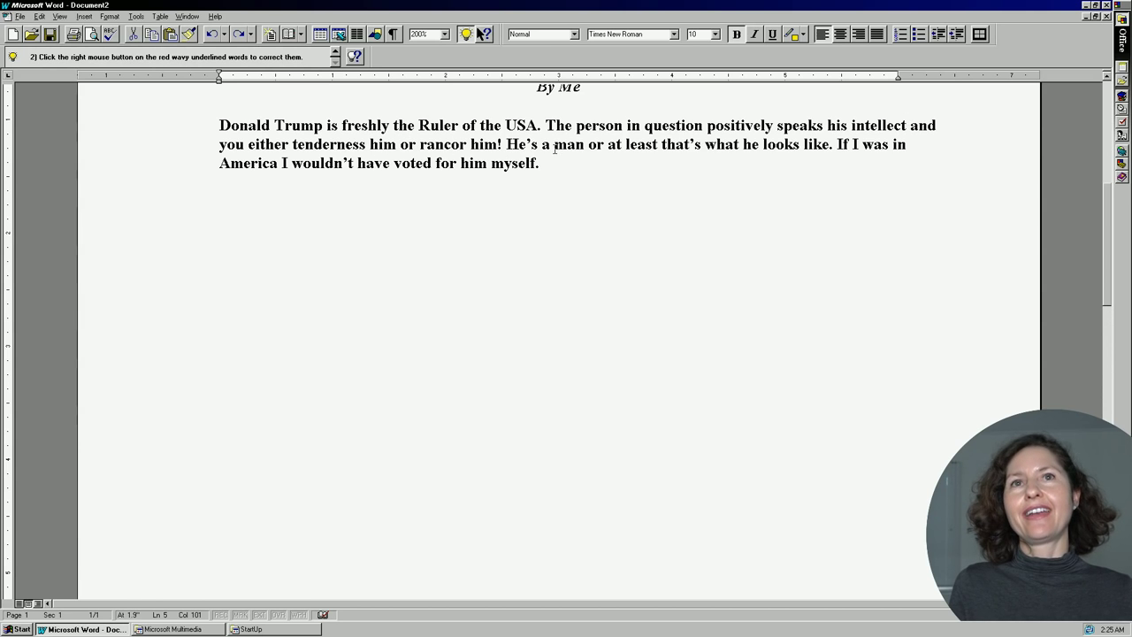
Replace 'man' with the synonym 'populace' after trying 'humankind'.
drag(555, 148, 584, 148)
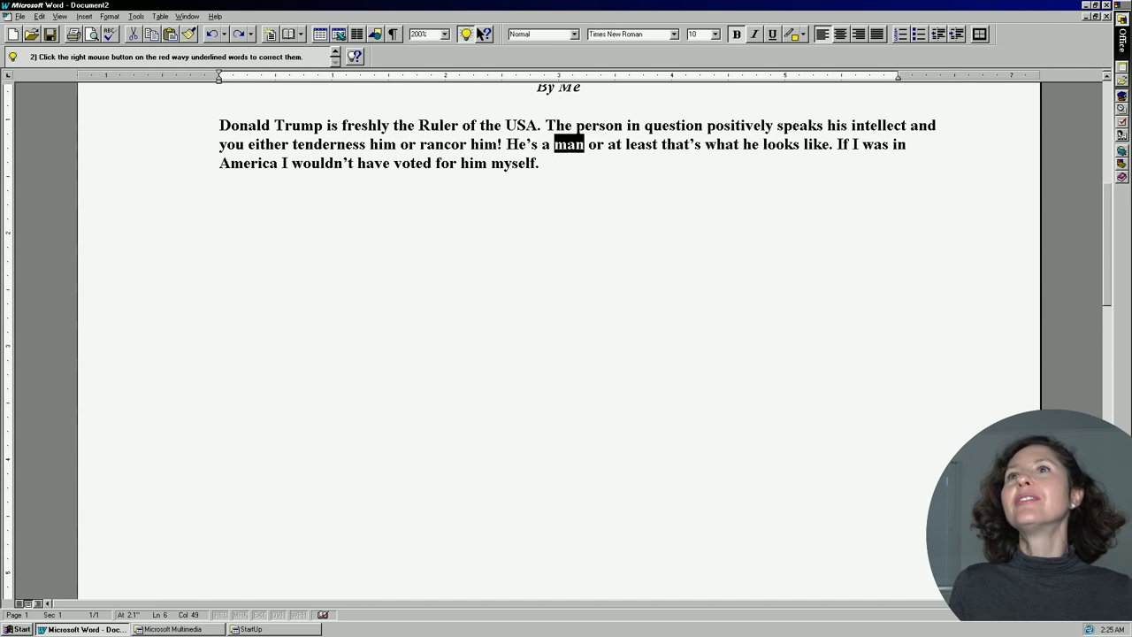
click(136, 16)
click(152, 53)
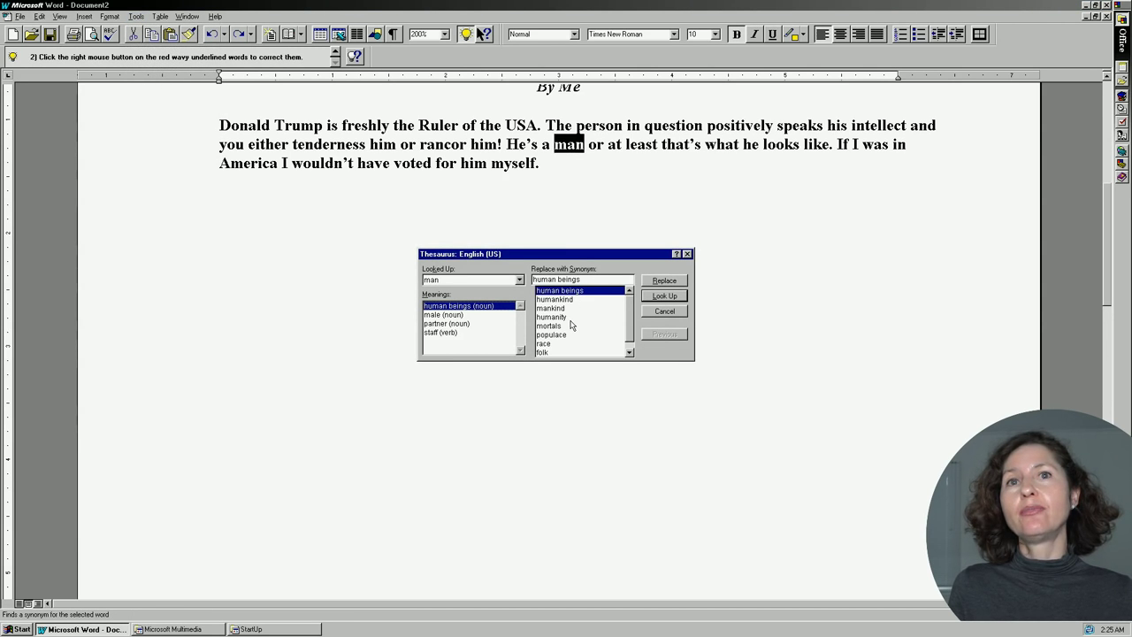
click(631, 315)
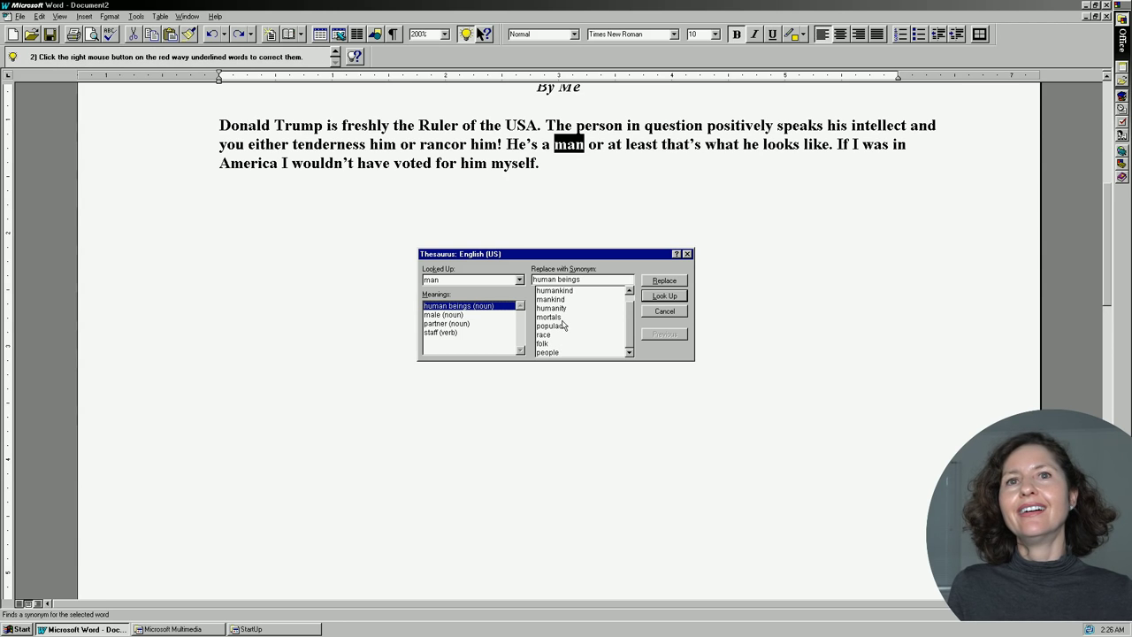
click(549, 344)
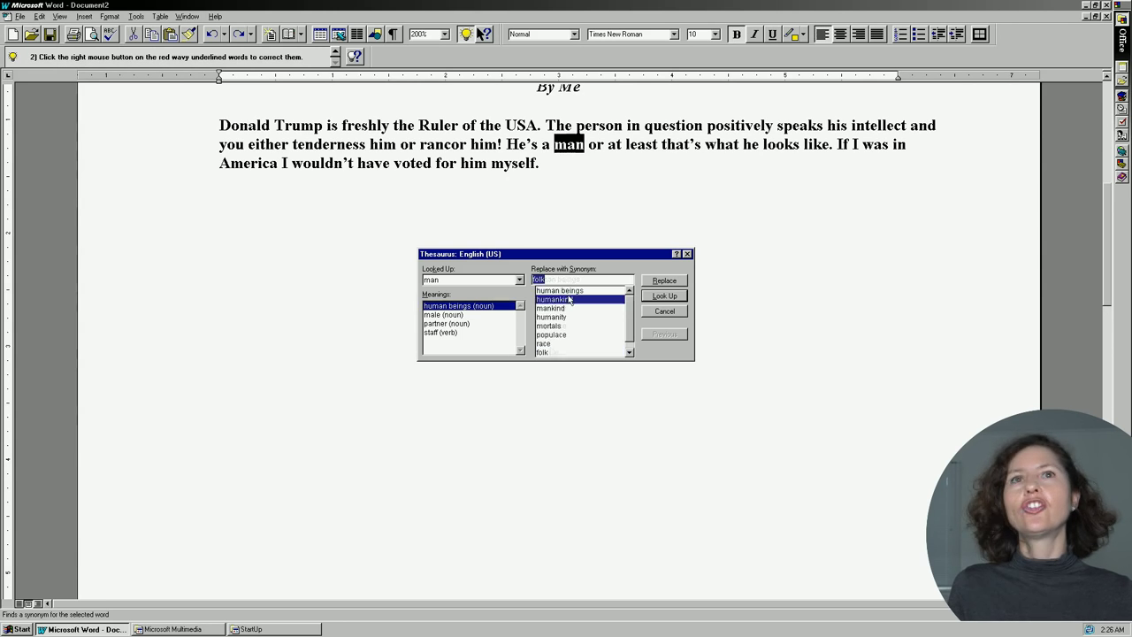
click(570, 300)
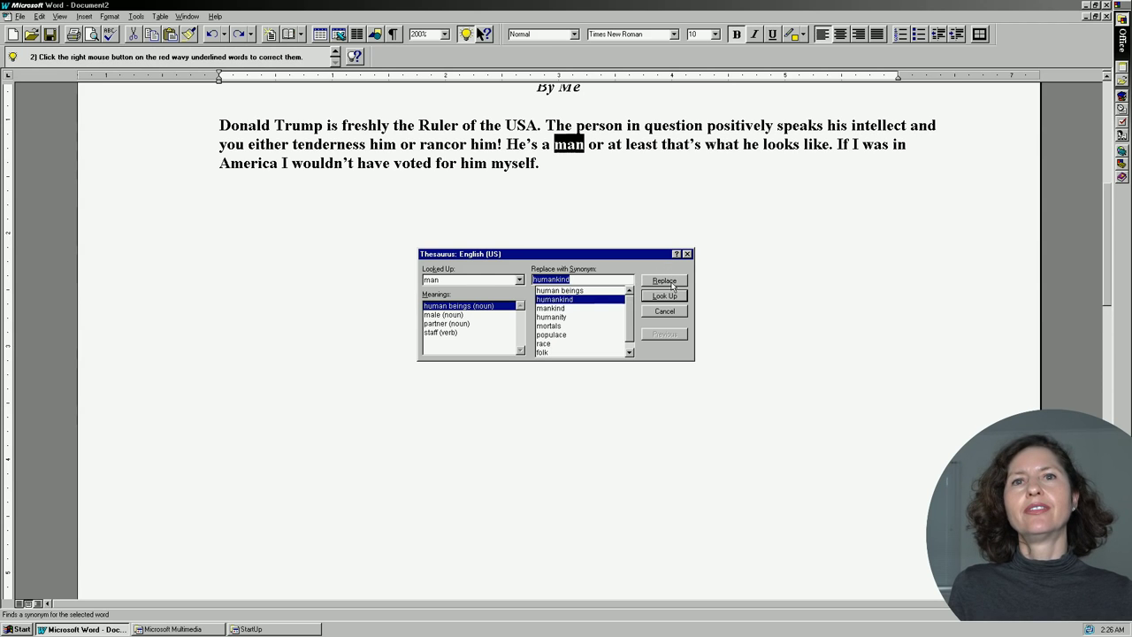
click(561, 336)
click(664, 280)
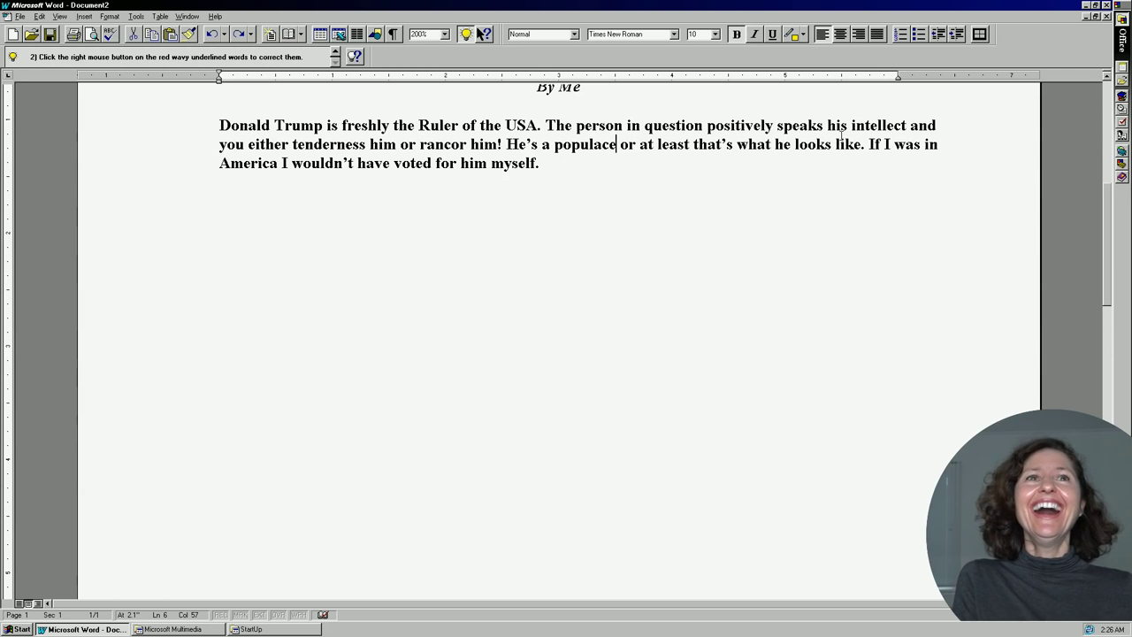
Turn 'looks' into 'formed' via the Shift+F7 thesaurus plus a typed 'd', then return to the title.
key(shift+F7)
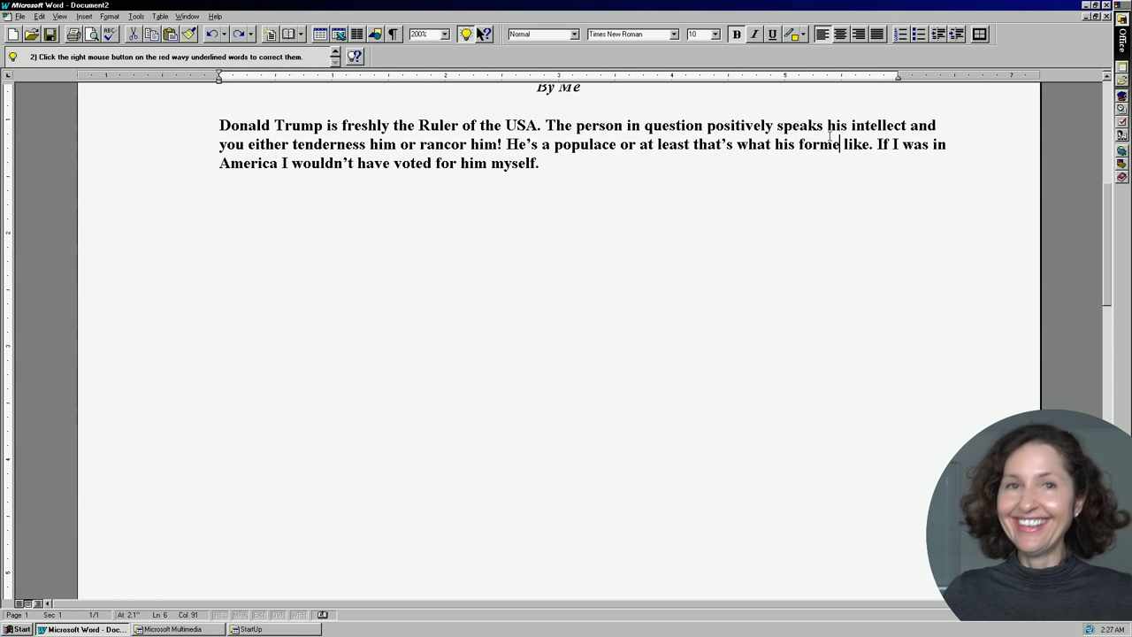
text(d)
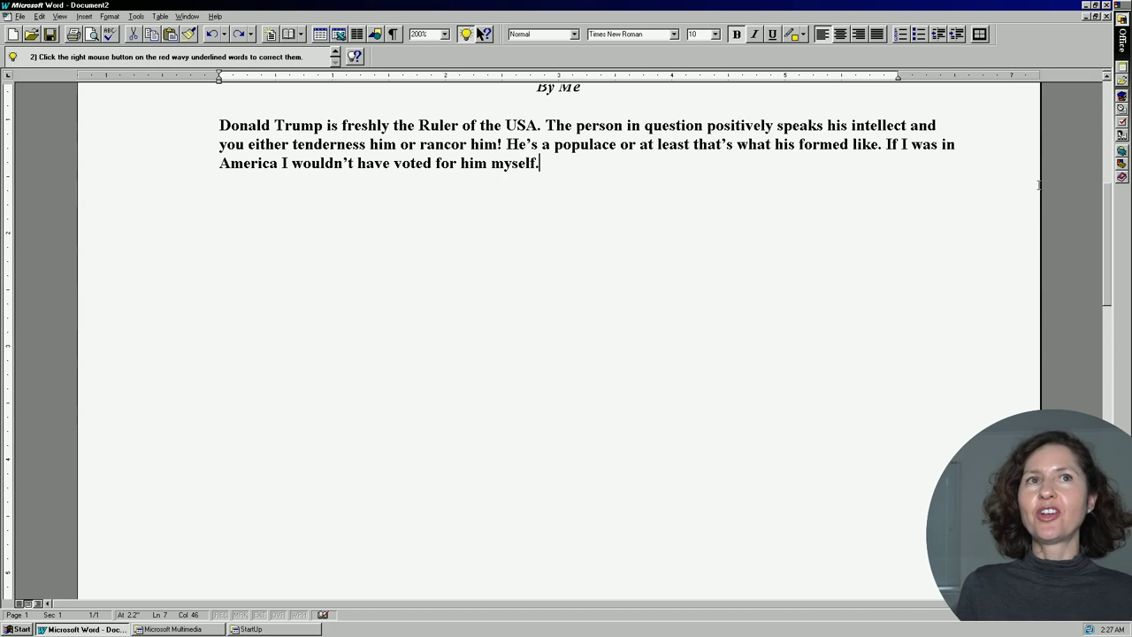
scroll(967, 192, up, 3)
click(967, 192)
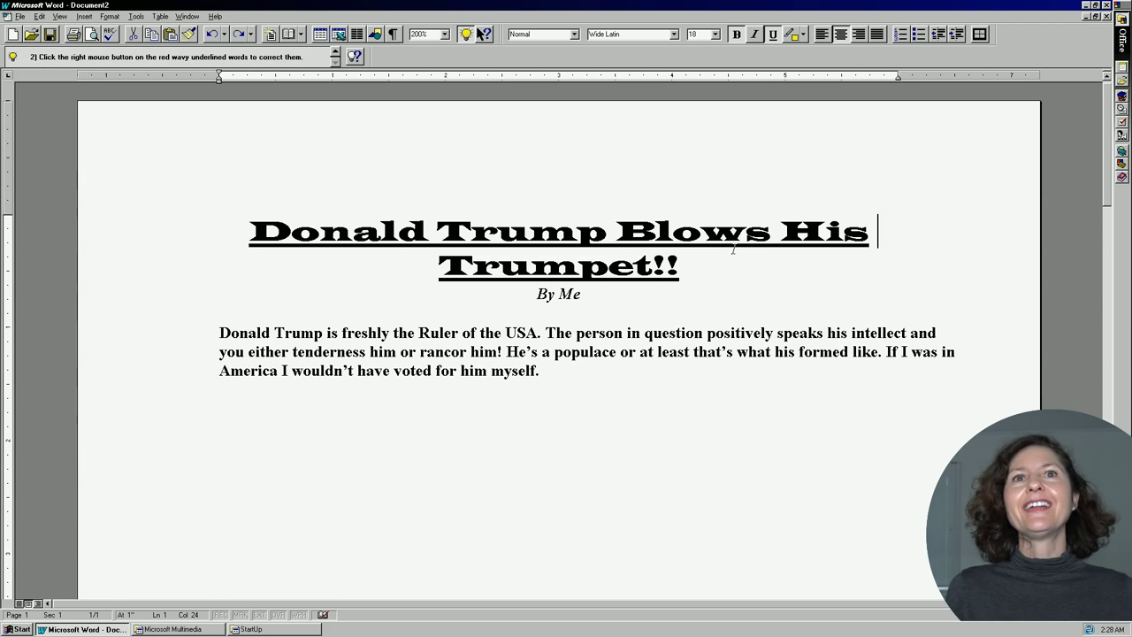
Replace 'His Trumpet' after 'Blows' with 'Up' so the headline reads 'Donald Trump Blows Up!!'.
click(617, 232)
drag(616, 231, 771, 232)
key(shift+F7)
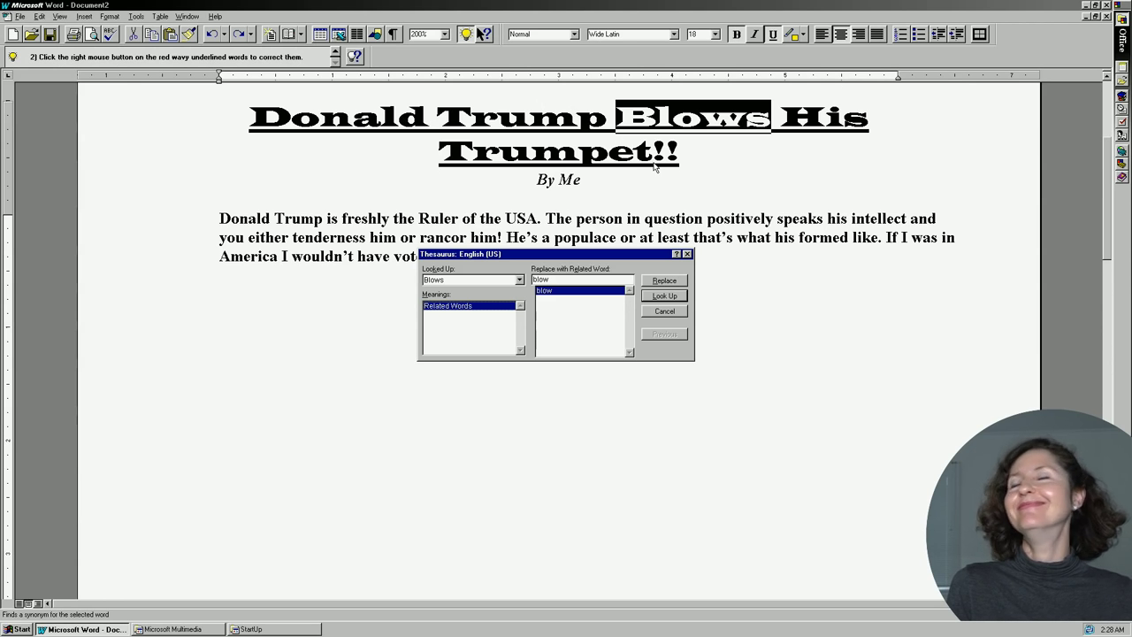
key(Escape)
key(ctrl+z)
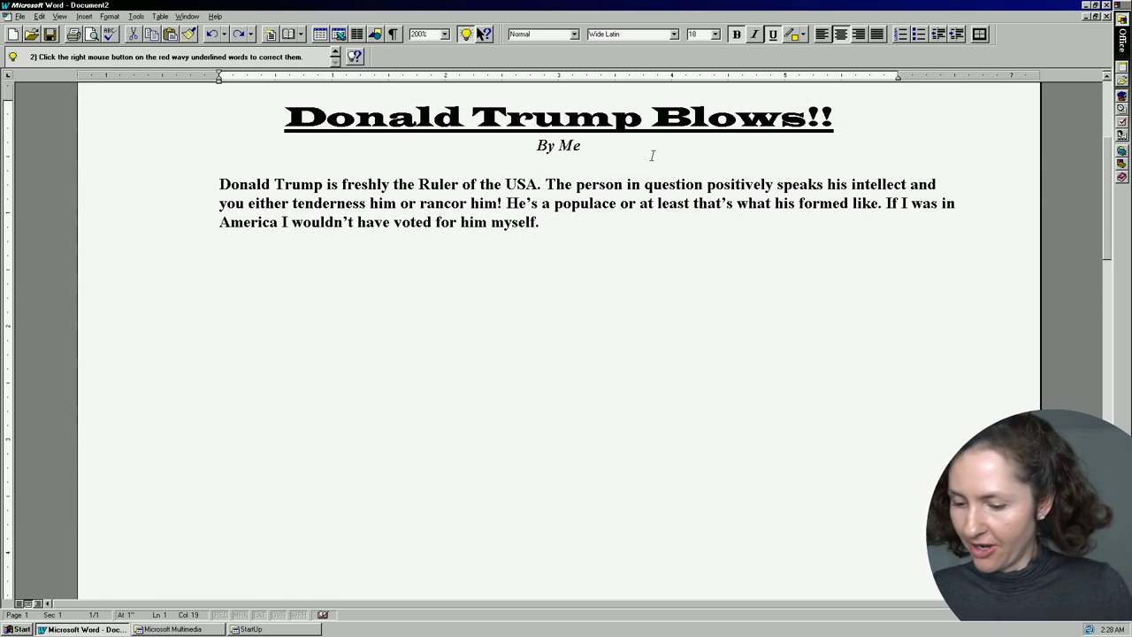
text(Up)
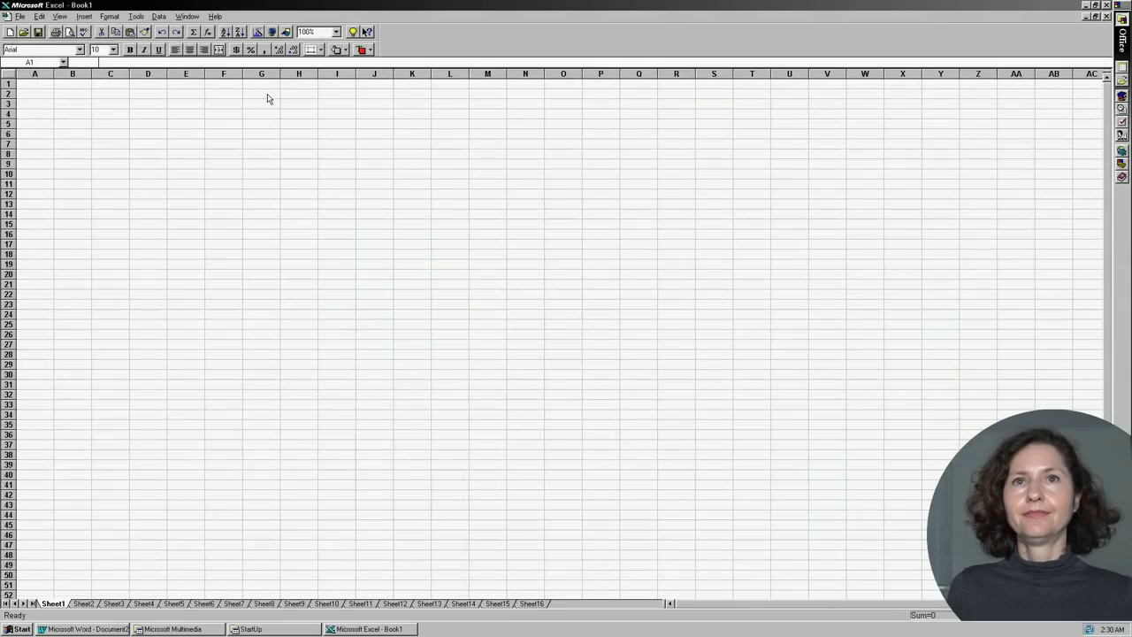
Open Excel's View menu over the blank Book1 workbook.
click(59, 16)
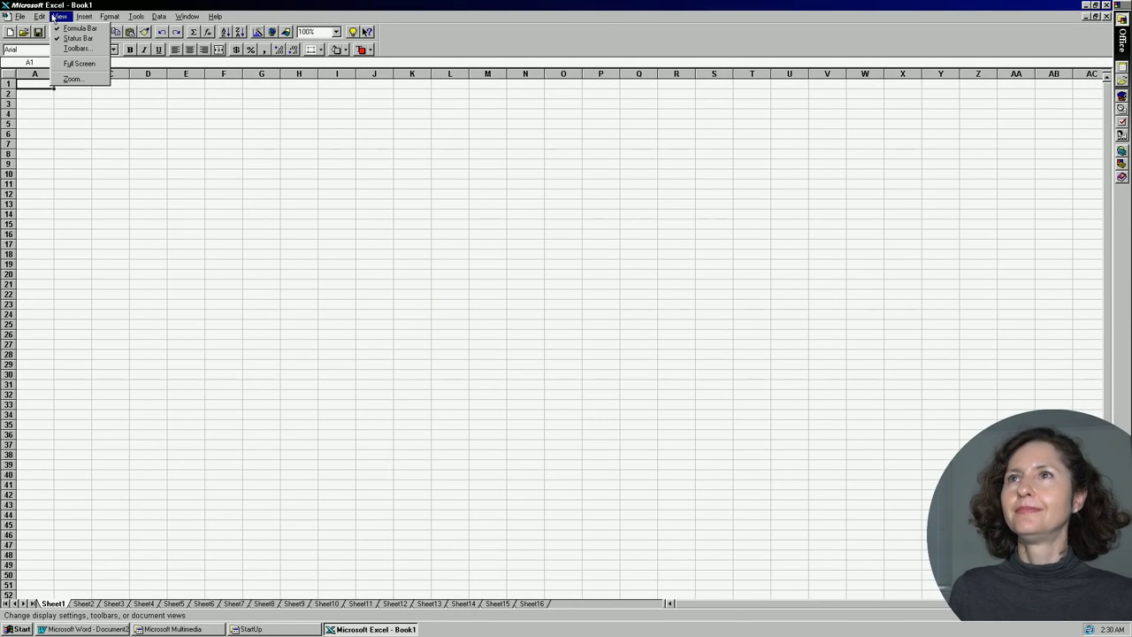
Turn on Large Buttons in the Toolbars dialog for the Standard and Formatting toolbars.
click(78, 48)
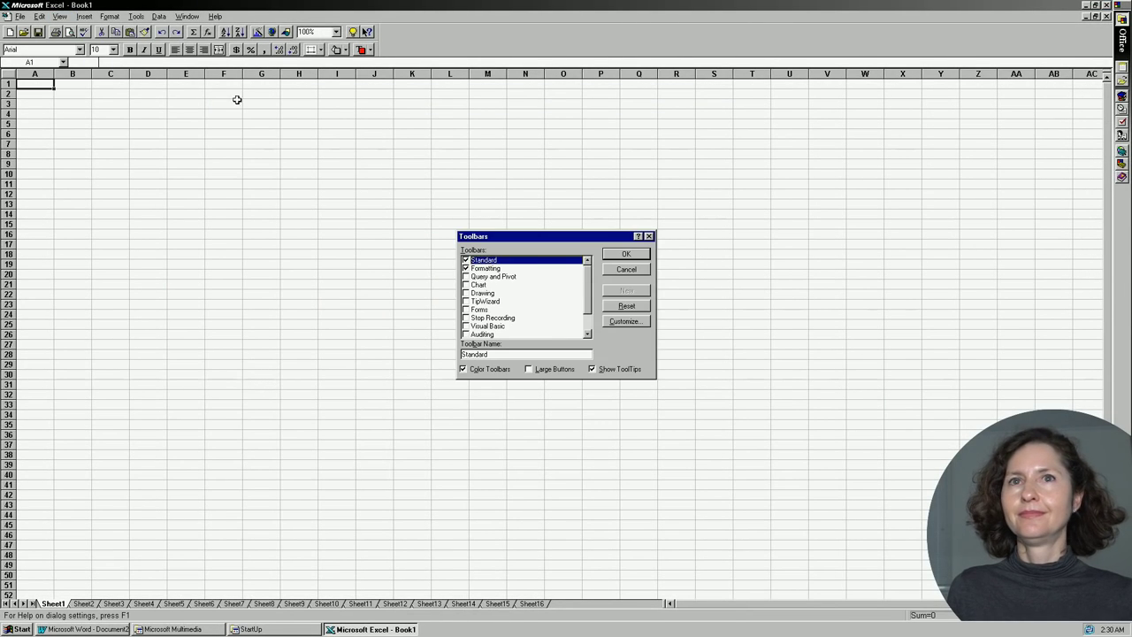
click(538, 368)
click(631, 254)
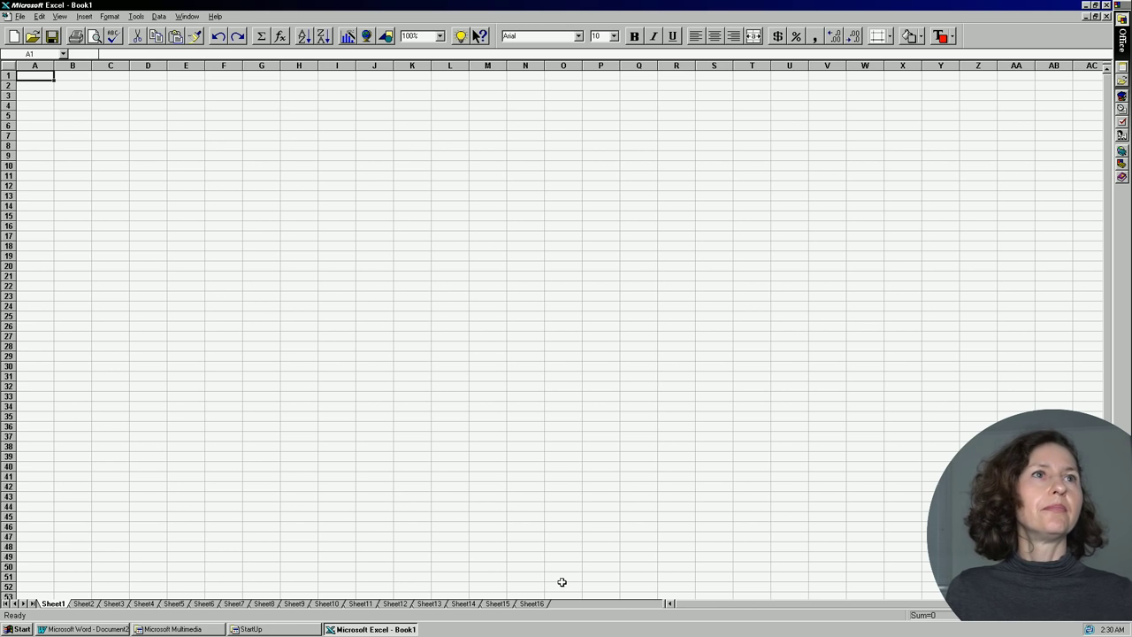
Select row 95, go to B95, and Ctrl+Alt+Shift-click Tech Support in About Microsoft Excel.
scroll(5, 577, down, 15)
click(5, 576)
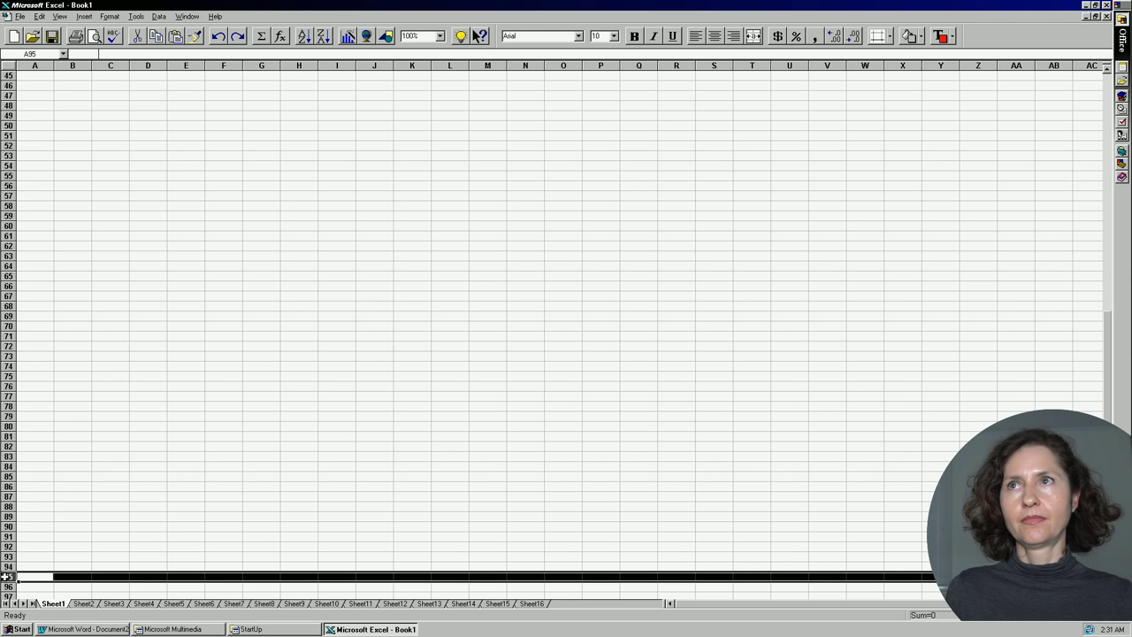
key(Tab)
click(214, 16)
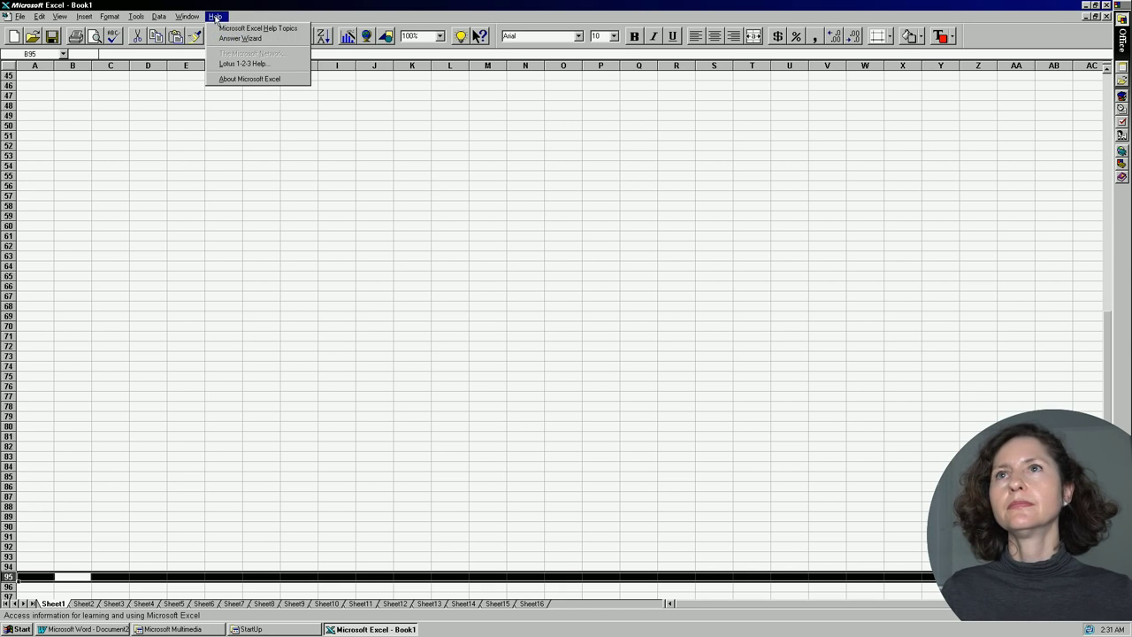
click(238, 84)
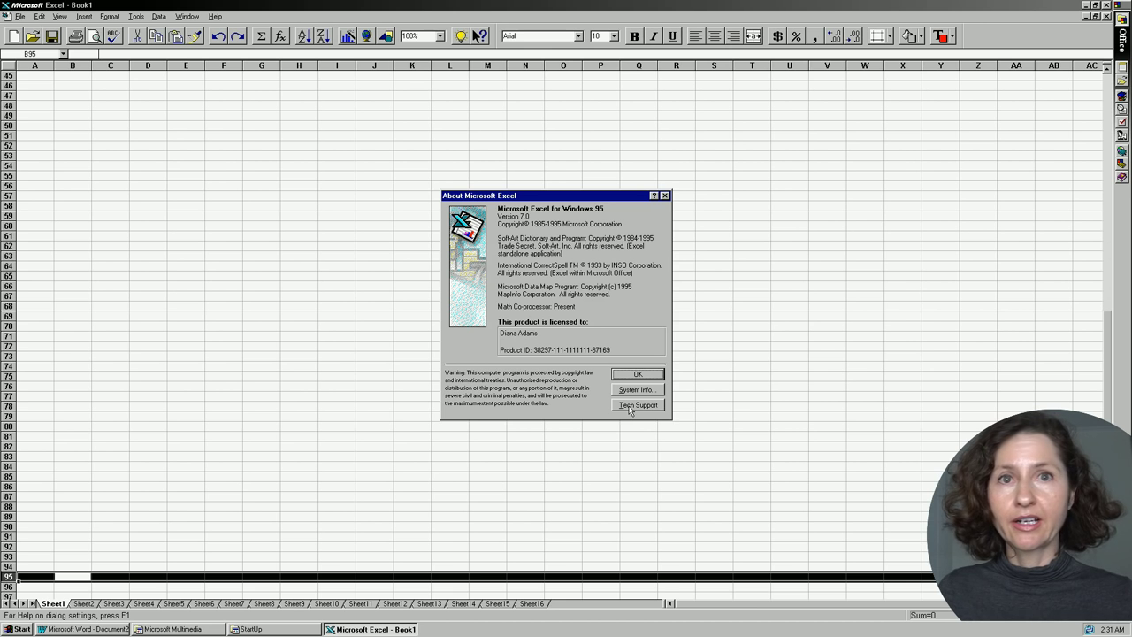
ctrl+shift+click(629, 408)
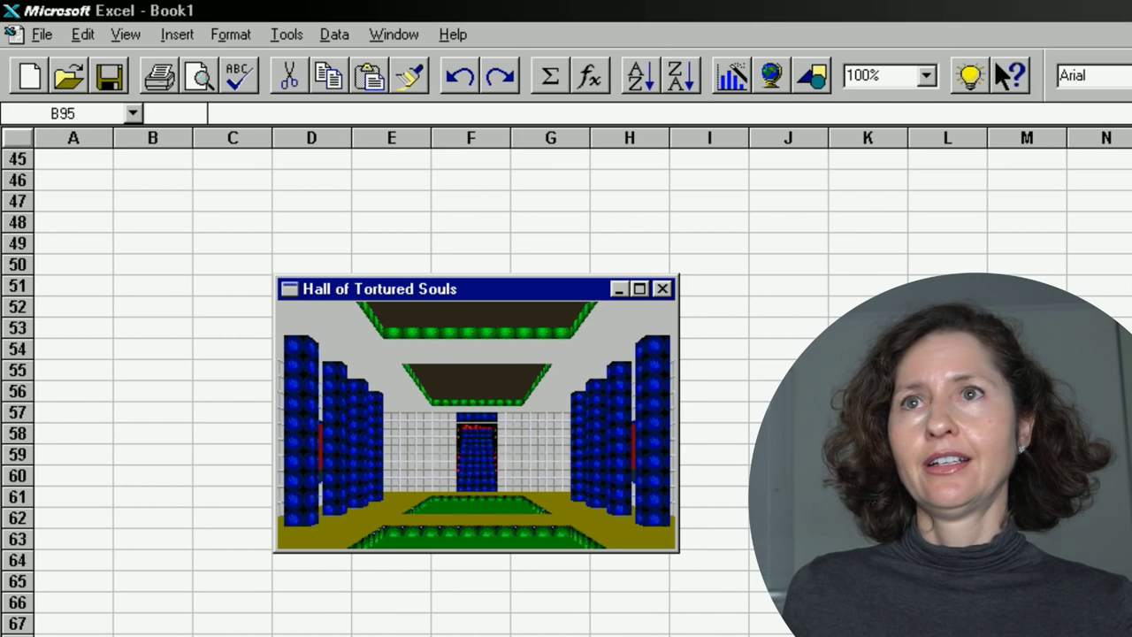
Walk around the Hall of Tortured Souls with the arrow keys, then close its window.
key(Up)
key(Left)
key(Left)
key(Left)
key(Left)
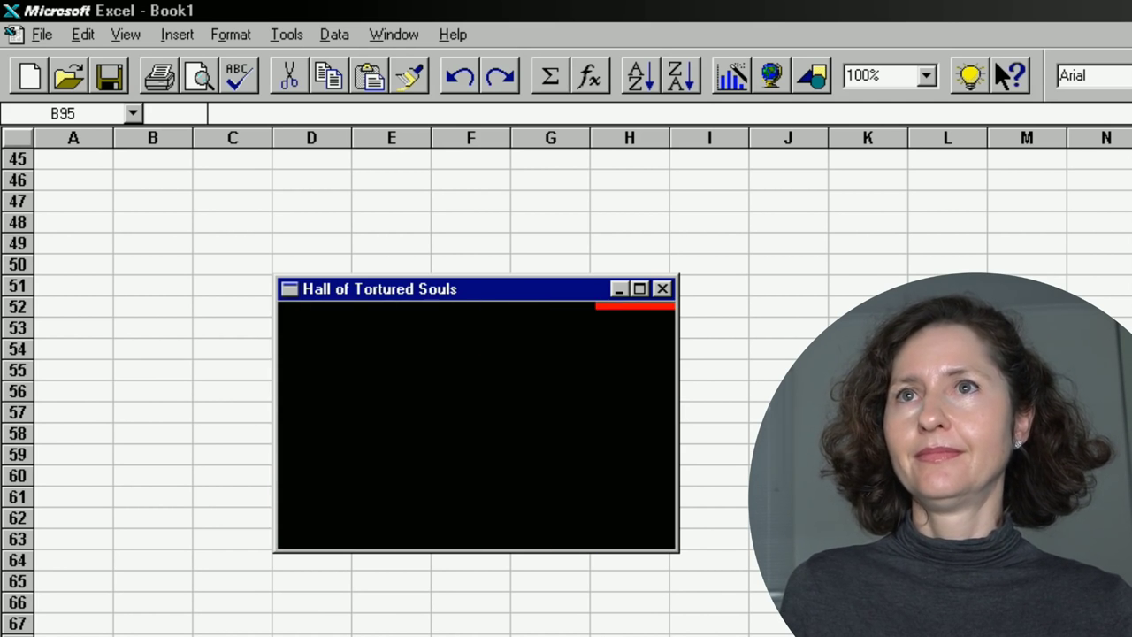
key(Left)
key(Left)
key(Left)
key(Left)
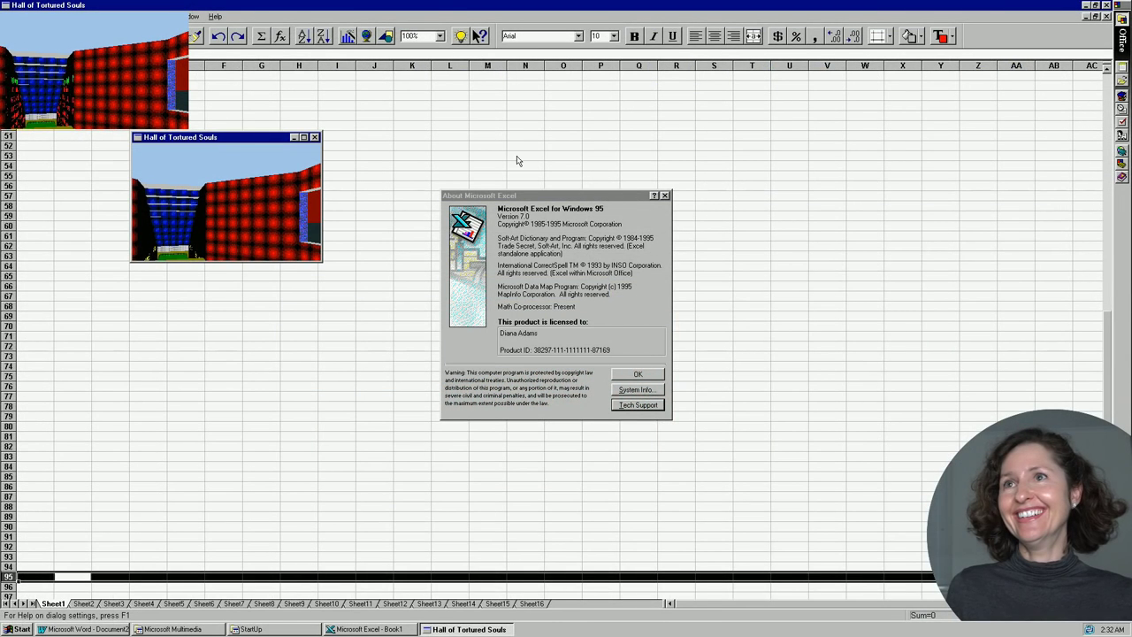
click(1105, 5)
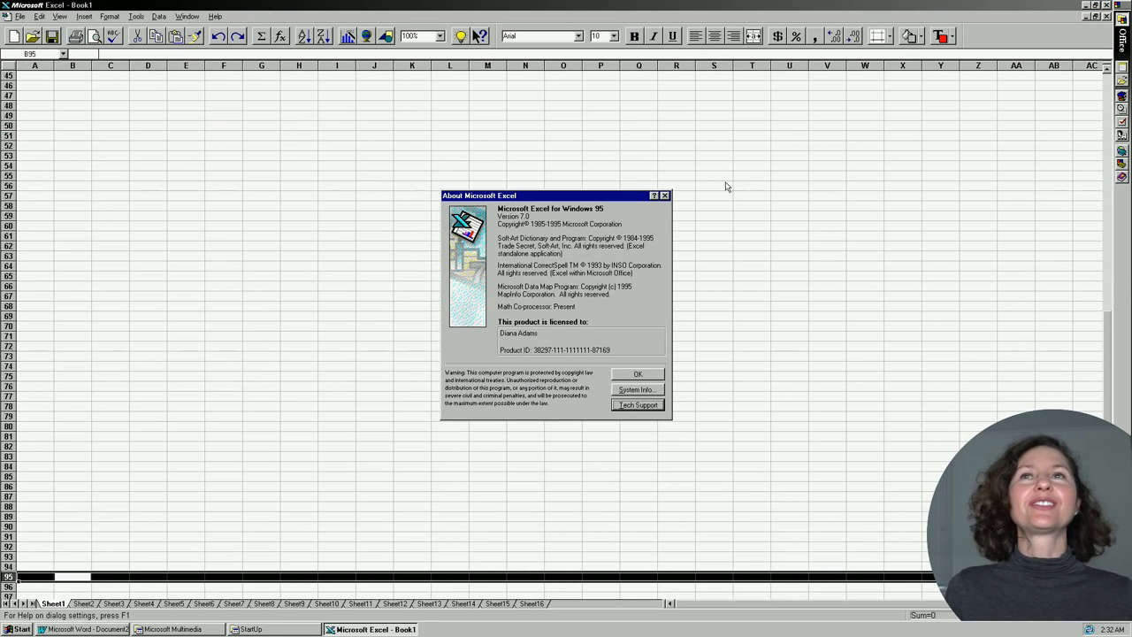
Close the About dialog and move from G57 back up to cell G1.
click(664, 195)
click(265, 196)
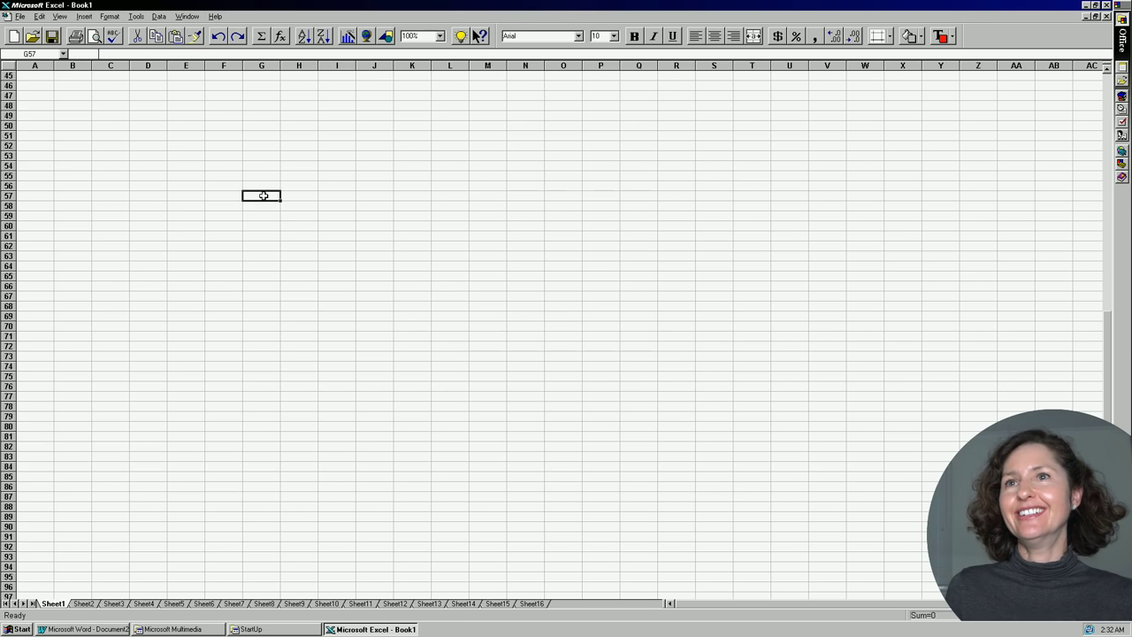
key(Up)
key(Up)
key(Up)
key(Up)
key(Up)
key(Up)
key(Up)
key(Up)
key(Up)
key(Up)
key(Up)
key(Up)
key(Up)
key(Up)
key(Up)
key(Up)
key(Up)
key(Up)
key(Up)
key(Up)
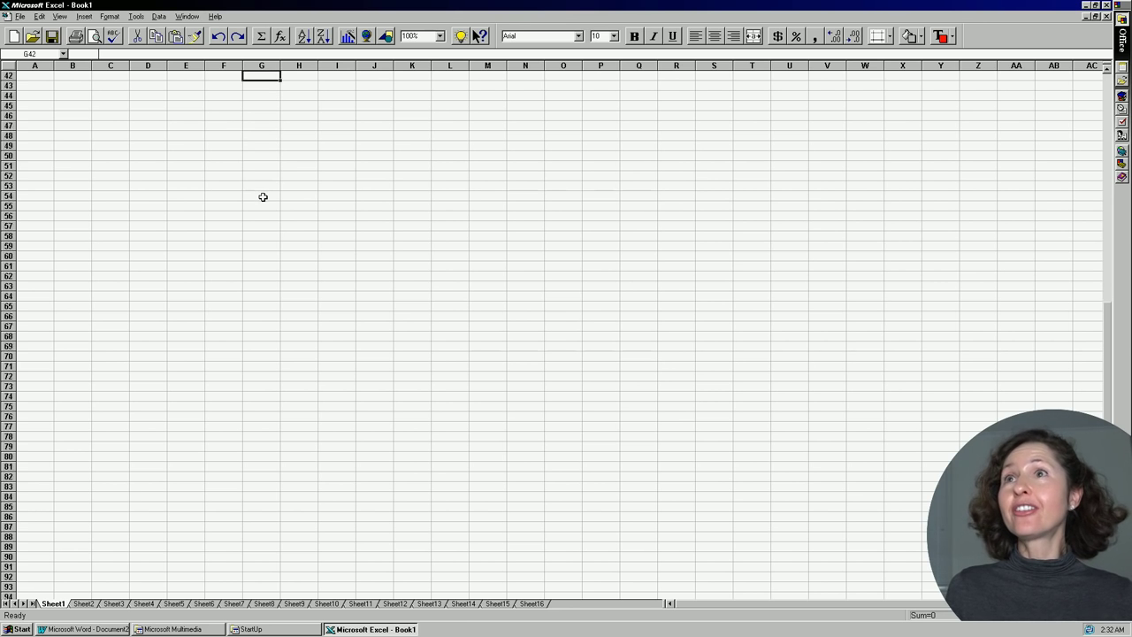
key(Up)
key(Up)
key(Up)
key(Up)
key(Up)
key(Up)
key(Up)
key(Up)
key(Up)
key(Up)
key(Up)
key(Up)
key(Up)
key(Up)
key(Up)
key(Up)
key(Up)
key(Up)
key(Up)
key(Up)
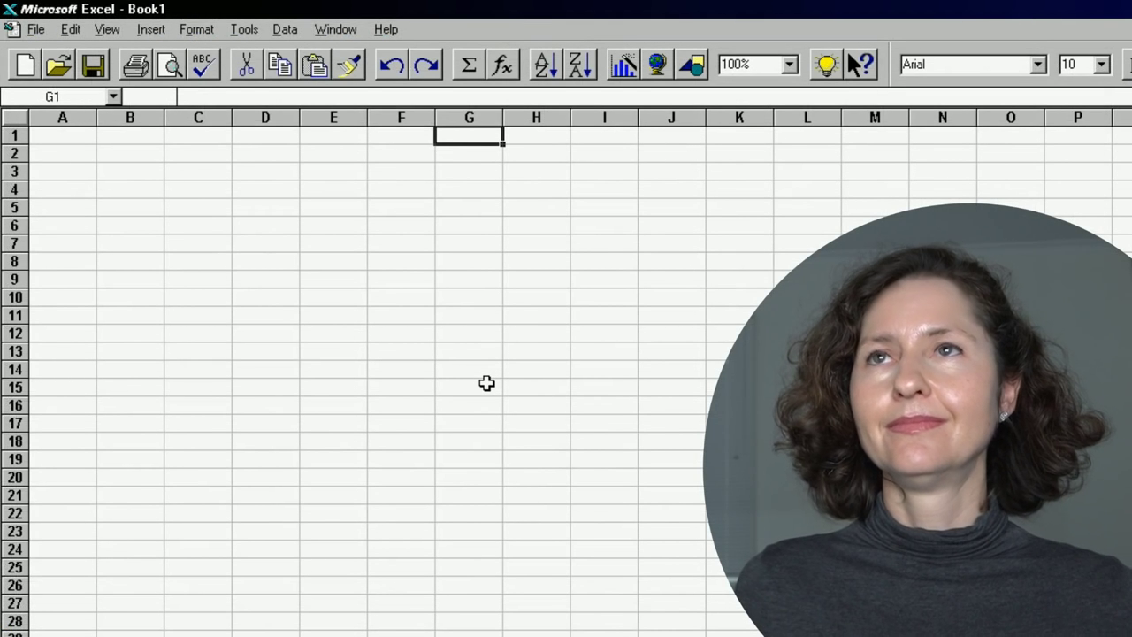
Try 400% zoom, then set a custom 150% zoom on Sheet1.
click(788, 65)
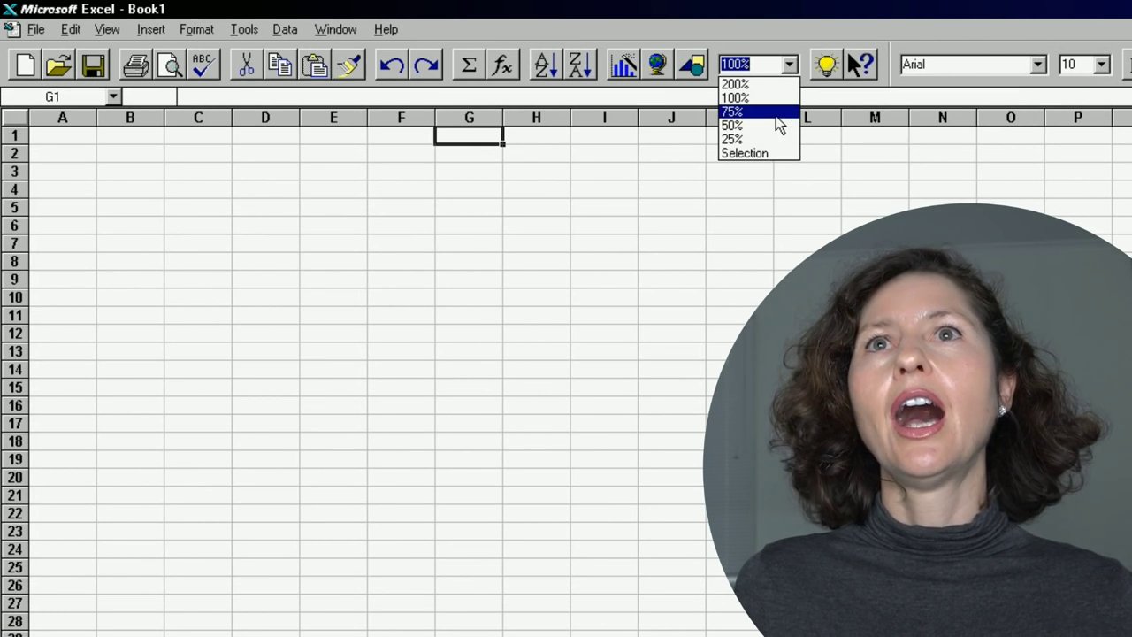
click(756, 154)
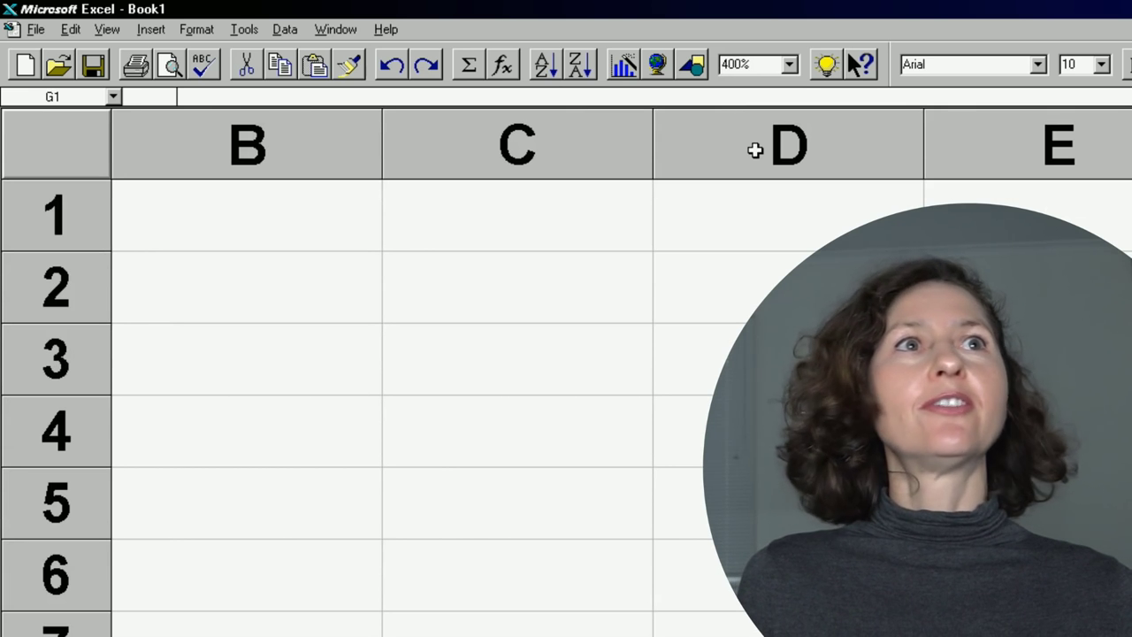
click(741, 64)
text(150)
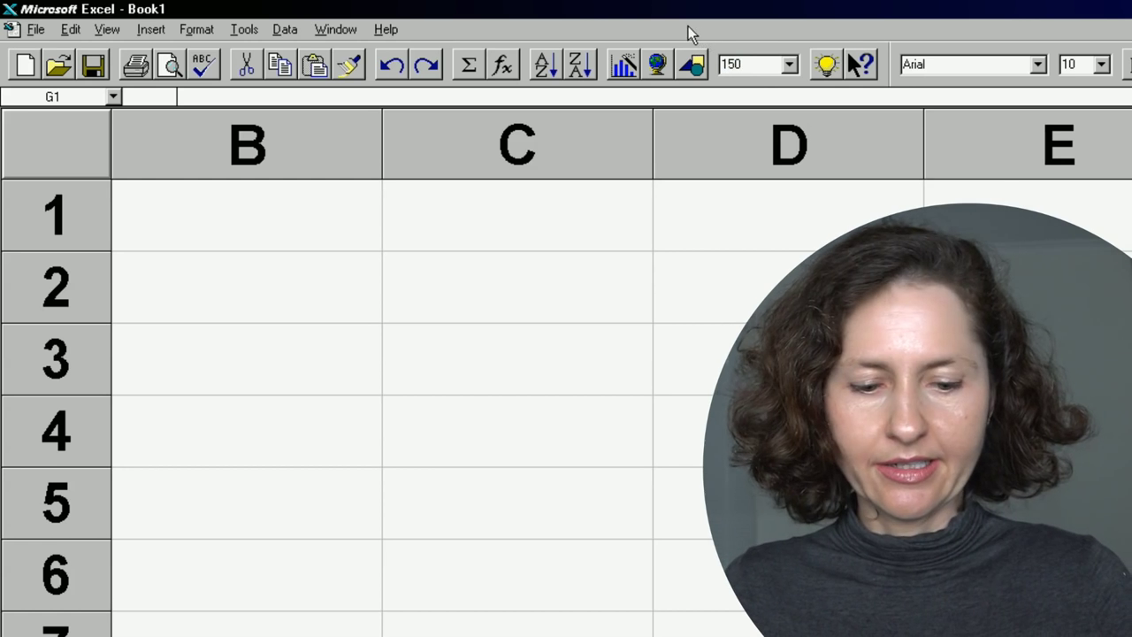
key(Return)
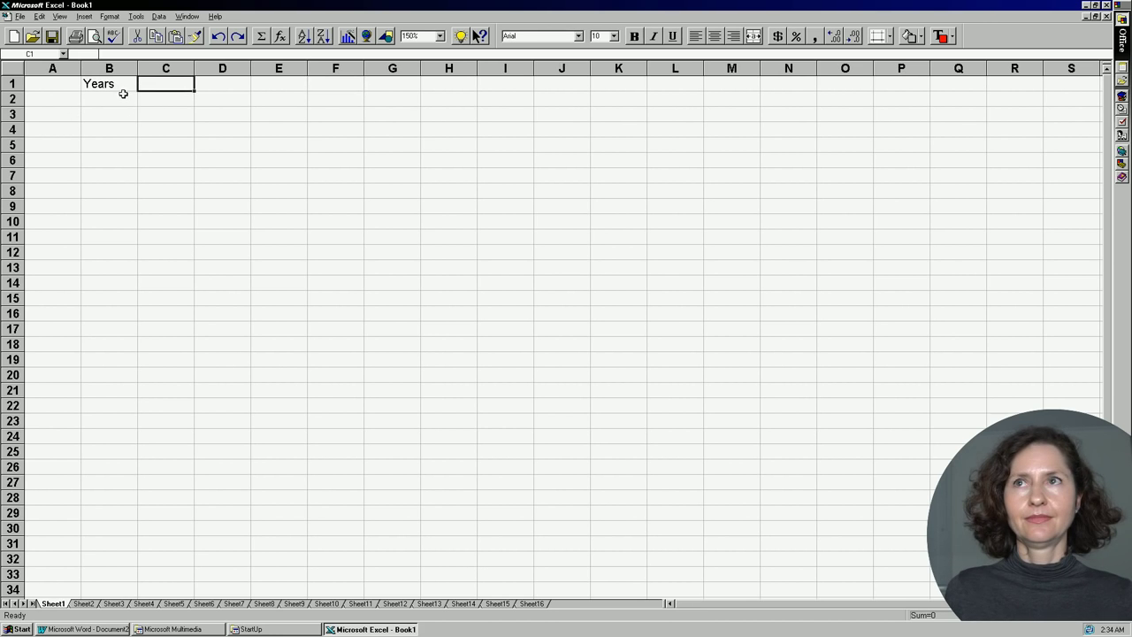
Enter the 'Years' and 'Value' headings and 0 as the first year in A2.
click(125, 97)
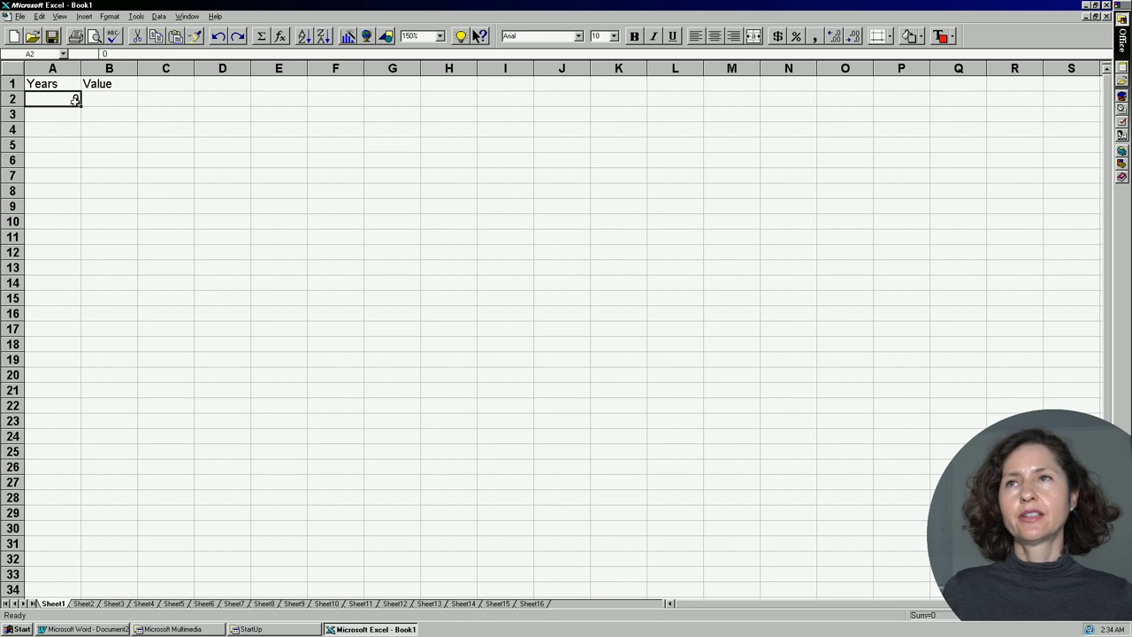
key(Return)
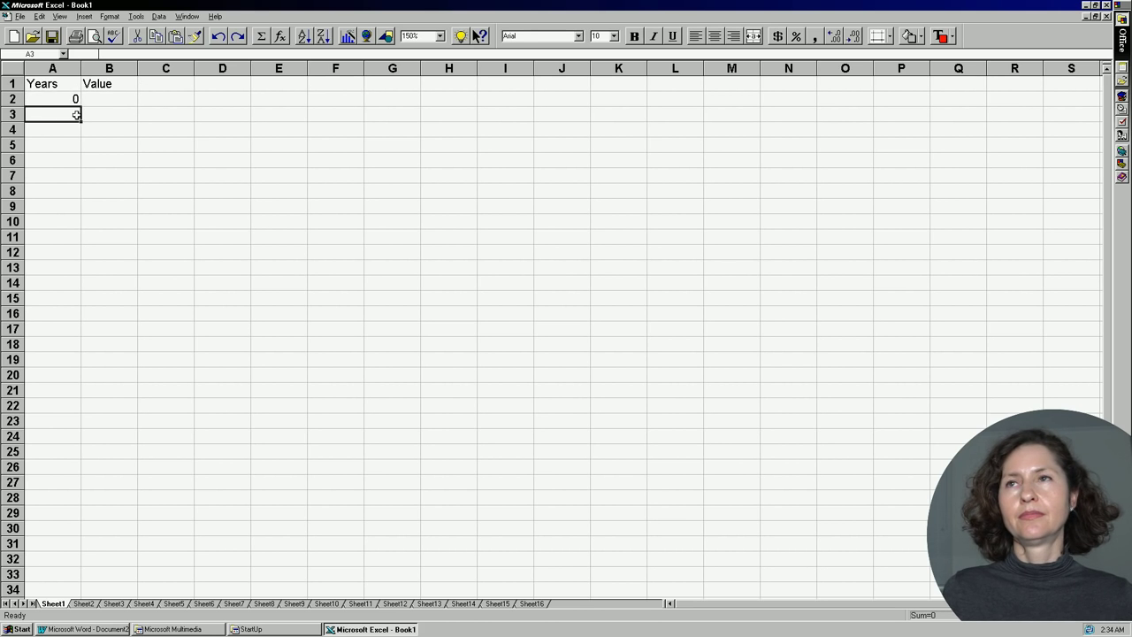
click(75, 128)
click(73, 149)
key(Down)
key(Down)
key(Down)
key(Down)
key(Down)
key(Down)
key(Down)
key(Down)
key(Down)
key(Down)
key(Down)
key(Down)
key(Down)
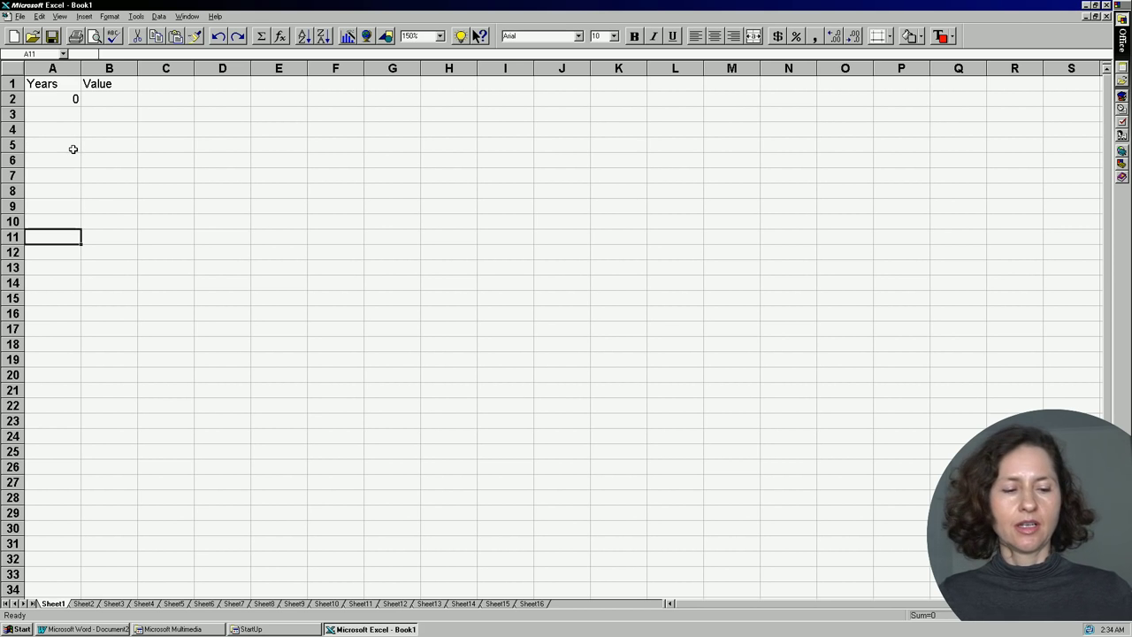
key(Down)
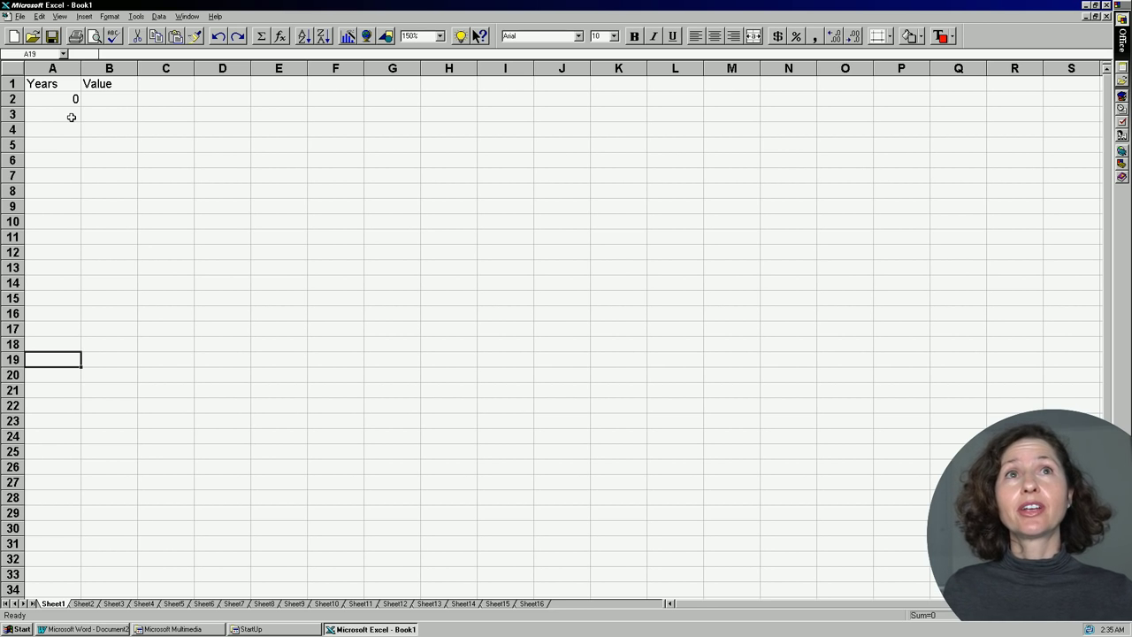
click(62, 97)
Put =A2+1 in A3 and fill it down to A22, giving years 0 through 20.
click(70, 112)
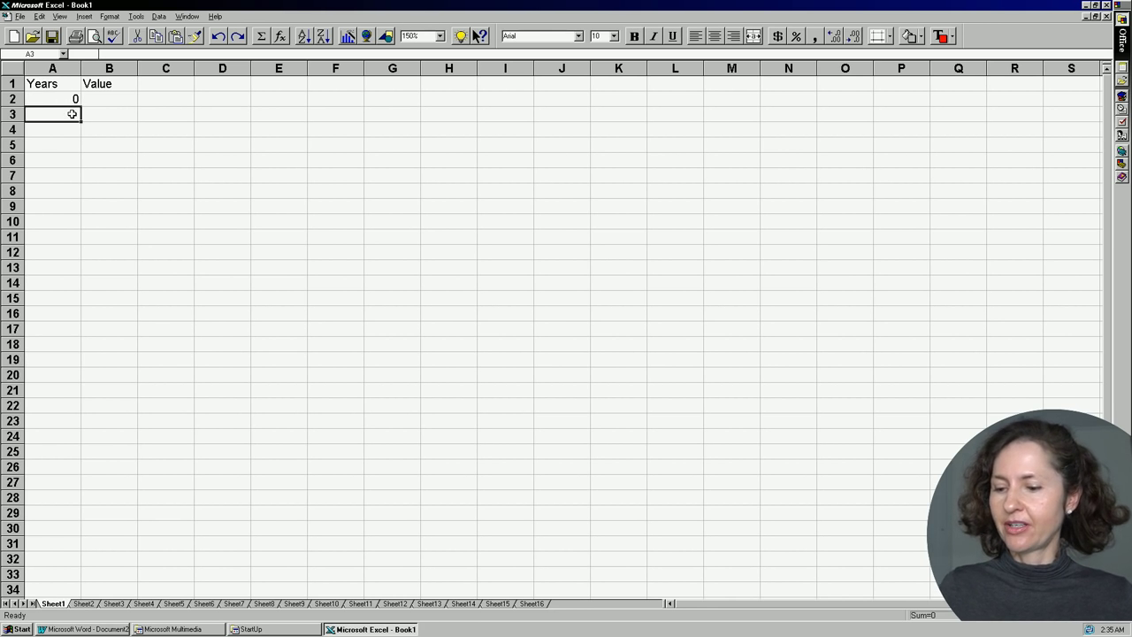
text(1)
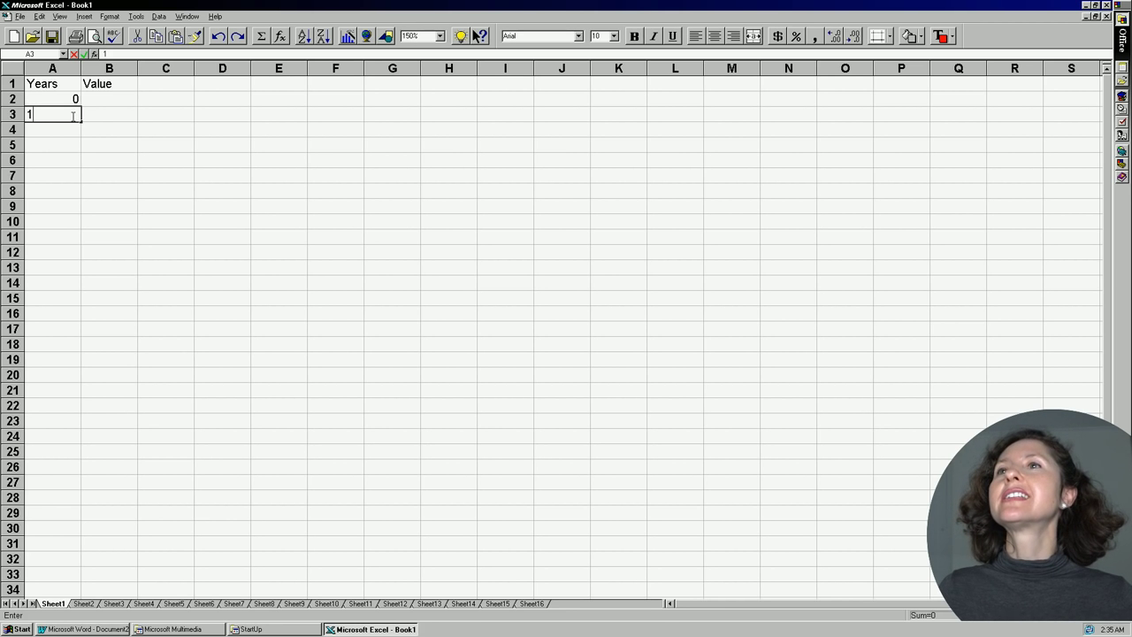
click(73, 116)
text(=)
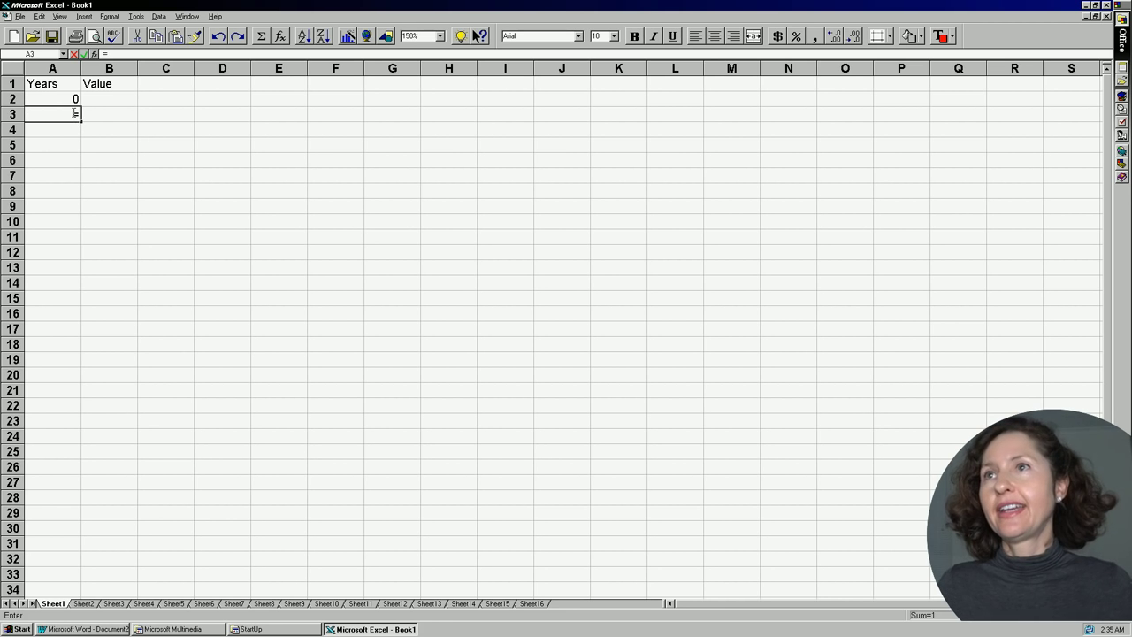
click(53, 97)
text(+)
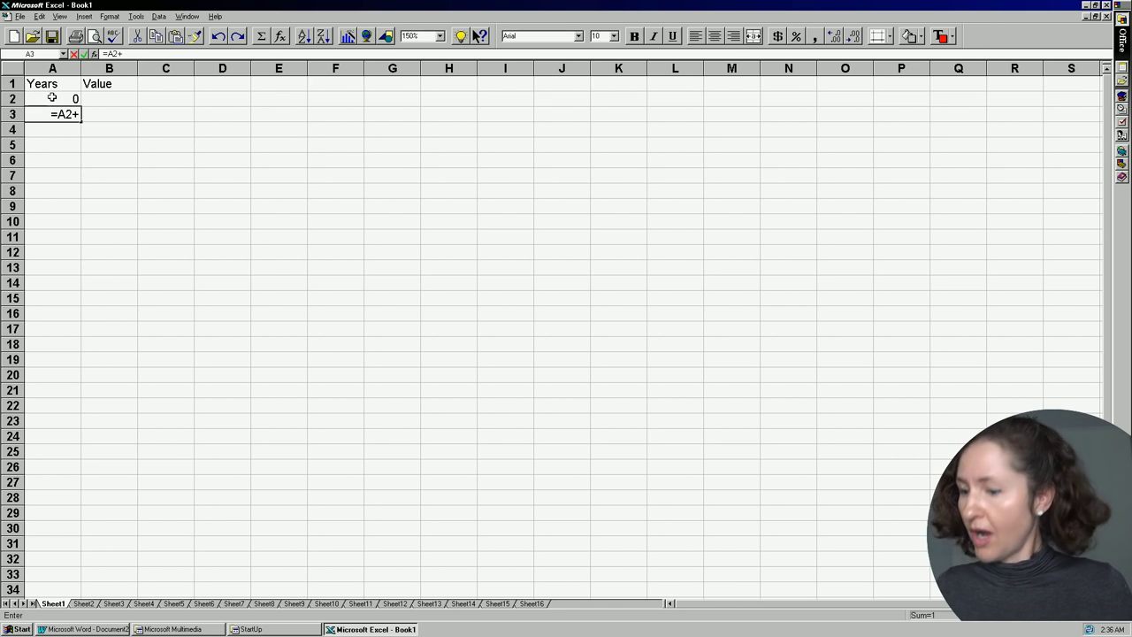
text(1)
key(Return)
click(78, 117)
drag(79, 119, 79, 390)
click(104, 387)
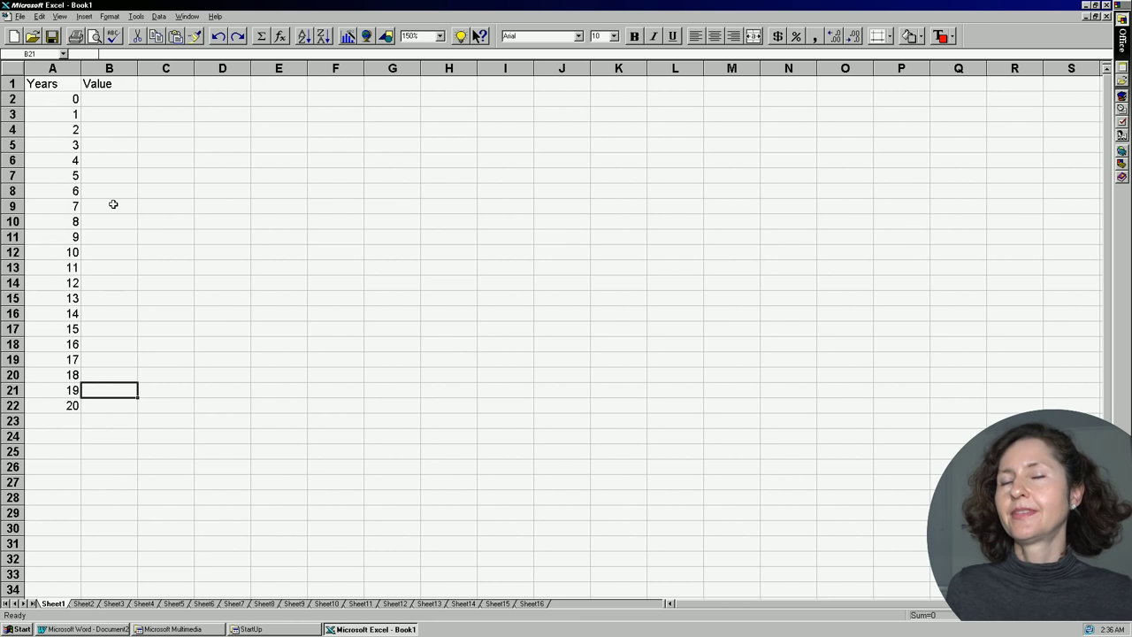
Enter 10000 in B2 and show it in Currency Style as $10,000.00.
click(110, 97)
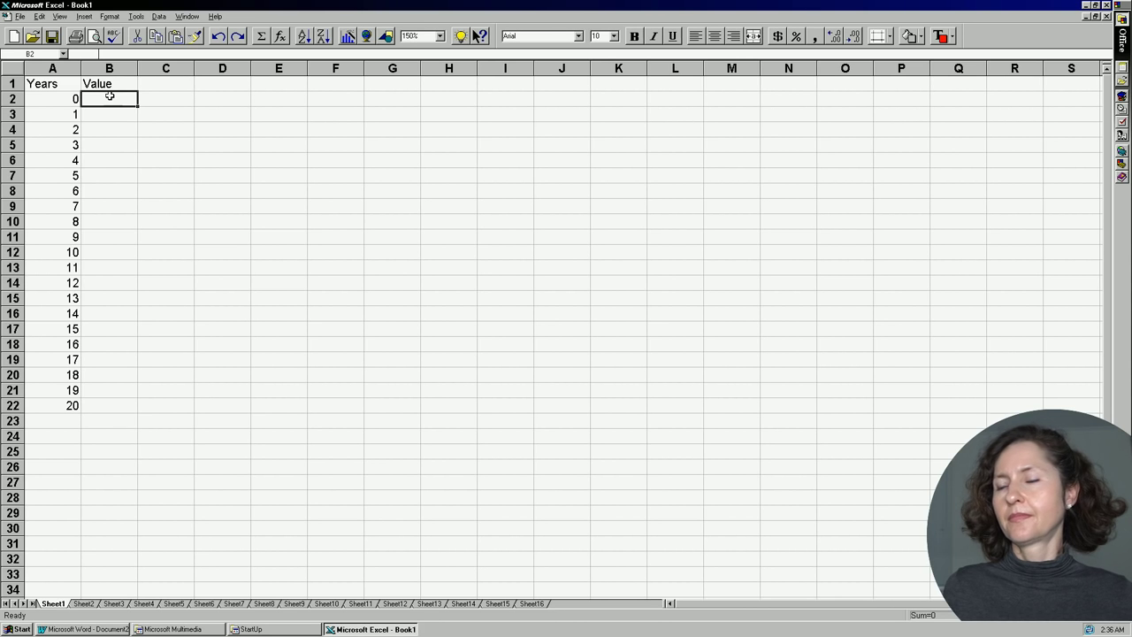
text(10000)
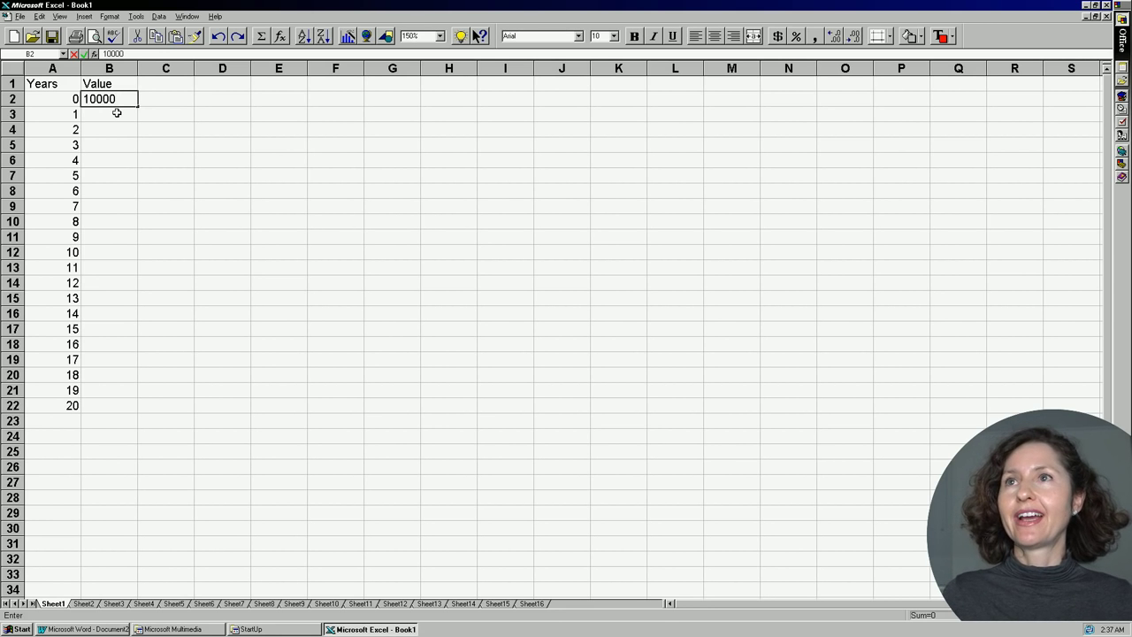
key(Return)
click(114, 101)
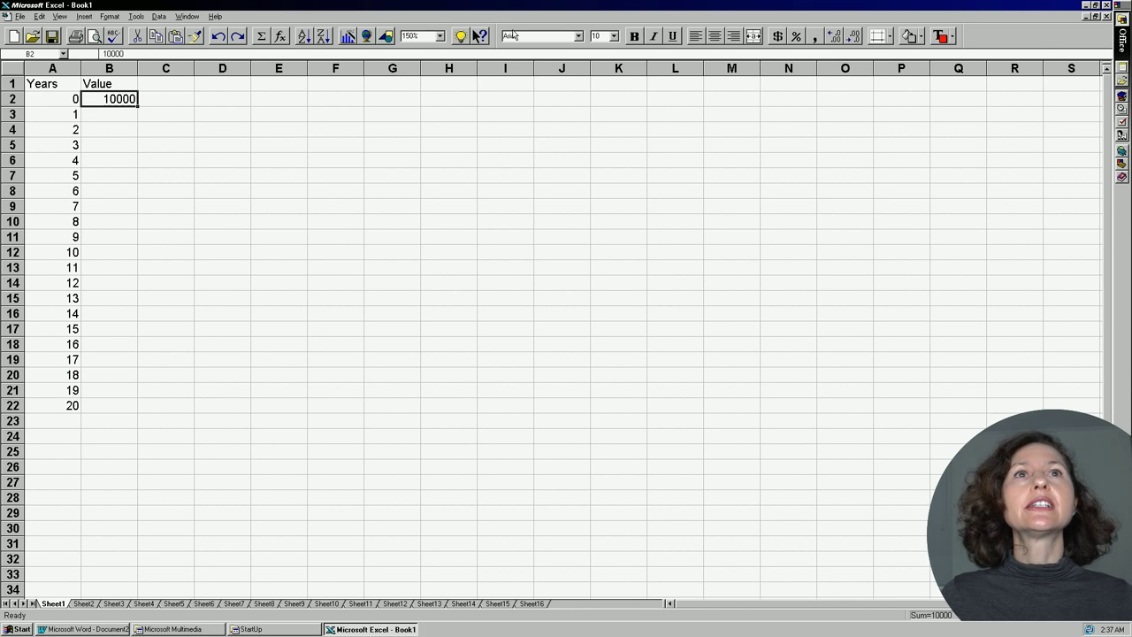
click(787, 35)
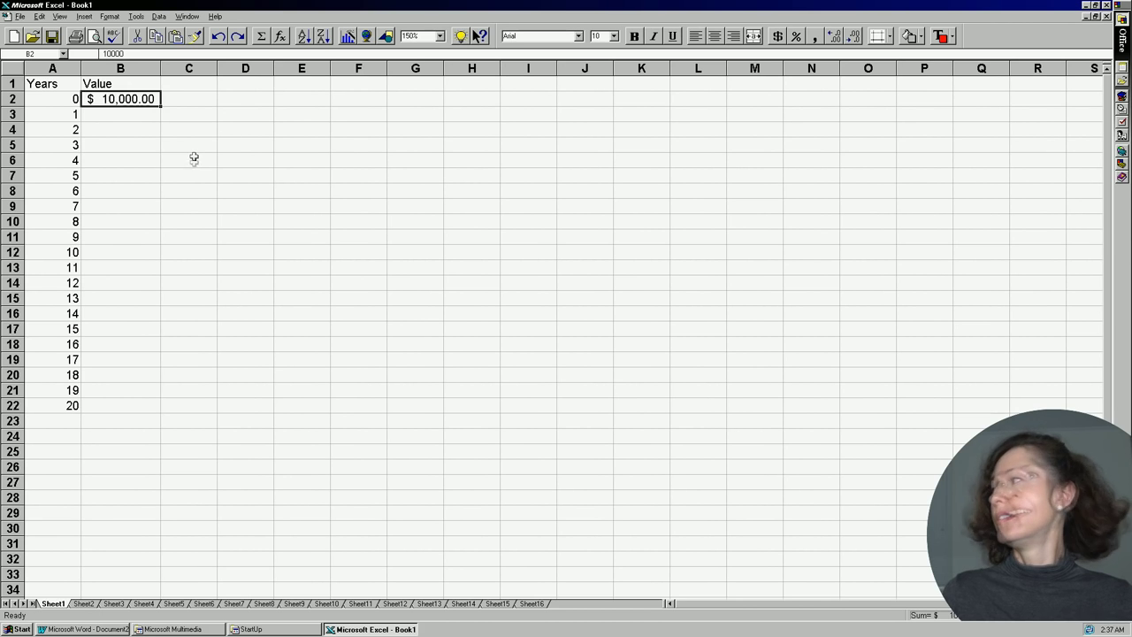
Narrow column A to fit the years and format B3:B22 as currency.
drag(80, 62, 71, 60)
drag(71, 60, 62, 60)
drag(101, 115, 101, 405)
right_click(114, 407)
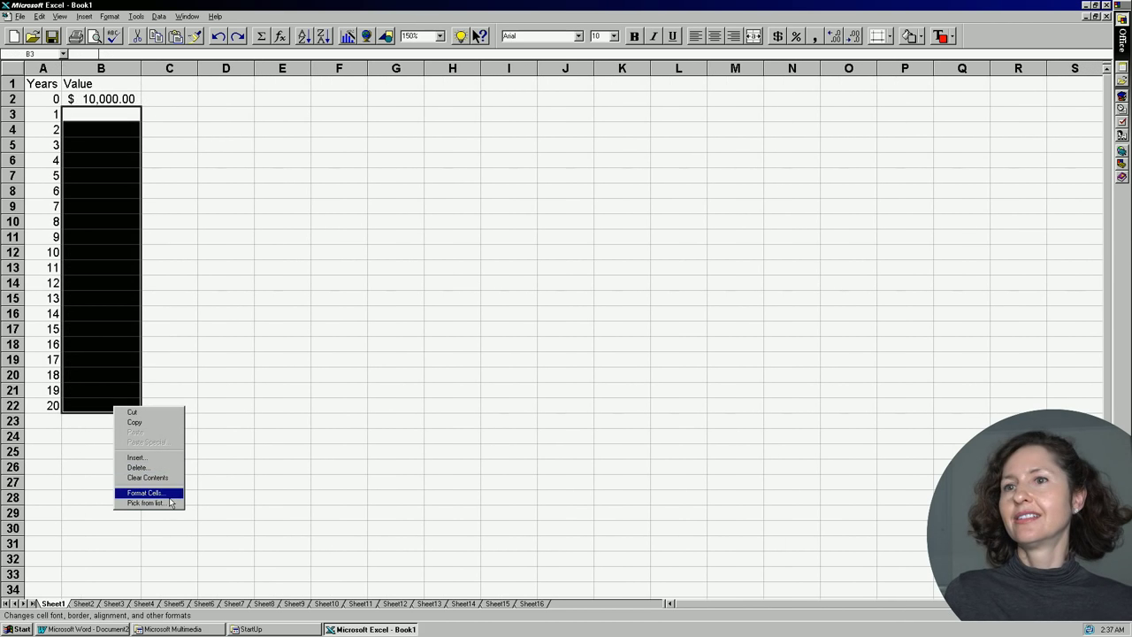
click(168, 493)
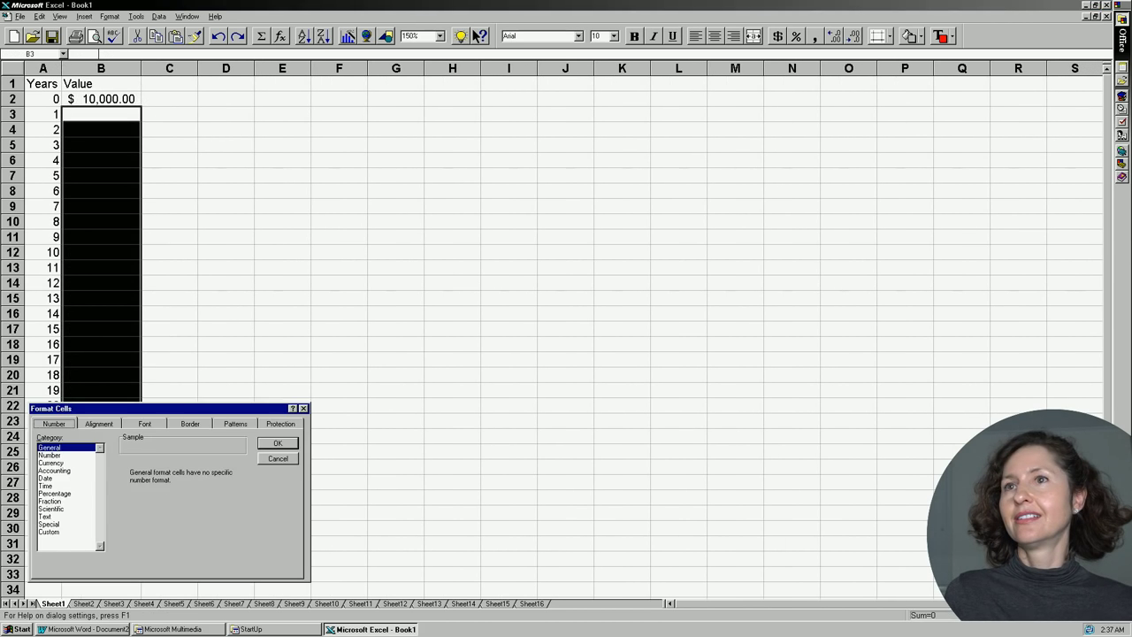
click(73, 464)
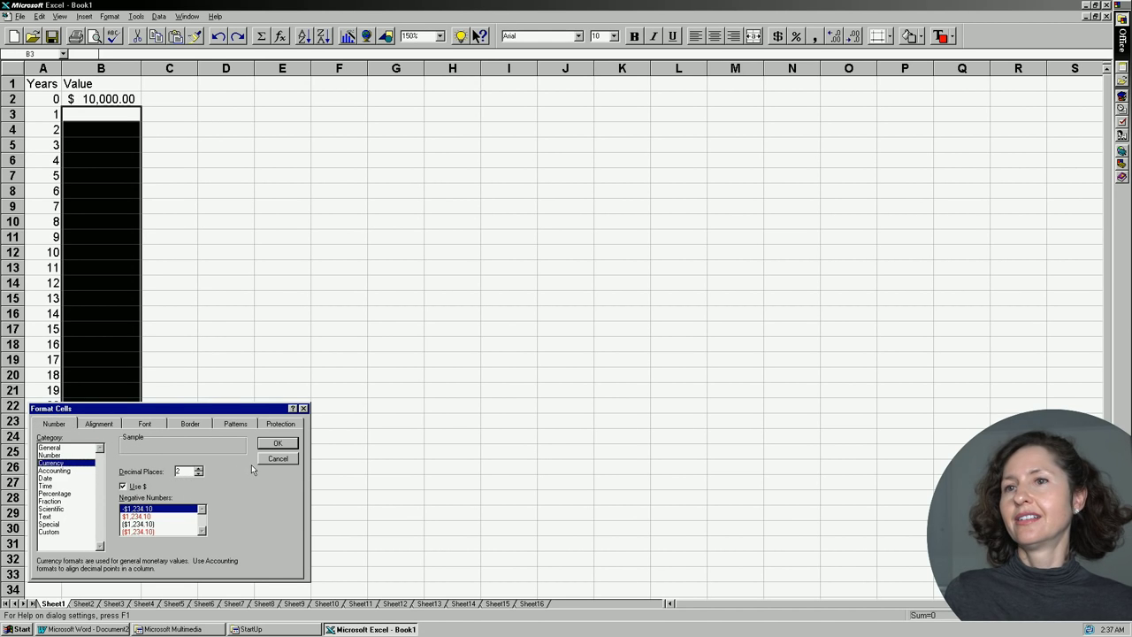
click(277, 445)
click(218, 291)
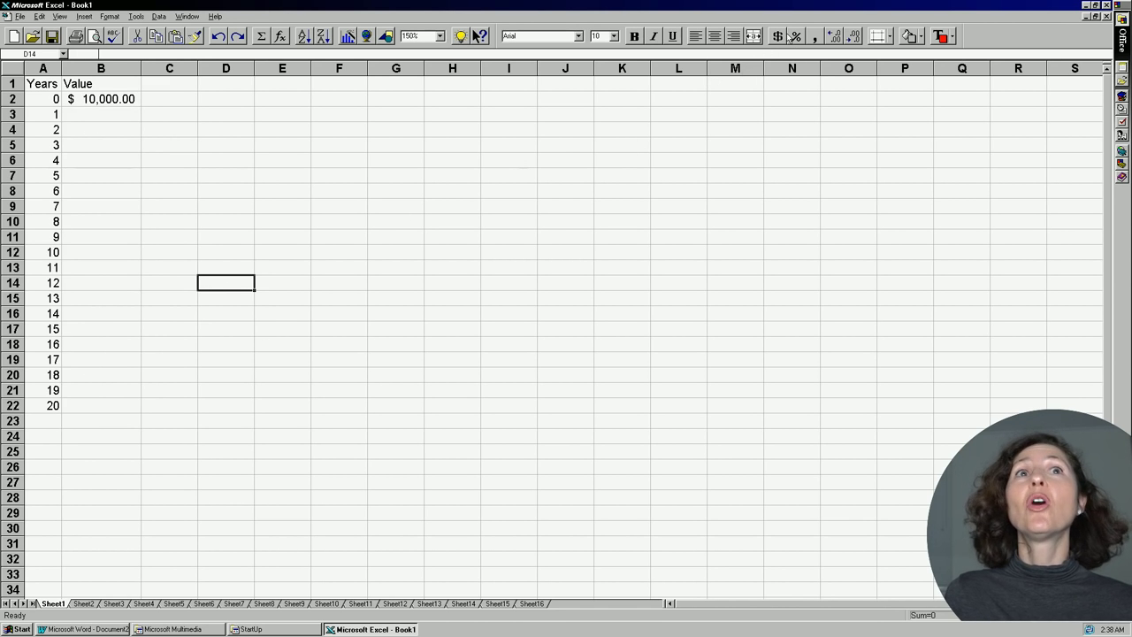
Enter =B2*102% in B3 and fill it down to B22, ending at $14,859.47.
click(177, 113)
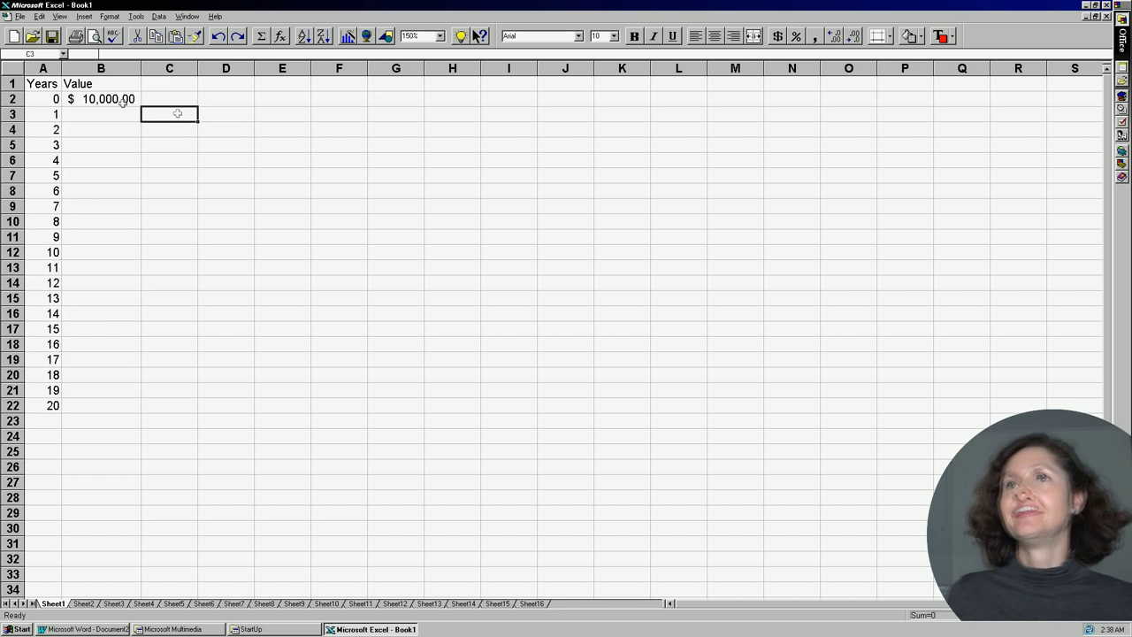
click(118, 111)
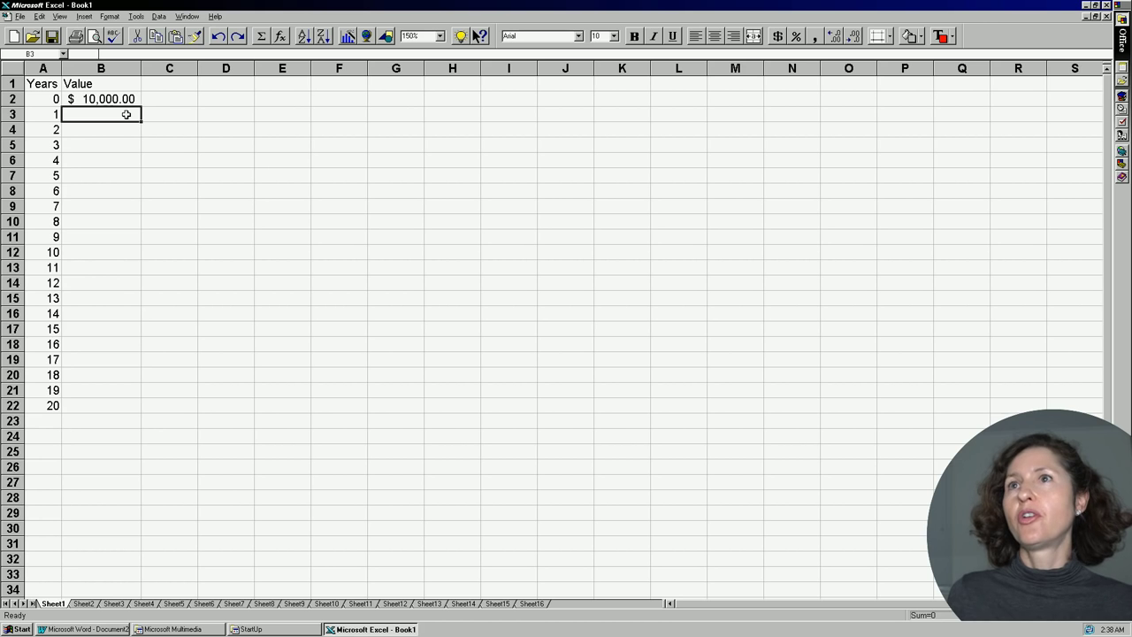
text(=)
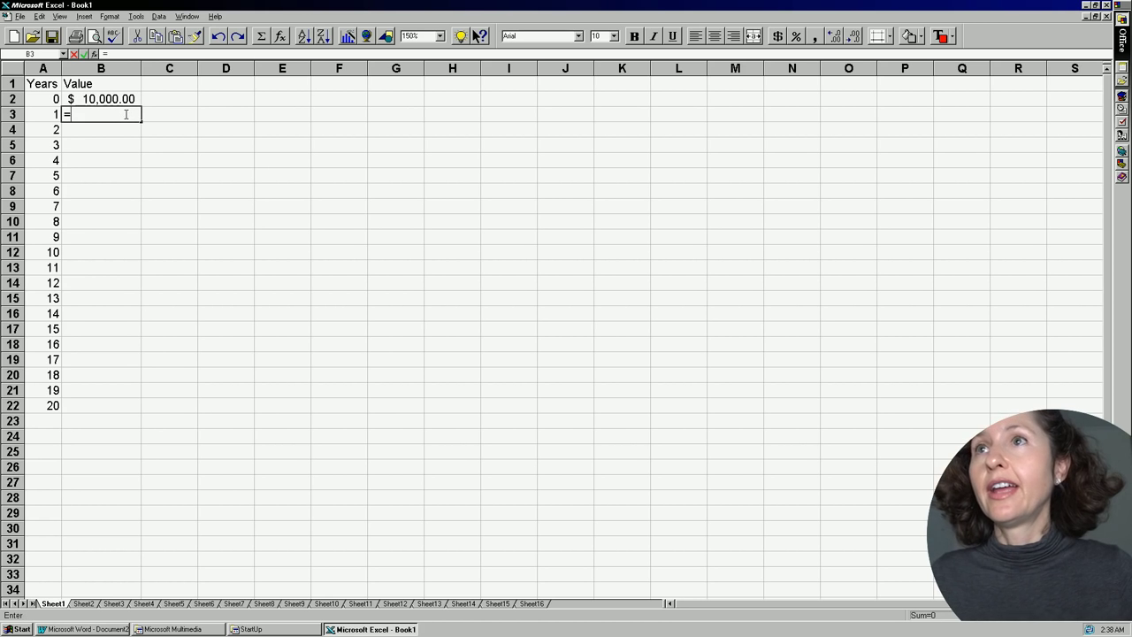
click(121, 100)
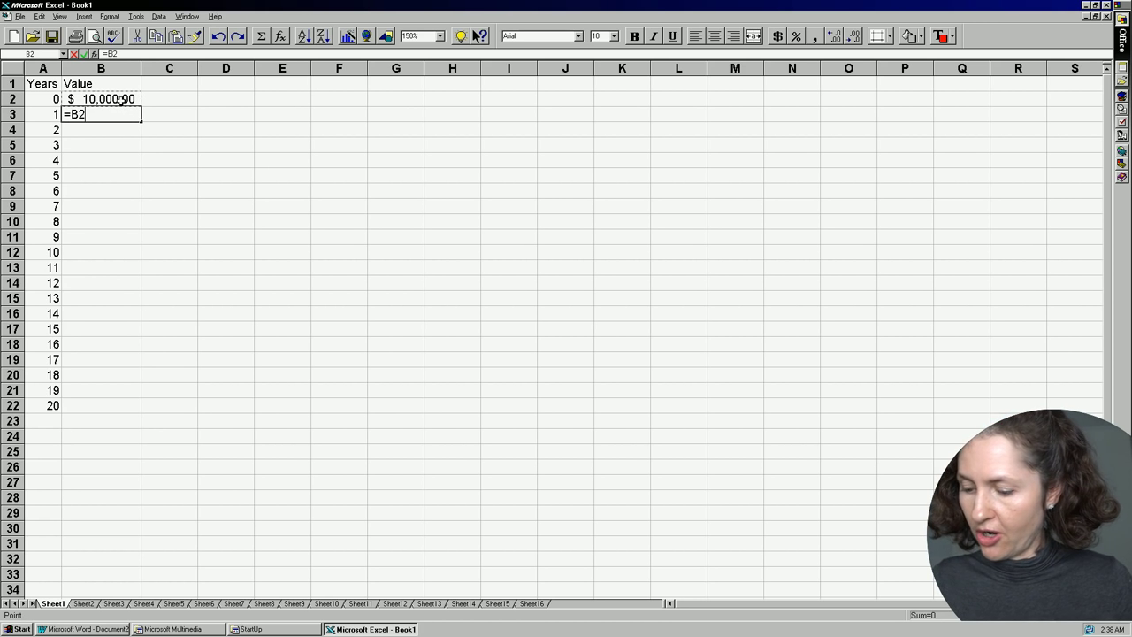
text(*102%)
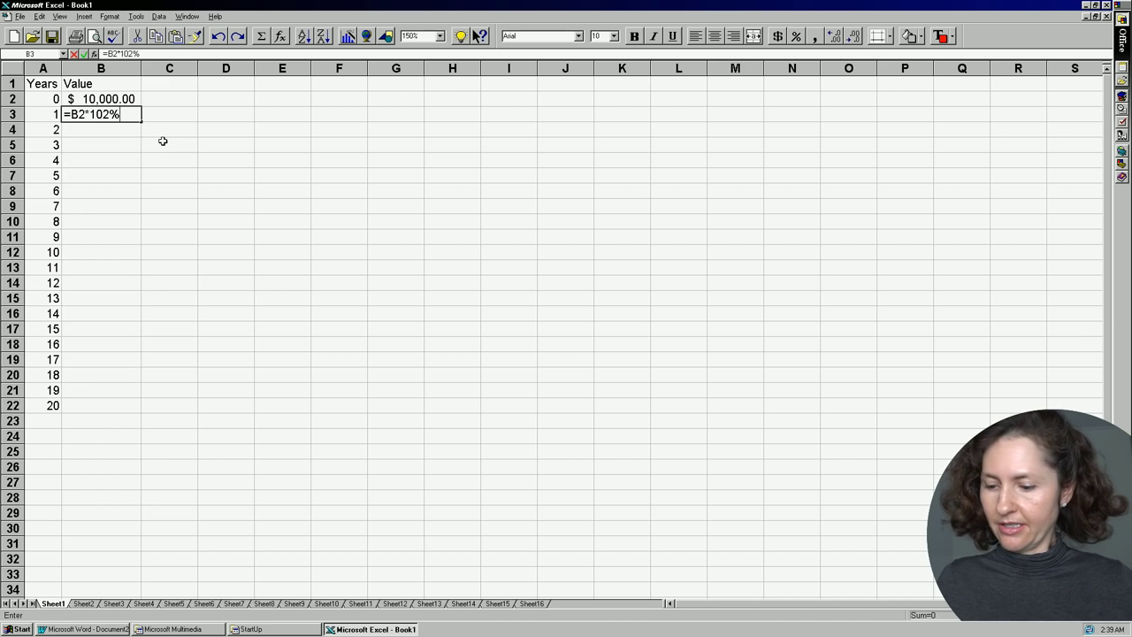
key(Return)
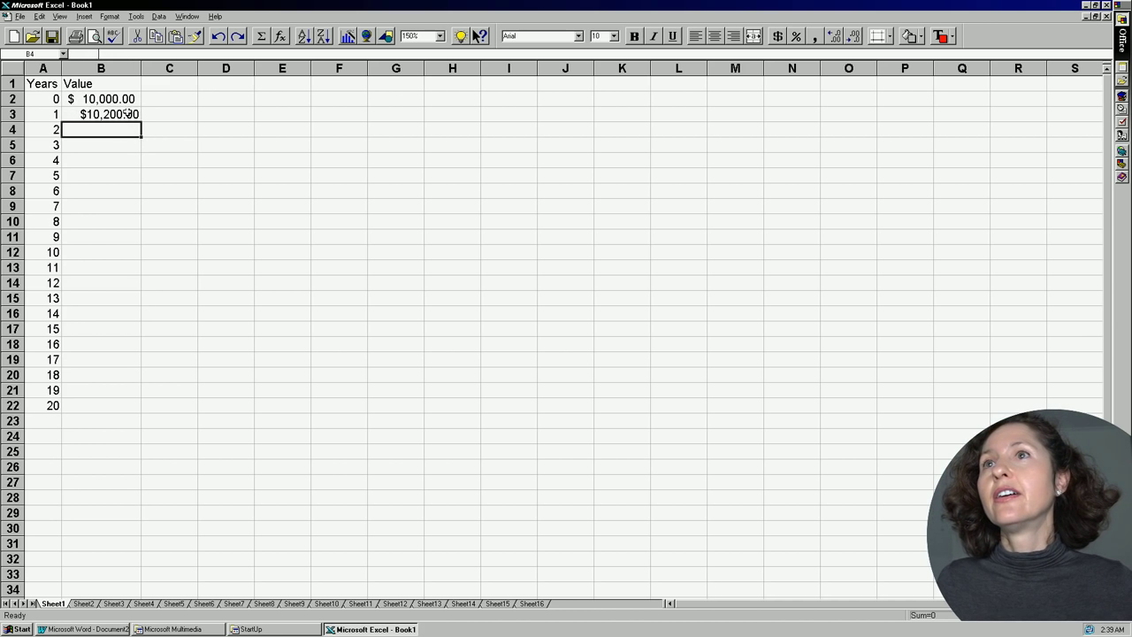
click(126, 111)
drag(140, 123, 117, 408)
click(250, 382)
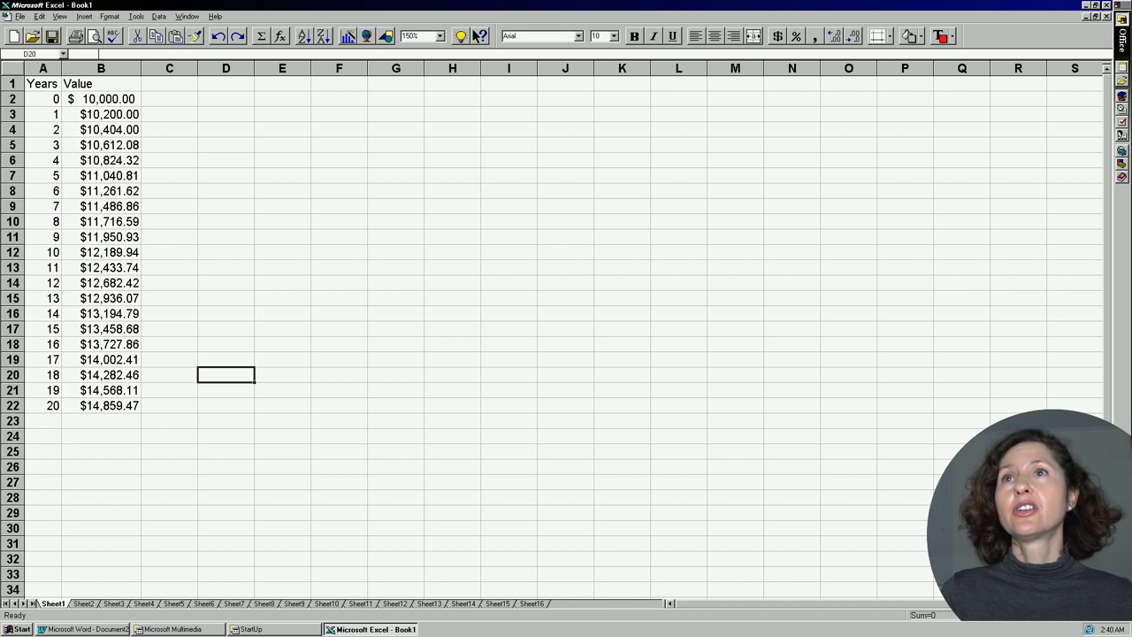
Chart A1:B22 as an embedded column chart with ChartWizard defaults, then resize it.
click(39, 16)
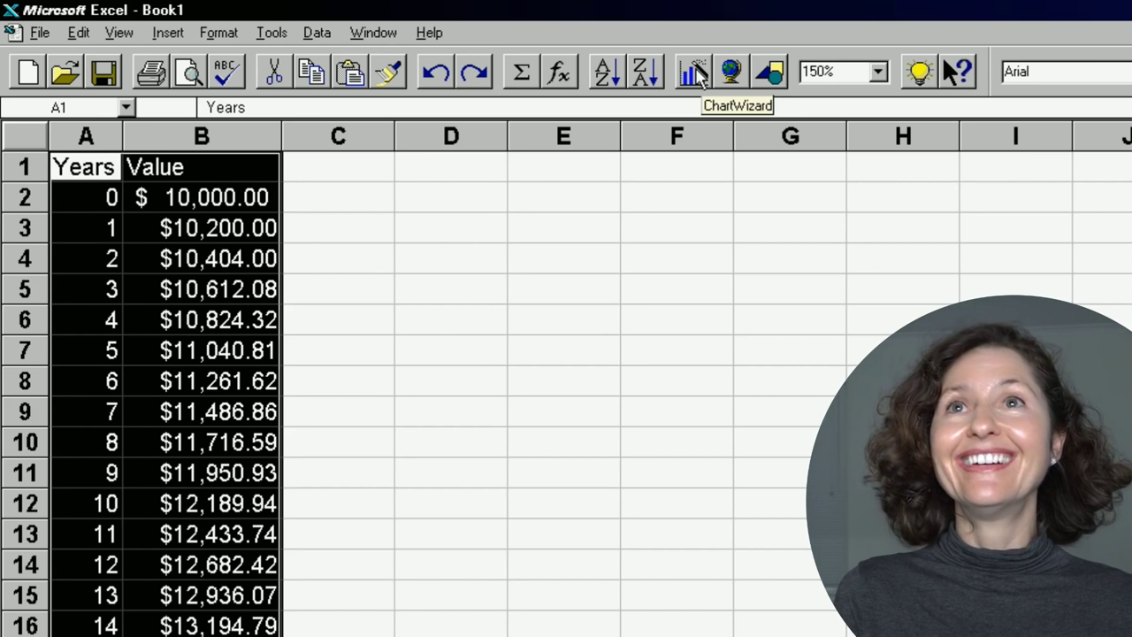
click(695, 76)
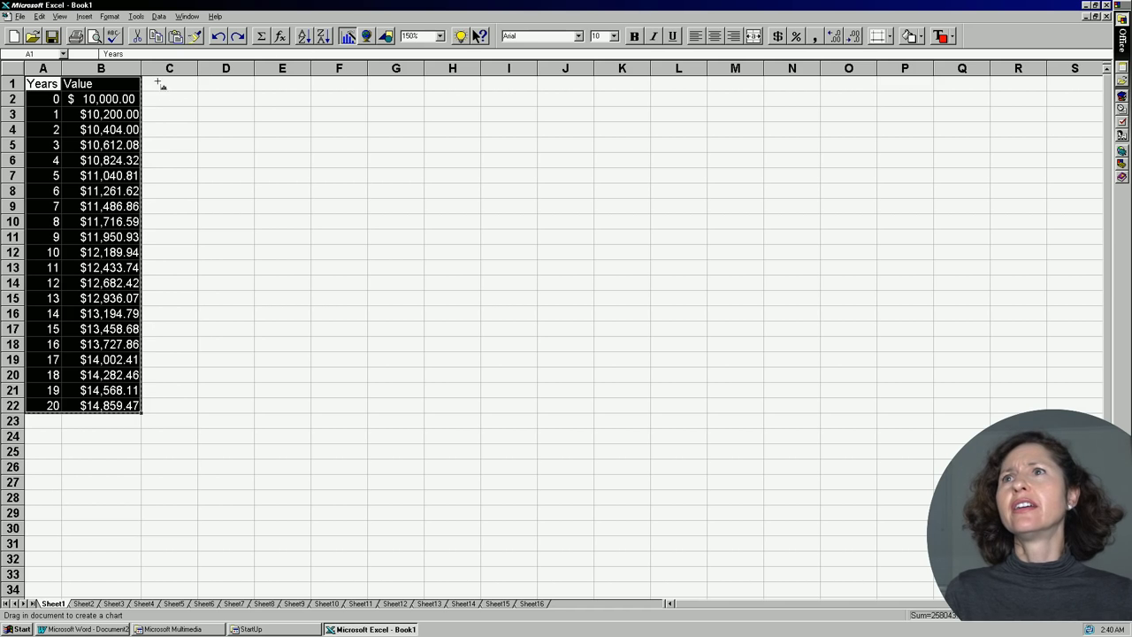
drag(53, 75, 92, 405)
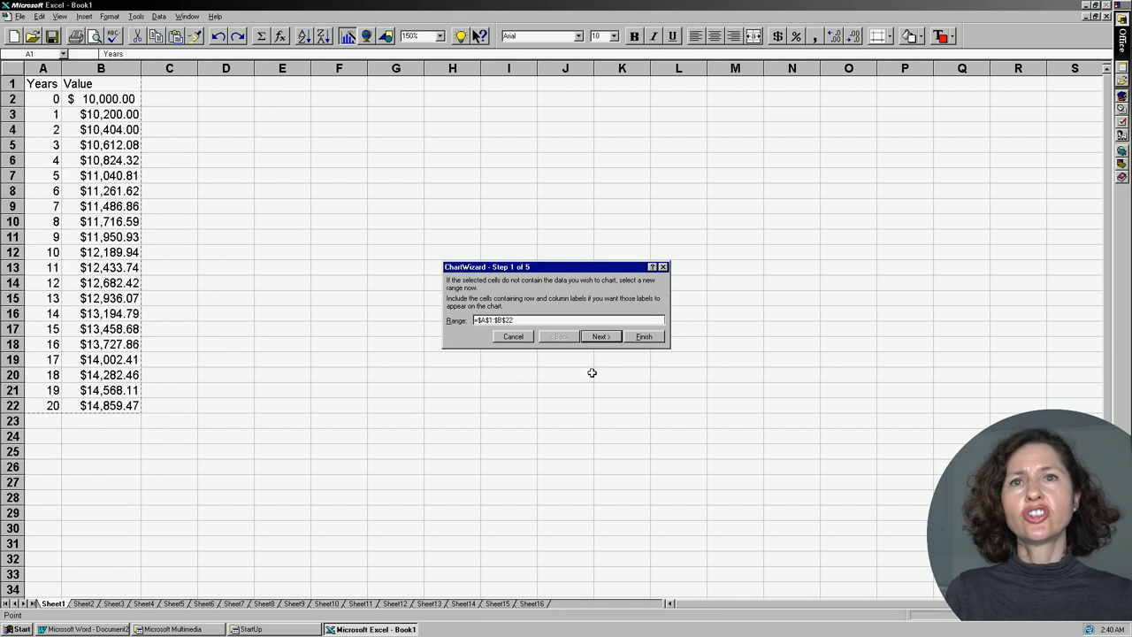
click(643, 337)
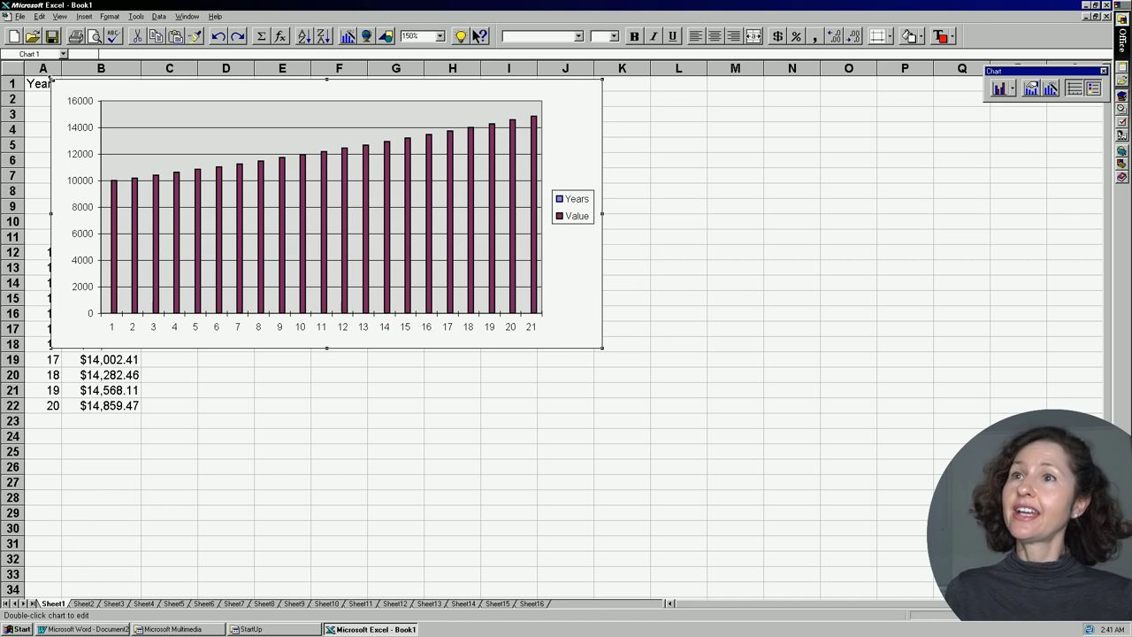
drag(51, 78, 189, 142)
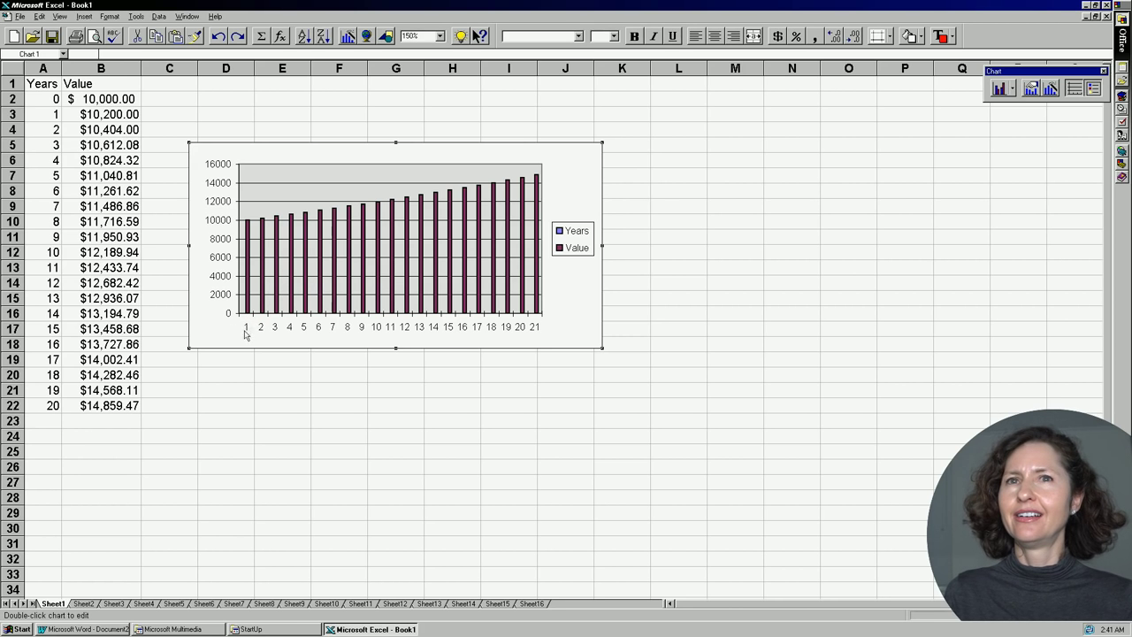
Change B3's formula to =B2*115% and fill it down to B22.
key(Escape)
click(168, 52)
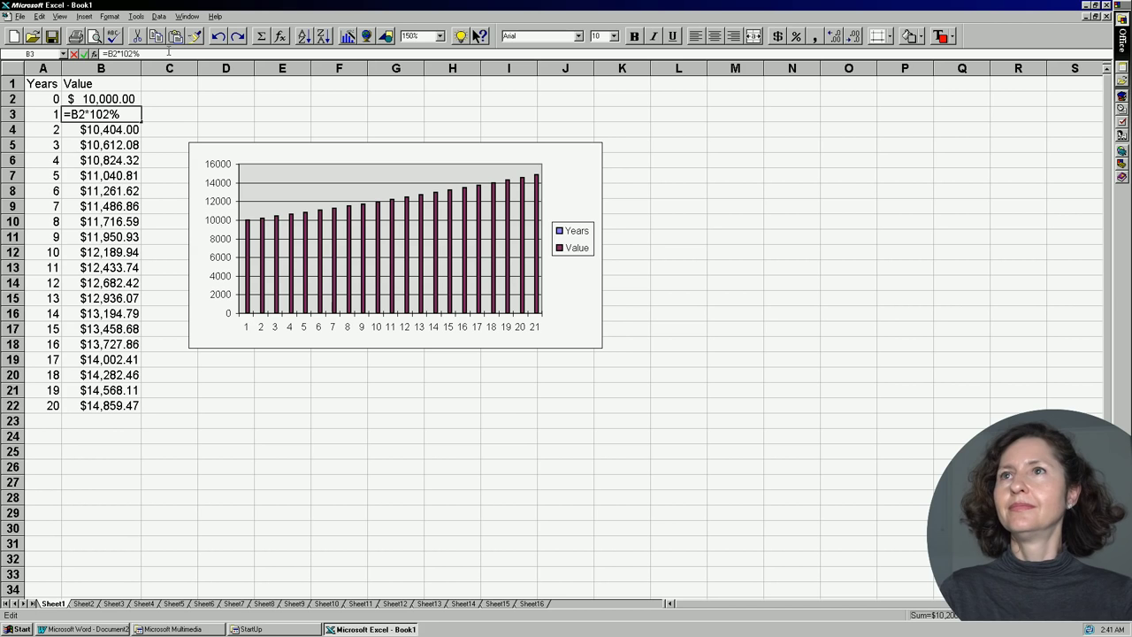
key(BackSpace)
key(BackSpace)
text(15)
key(Return)
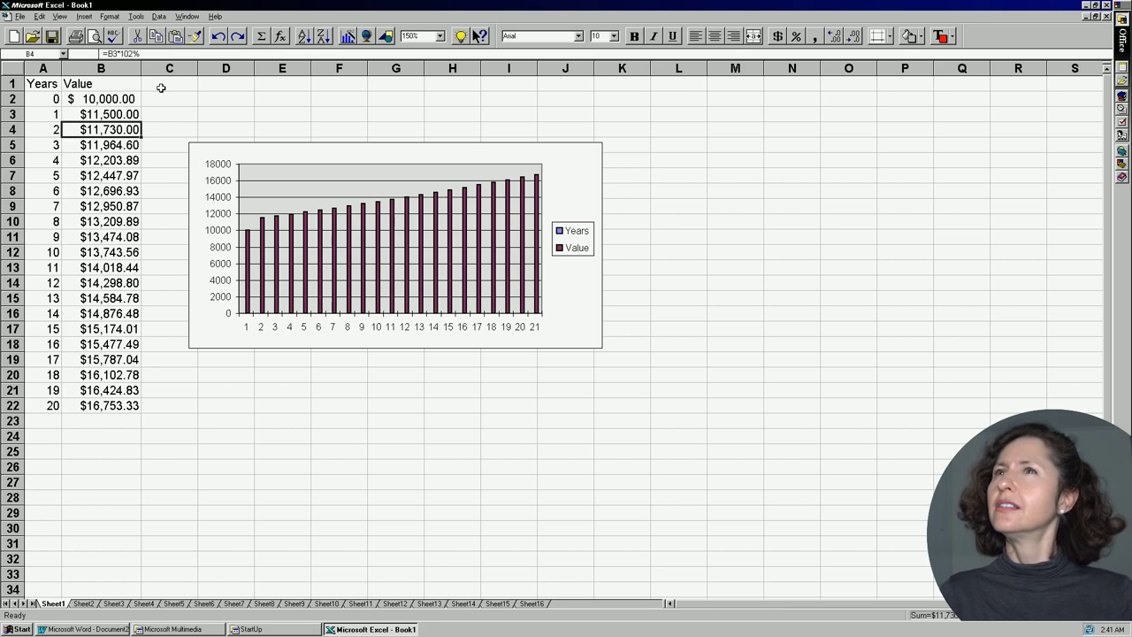
click(136, 116)
click(149, 120)
click(137, 119)
drag(141, 119, 165, 407)
click(170, 442)
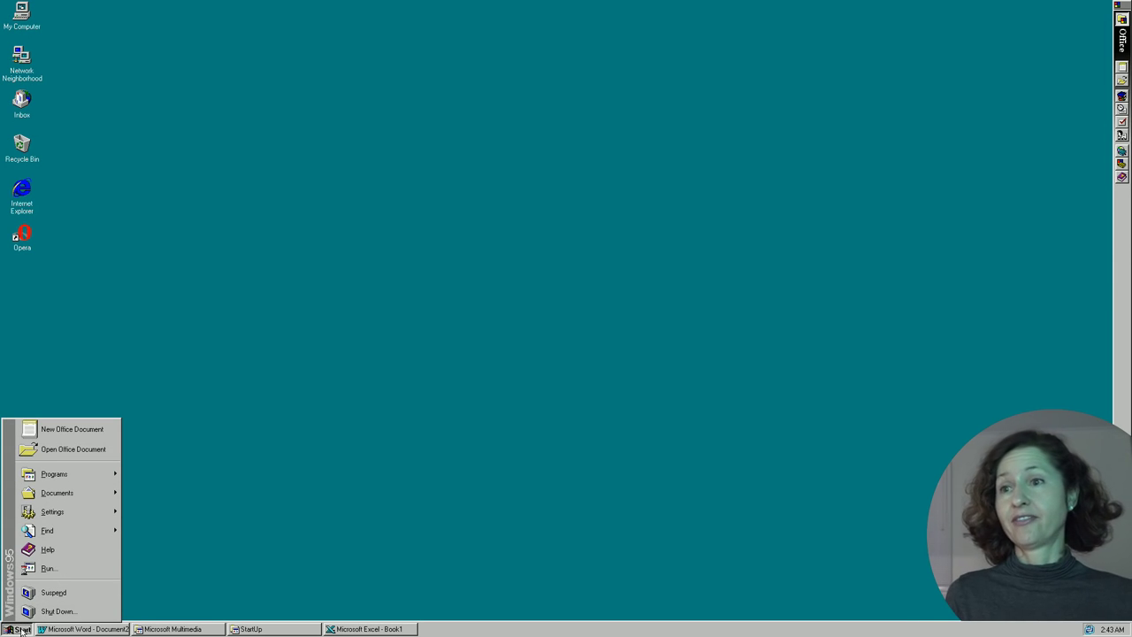
Launch PowerPoint from the Start menu, dismissing What's New and the new-presentation dialog.
mouse_move(54, 474)
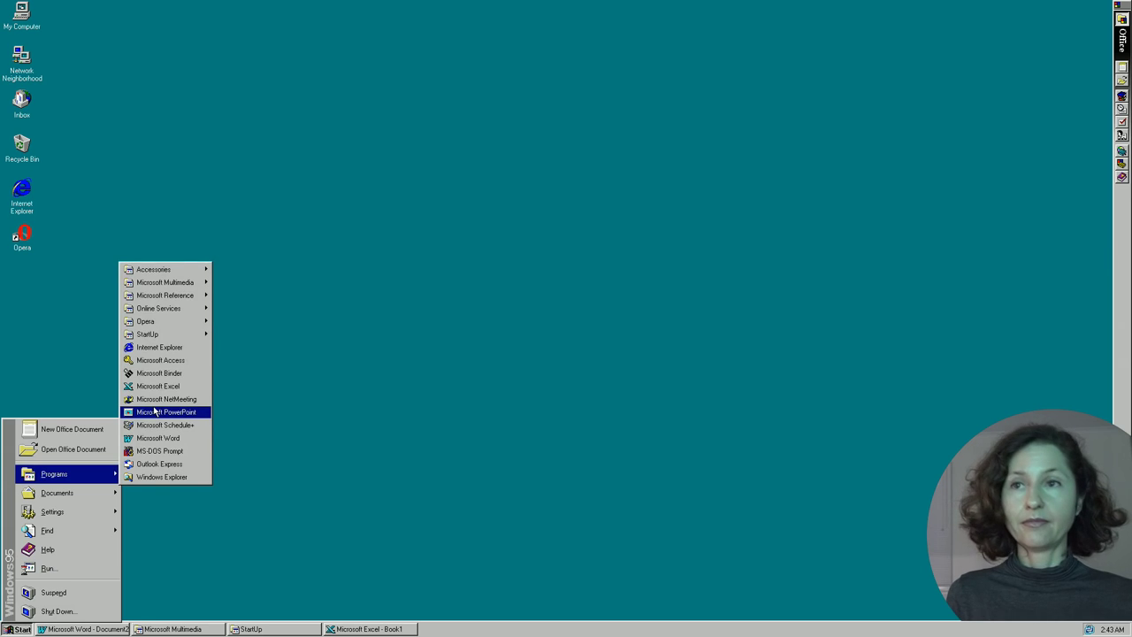
click(164, 409)
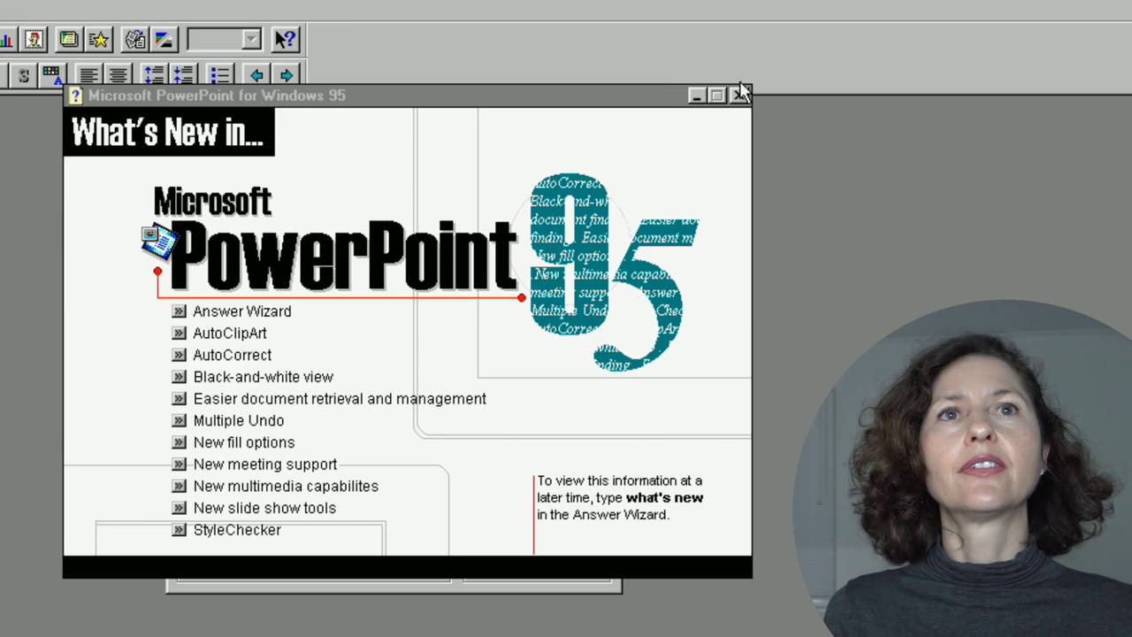
click(739, 94)
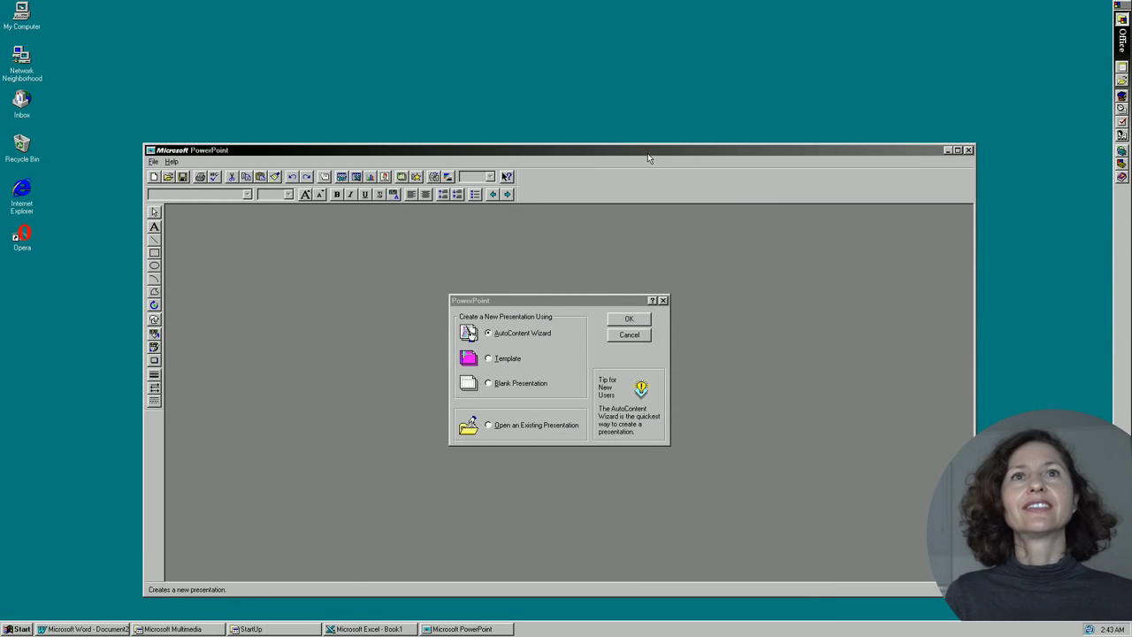
key(Escape)
Reposition and enlarge the PowerPoint window, then maximize it.
drag(647, 157, 597, 7)
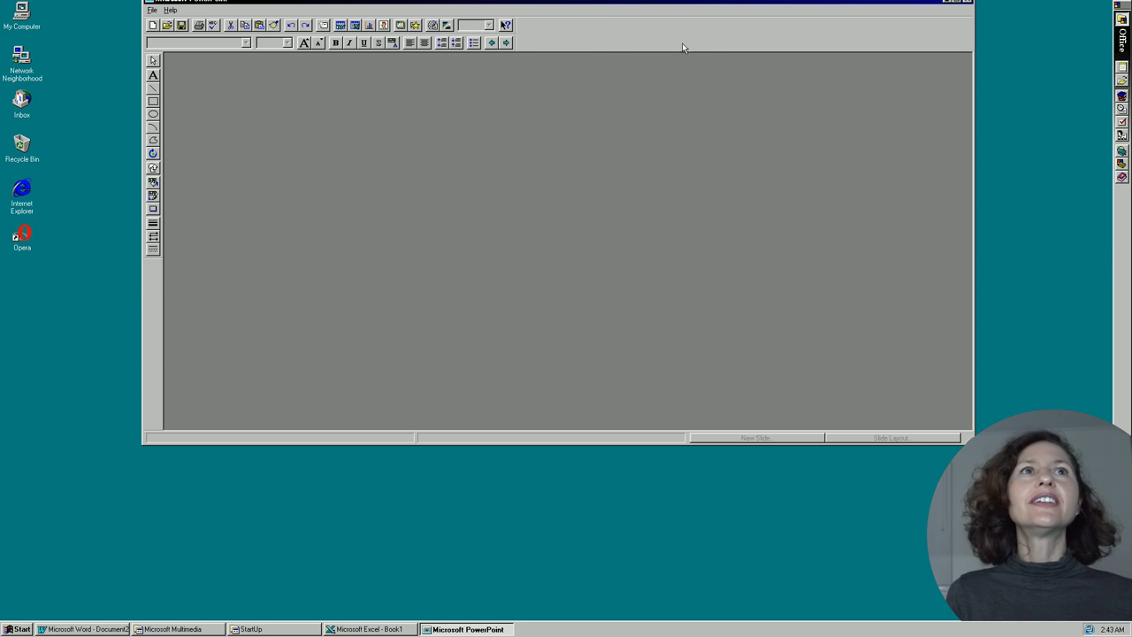
mouse_move(710, 5)
mouse_down()
mouse_move(700, 31)
mouse_move(695, 6)
mouse_up()
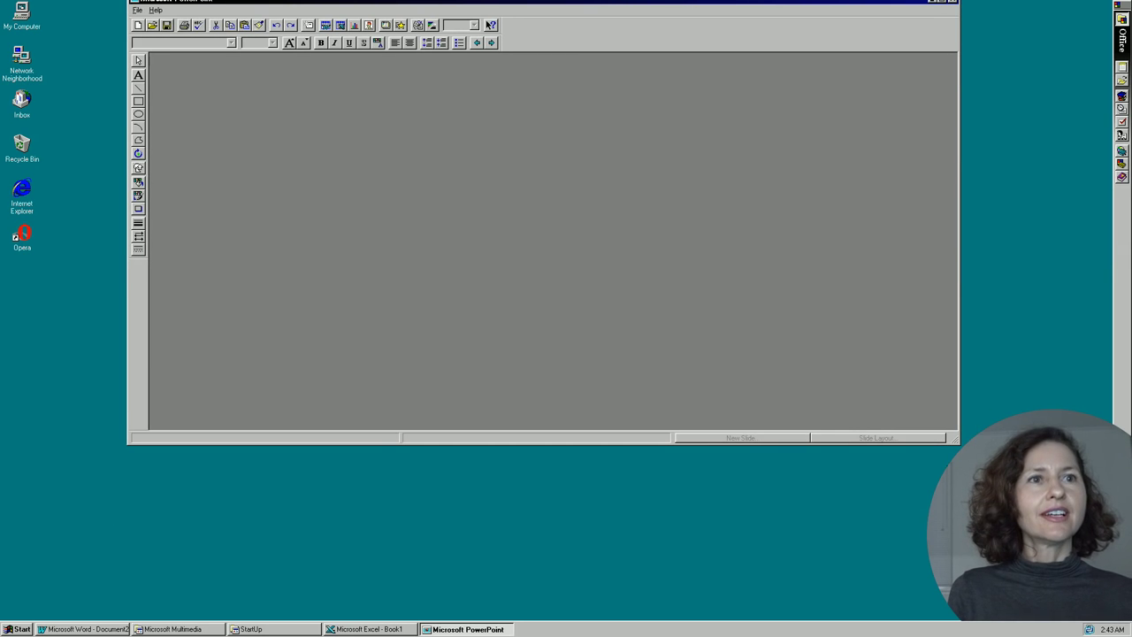
drag(960, 438, 1110, 621)
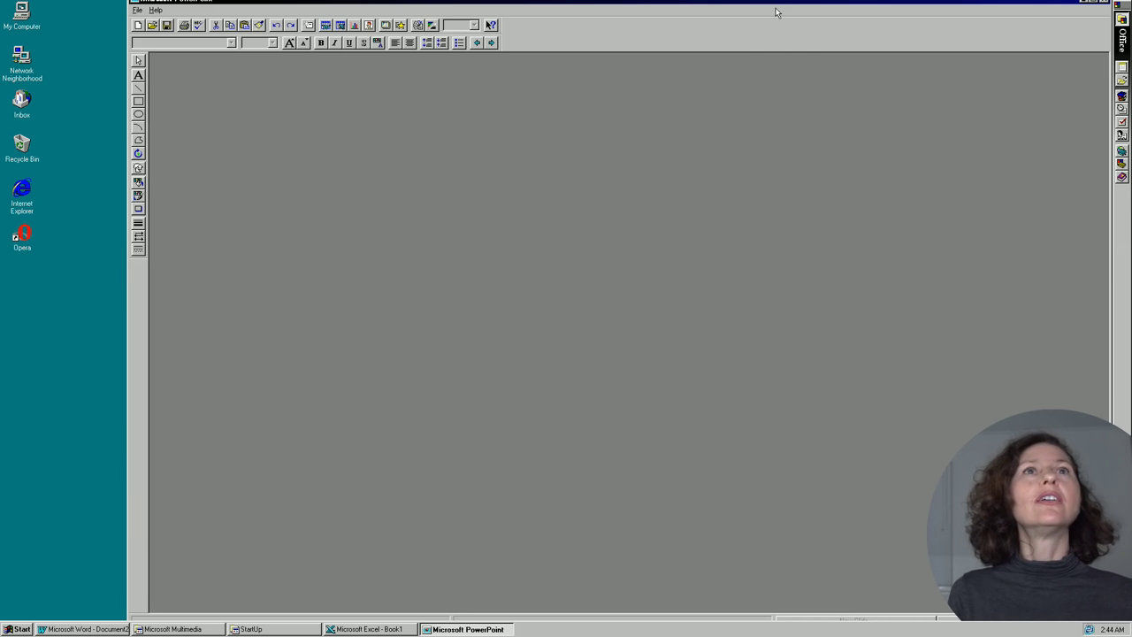
drag(754, 8, 680, 62)
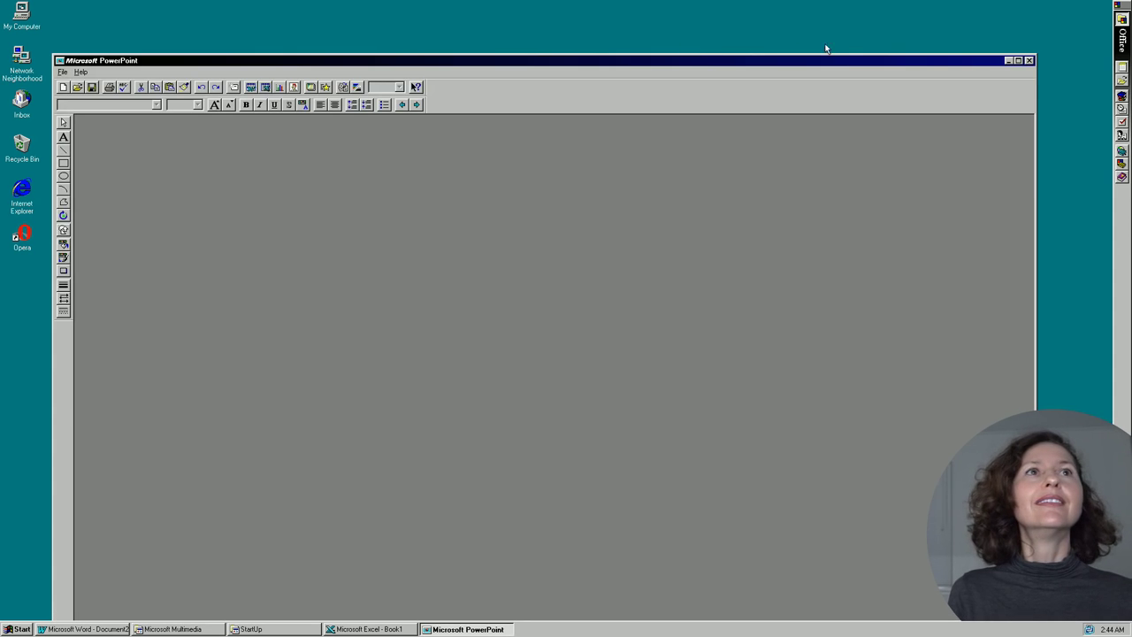
click(1018, 60)
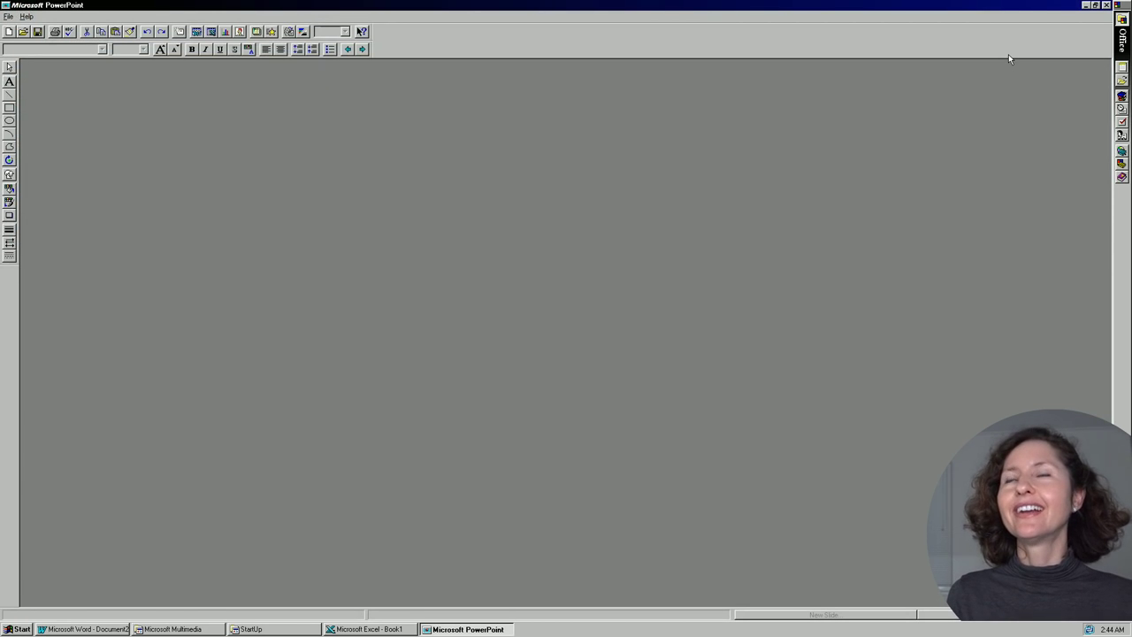
Start a new presentation and preview the Blue Diagonal, Color Boxes, Brown Marble, Theater and Tridots designs.
key(ctrl+n)
click(455, 288)
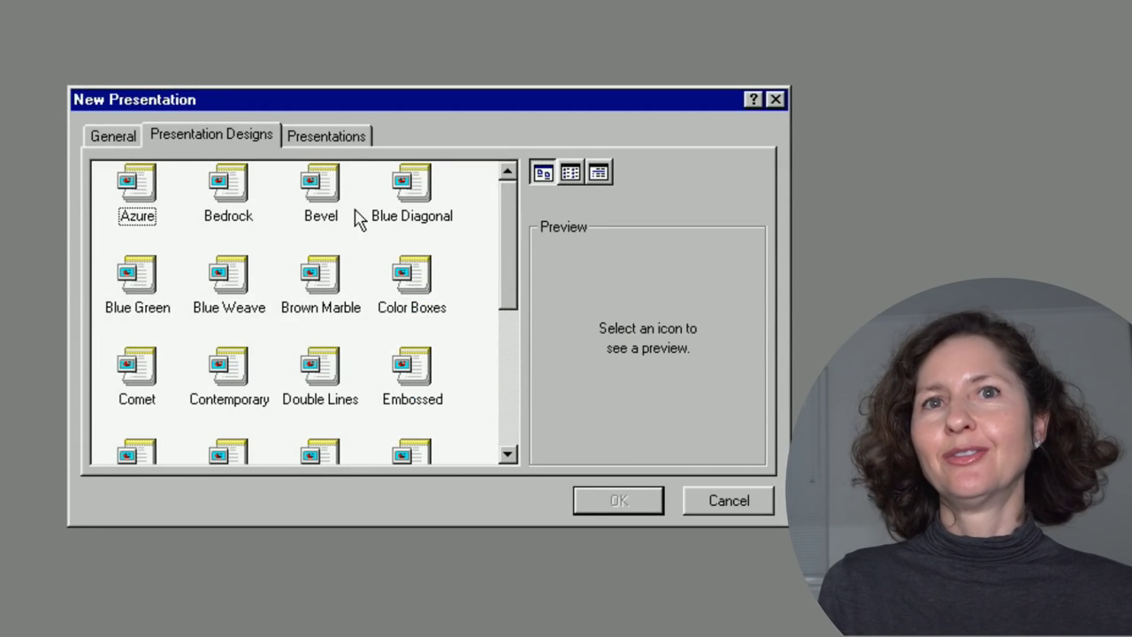
click(412, 216)
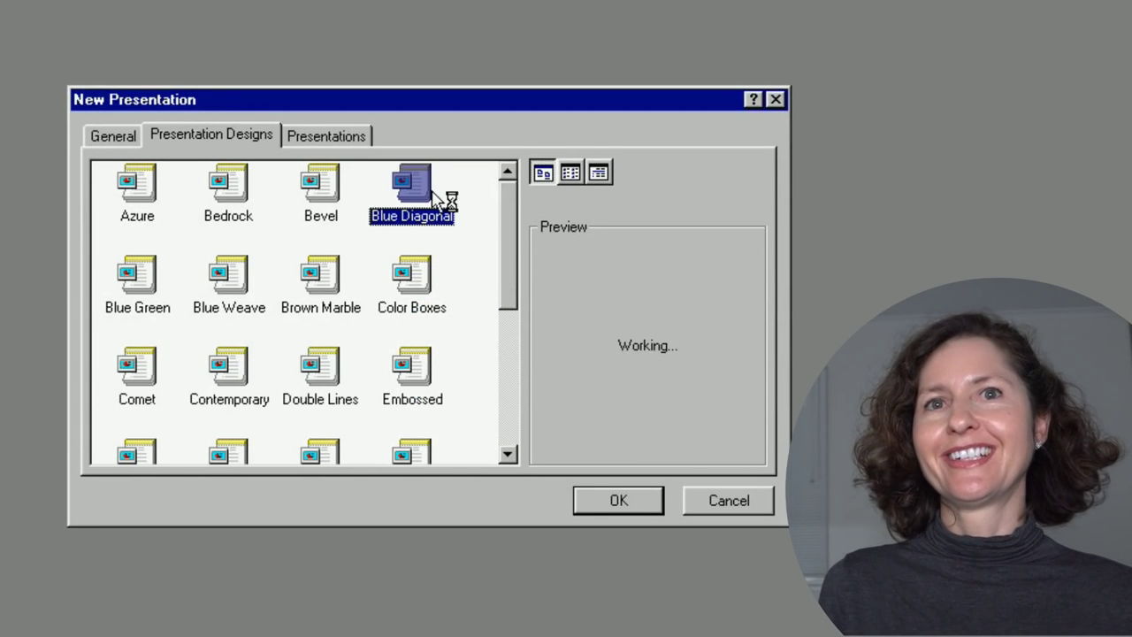
click(414, 281)
click(327, 281)
scroll(345, 354, down, 3)
click(341, 399)
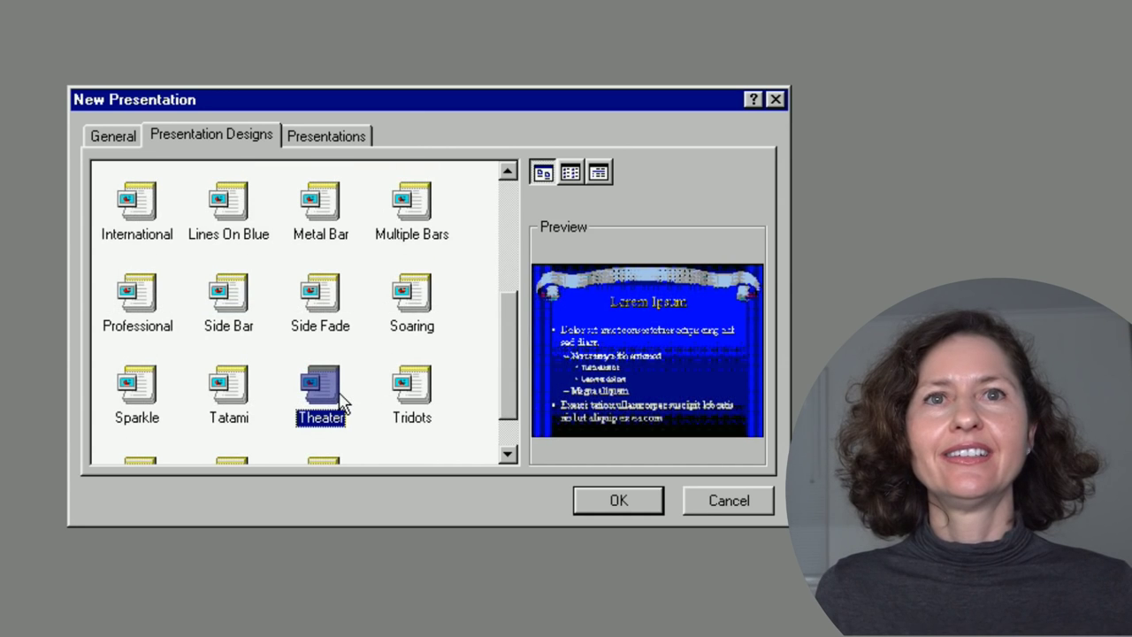
click(408, 398)
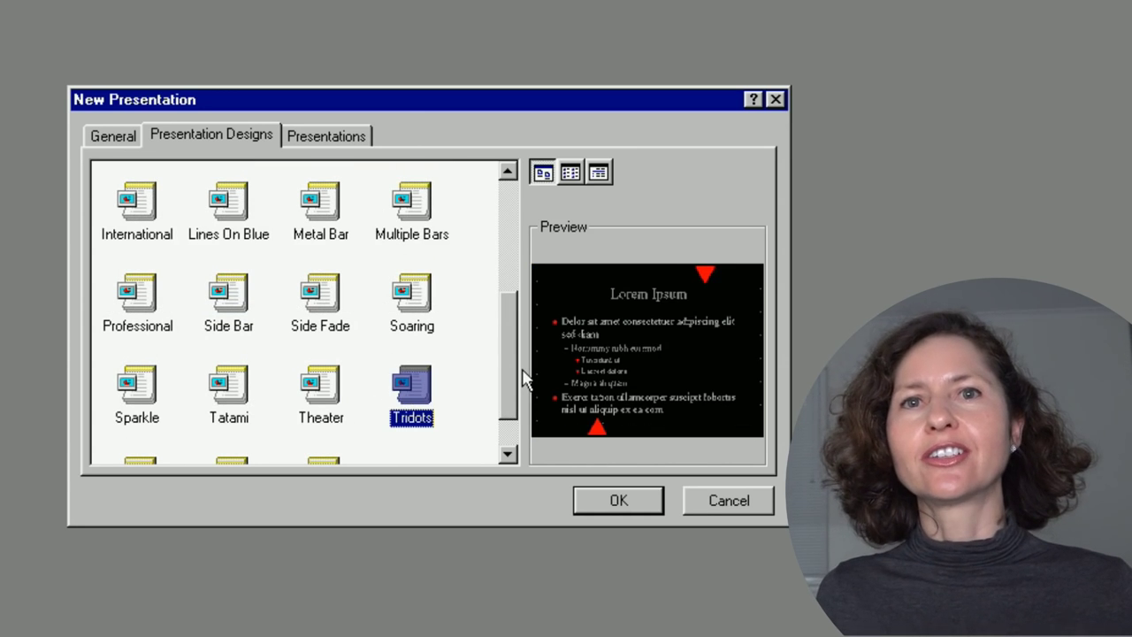
Compare Professional, Side Bar, Metal Bar, Tropical, Twinkle and Sparkle, then create it with Wet Sand.
click(177, 327)
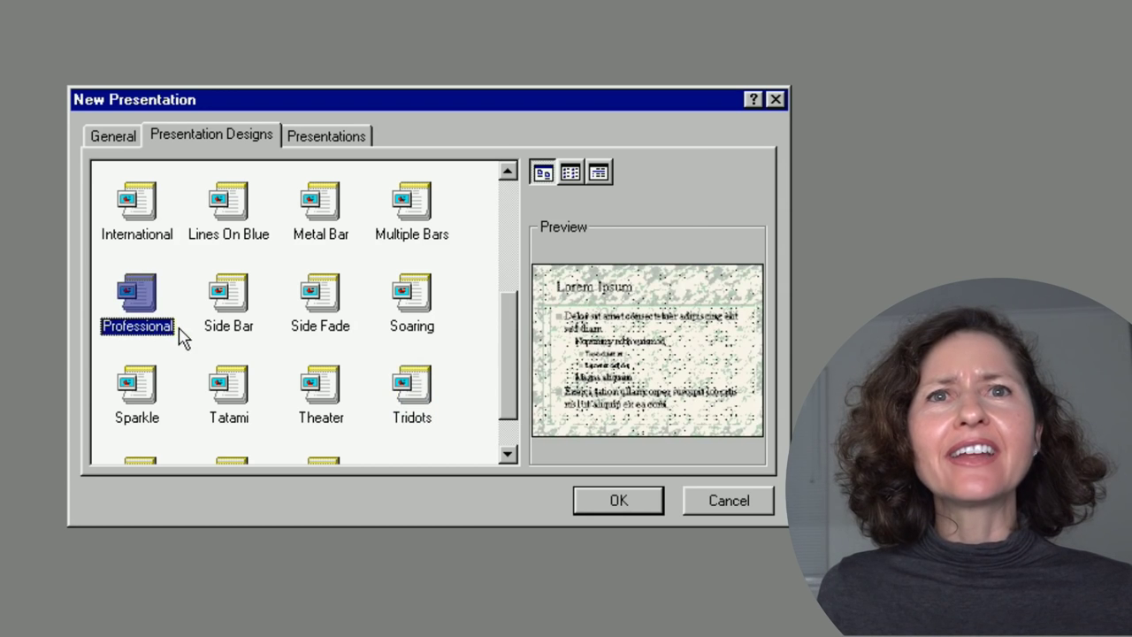
click(224, 323)
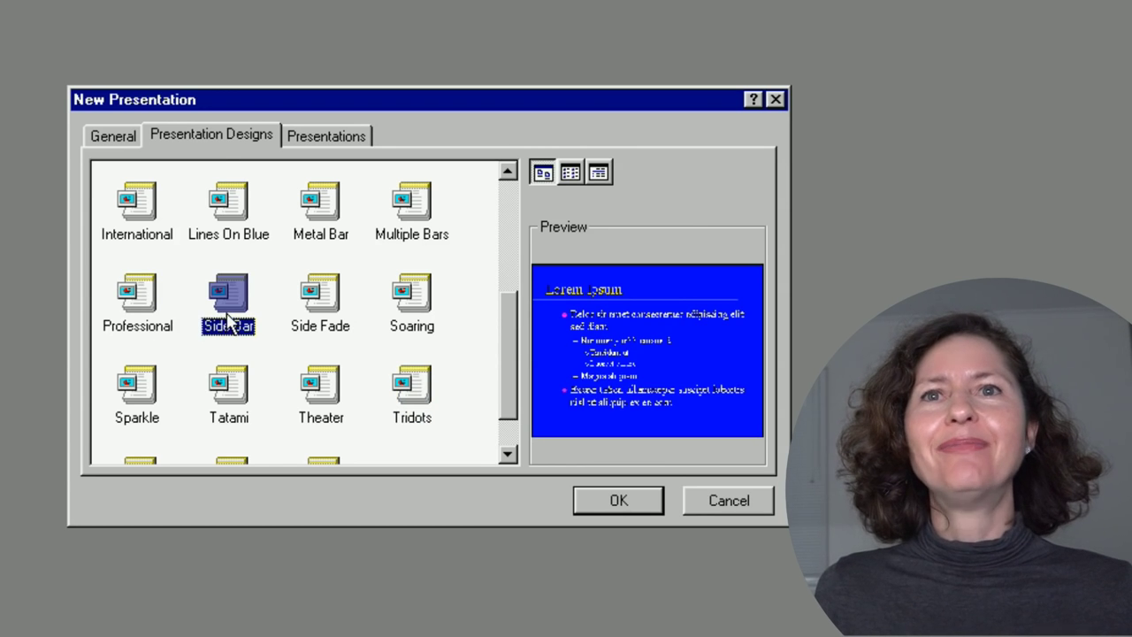
click(341, 199)
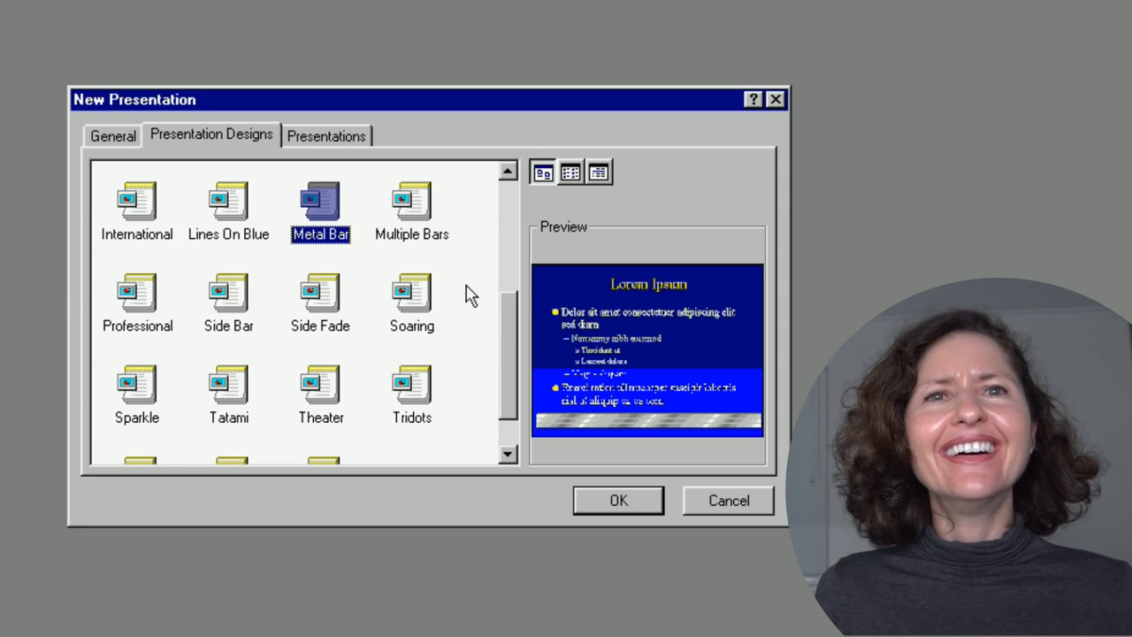
scroll(503, 328, down, 2)
click(318, 418)
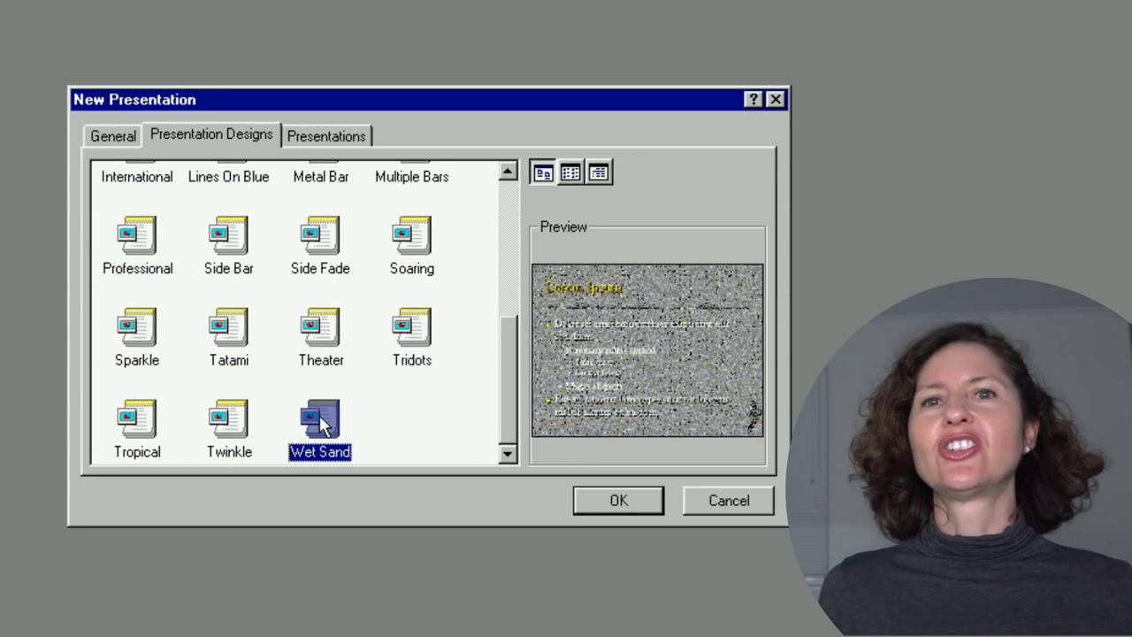
click(137, 417)
click(239, 415)
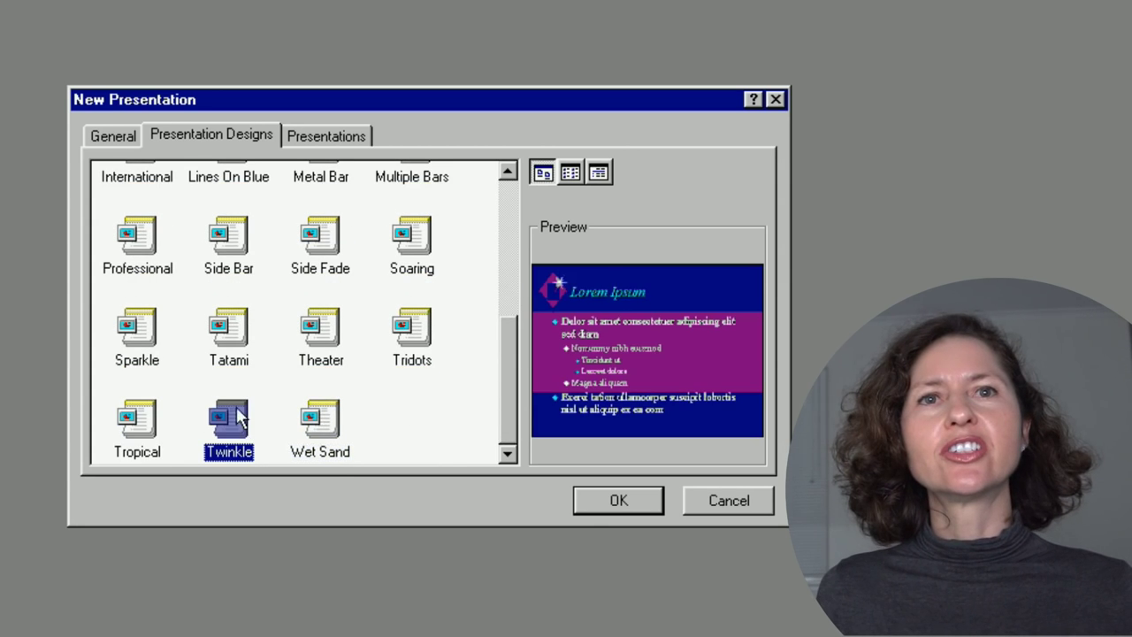
click(163, 348)
click(320, 420)
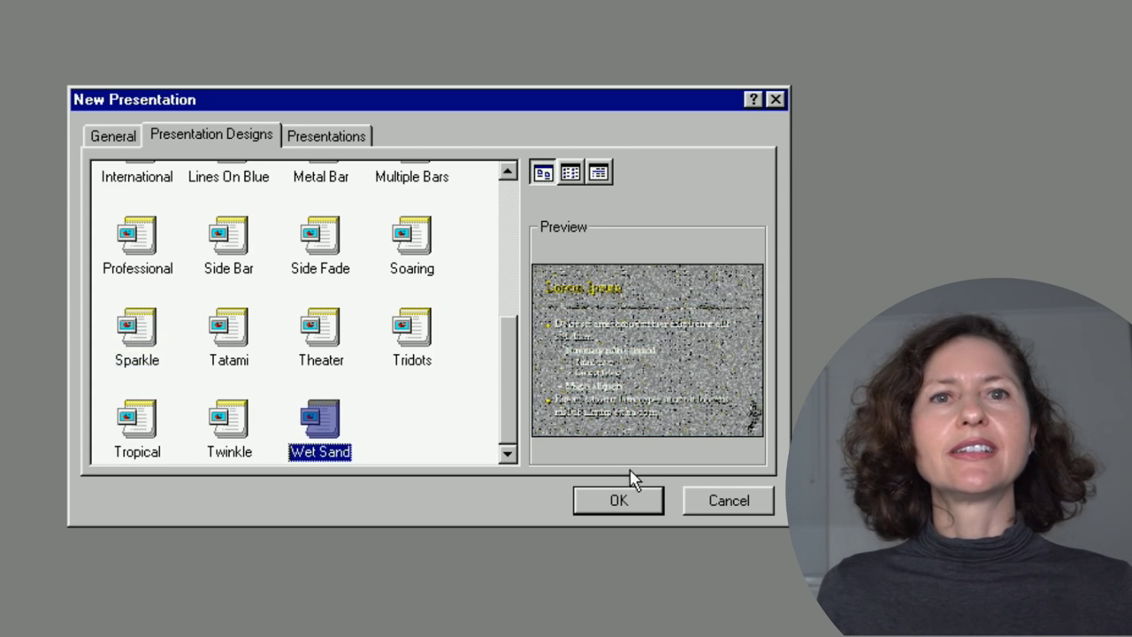
click(643, 501)
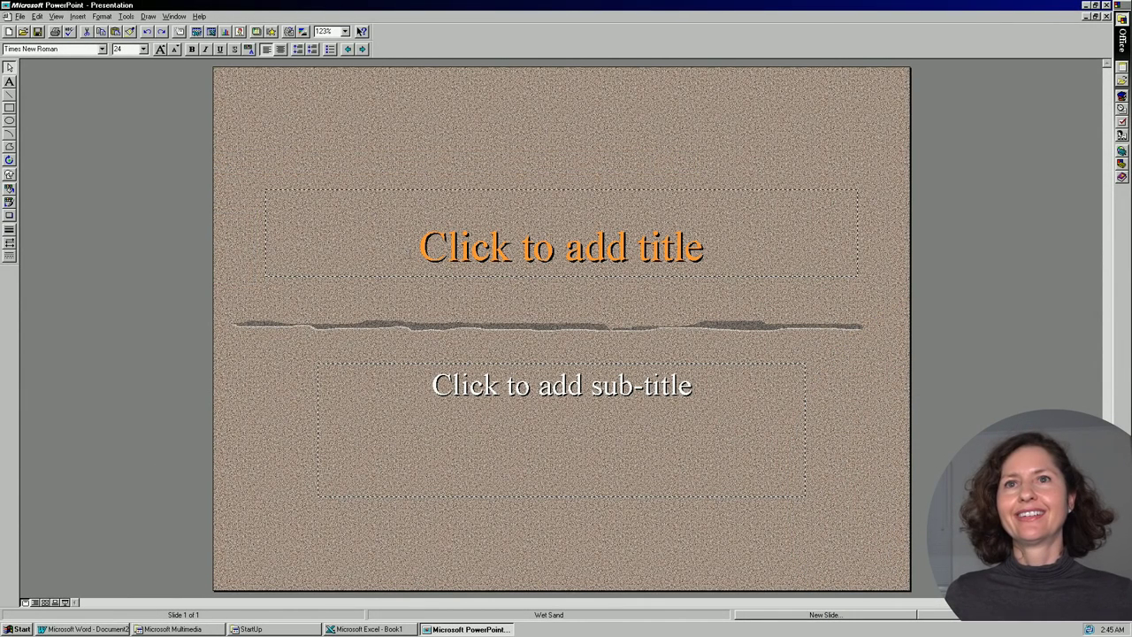
Title the slide 'How to fix Every Problem in the World' with an italic 'By Me Again' subtitle.
click(562, 247)
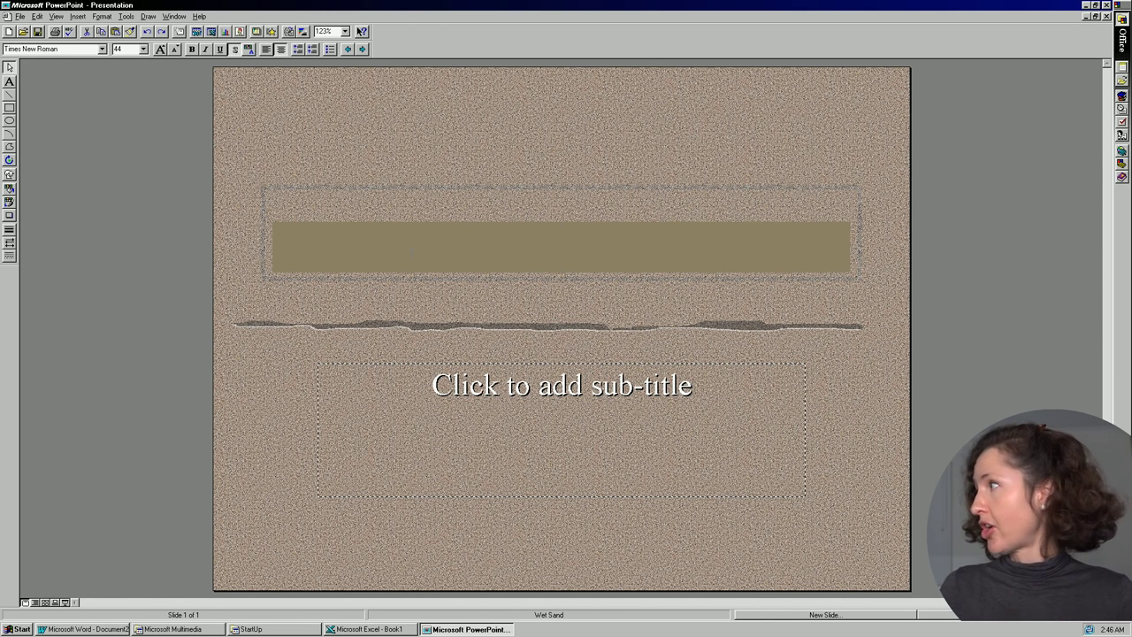
text(How to fix Every Problem in the World)
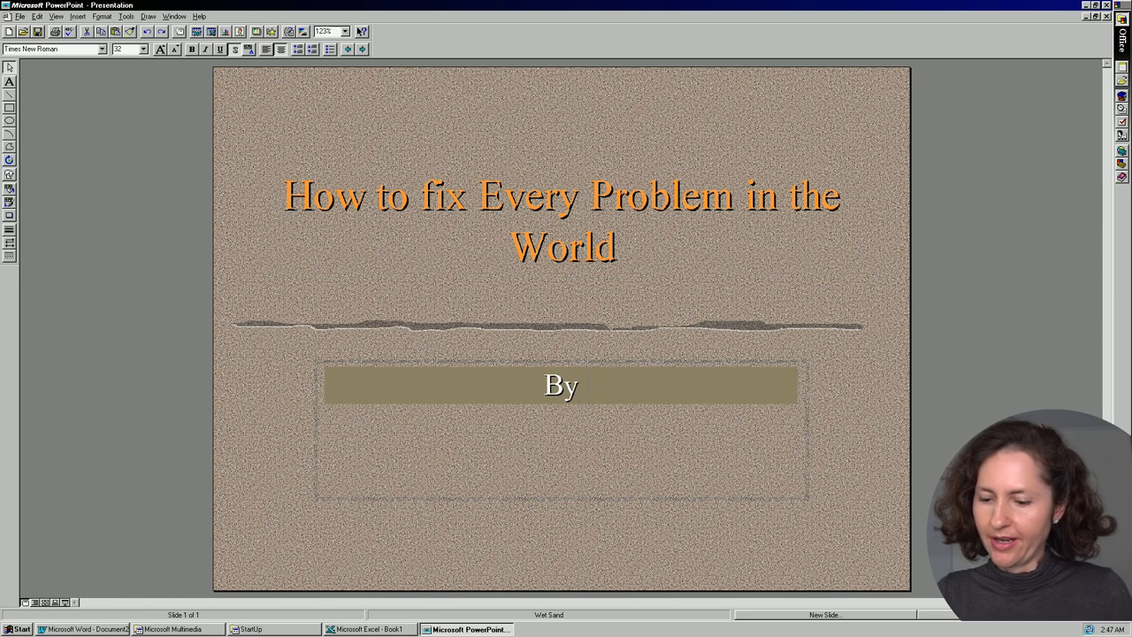
text(Me again)
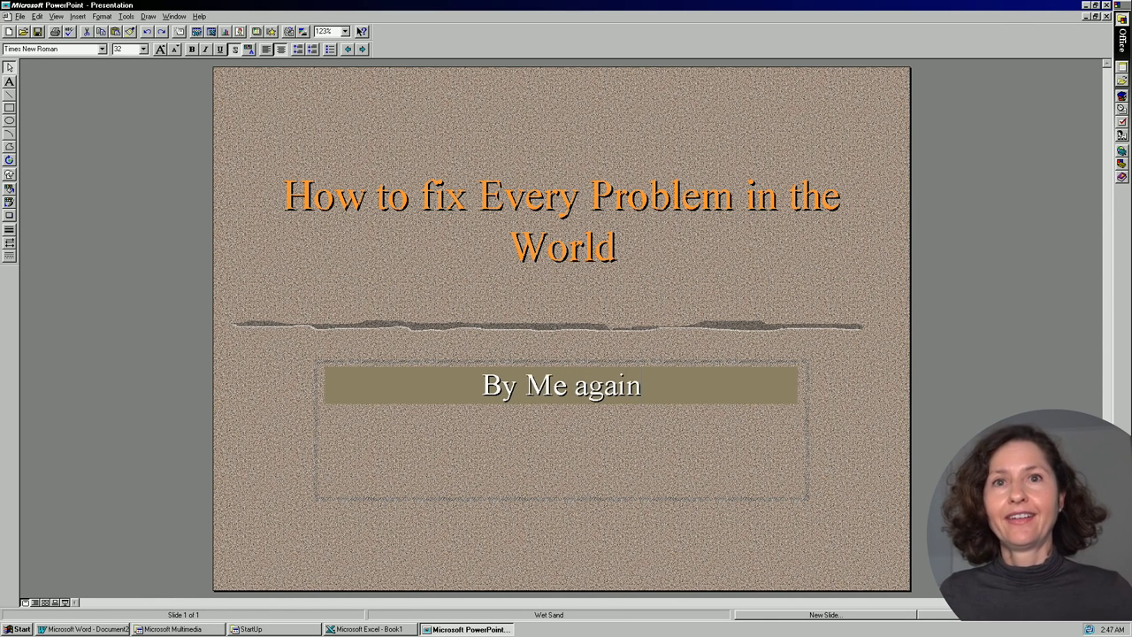
key(ctrl+a)
key(shift+F3)
key(ctrl+i)
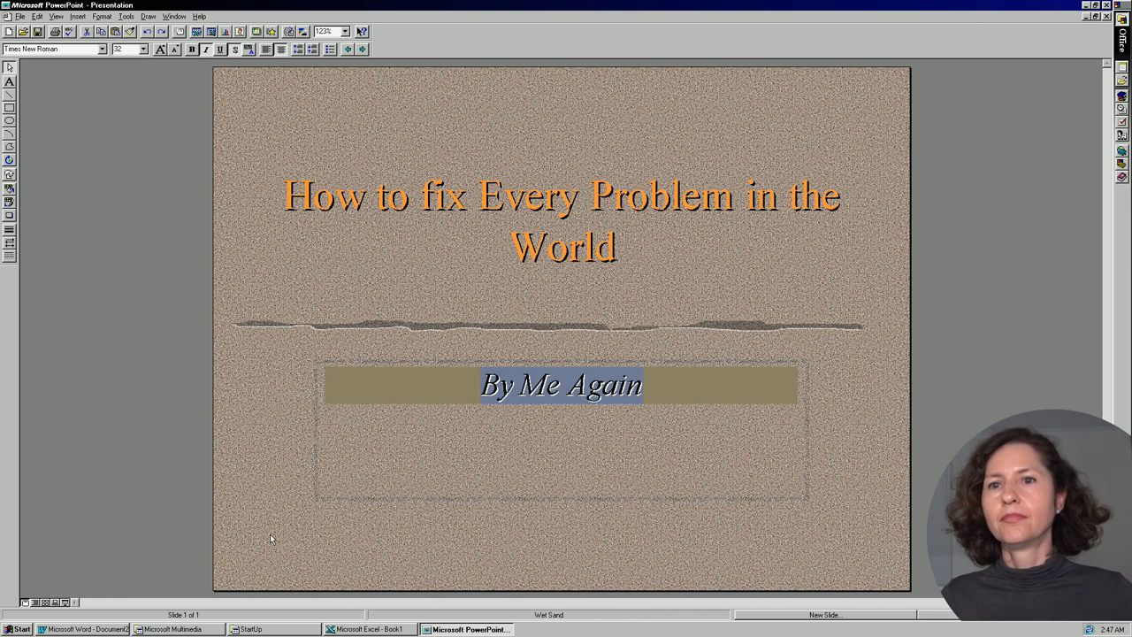
Add a bulleted-list slide titled 'STEPS'.
click(829, 616)
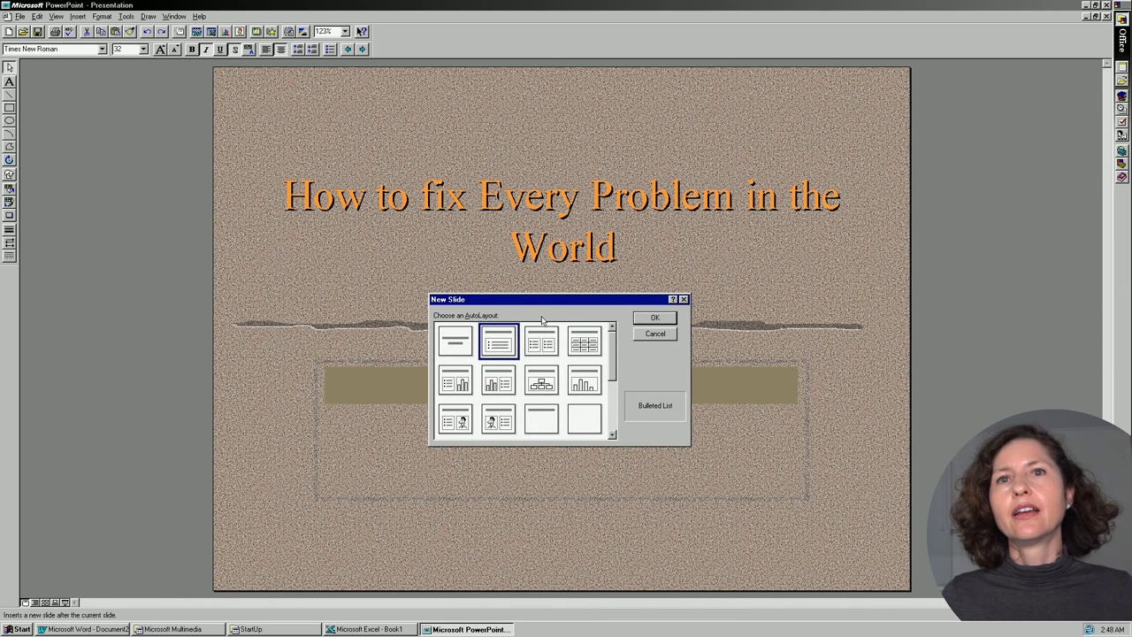
key(Return)
text(ST)
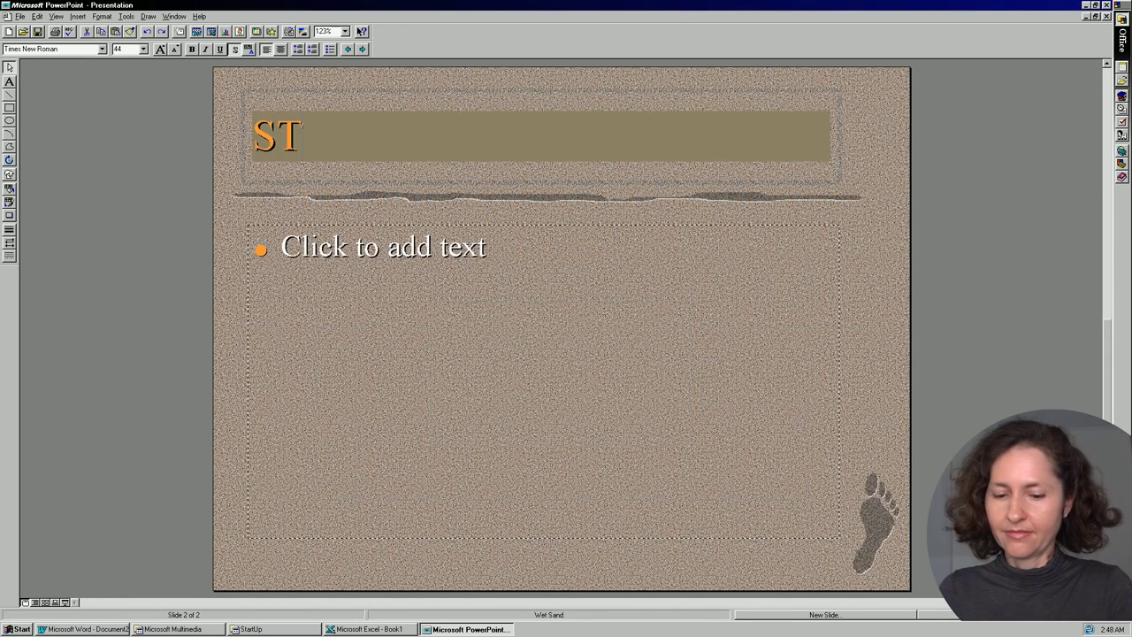
text(EPS)
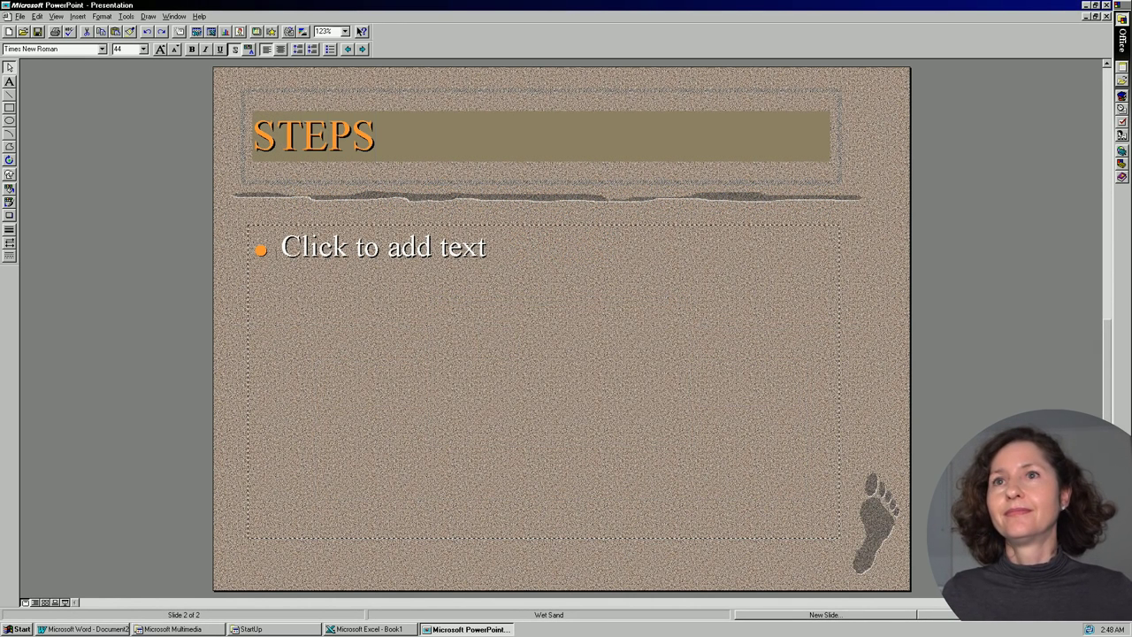
key(ctrl+Return)
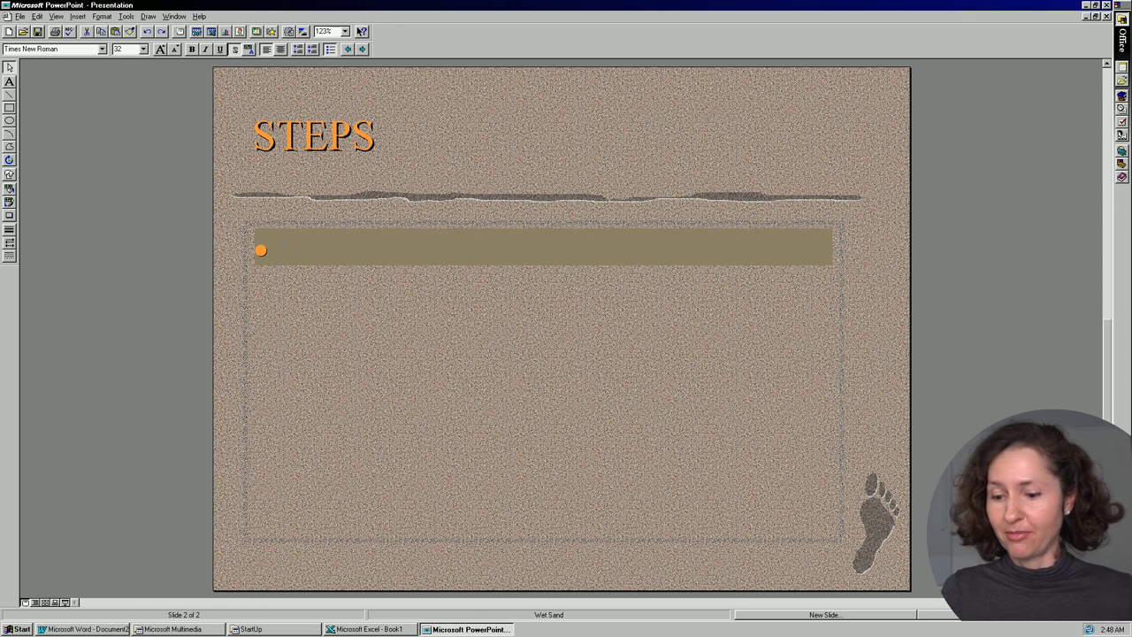
Type four bullets, from removing bad people to asking God to ban natural disasters.
text(Remove all the bad people)
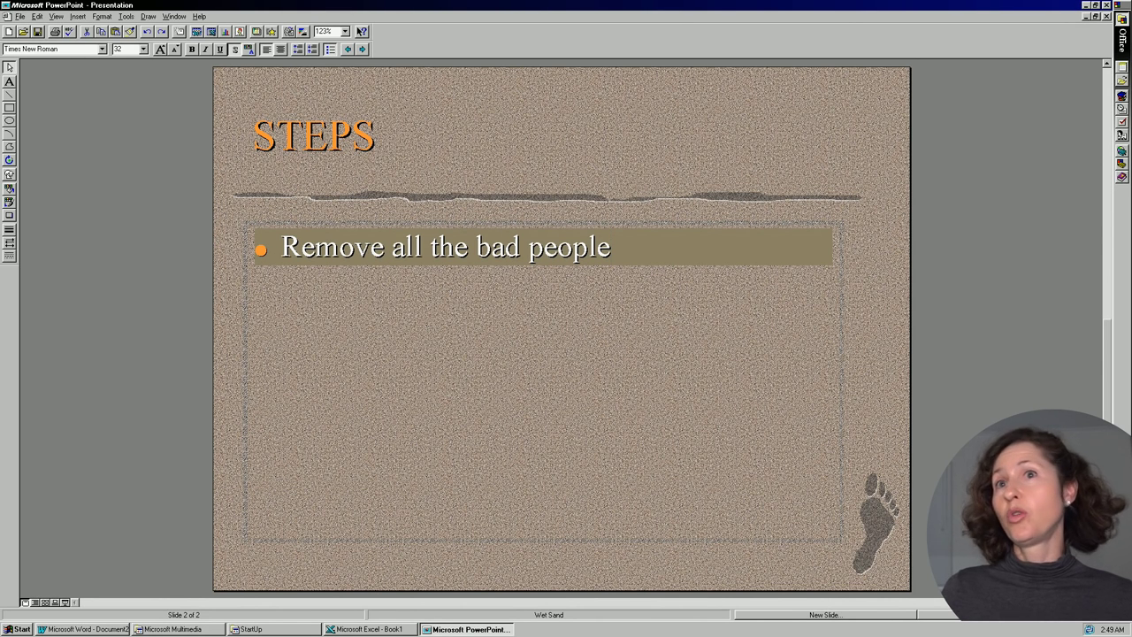
text(to remove)
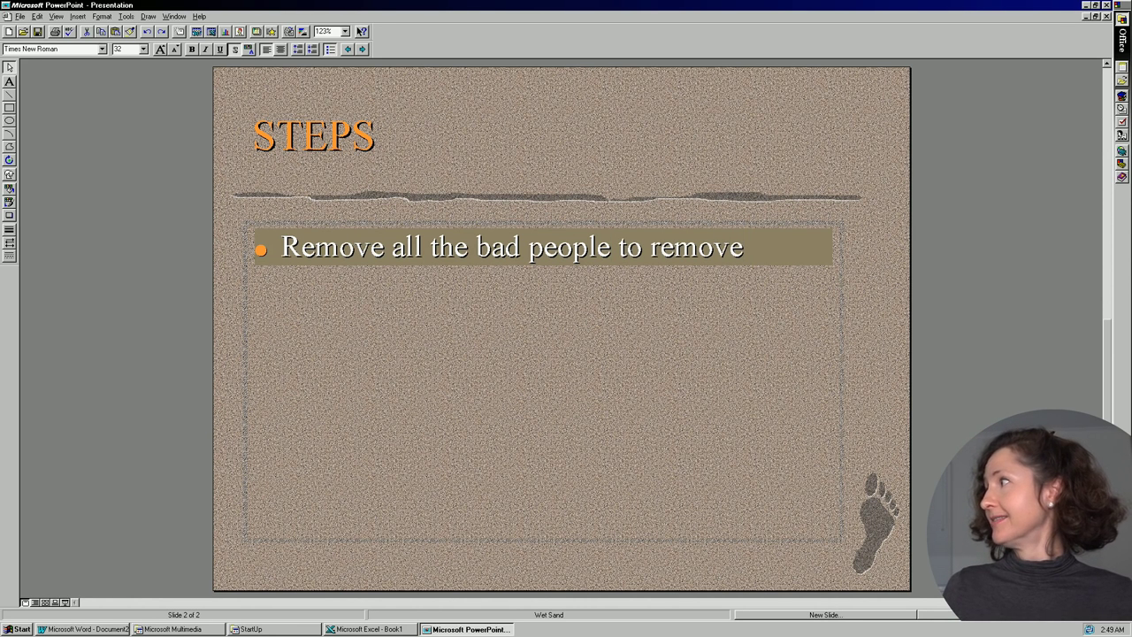
text( people doing bad things.)
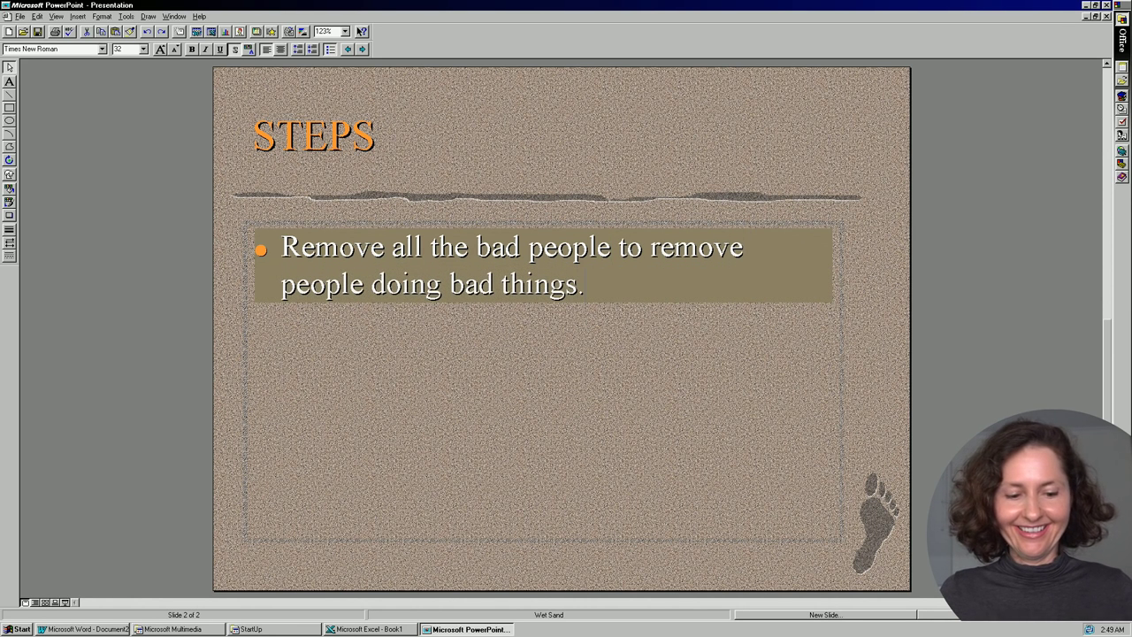
key(Return)
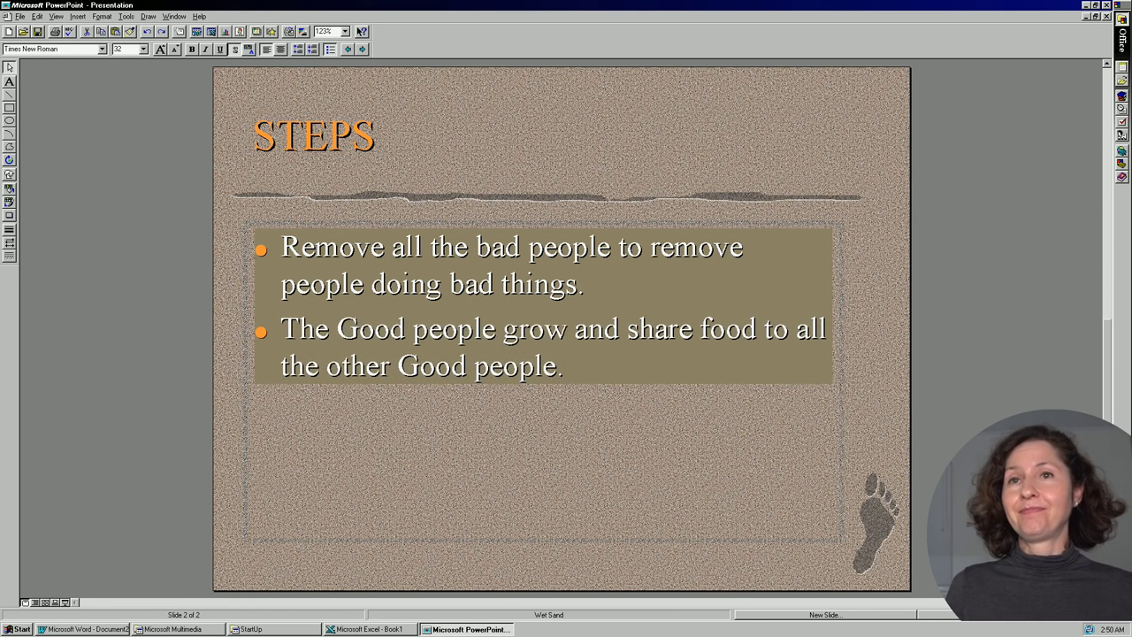
key(Return)
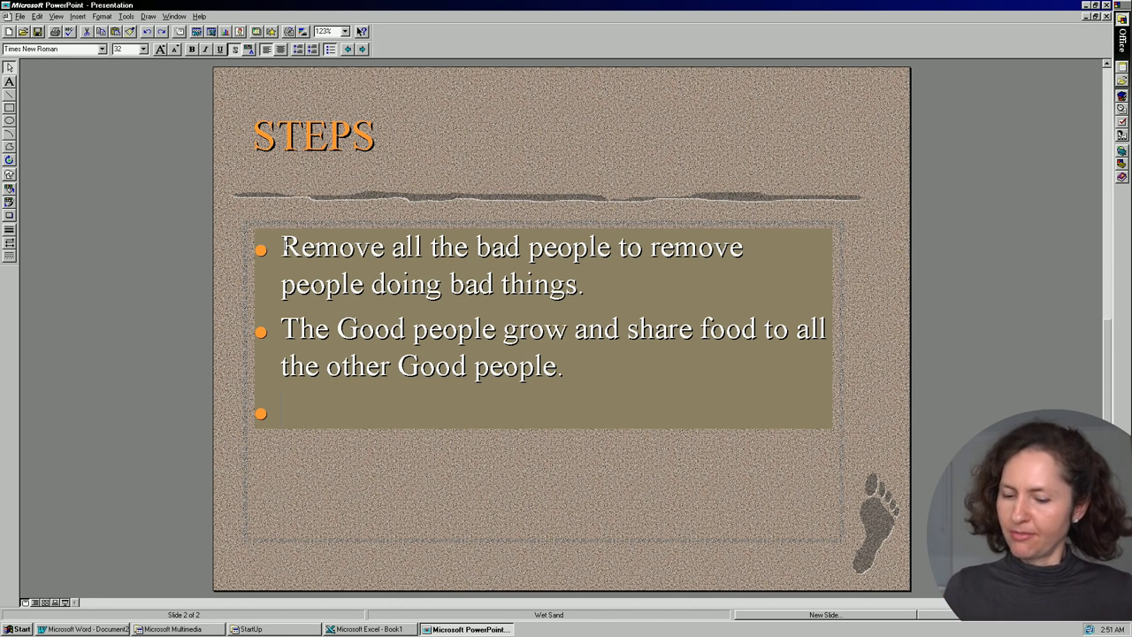
text(Devote time s)
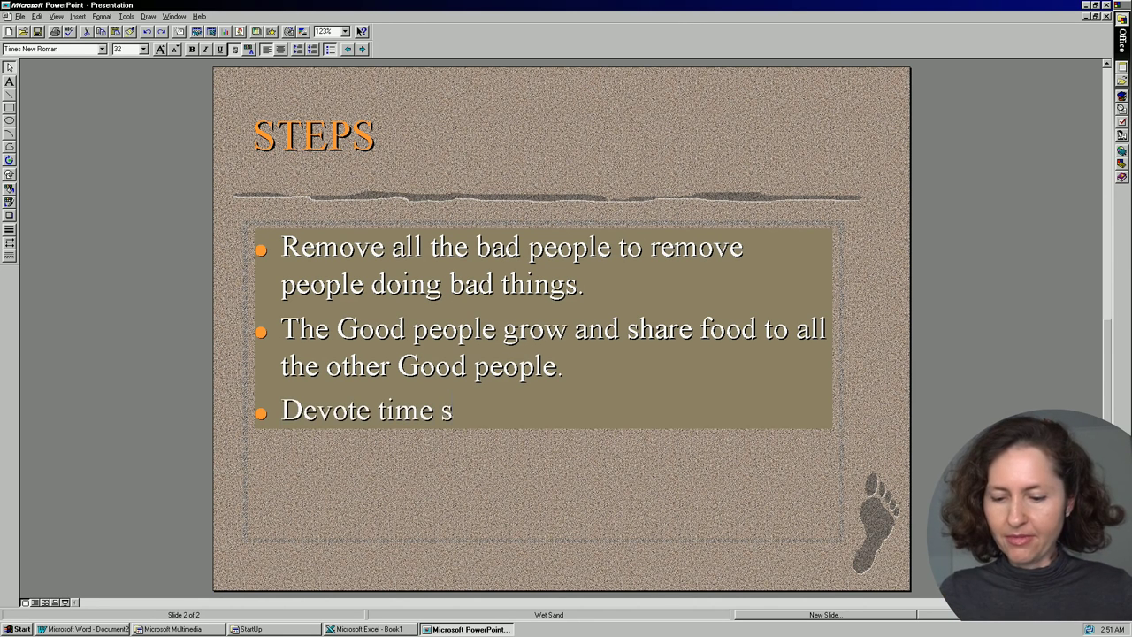
key(BackSpace)
text(and money)
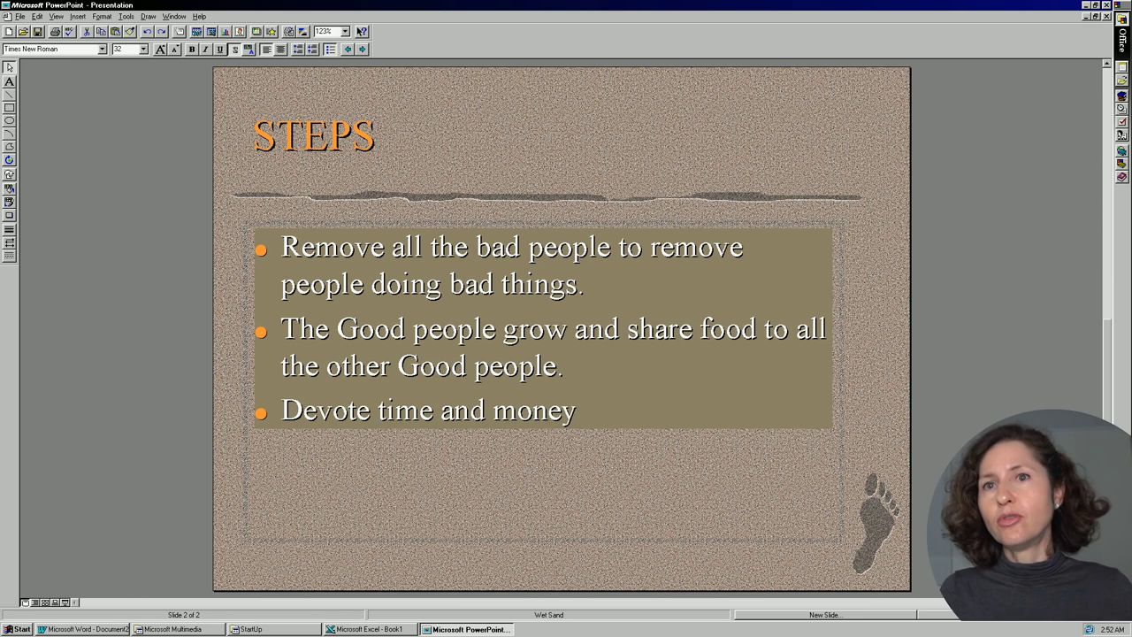
text(more)
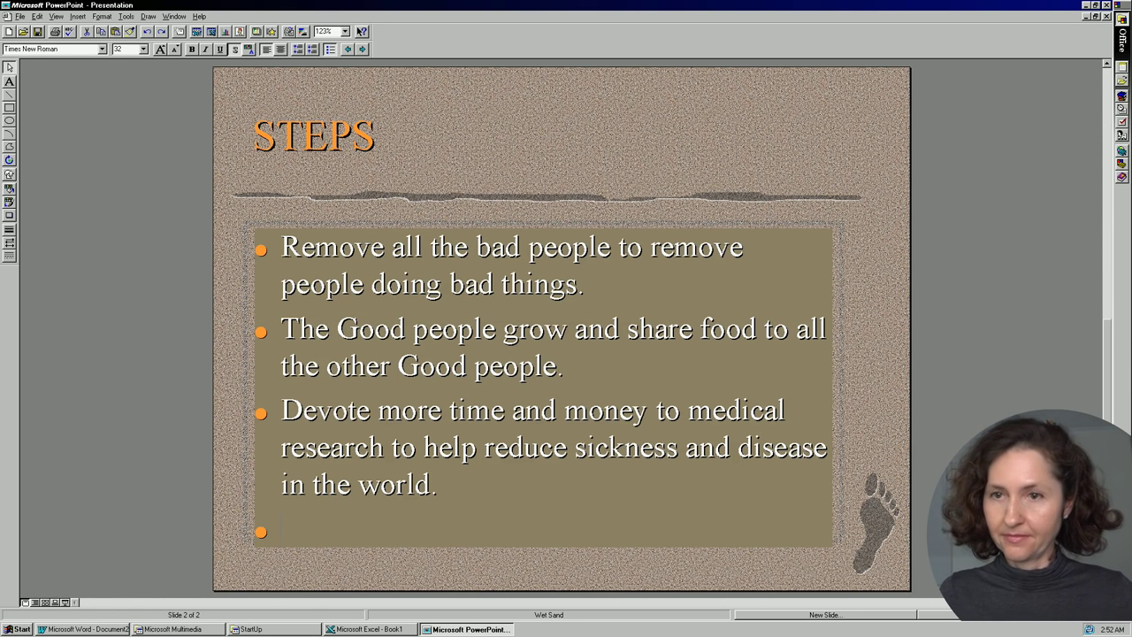
text(Have a chat)
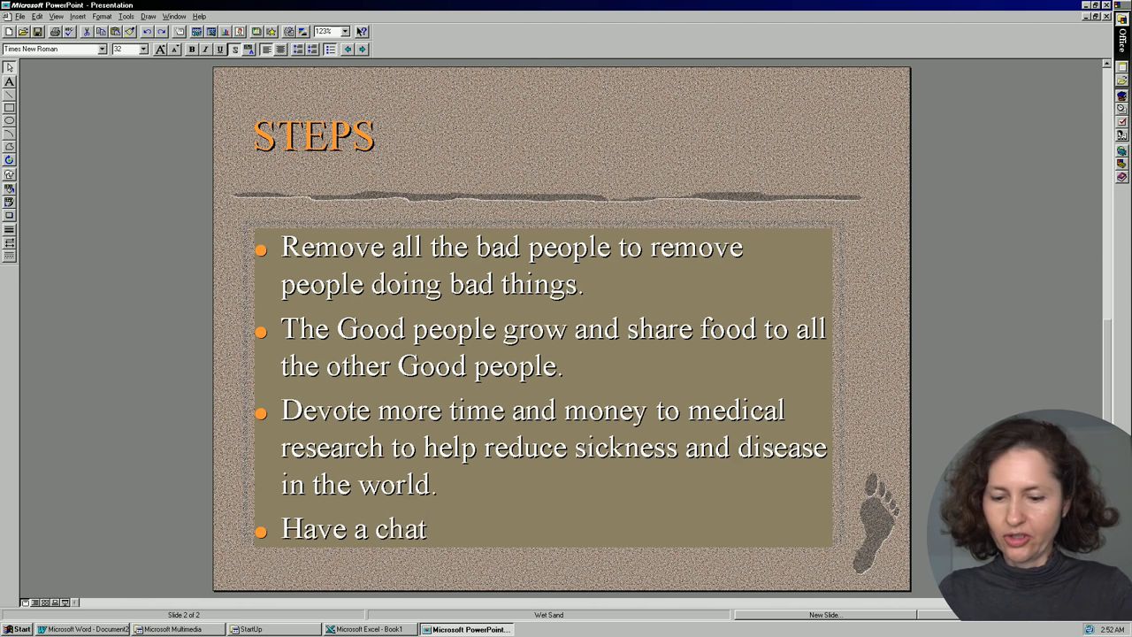
text( with Go)
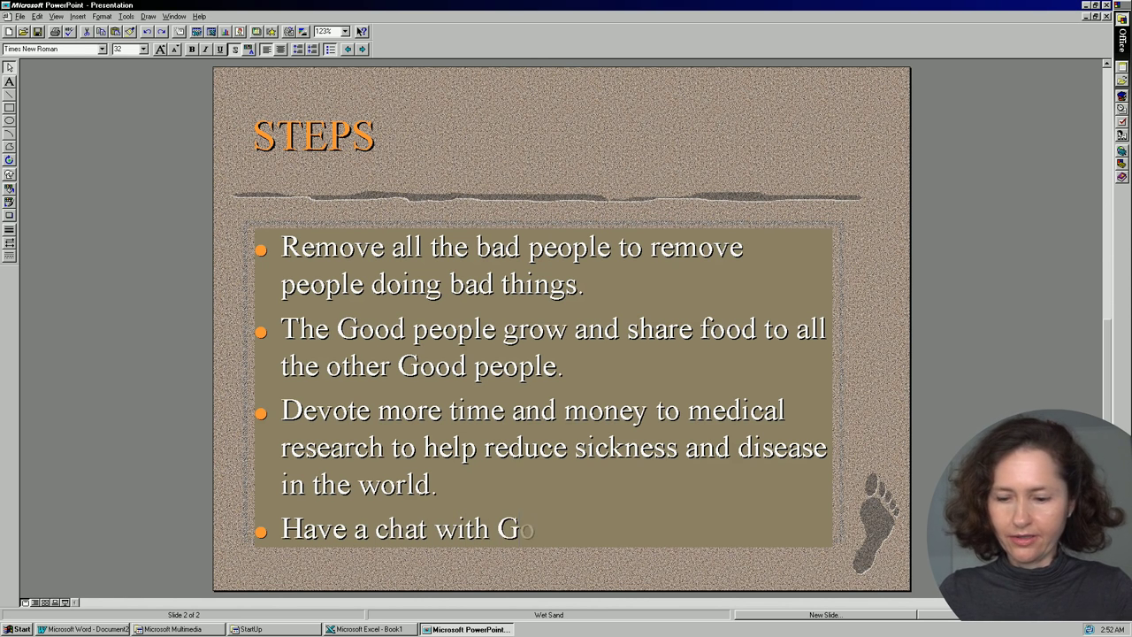
text(d asking him to)
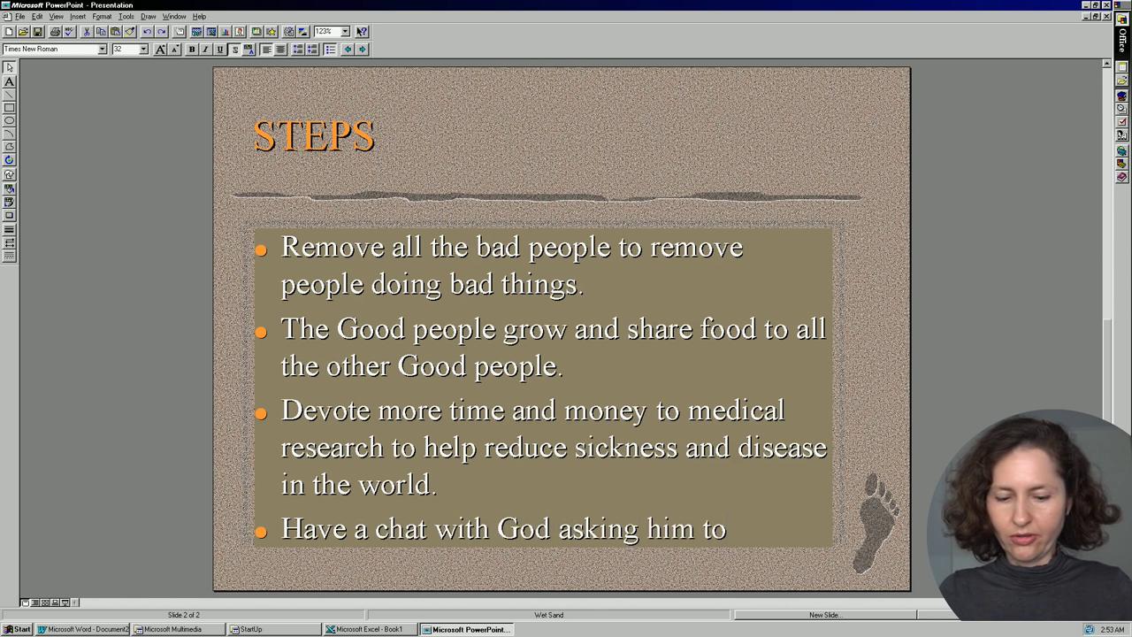
text( ban natu)
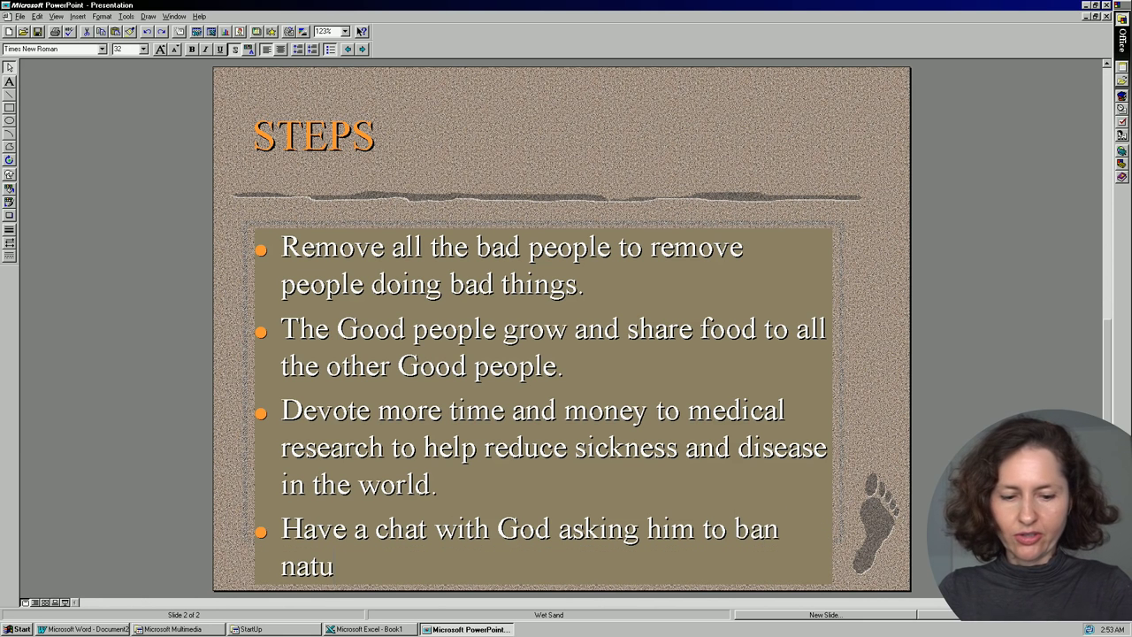
text(ral distasters.)
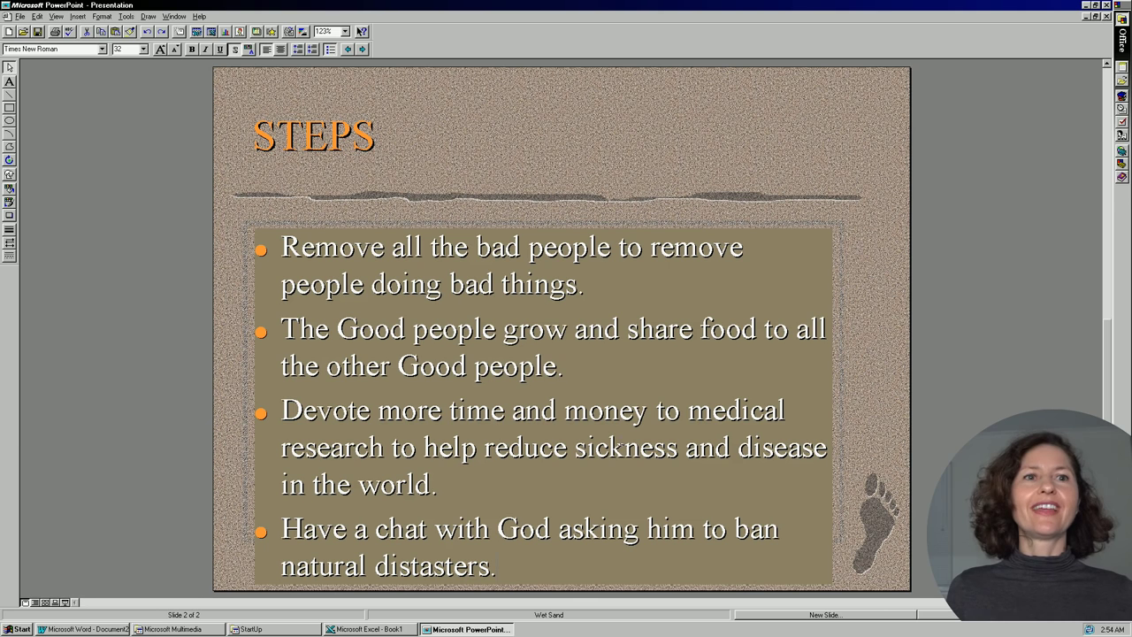
key(alt+o)
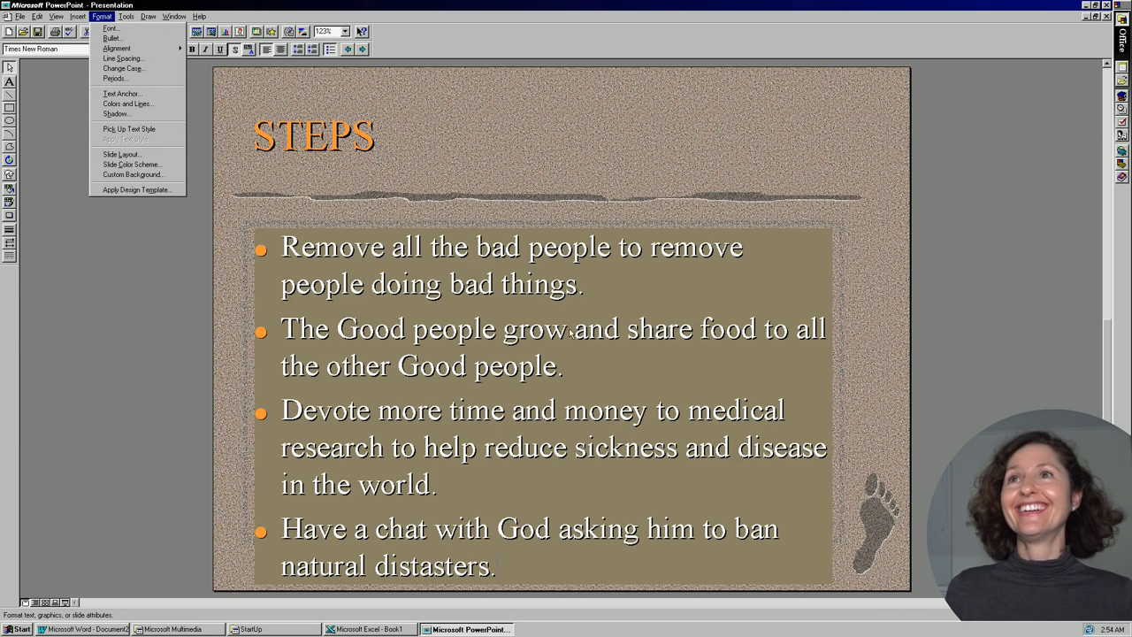
mouse_move(56, 16)
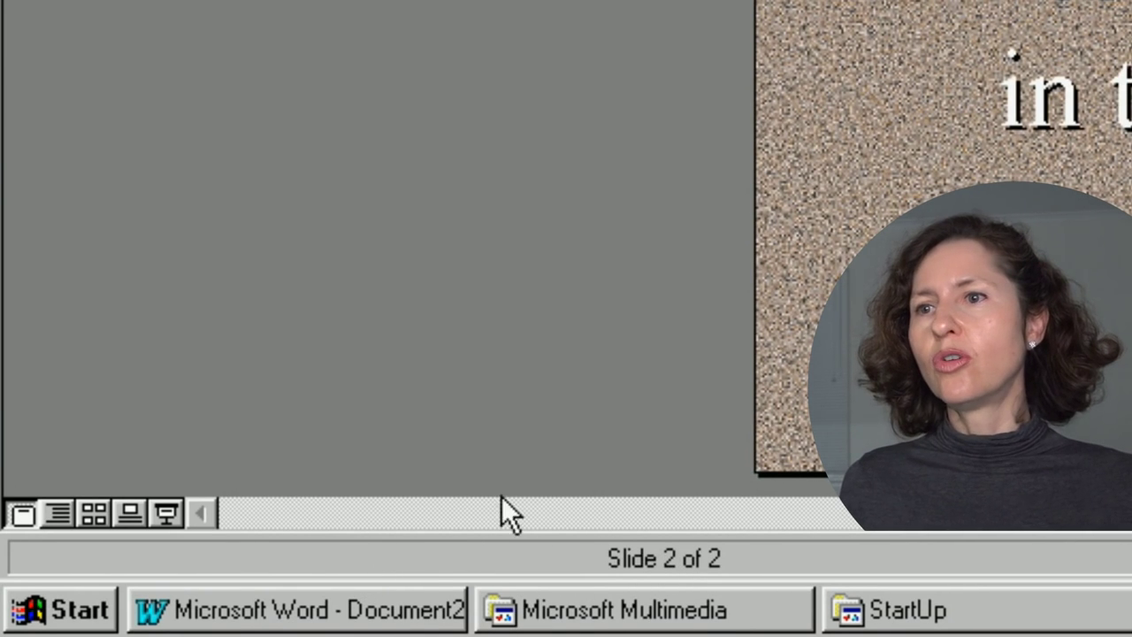
In Slide Sorter, give slide 2 the Dissolve transition and slide 1 another transition.
click(95, 512)
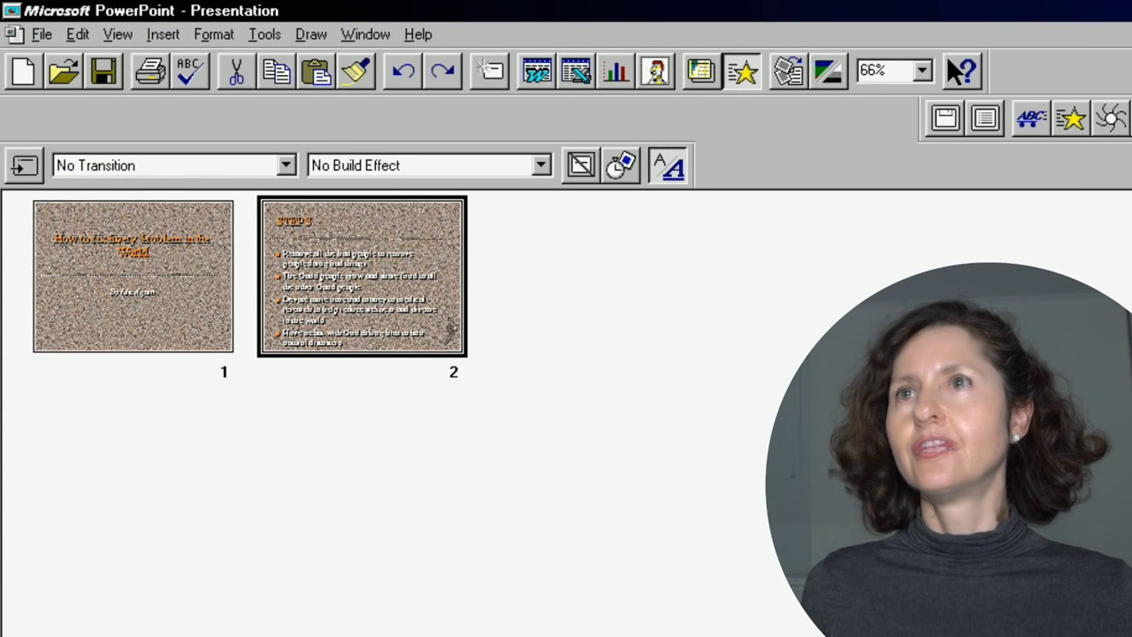
click(286, 165)
scroll(185, 252, down, 3)
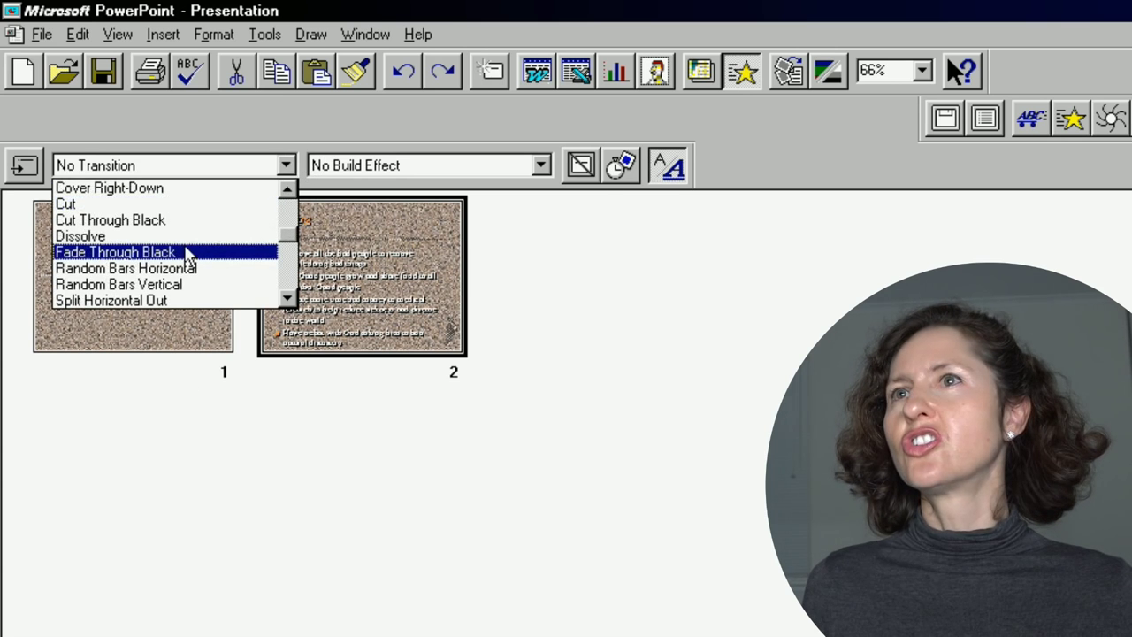
click(185, 236)
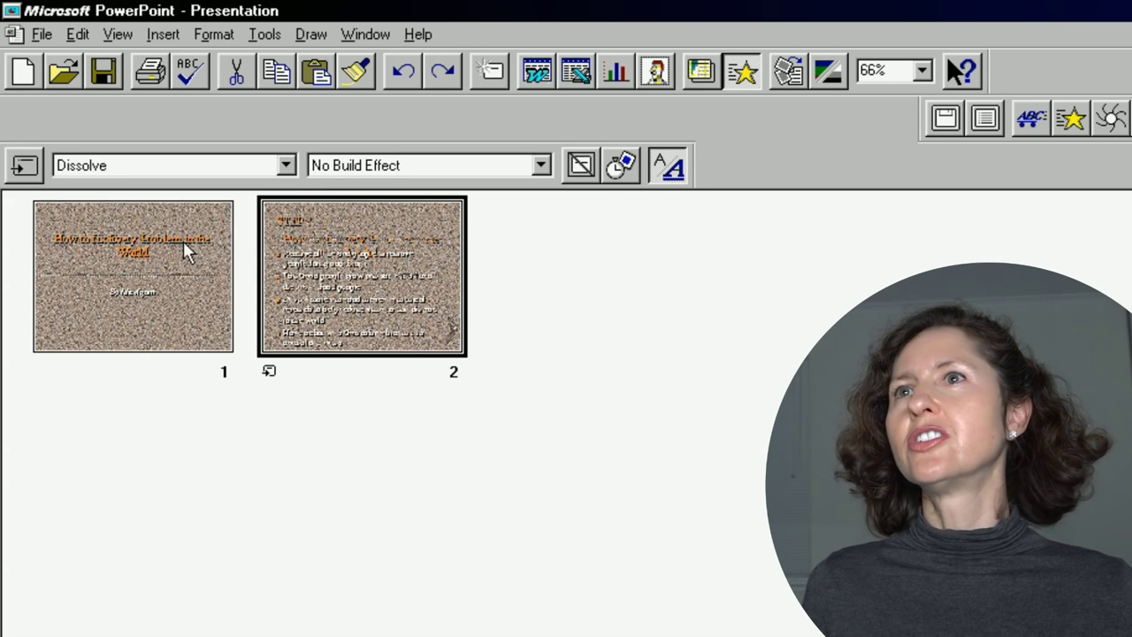
click(221, 252)
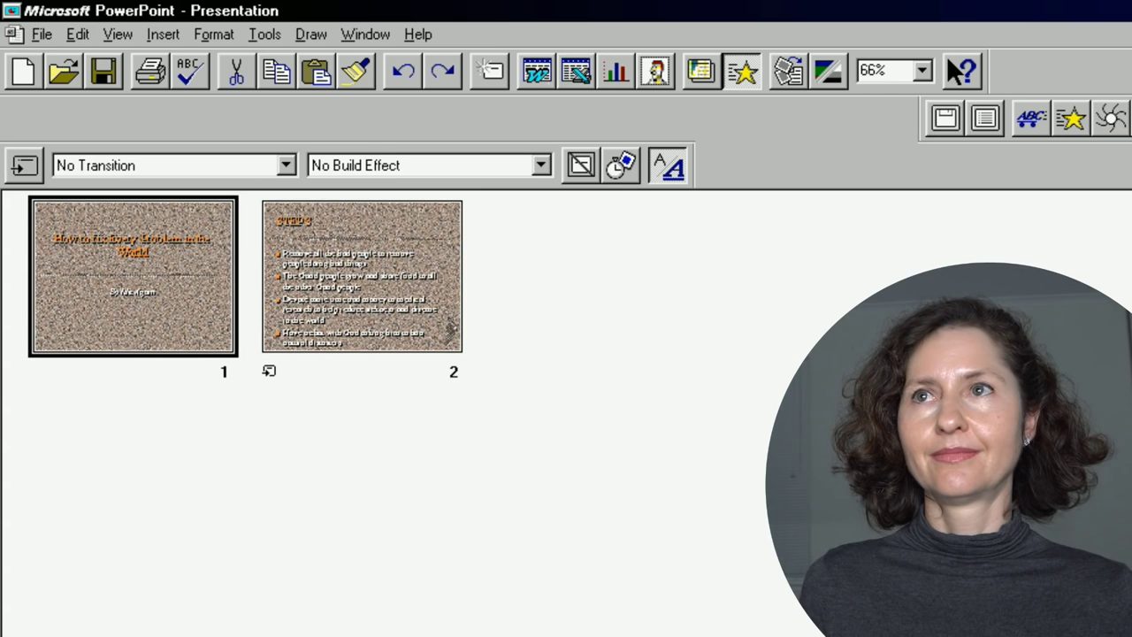
click(247, 165)
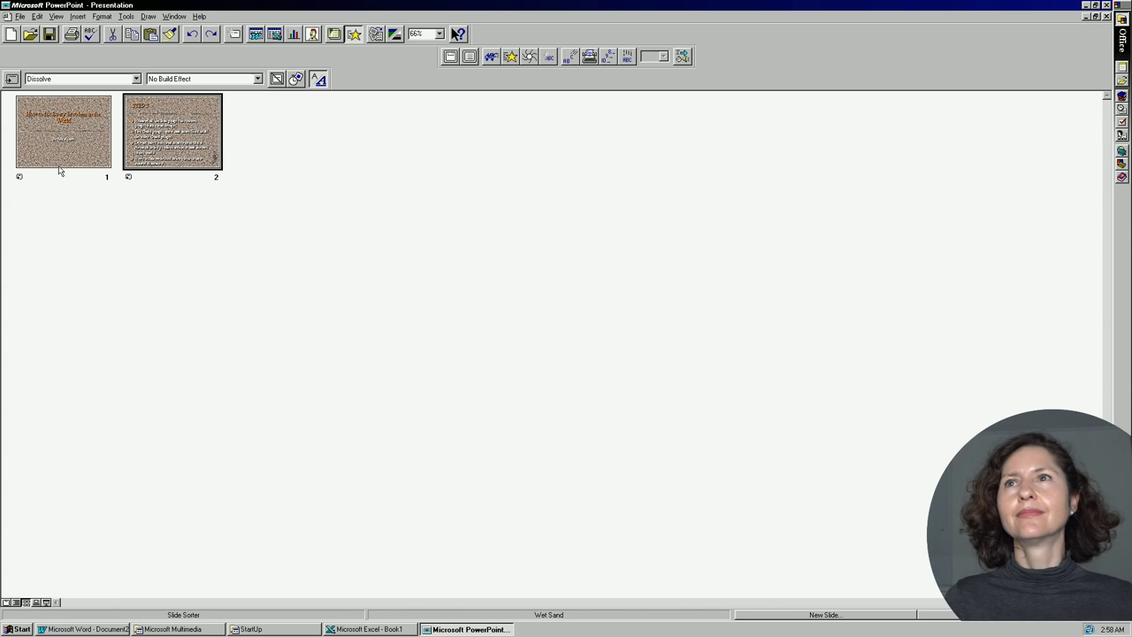
Apply the Flying Effect to slide 2's STEPS title.
double_click(187, 115)
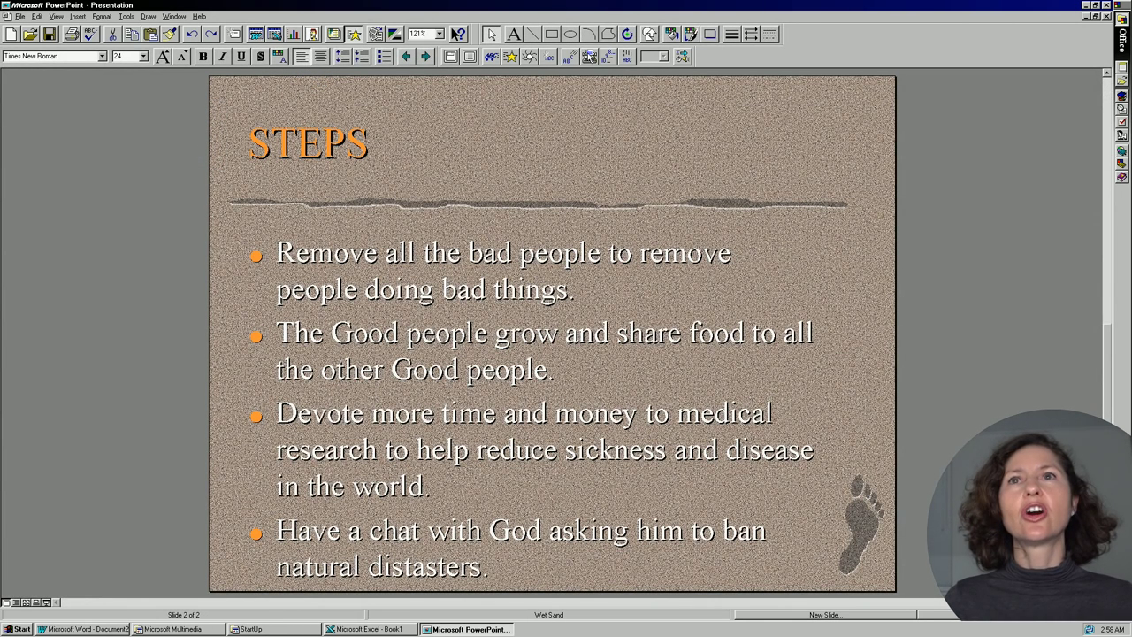
drag(575, 292, 310, 226)
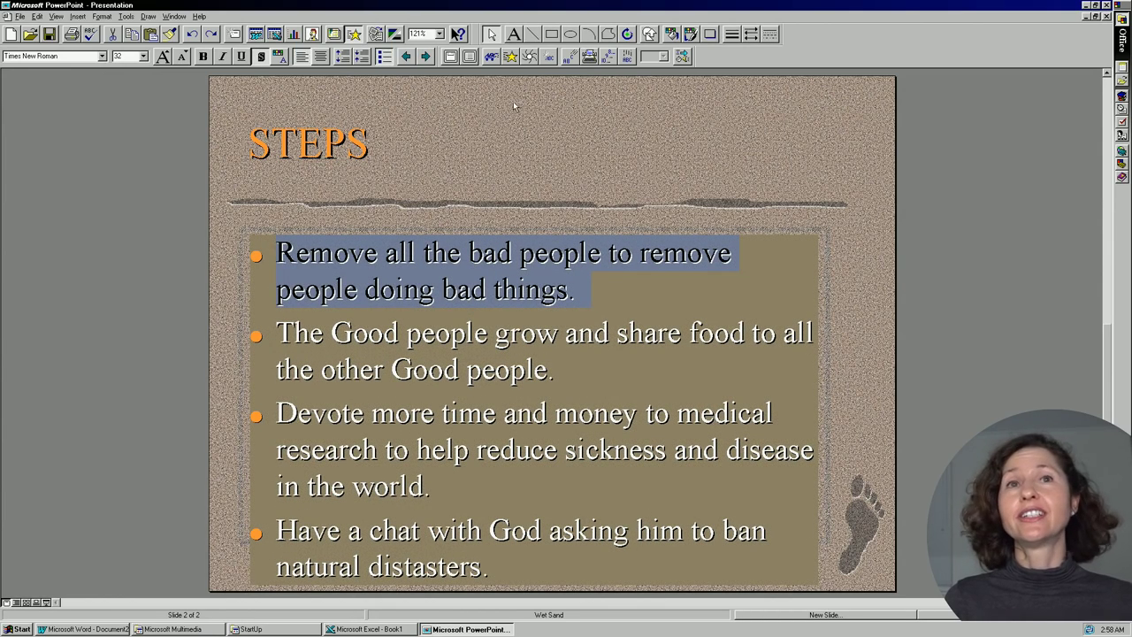
key(ctrl+a)
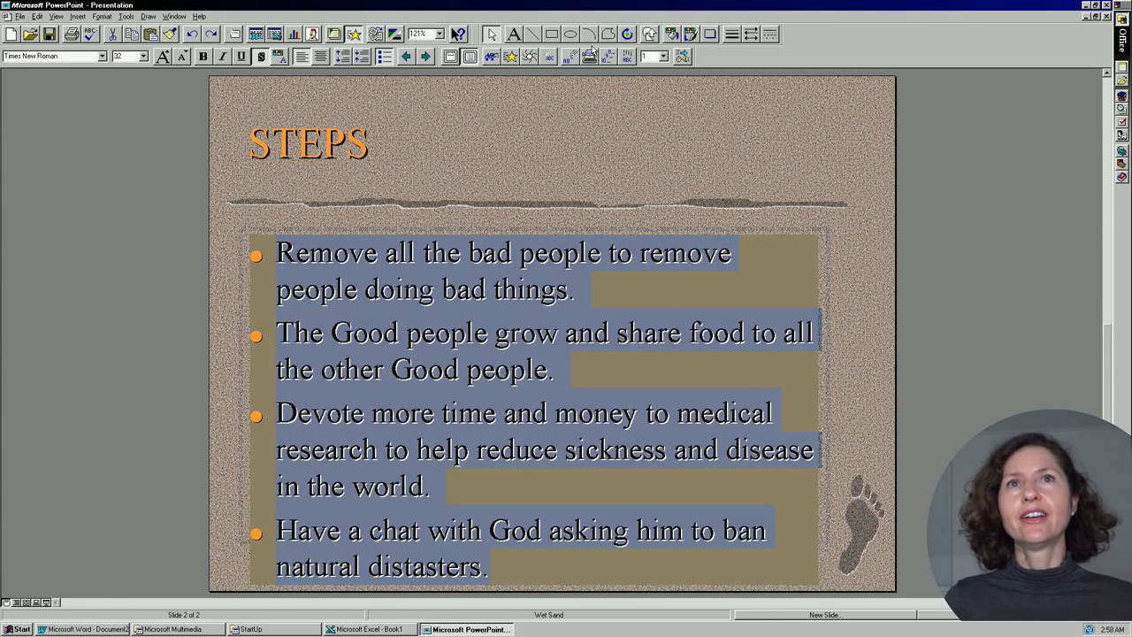
drag(371, 143, 261, 130)
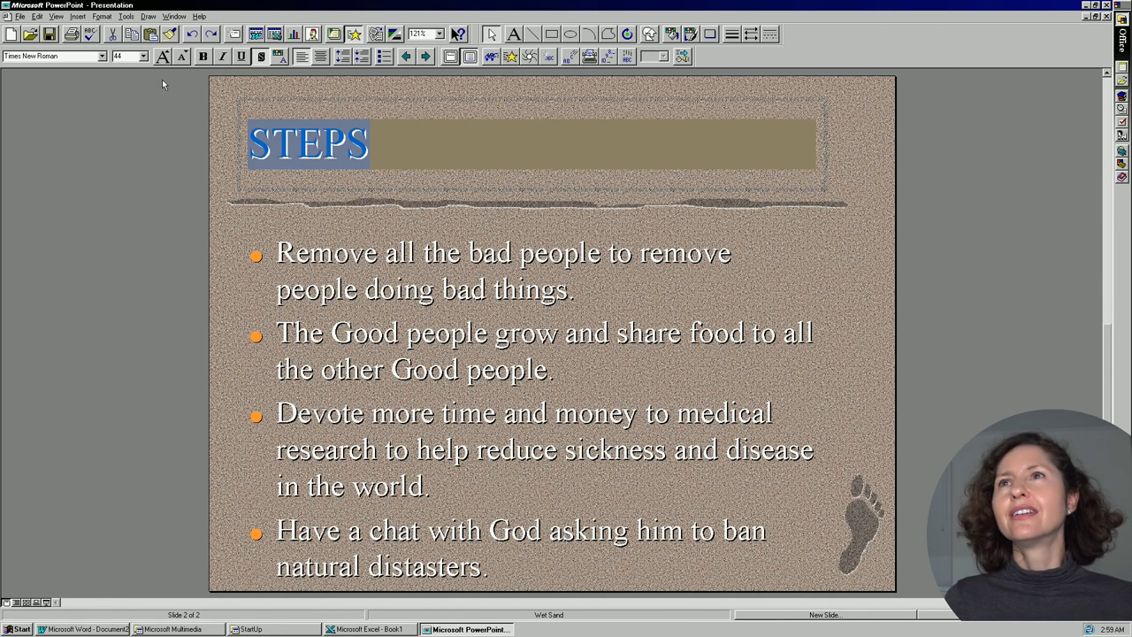
click(513, 57)
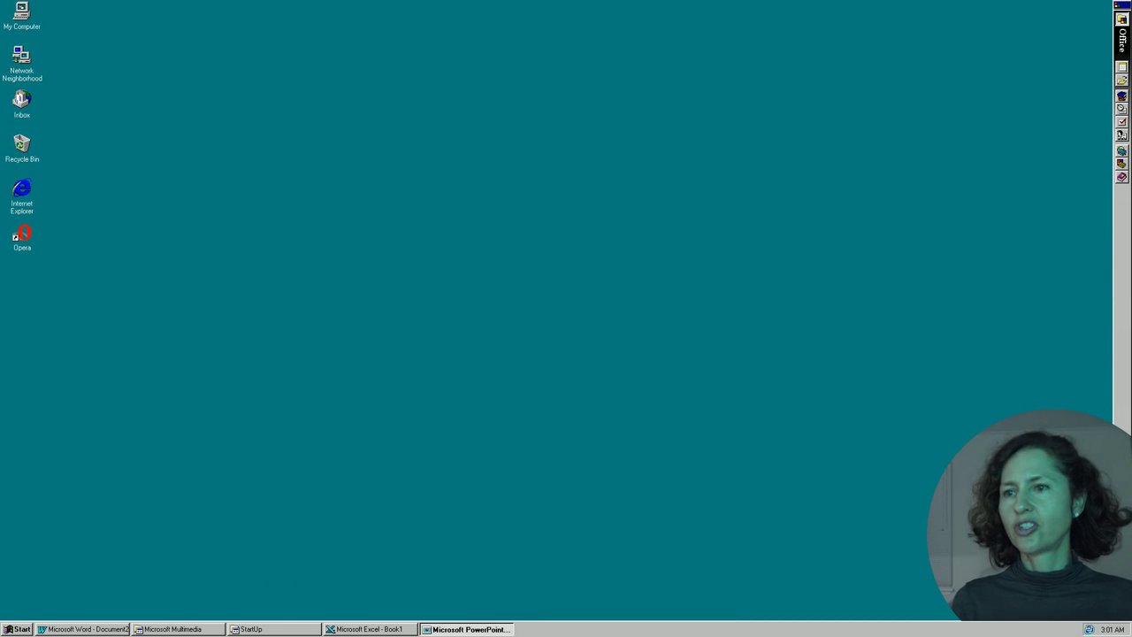
Launch Microsoft Access from the Start menu's Programs list.
click(15, 631)
mouse_move(81, 474)
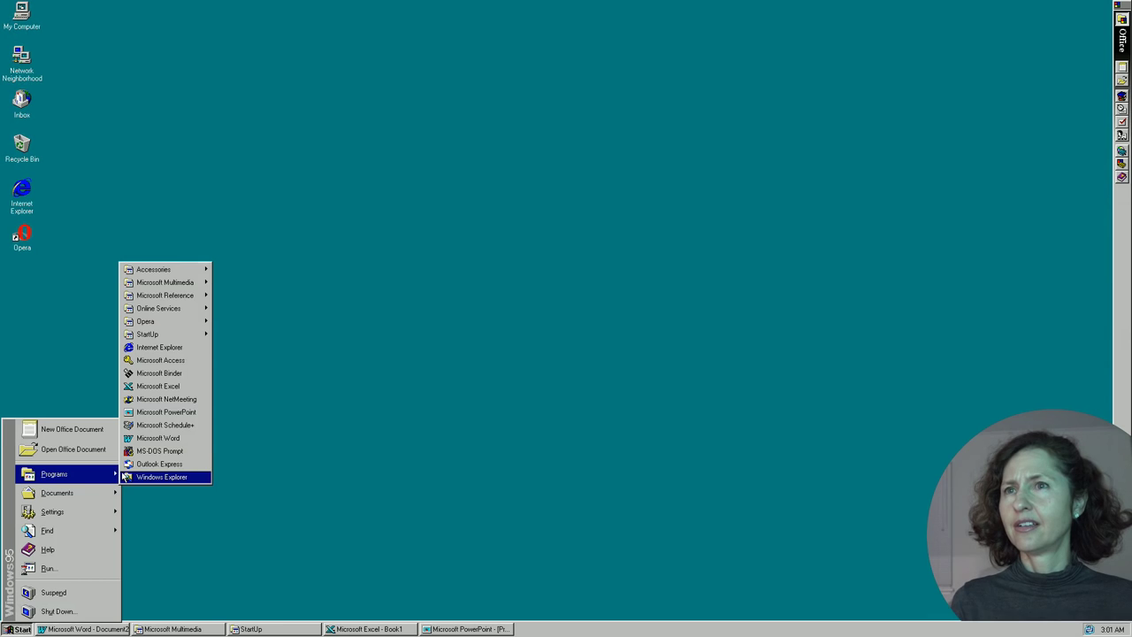
click(160, 364)
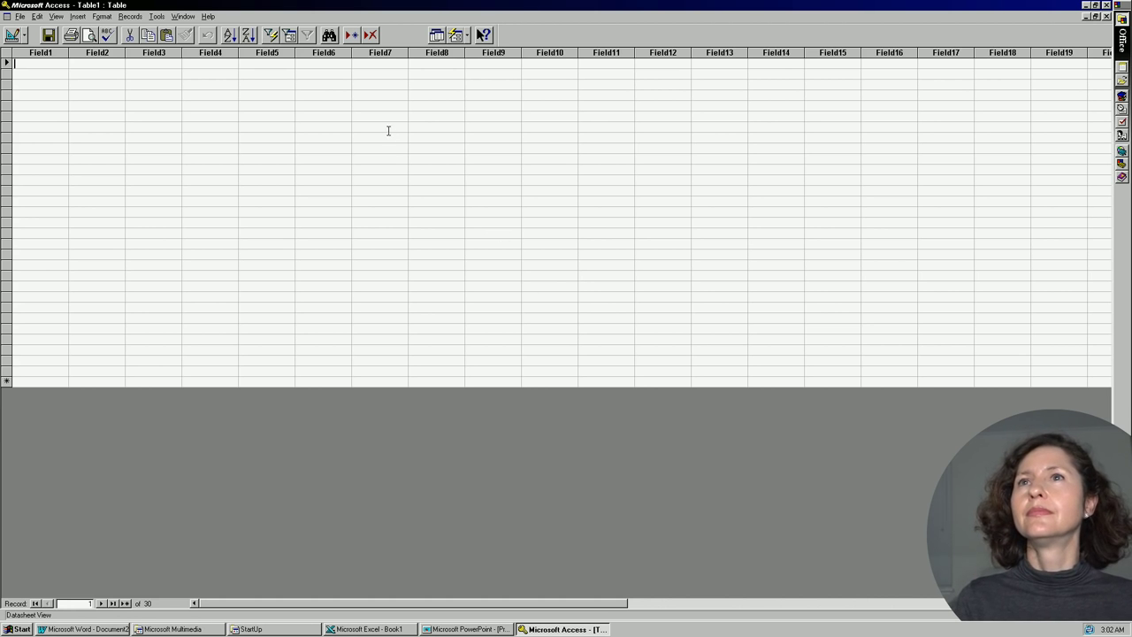
Stay in Table1 Design View and name the second field 'Name'.
click(13, 34)
click(25, 35)
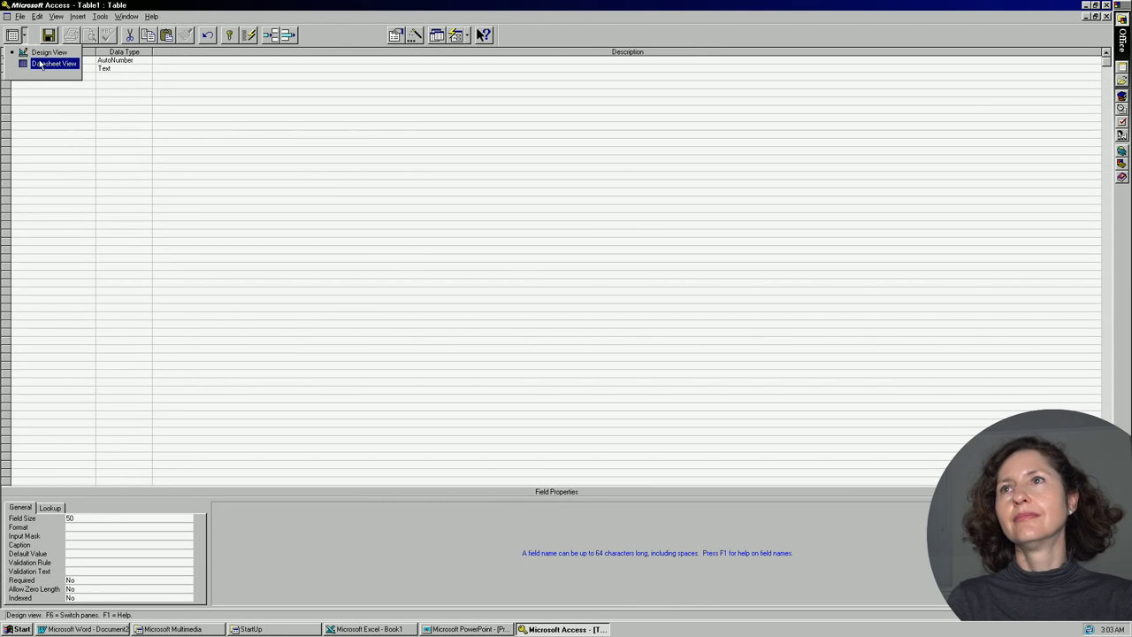
click(46, 52)
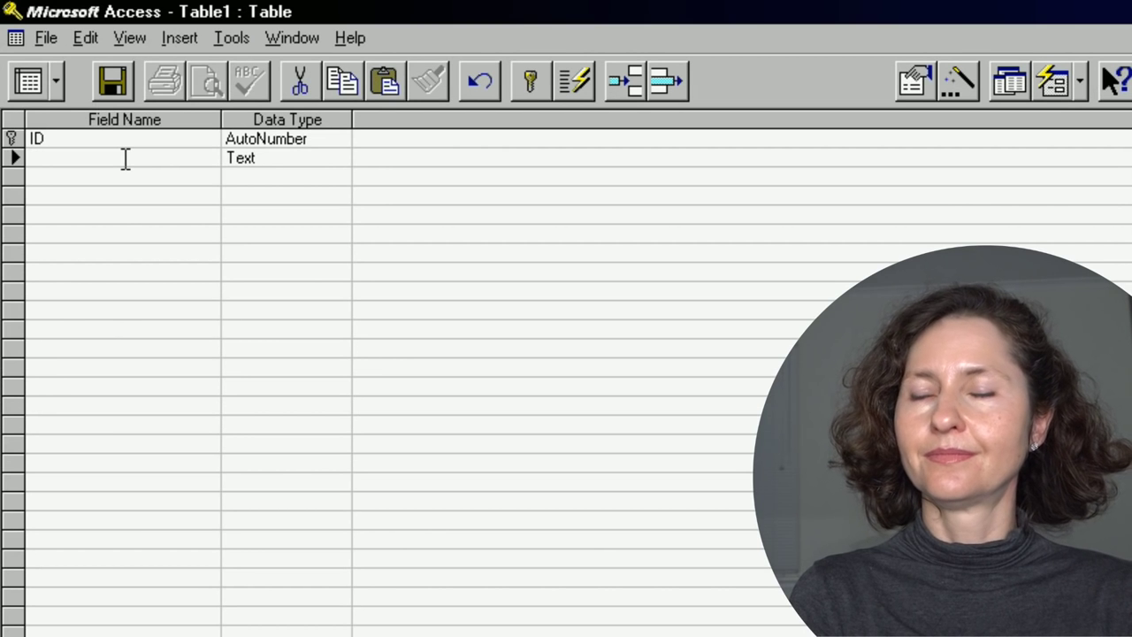
text(Namw)
key(BackSpace)
text(e)
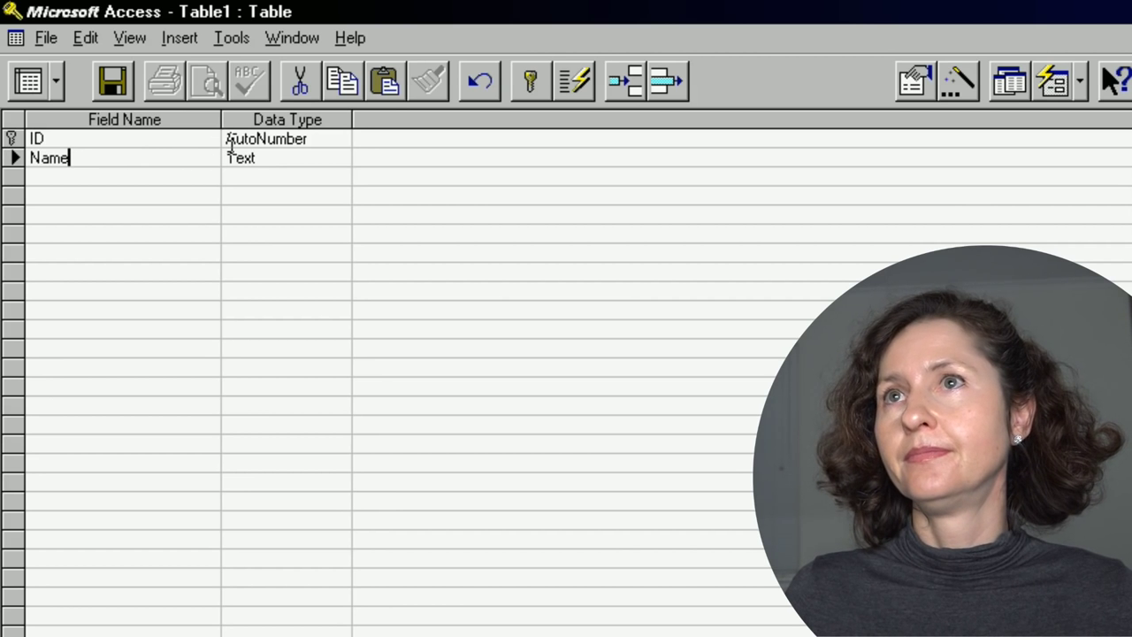
Add an 'Age' field with the Number data type.
click(112, 171)
text(Age)
key(Down)
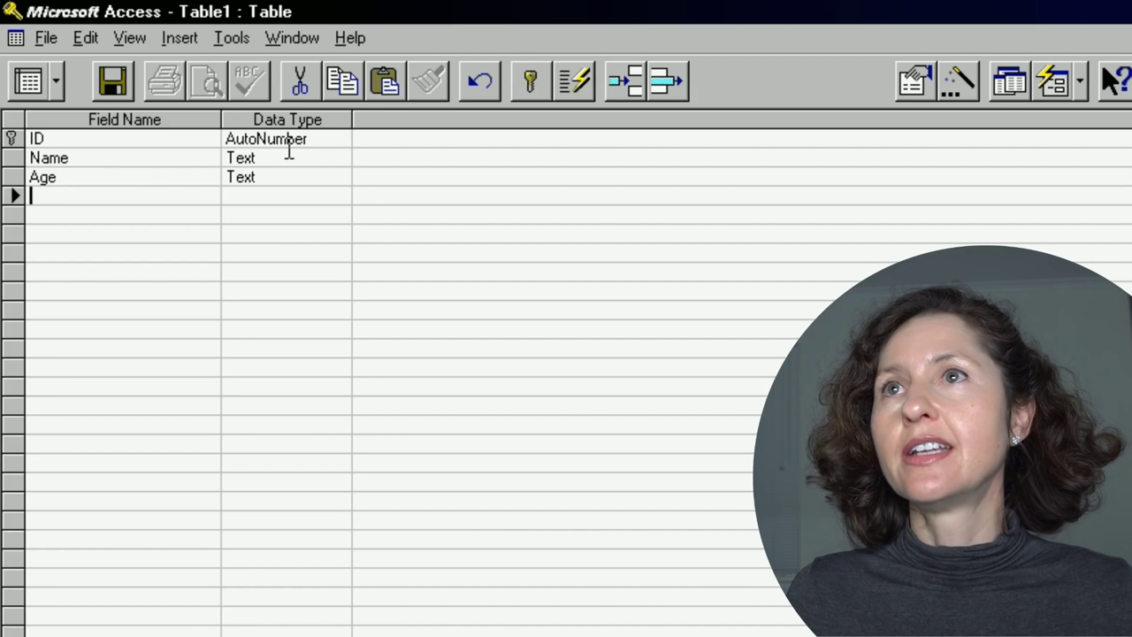
click(300, 177)
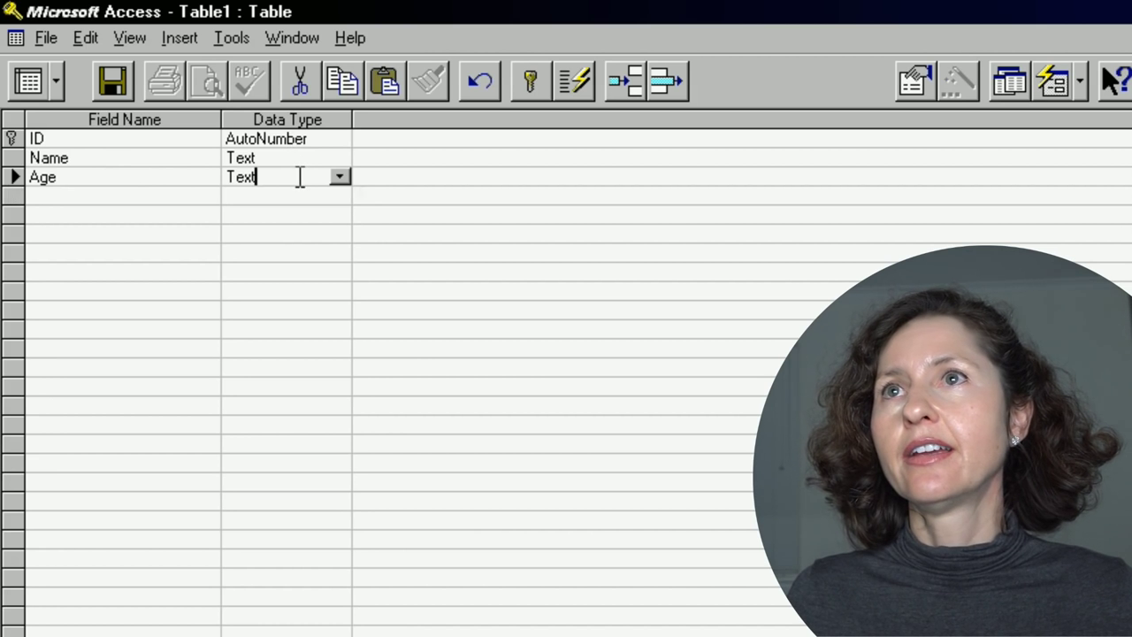
click(340, 176)
click(318, 235)
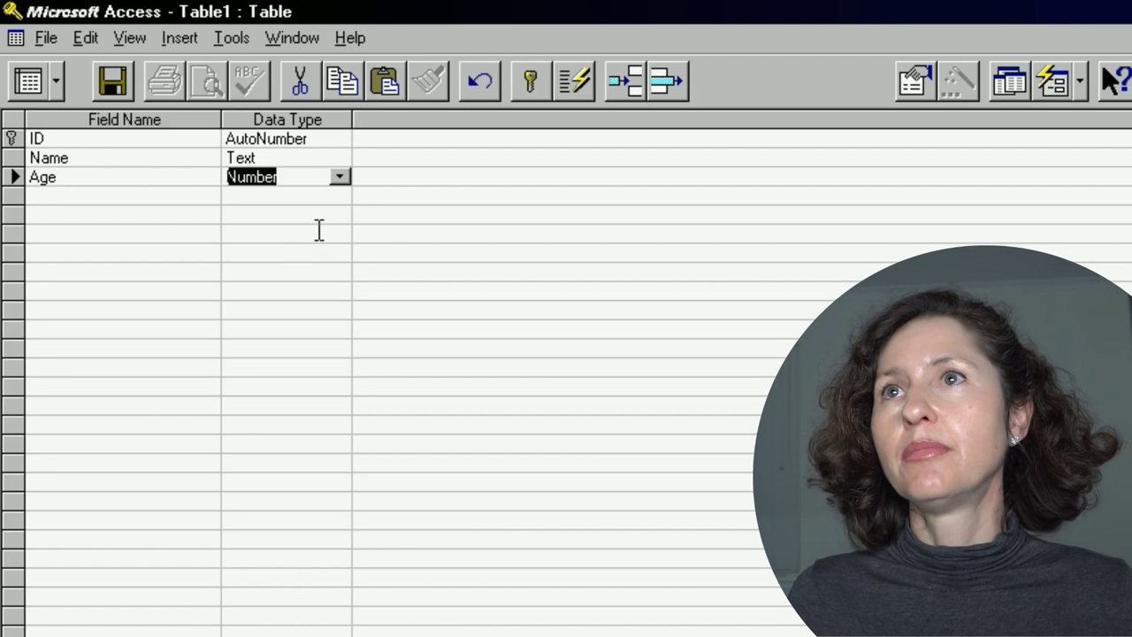
click(75, 176)
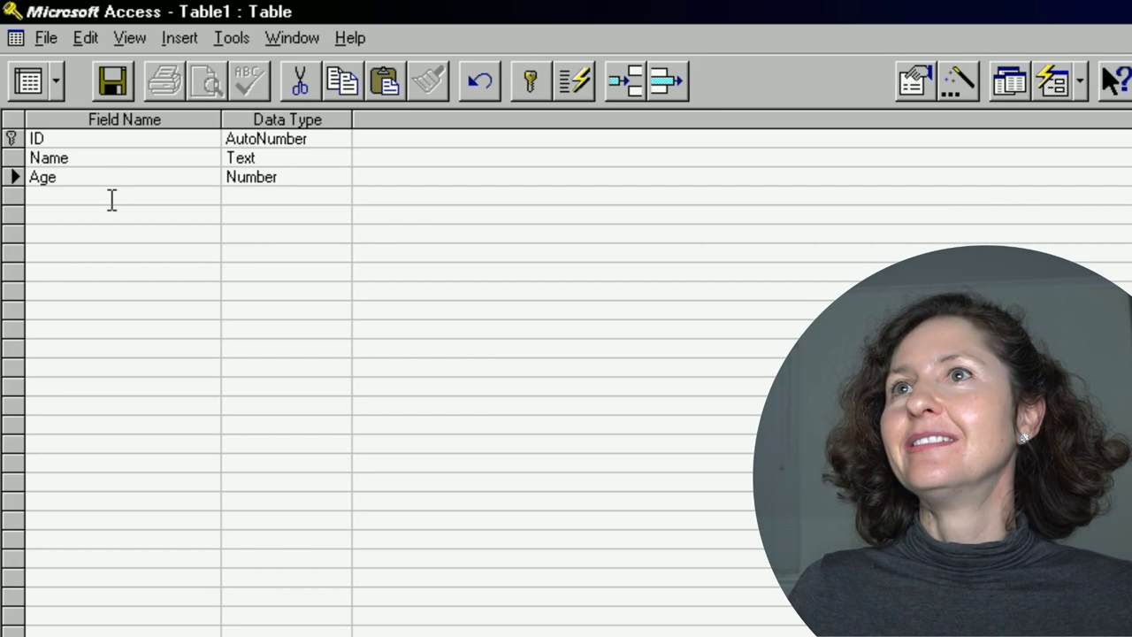
Add a 'Sentence' field with the Number data type.
click(108, 196)
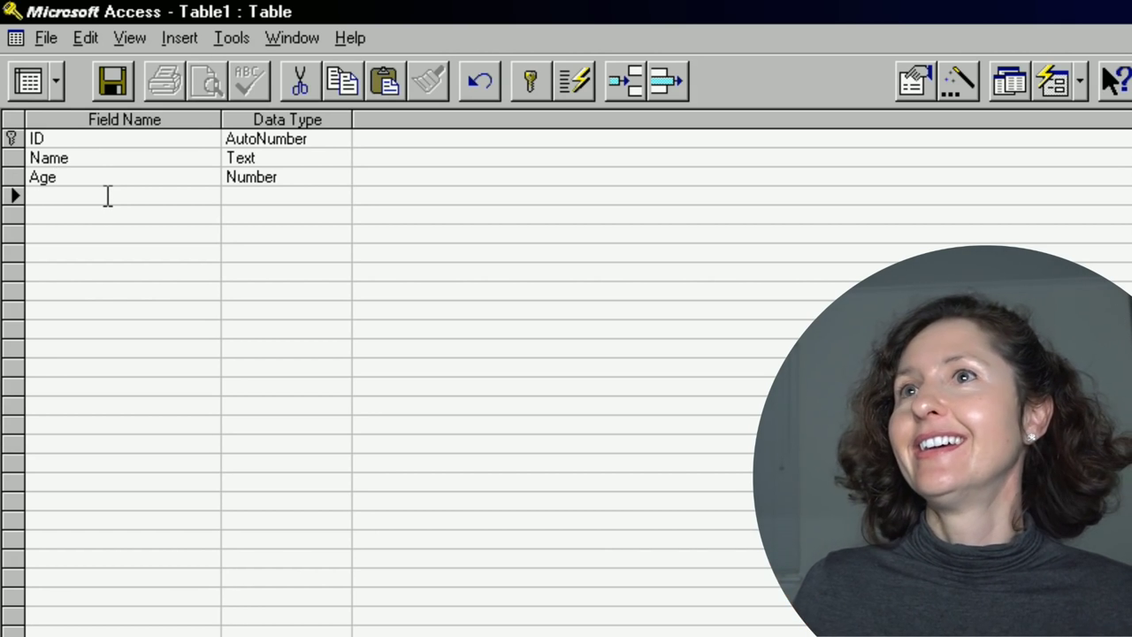
text(Sentence)
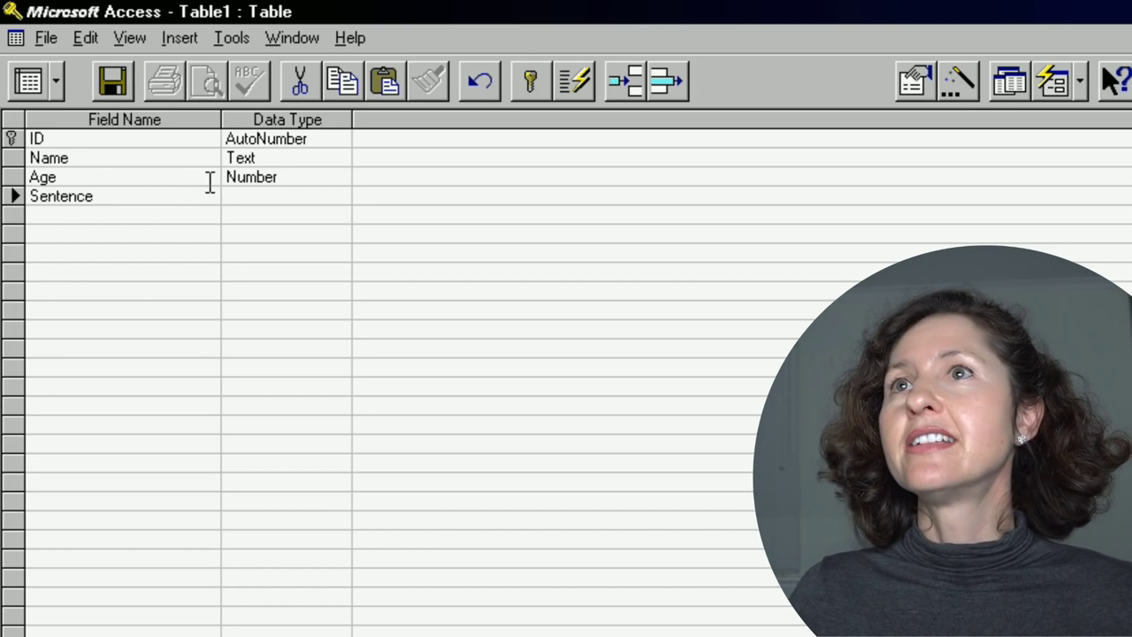
click(243, 195)
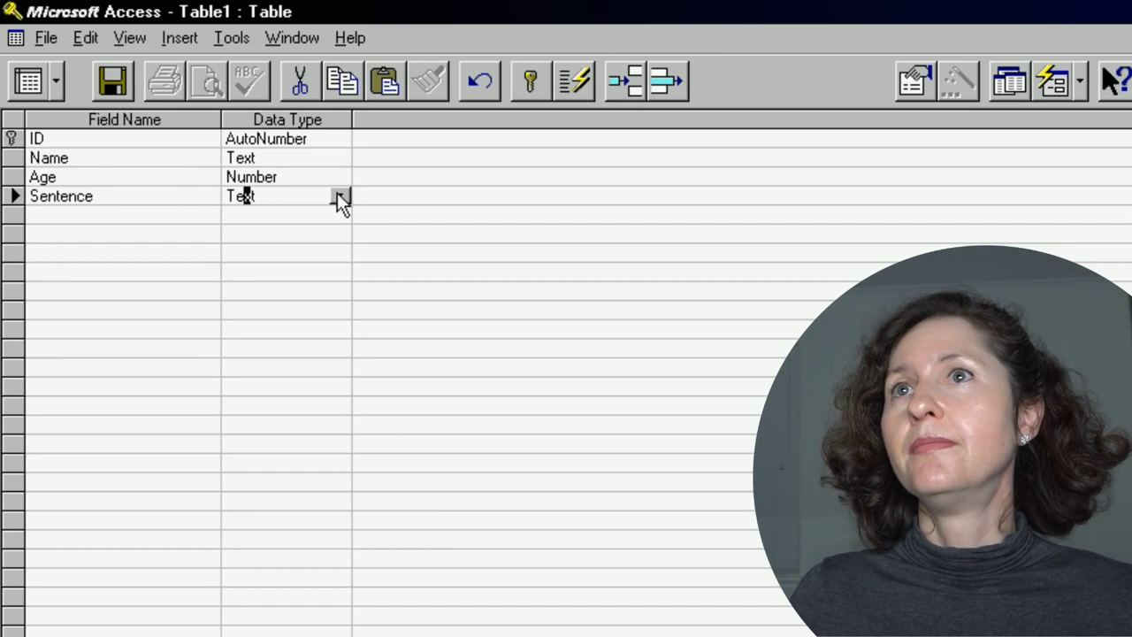
text(n)
click(134, 207)
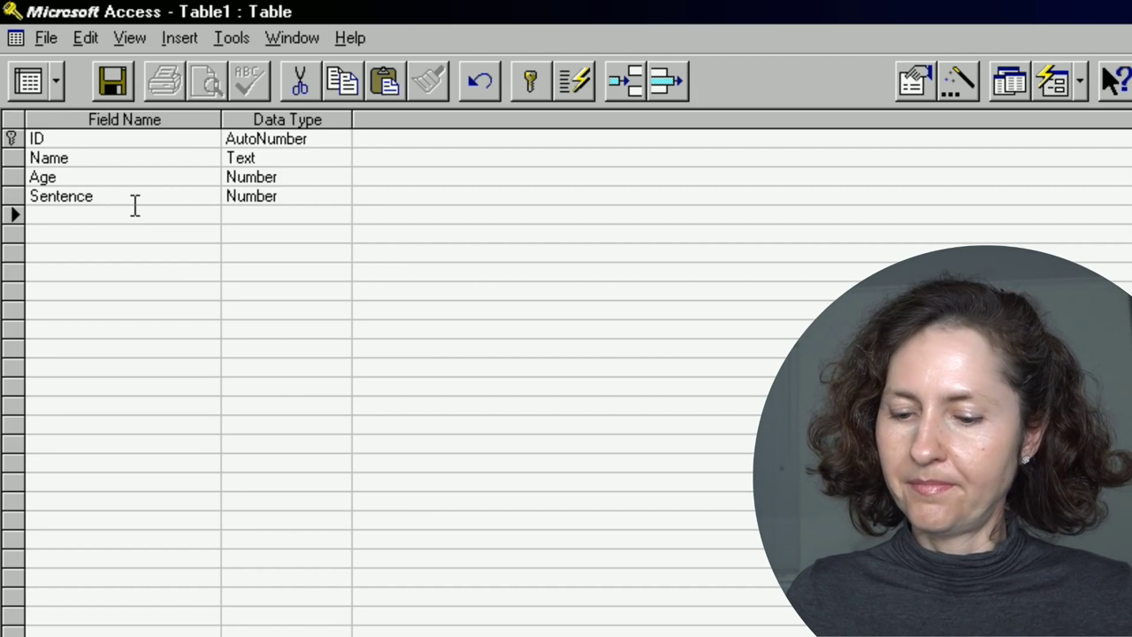
Add a 'Crime' field, keeping its data type as Text.
text(Crime)
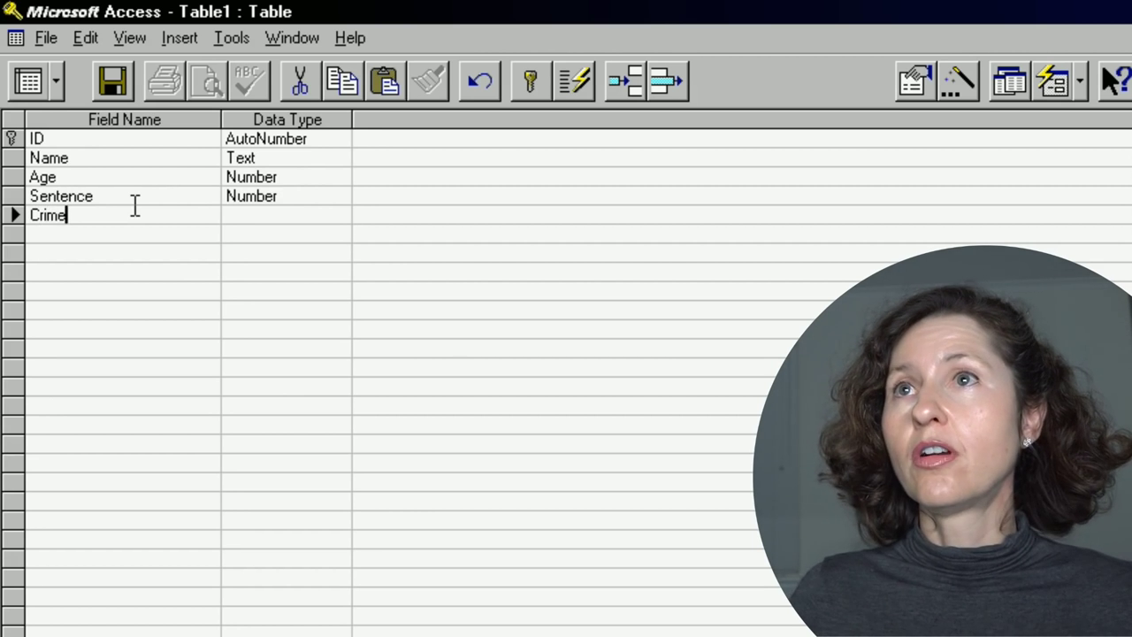
click(330, 213)
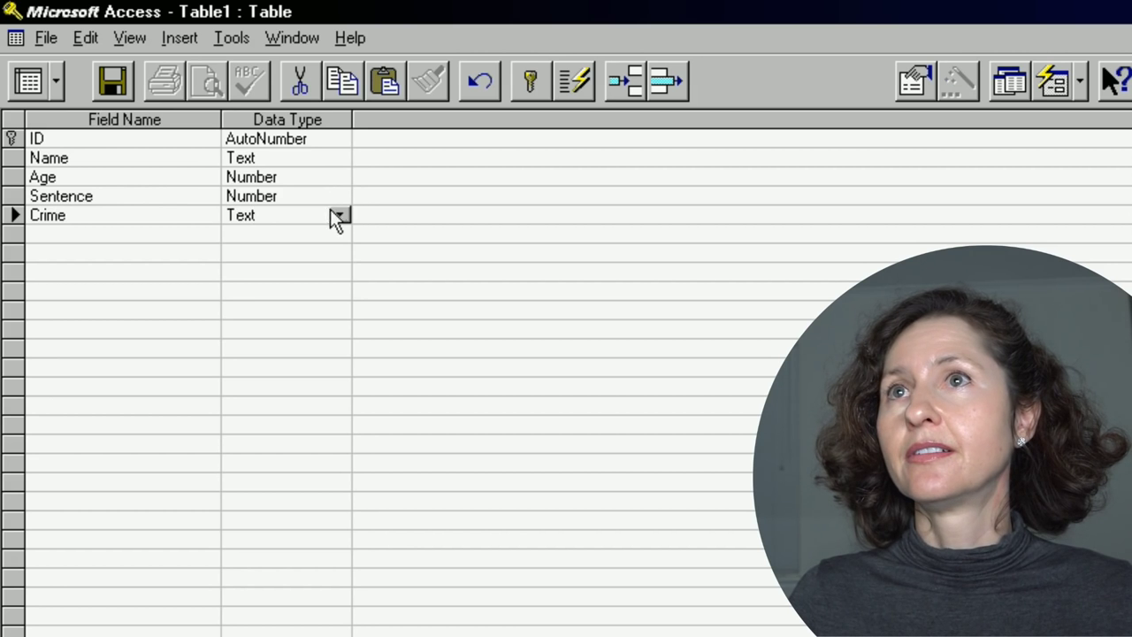
click(339, 215)
click(341, 214)
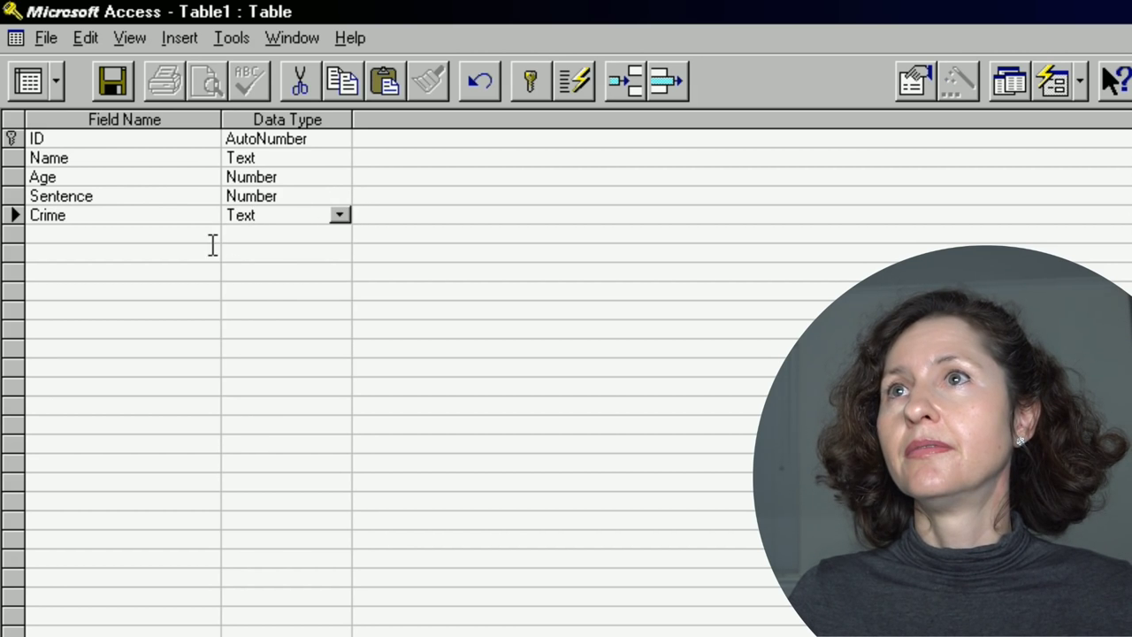
Add a 'Bail' field with the Yes/No data type.
click(125, 232)
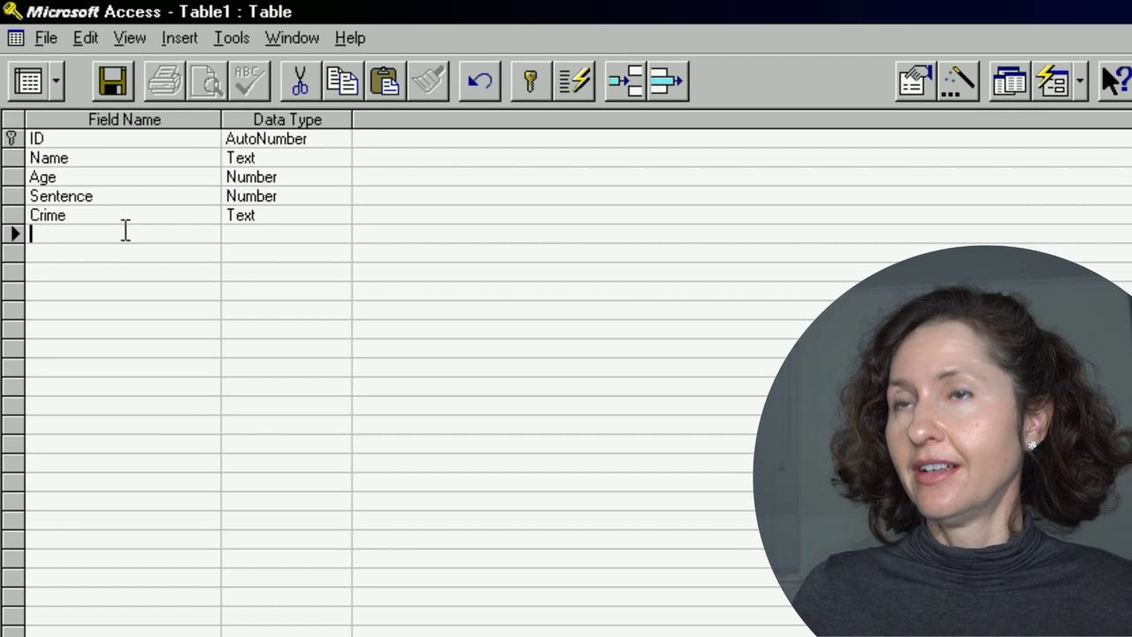
text(Bail)
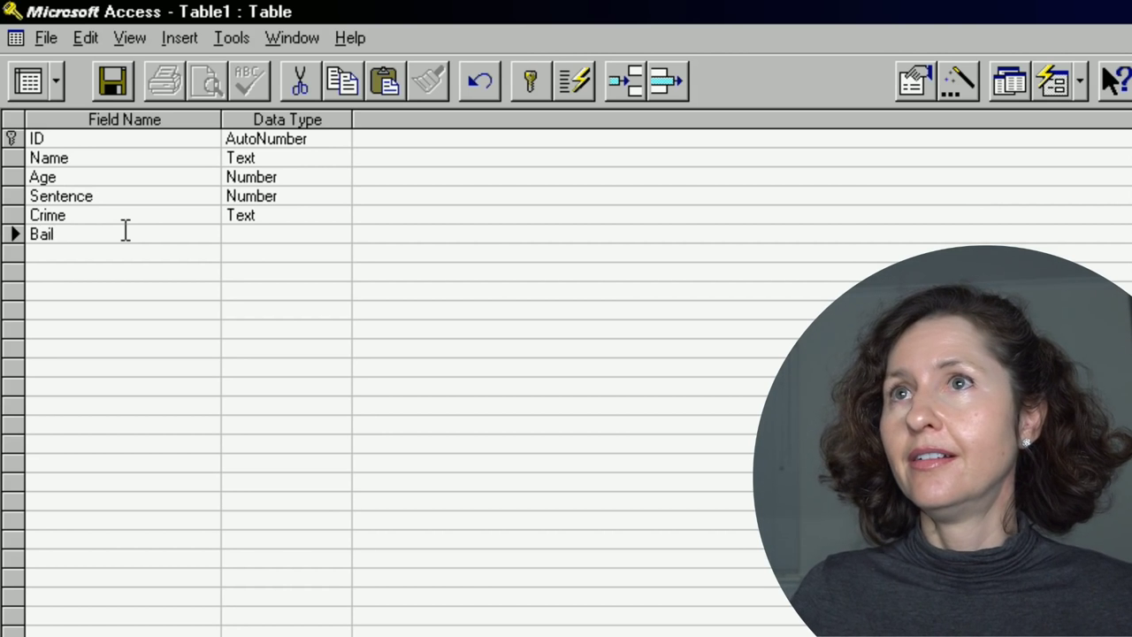
click(250, 214)
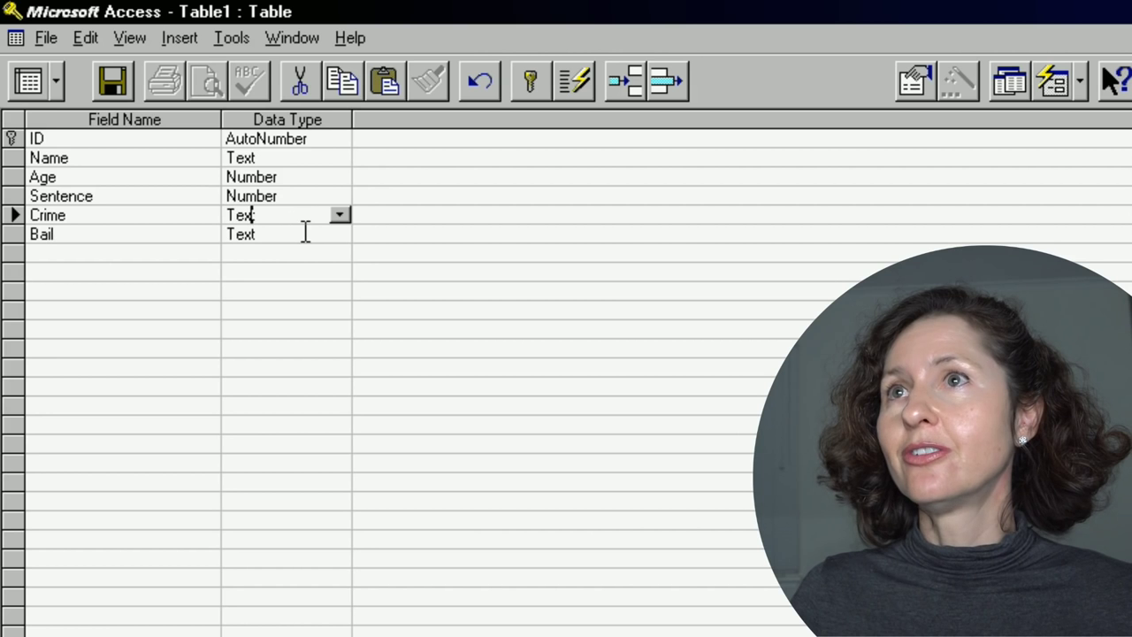
click(306, 232)
click(336, 233)
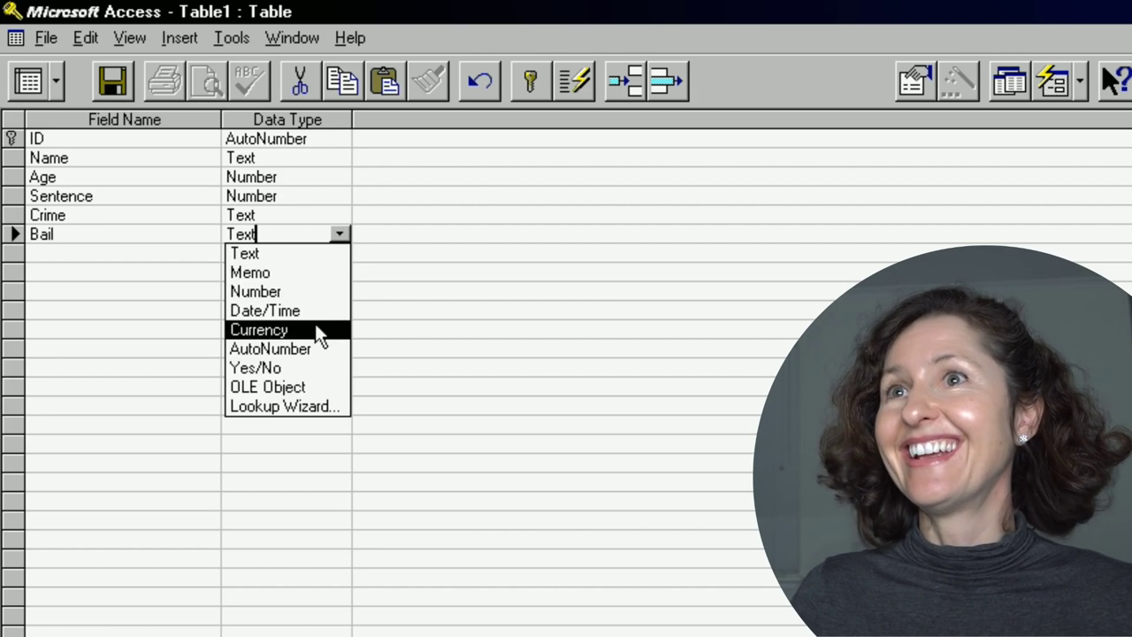
click(307, 365)
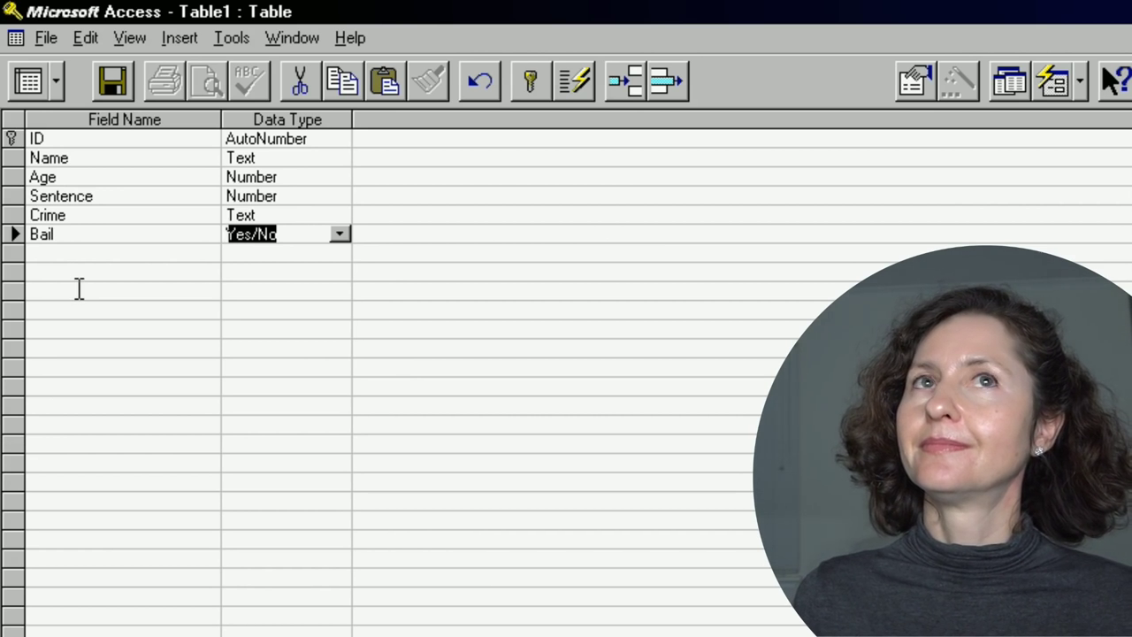
key(Tab)
key(Tab)
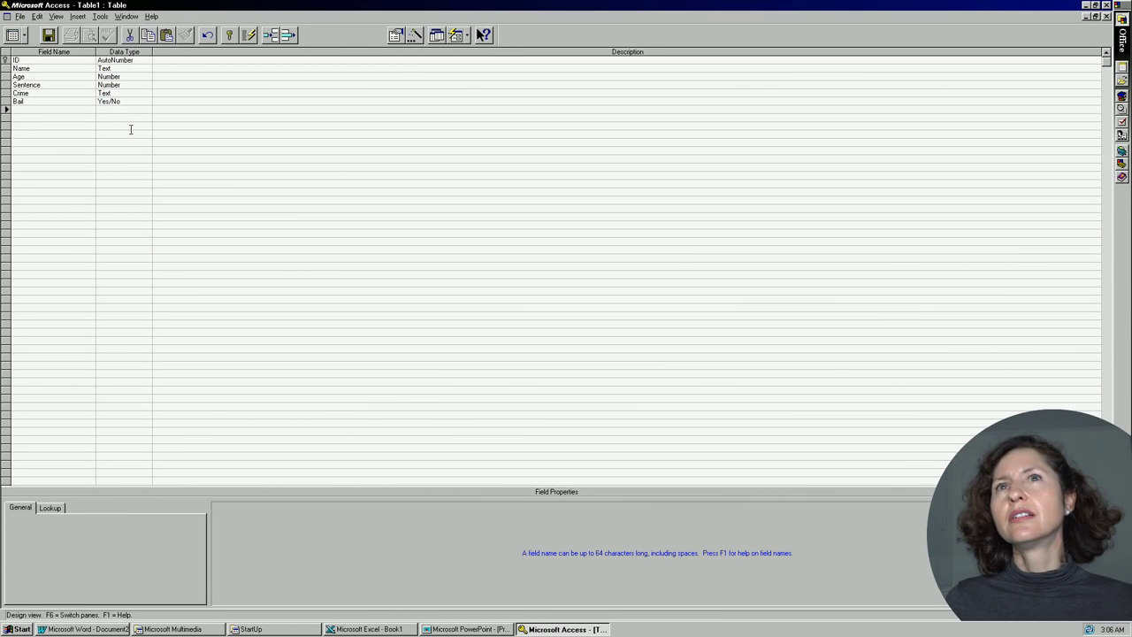
Switch Table1 to Datasheet view and enter record 1's name, age 71 and sentence 80.
key(Tab)
key(Tab)
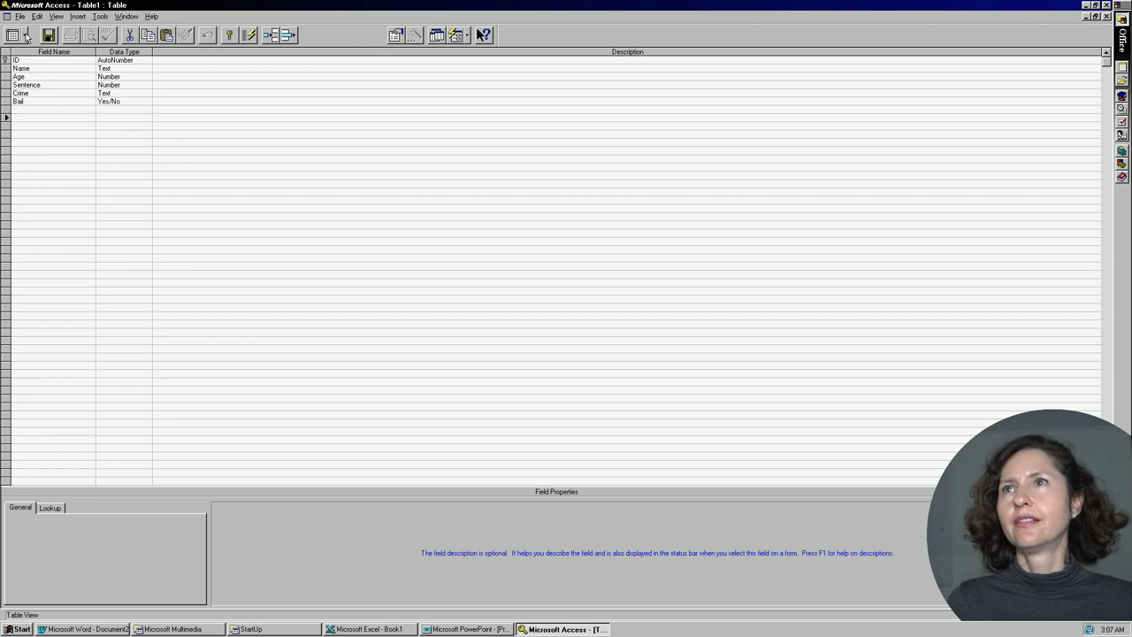
click(26, 35)
click(53, 64)
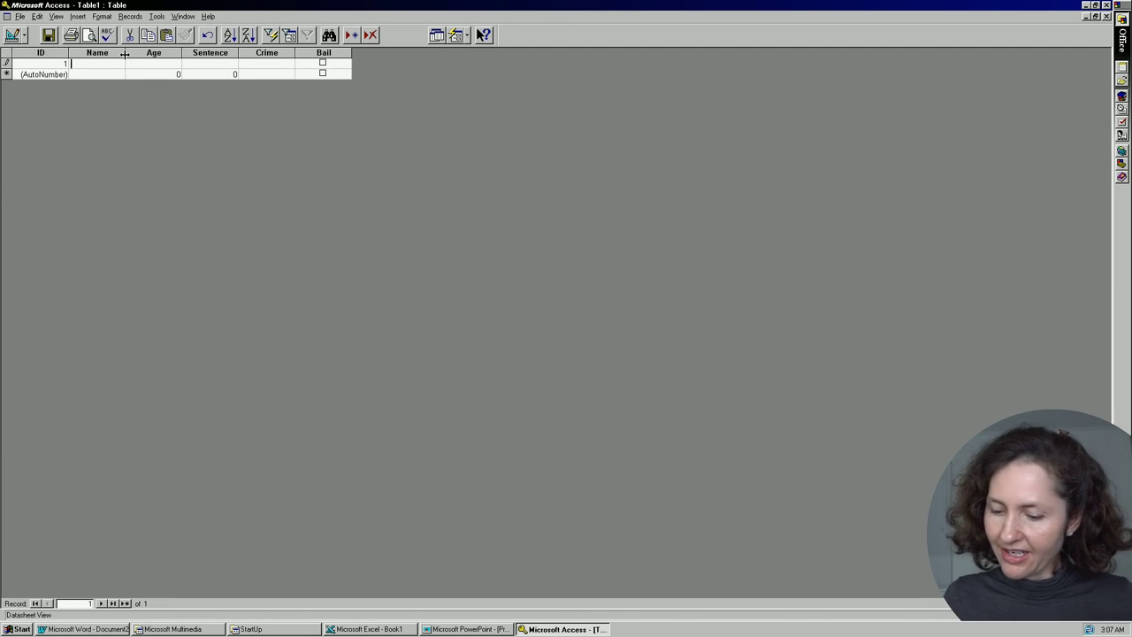
text(Donald Trump)
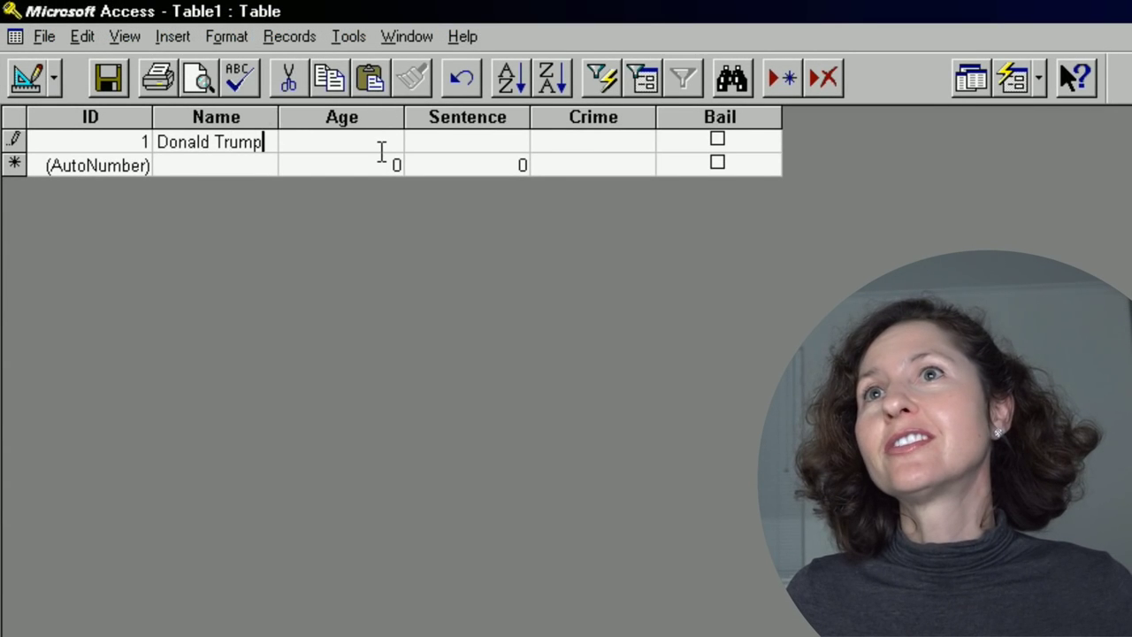
click(377, 143)
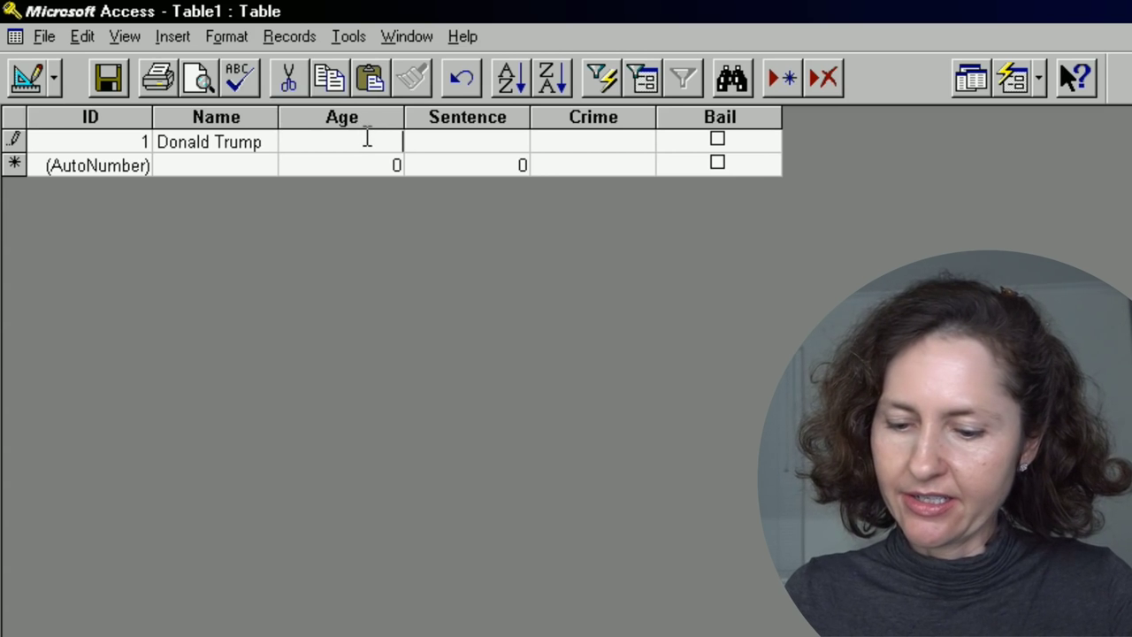
text(58)
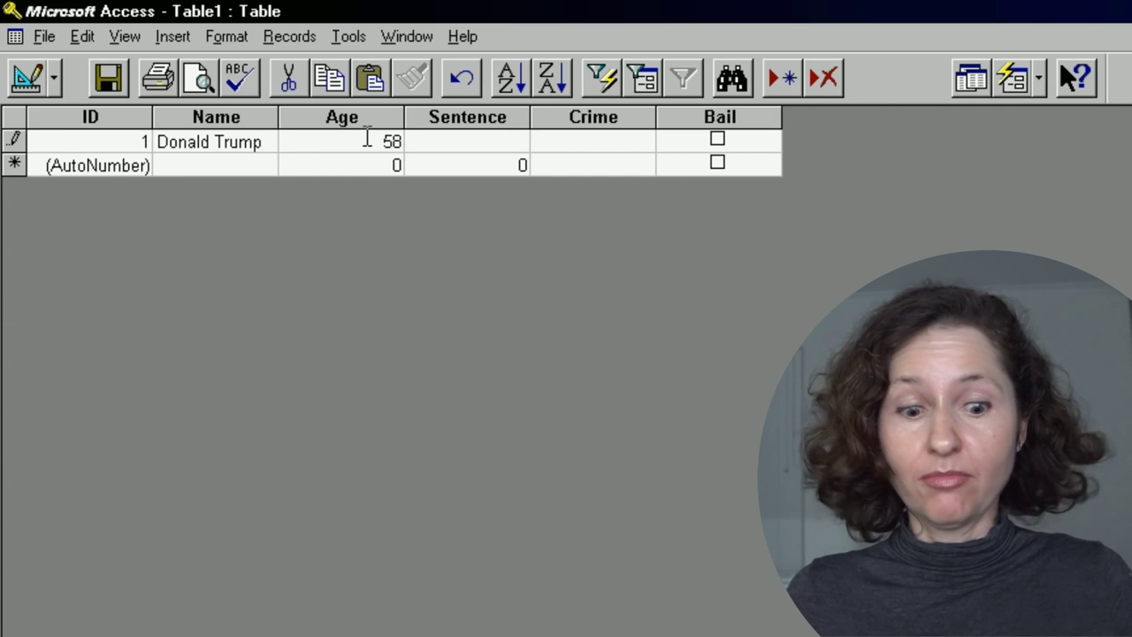
key(BackSpace)
key(BackSpace)
text(71)
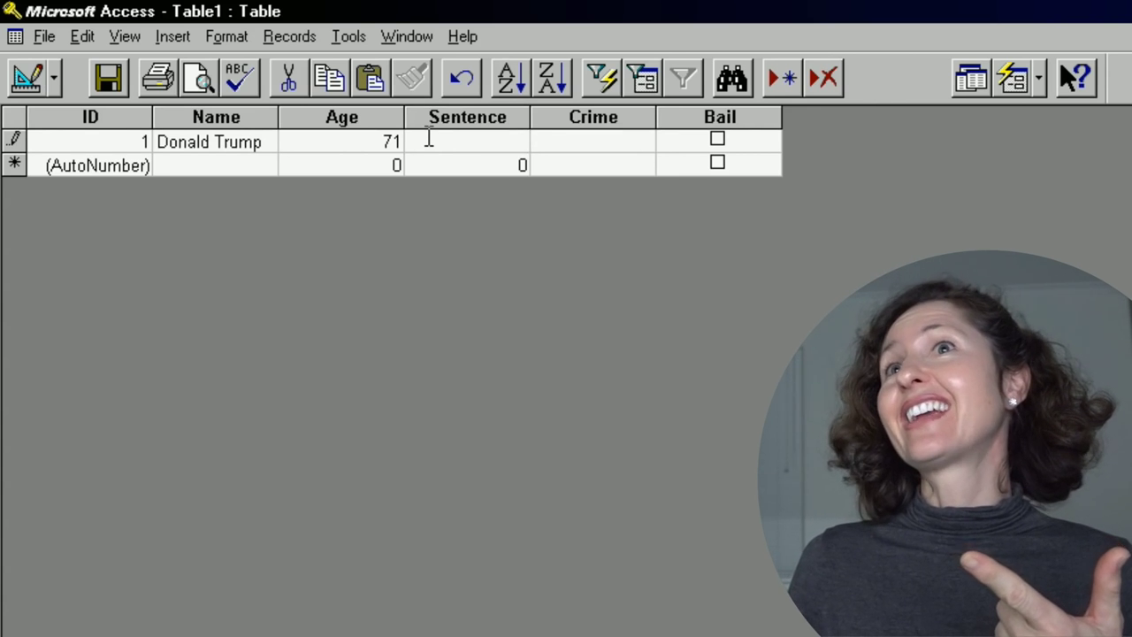
text(80)
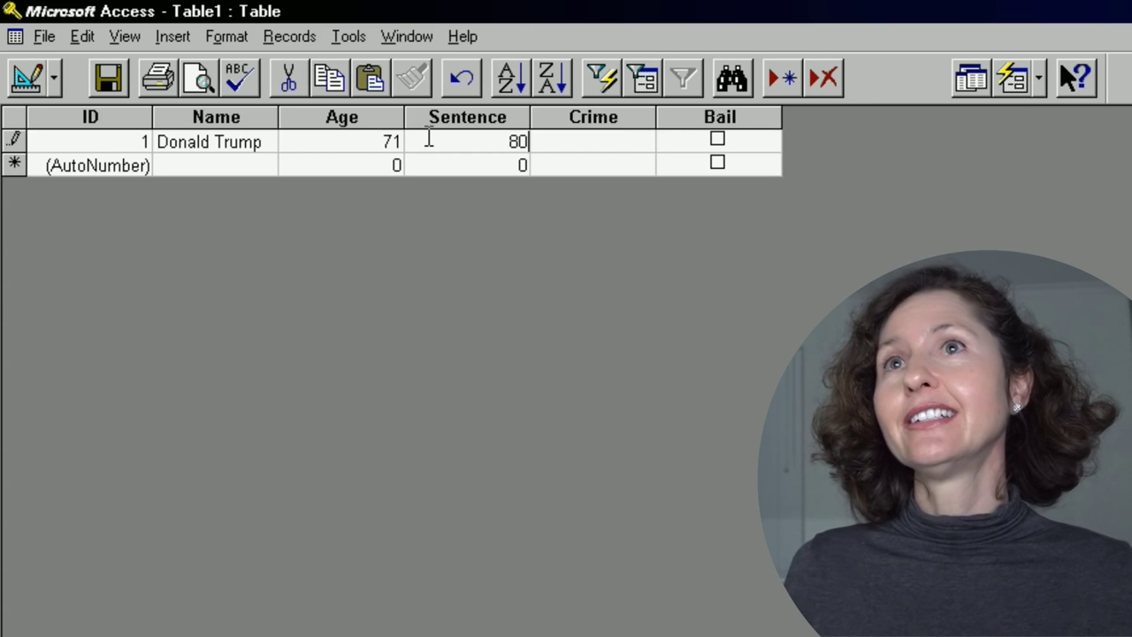
Give record 1 the crime 'Stole a packet of chips from Target'.
click(566, 139)
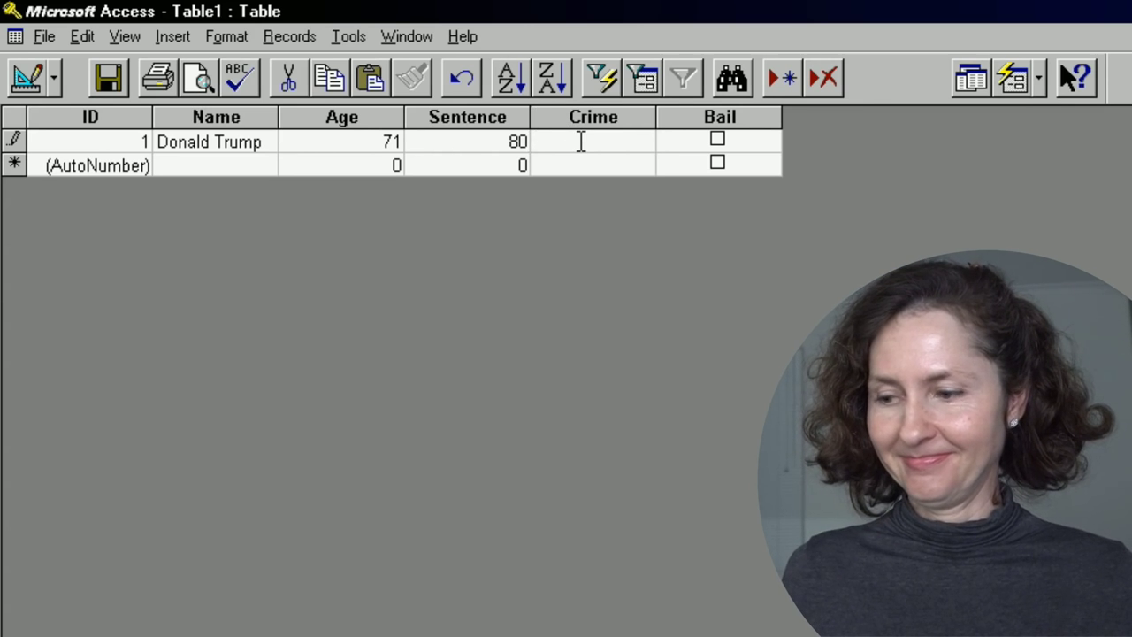
text(Stole a pa)
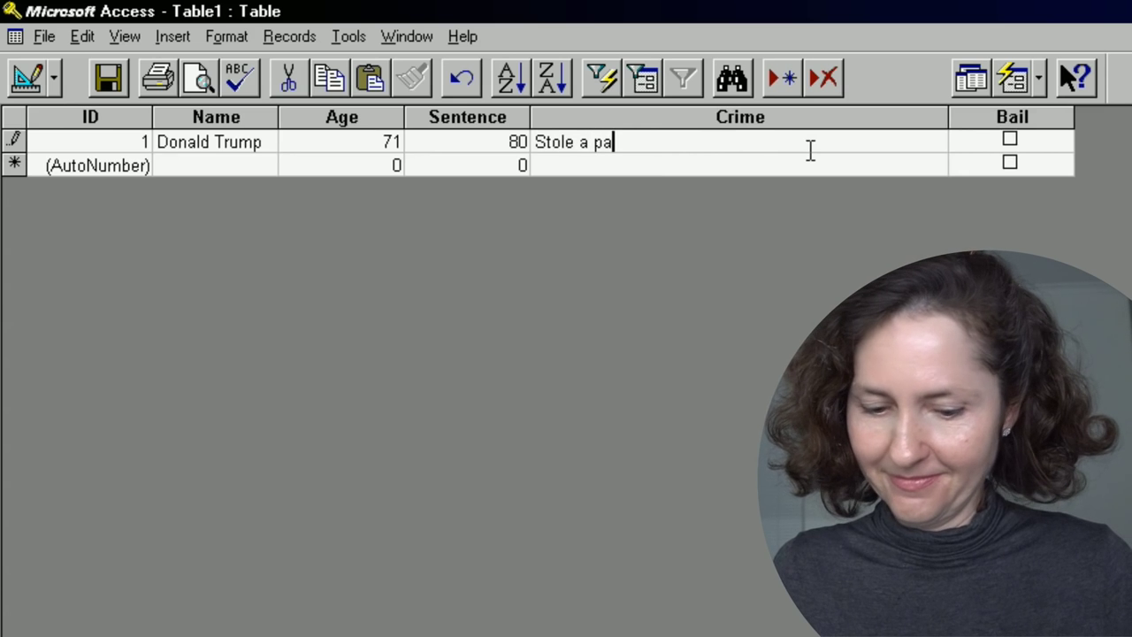
text(cket o)
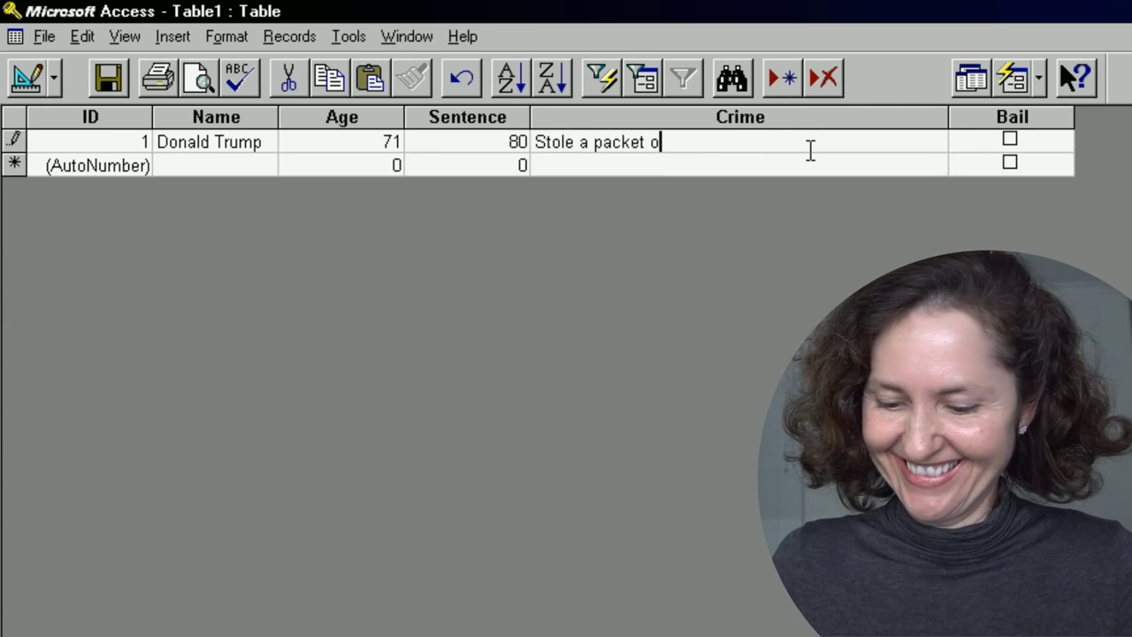
text(g)
key(BackSpace)
text(f chi)
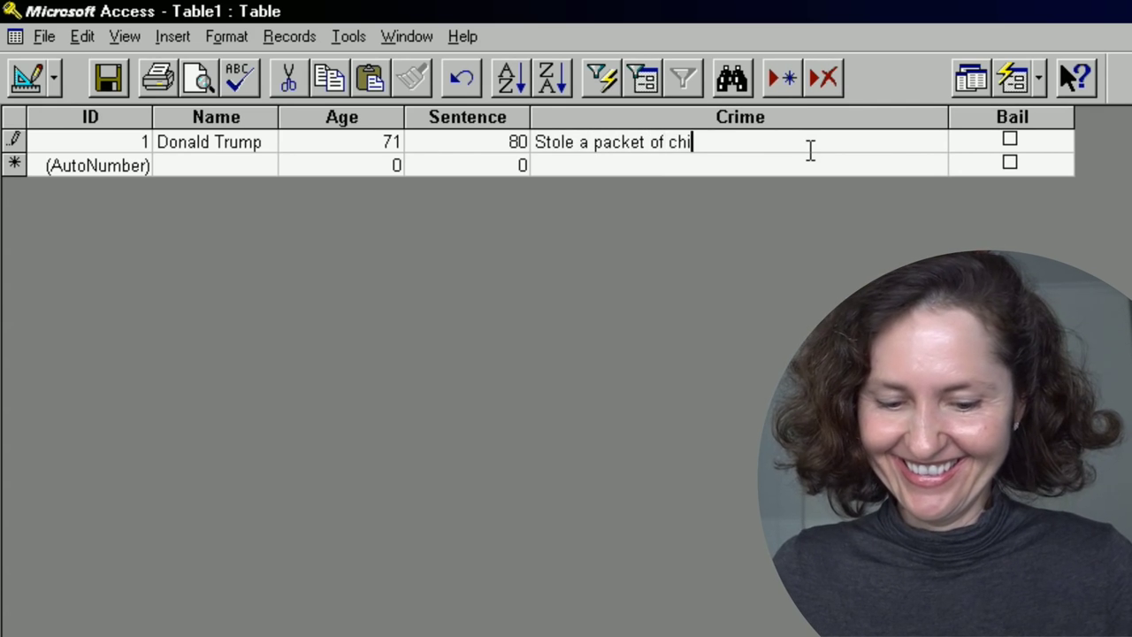
text(ps from Ta)
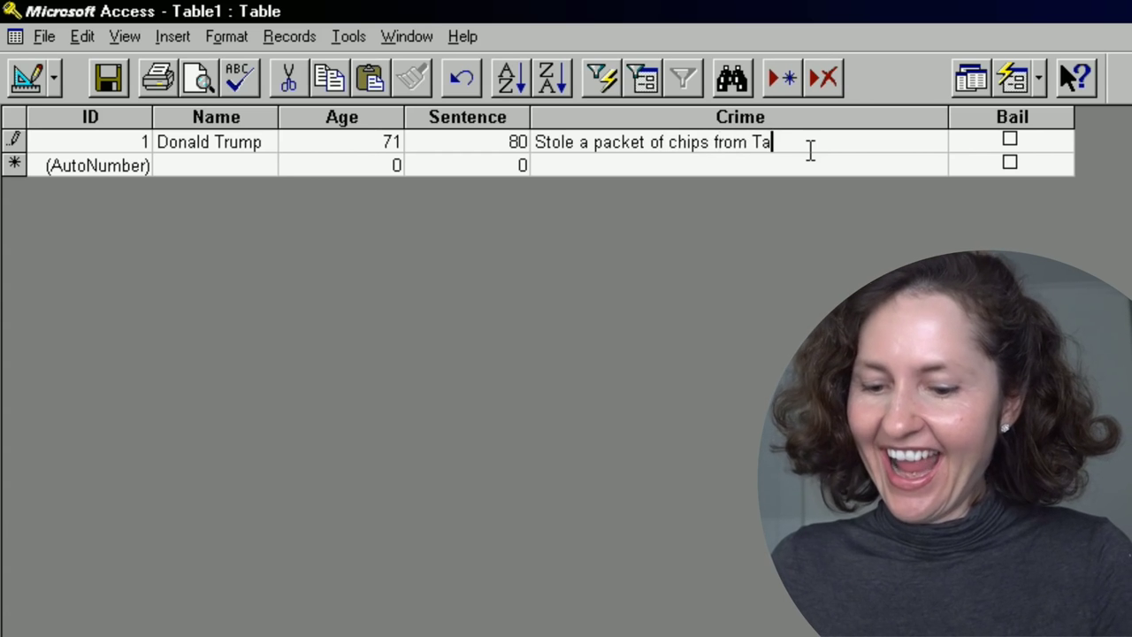
text(rget)
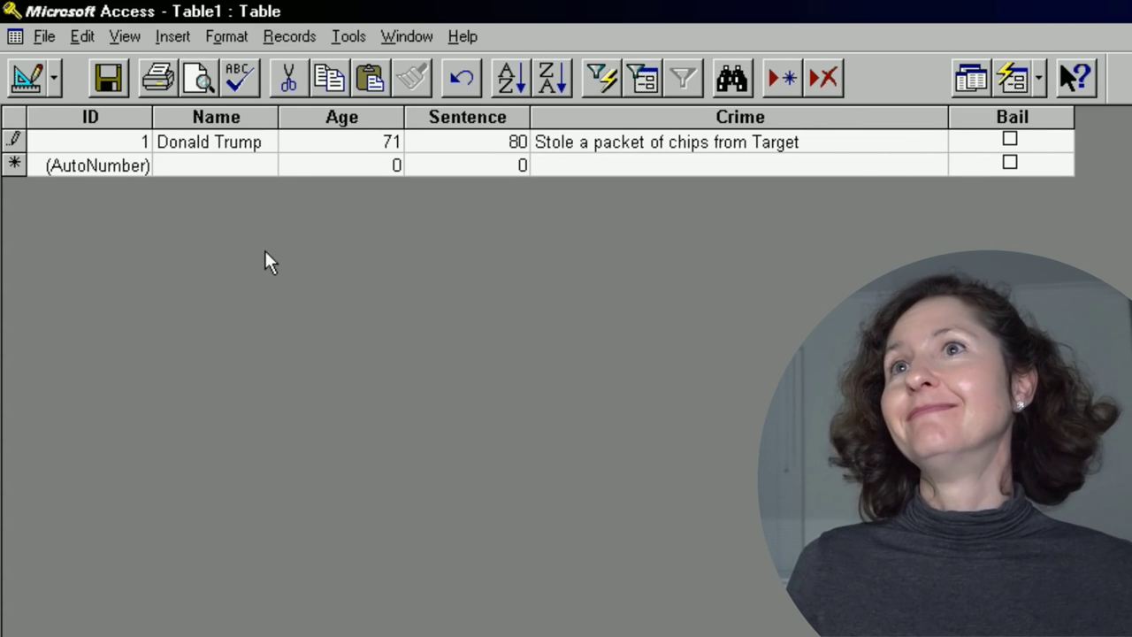
click(253, 166)
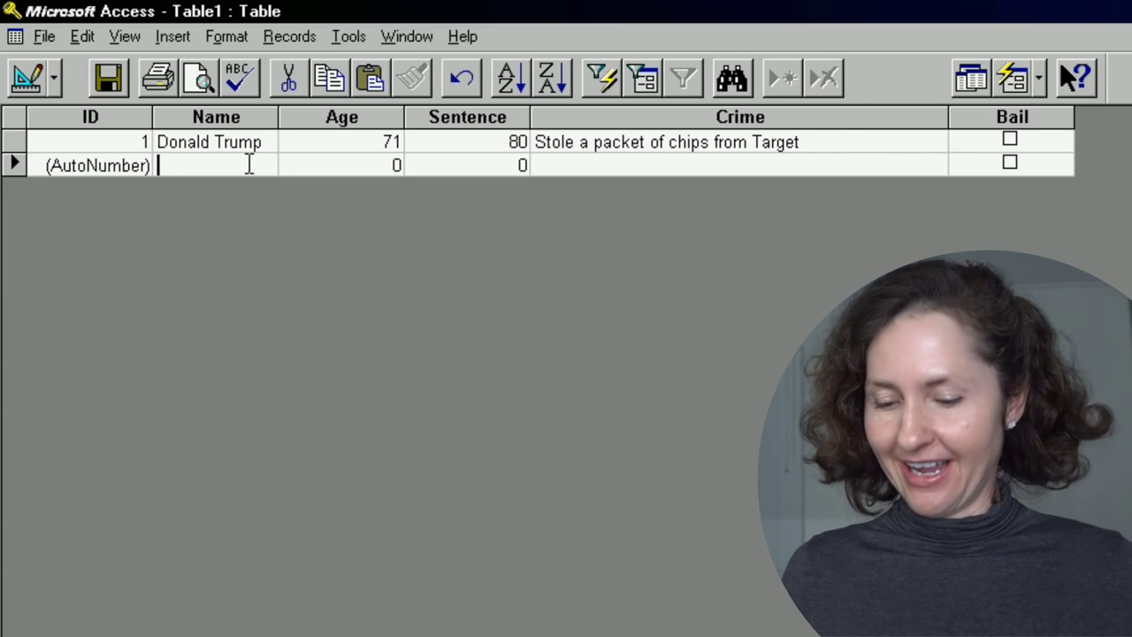
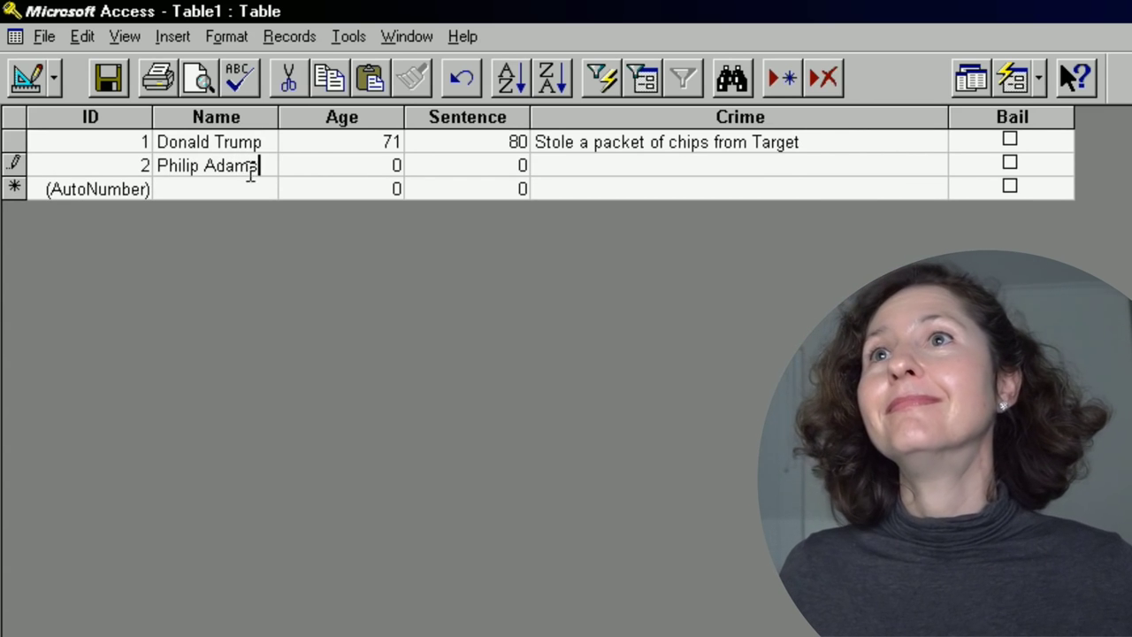
Start record 2 with a person's name, a corrected age and sentence 2.
key(Tab)
text(240)
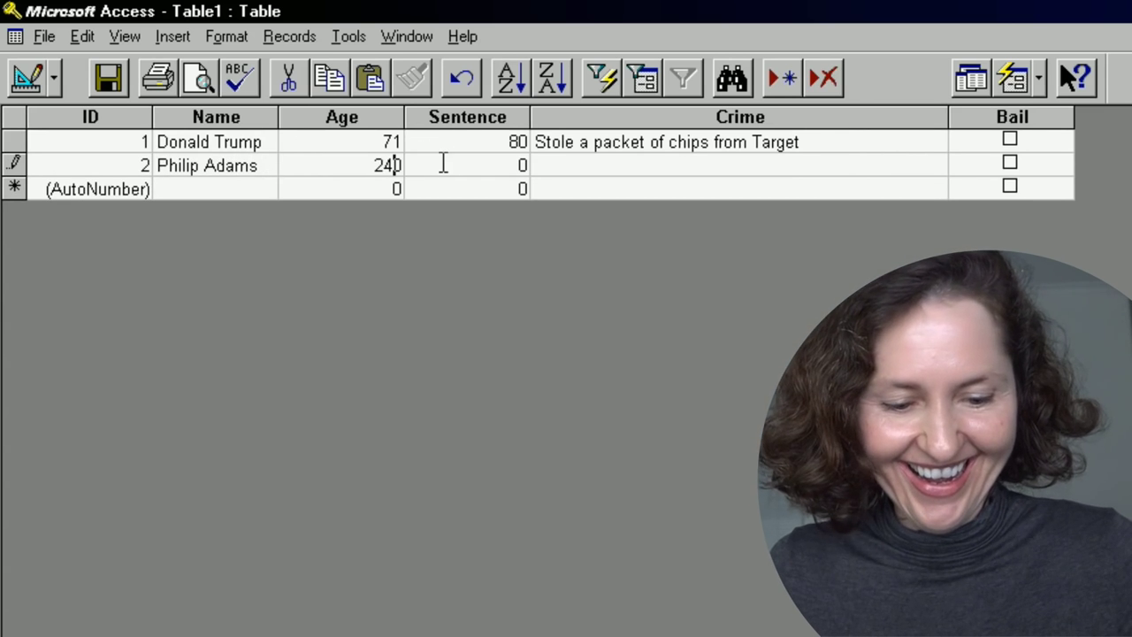
key(BackSpace)
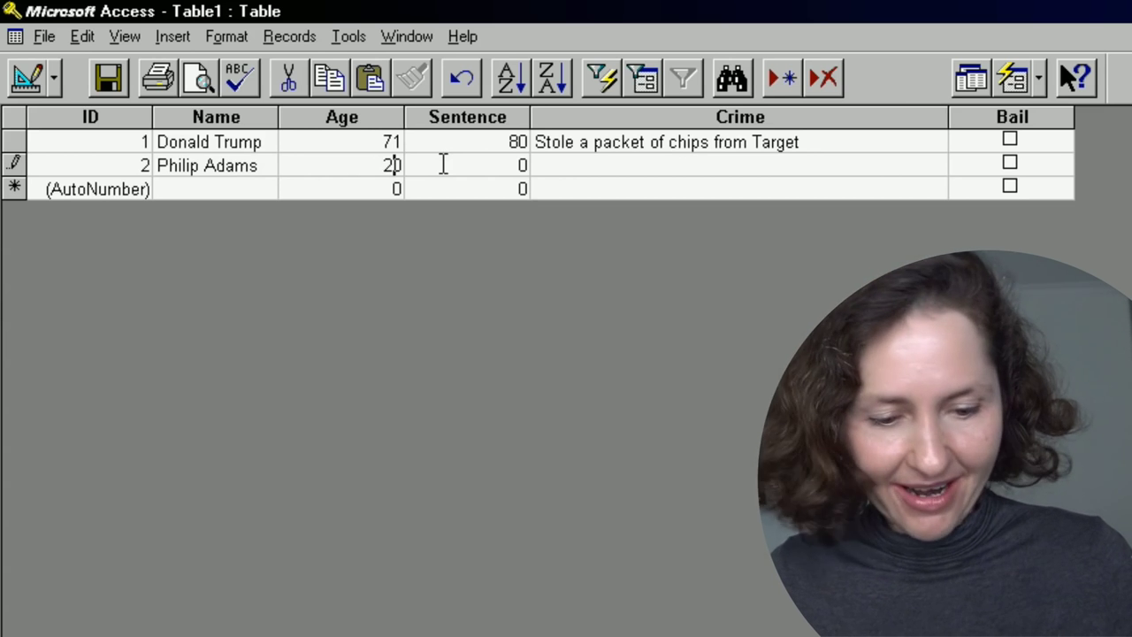
key(Delete)
text(4)
key(Tab)
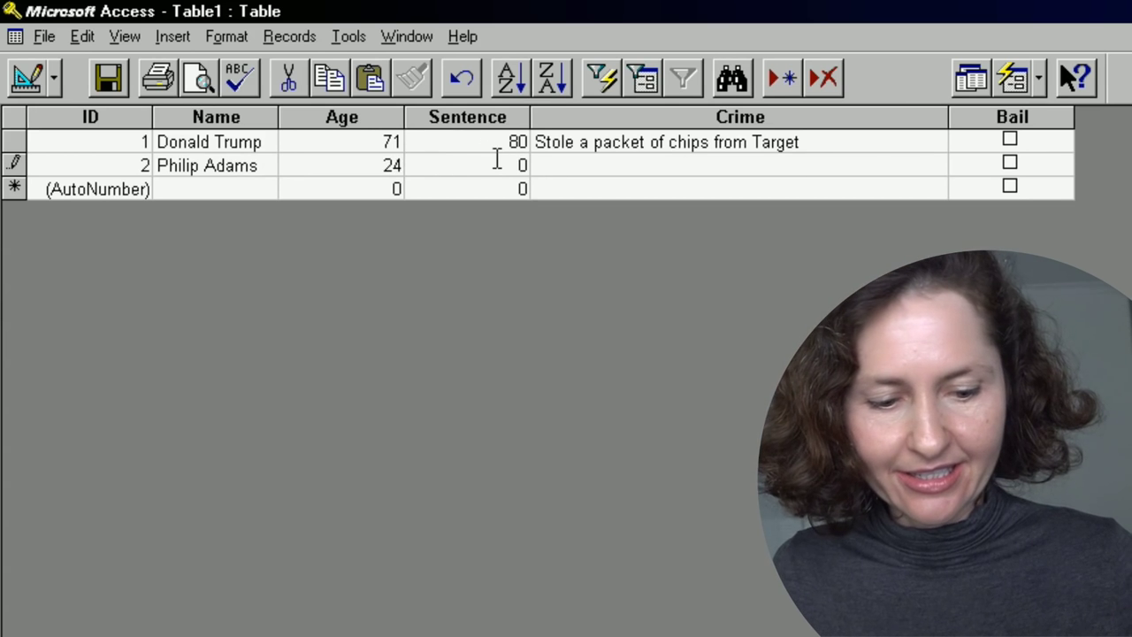
key(BackSpace)
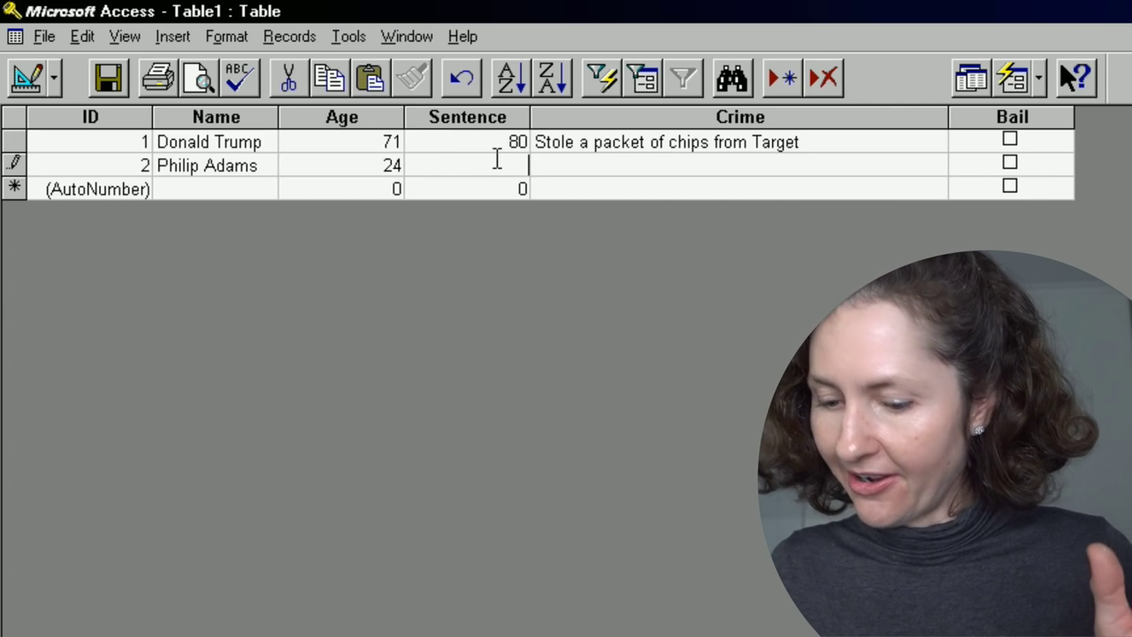
text(2)
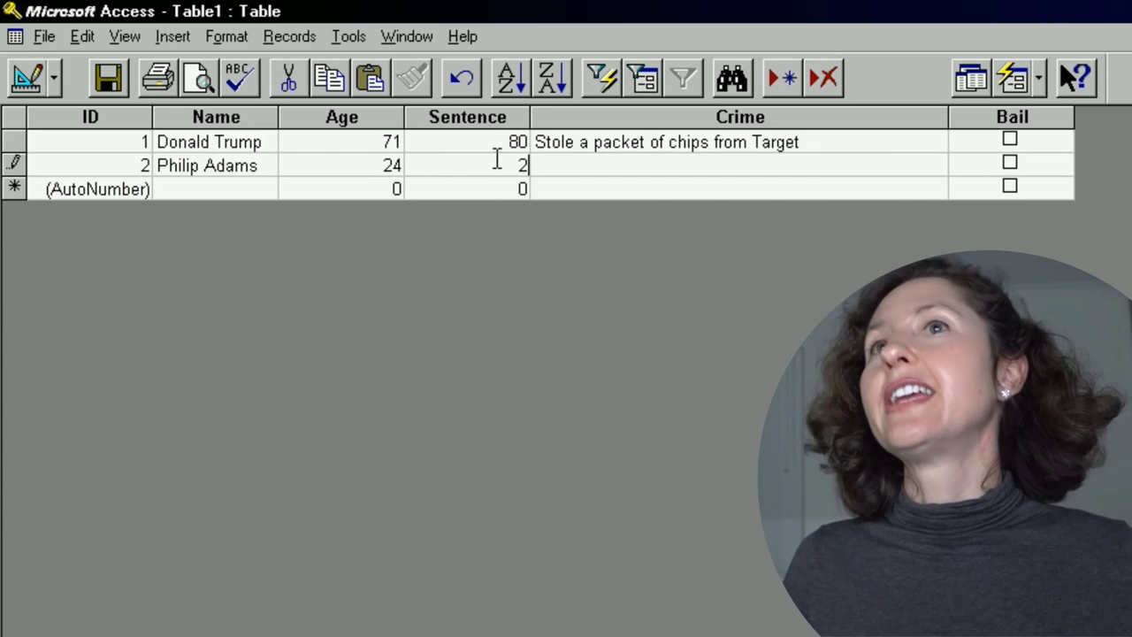
Give record 2 a crime saying it gave record 1's person 'the above idea', and tick its Bail.
key(Tab)
text(Help)
key(BackSpace)
key(BackSpace)
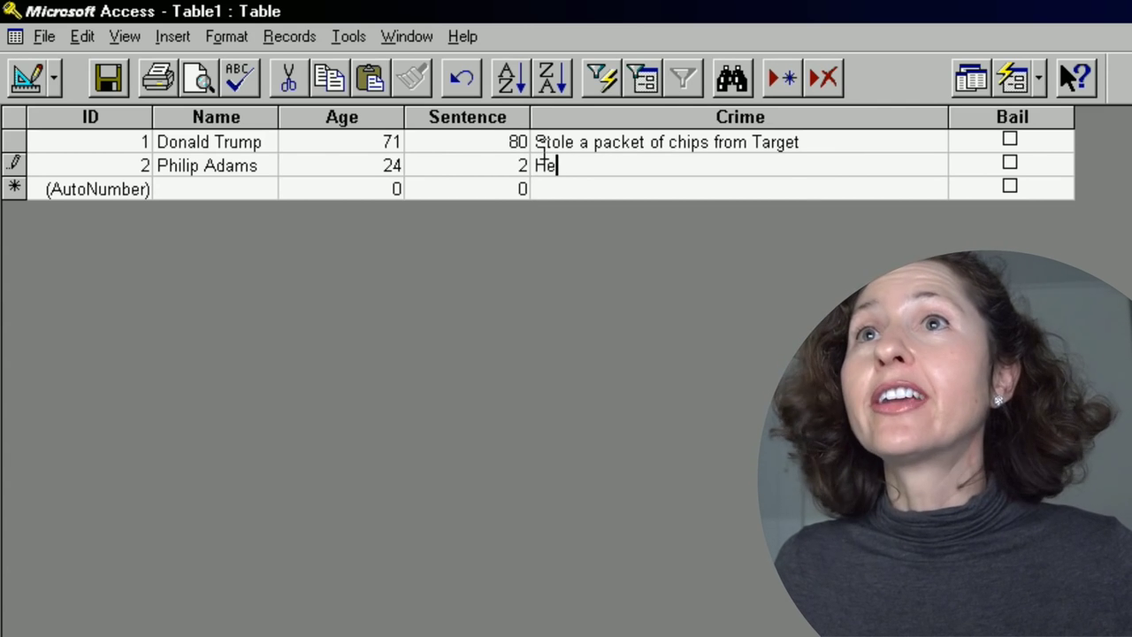
key(BackSpace)
key(BackSpace)
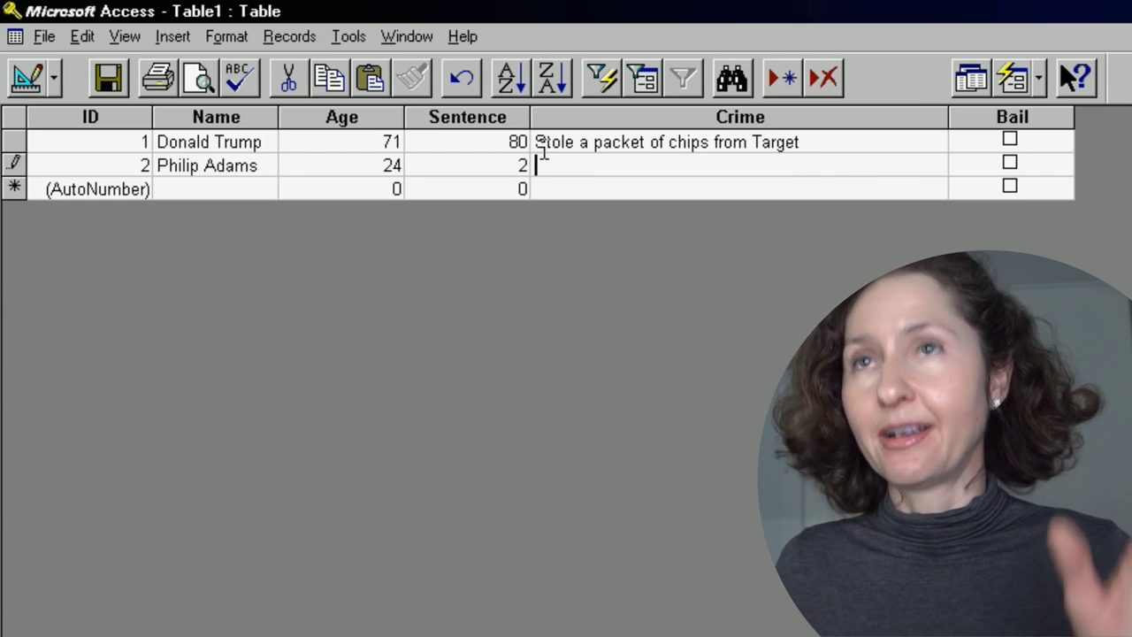
text(Gave Donald Trump the above idea)
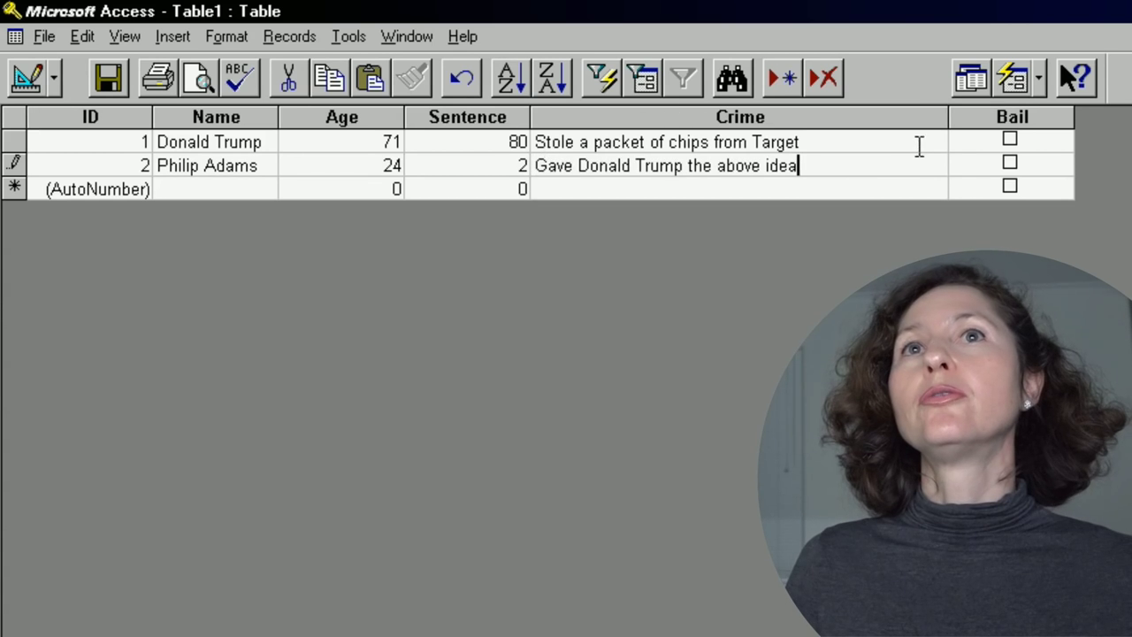
click(1010, 163)
click(182, 188)
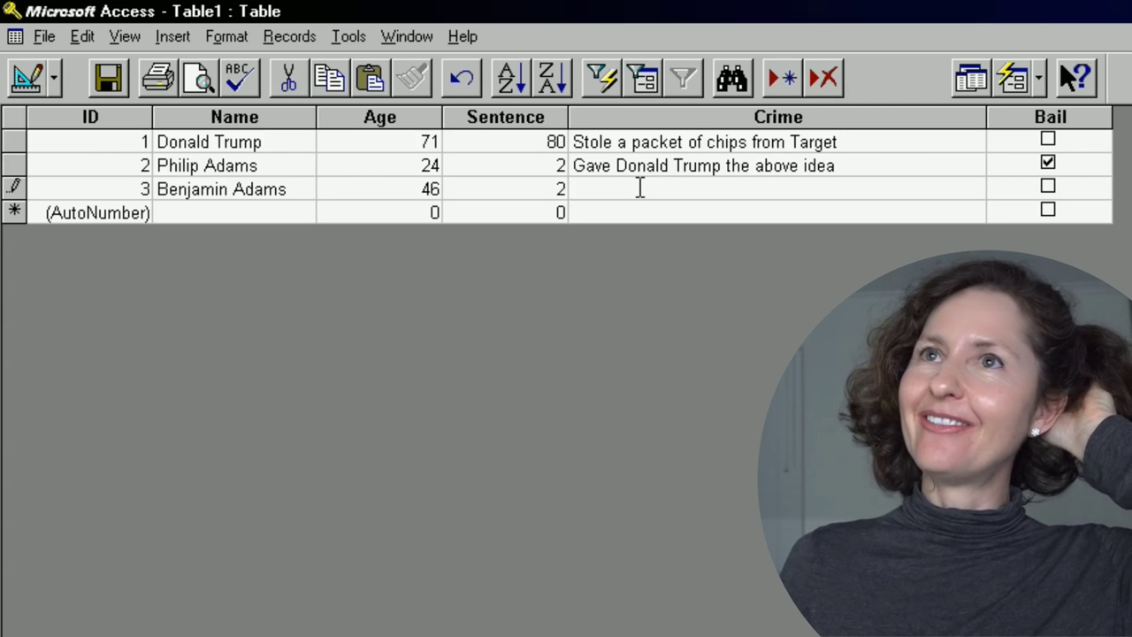
Give record 3 a crime about watching the chips being stolen, and tick its Bail.
text(Watched Donald Trump)
text( st)
text(eal the packet of chips)
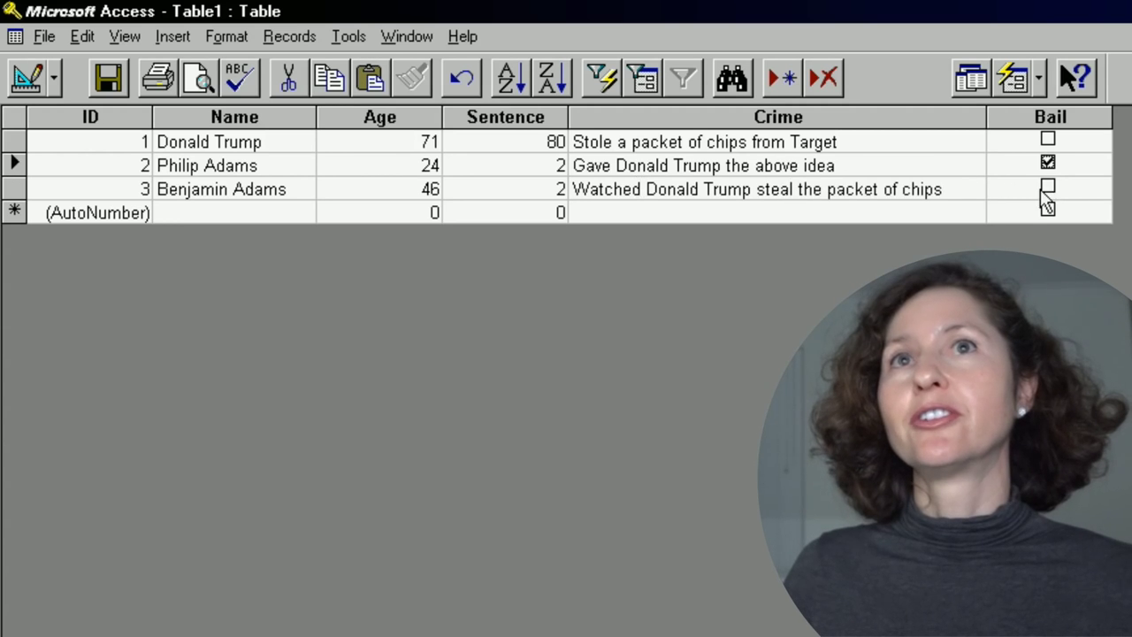
click(1048, 187)
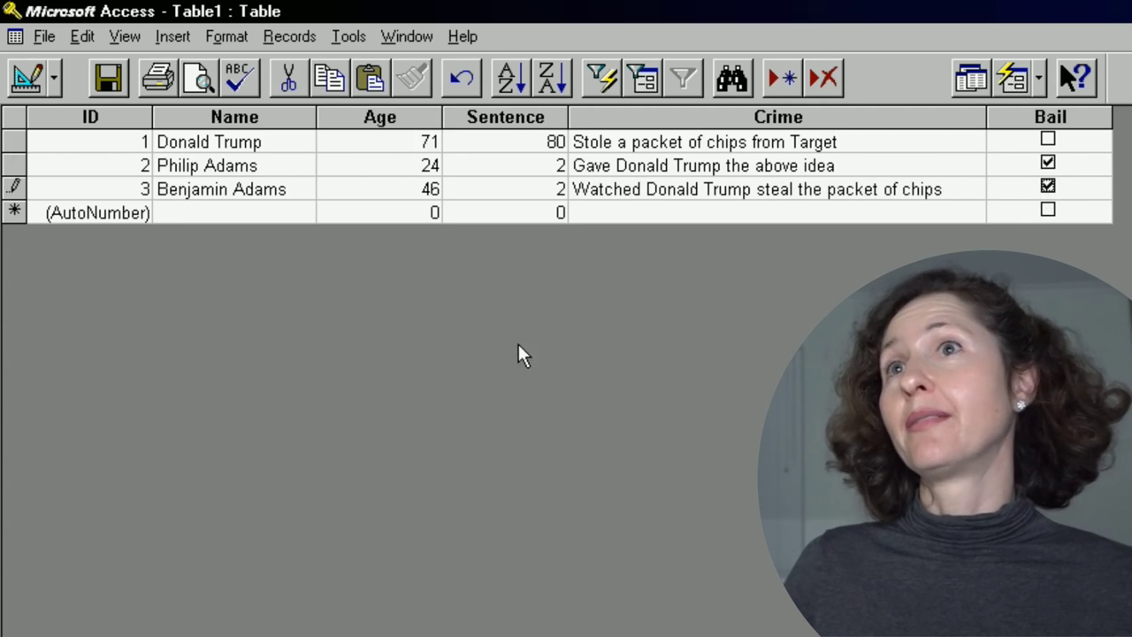
click(216, 212)
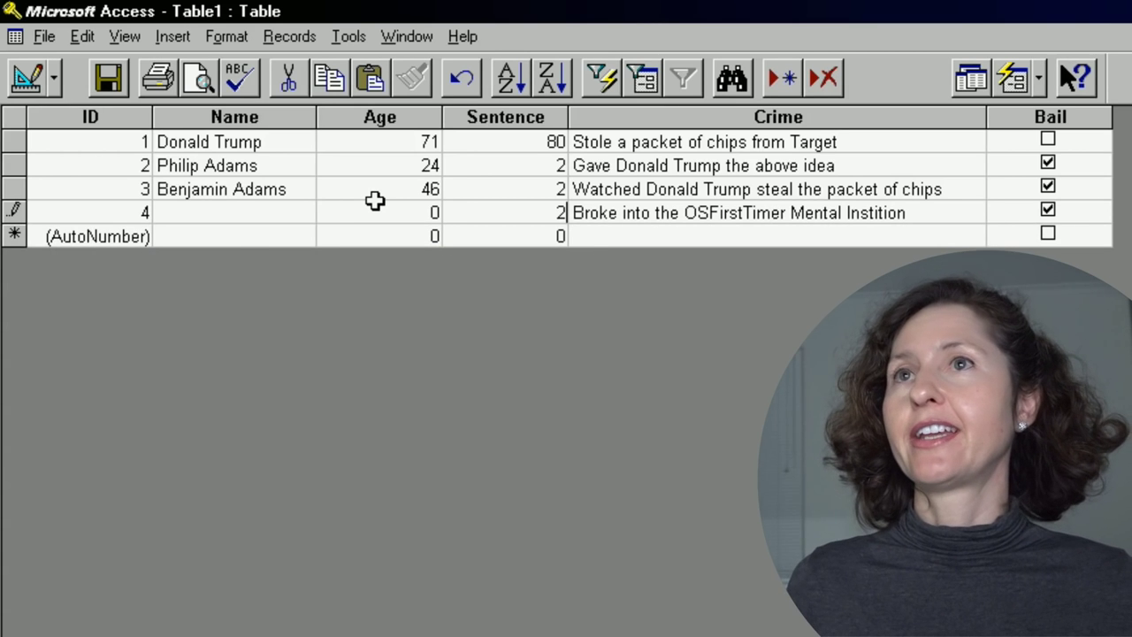
Paste a name into record 4's Name cell, untick its Bail, and select record 5's Age value.
drag(256, 227, 253, 221)
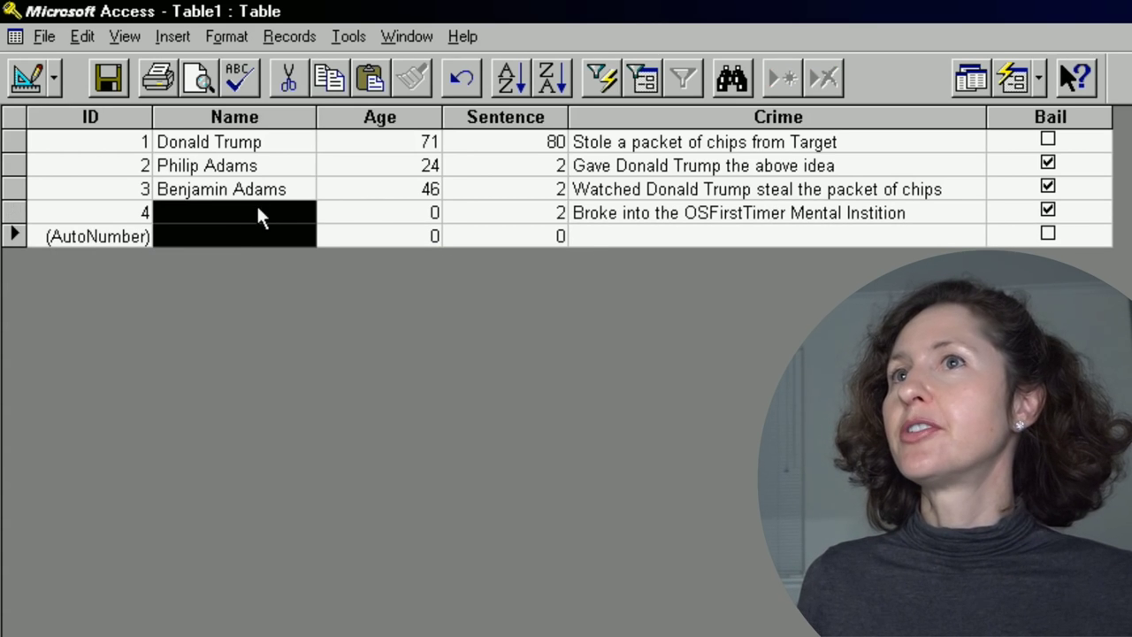
click(288, 212)
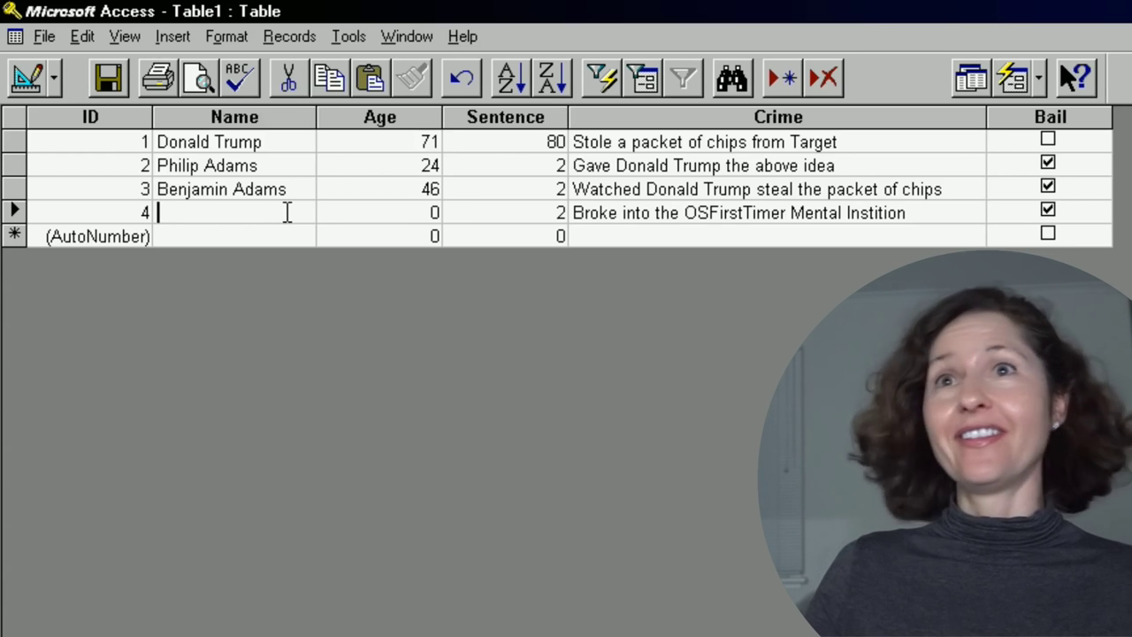
text(PewDiePie)
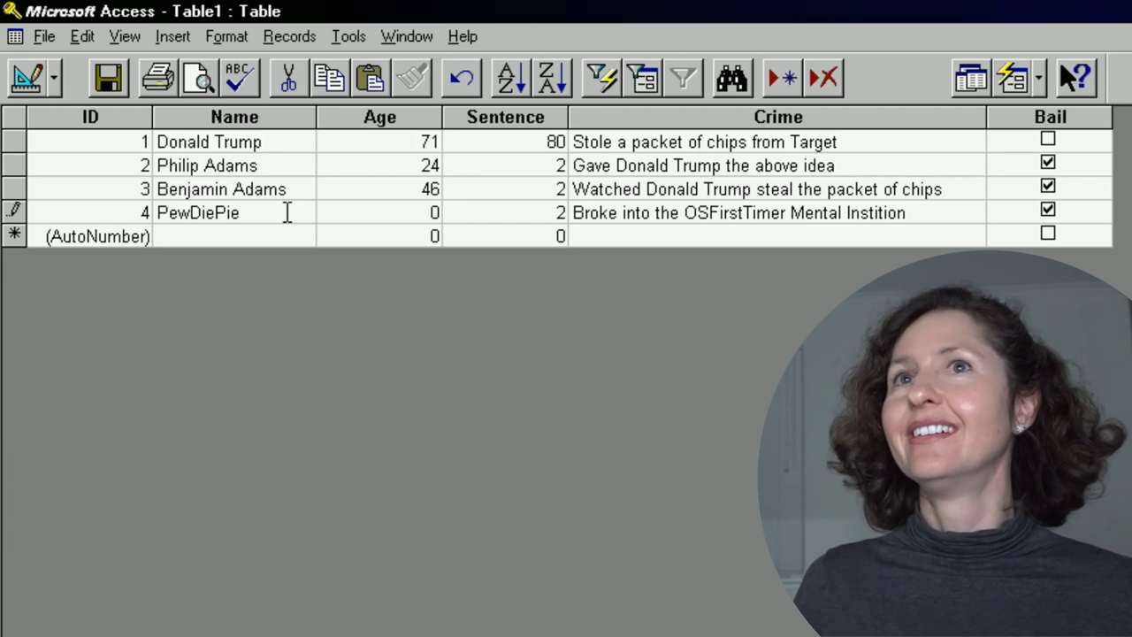
click(1048, 209)
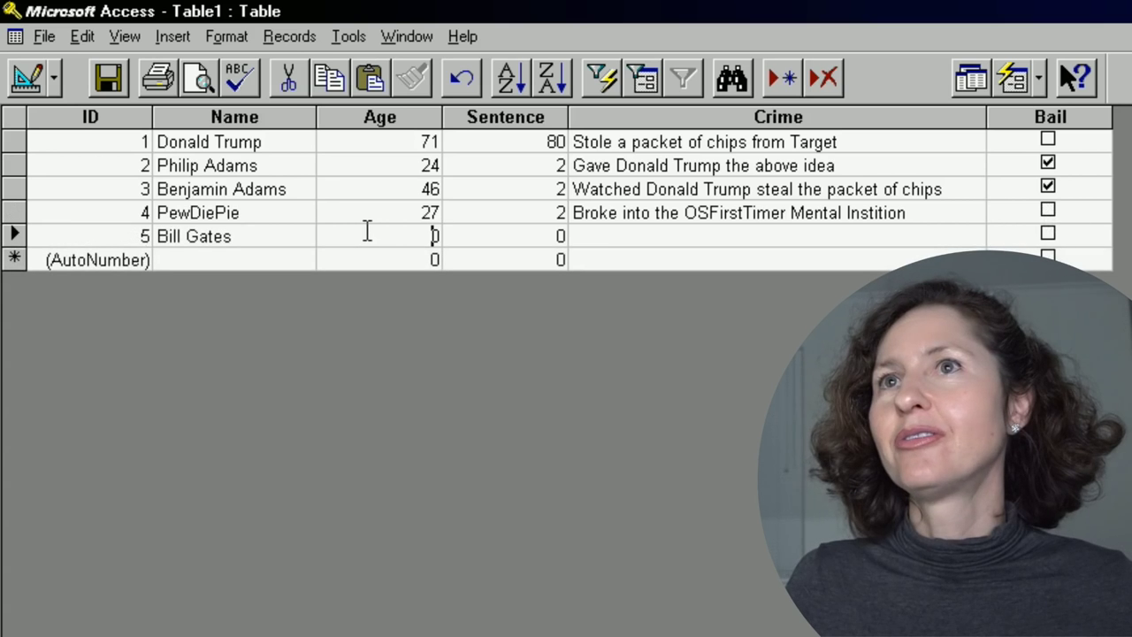
drag(380, 230, 463, 236)
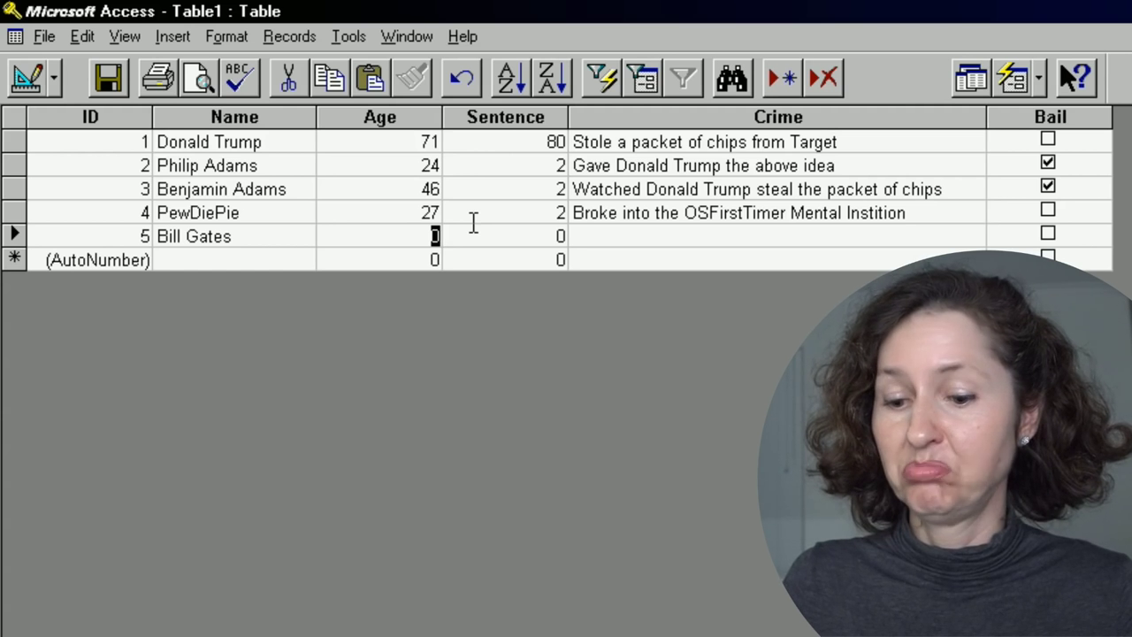
Give record 5 age 62, sentence 50 and crime 'Made Windows for the Mental Instition'.
text(62)
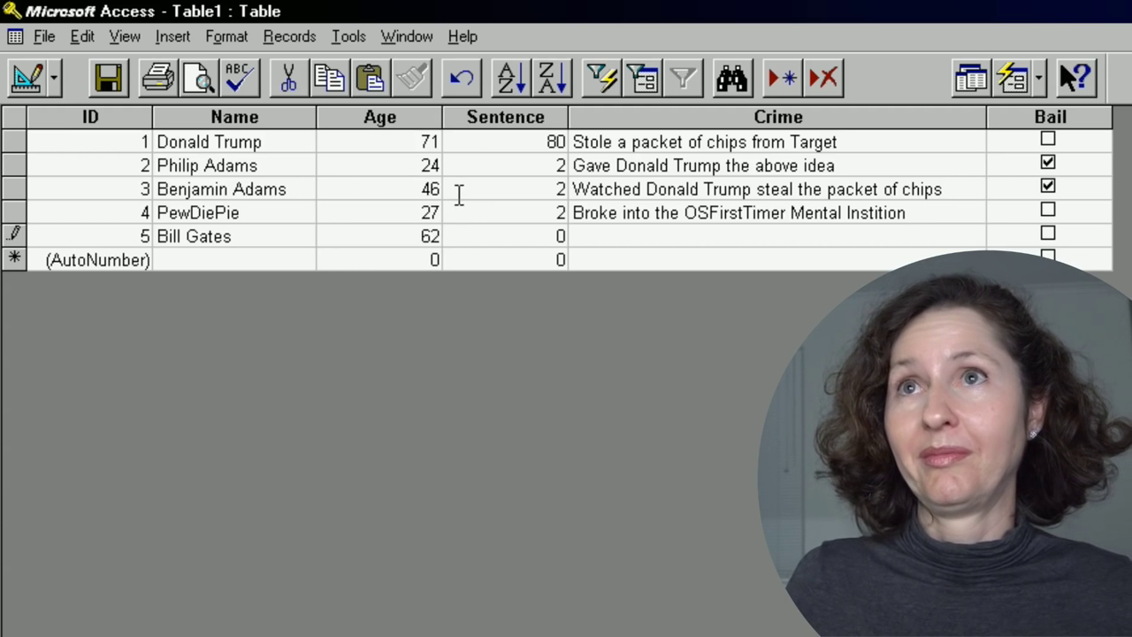
click(538, 235)
drag(556, 235, 589, 235)
text(1)
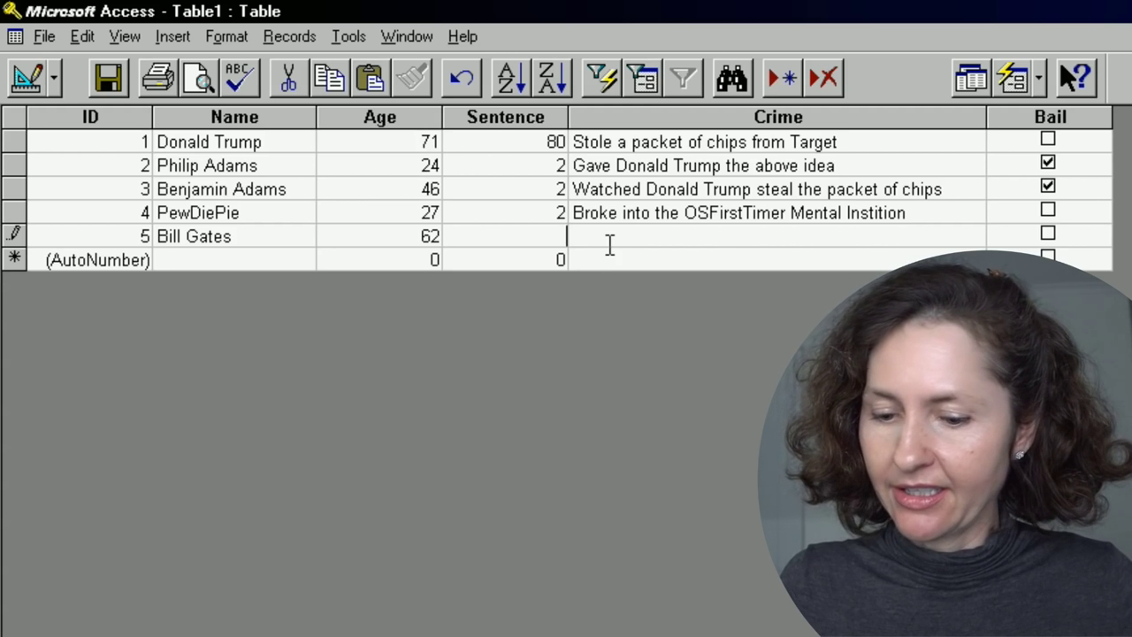
text(50)
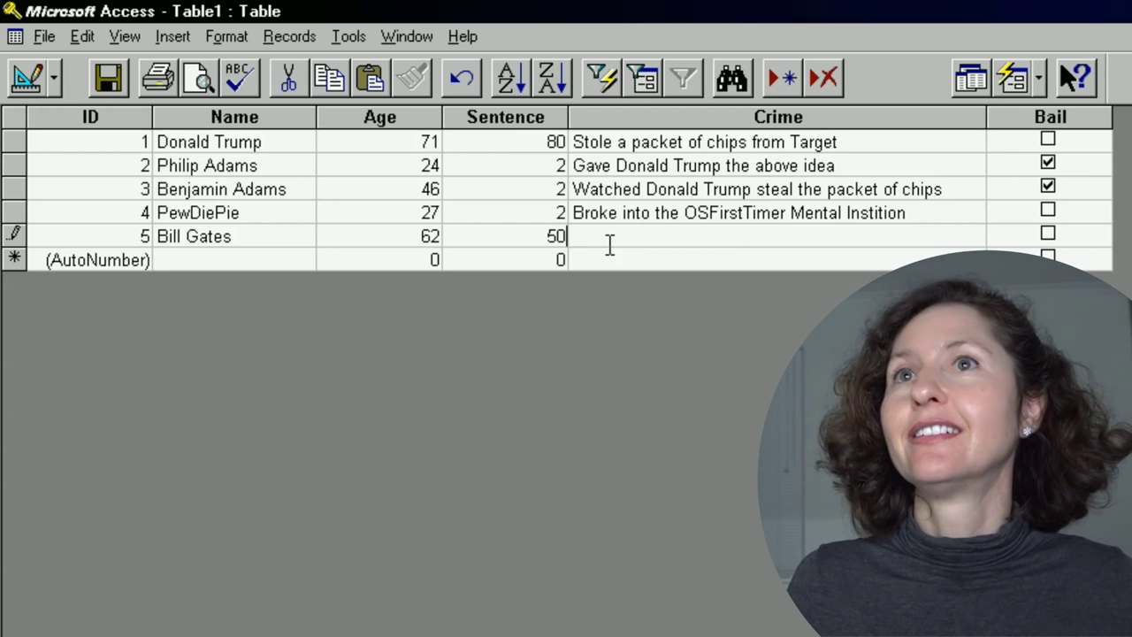
key(Tab)
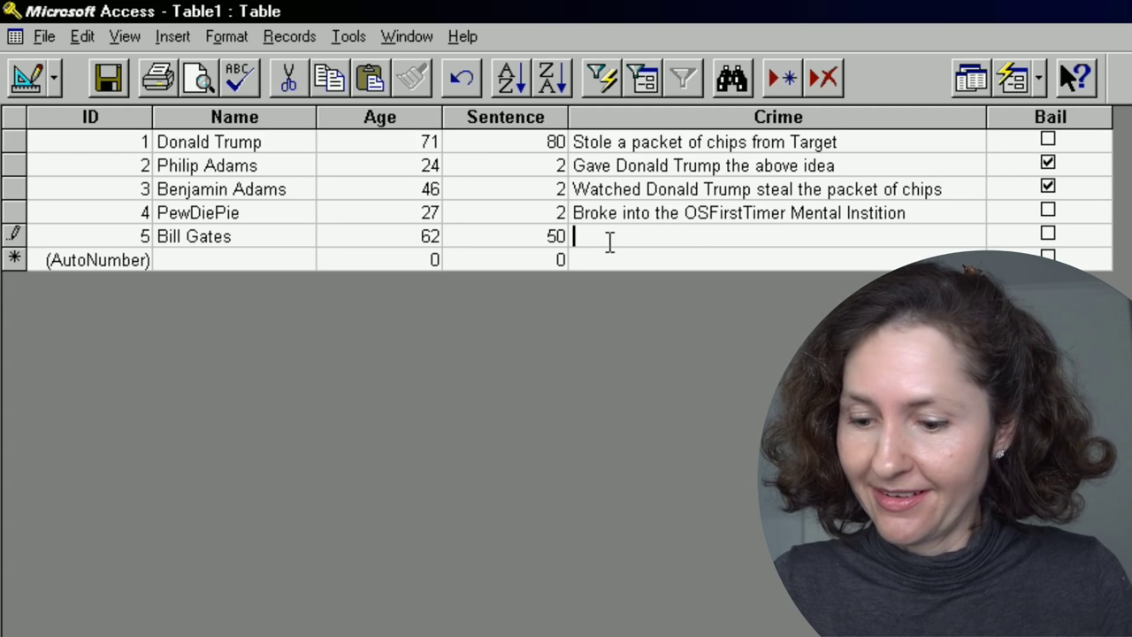
text(Mad)
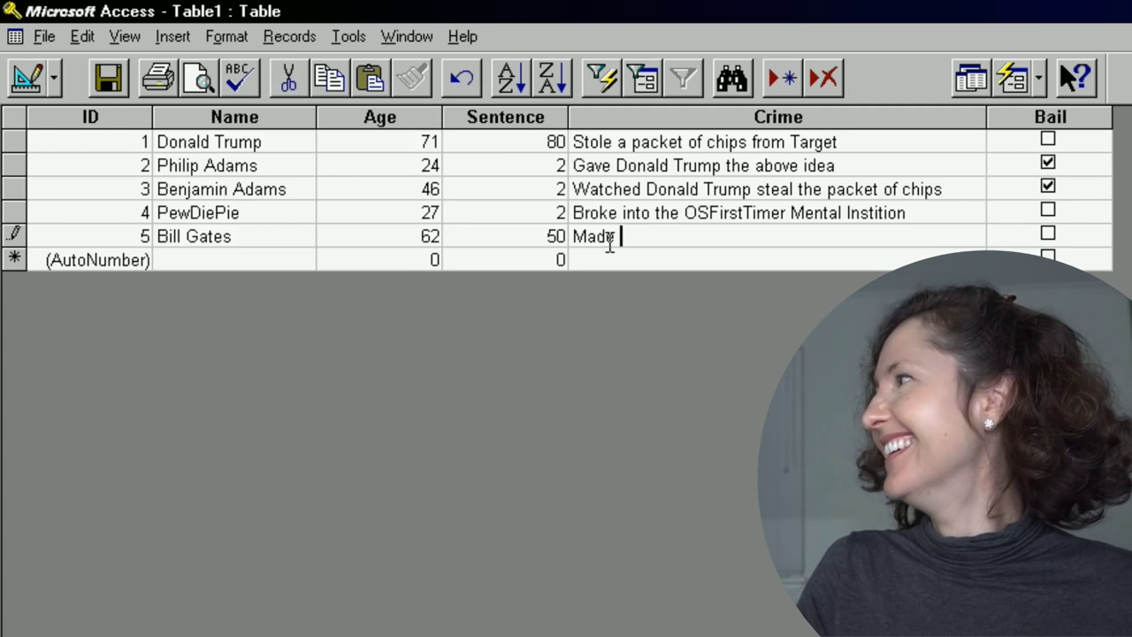
text(e )
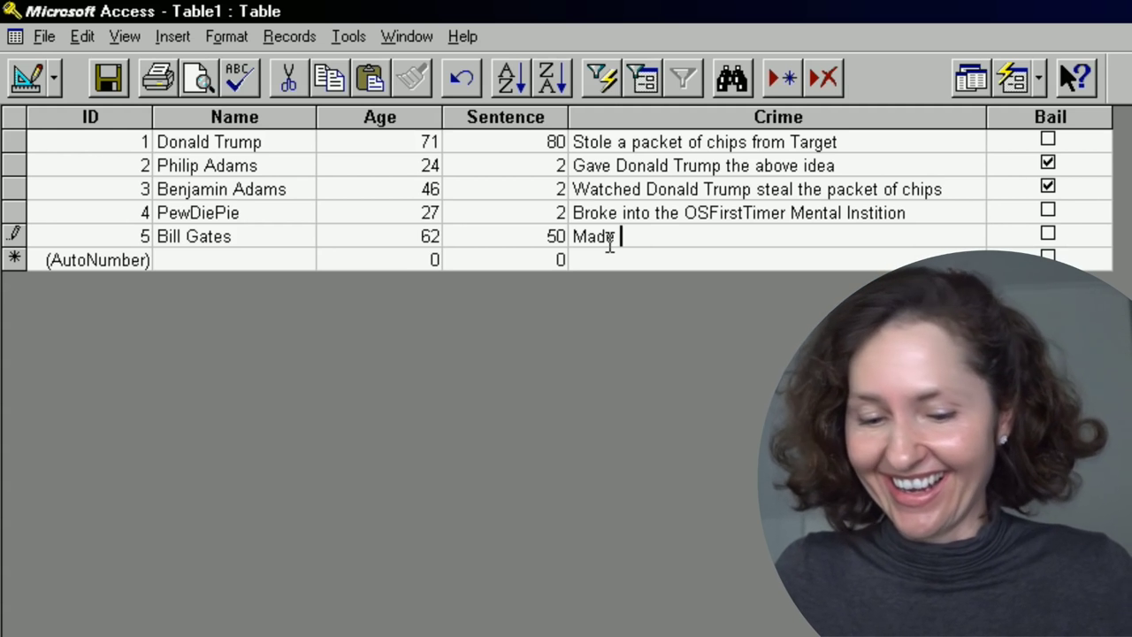
text(Windows)
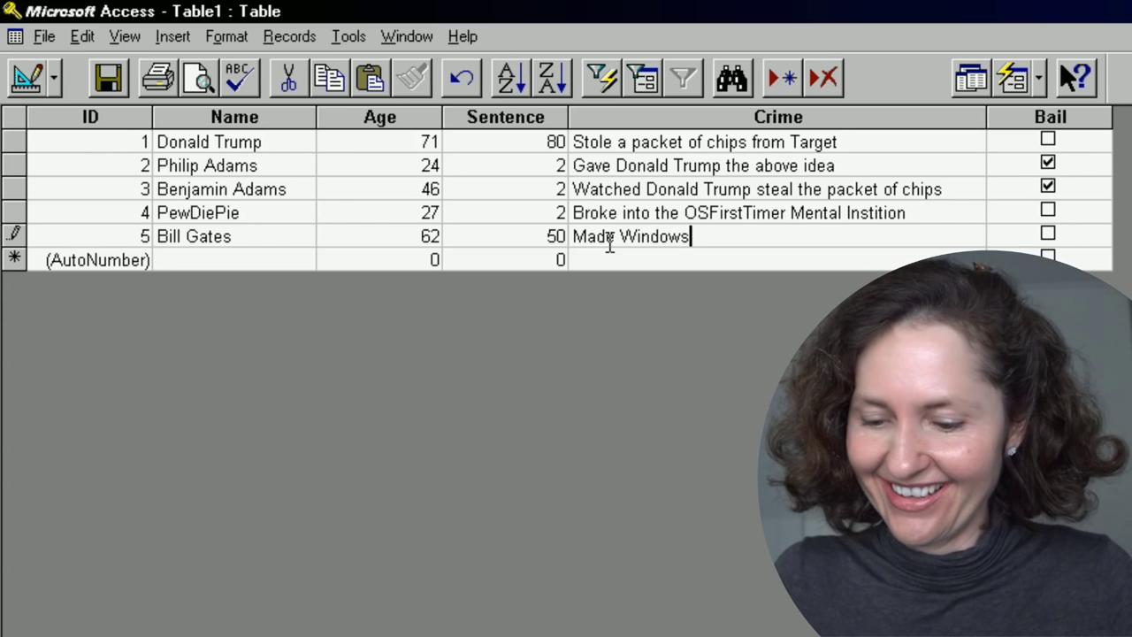
text( for the Mental Instition)
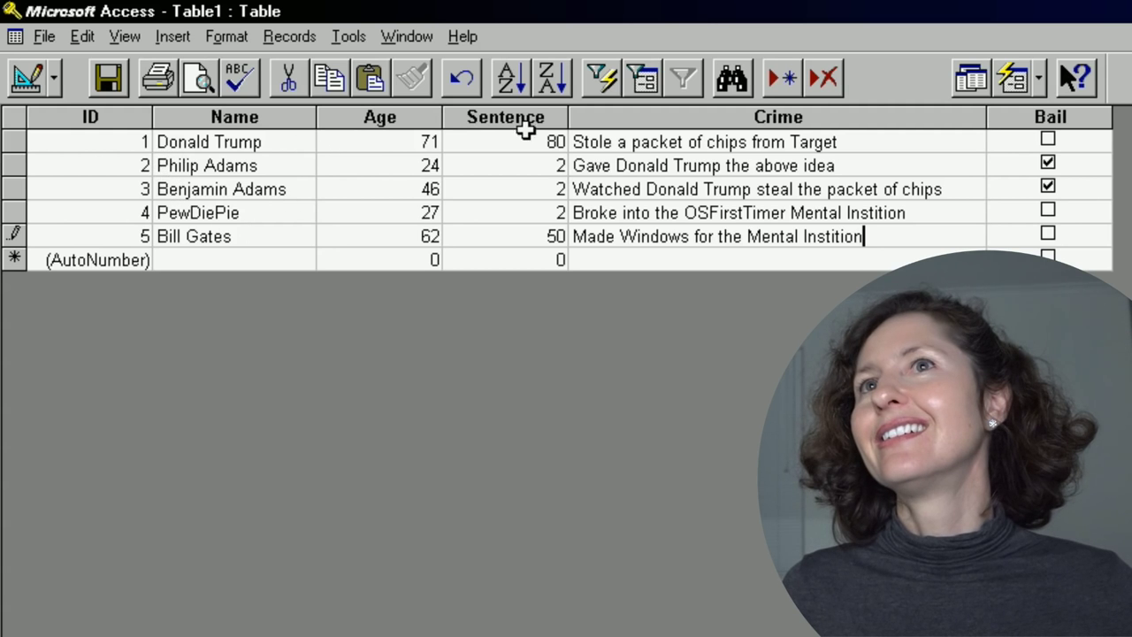
Sort the Table1 records ascending by Sentence, then by Age, then by Name.
click(529, 142)
click(505, 116)
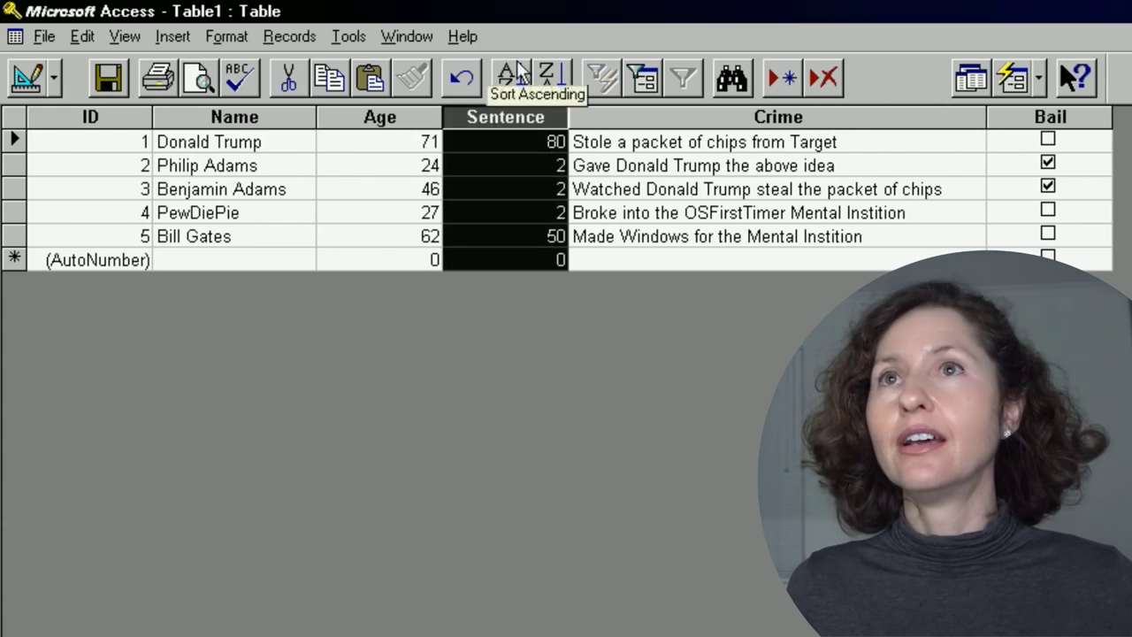
click(512, 78)
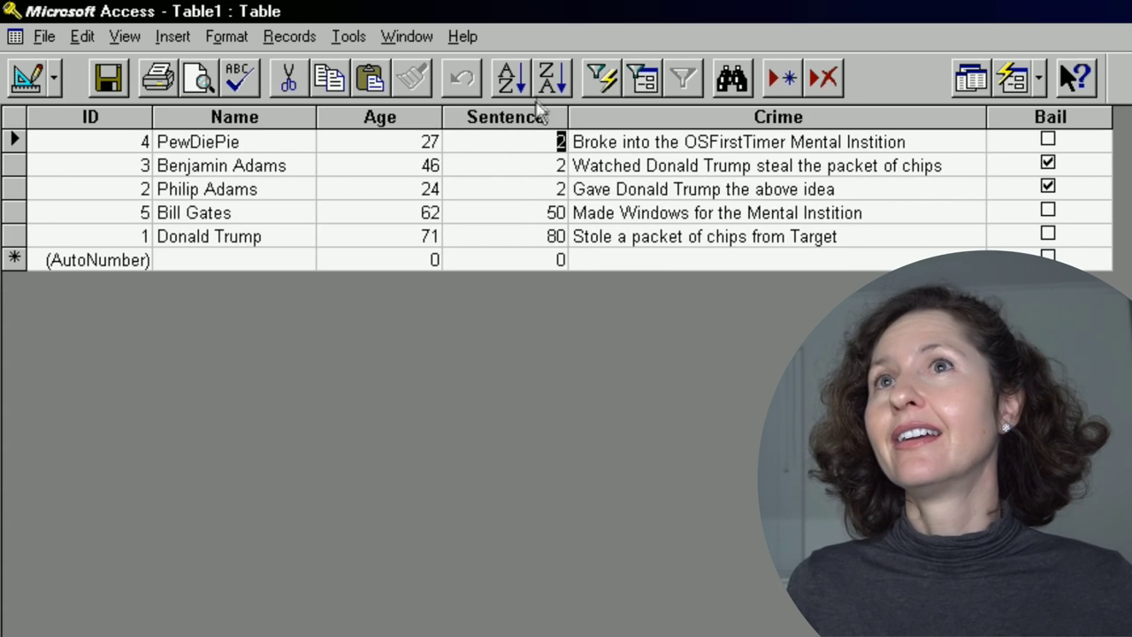
click(389, 116)
click(510, 77)
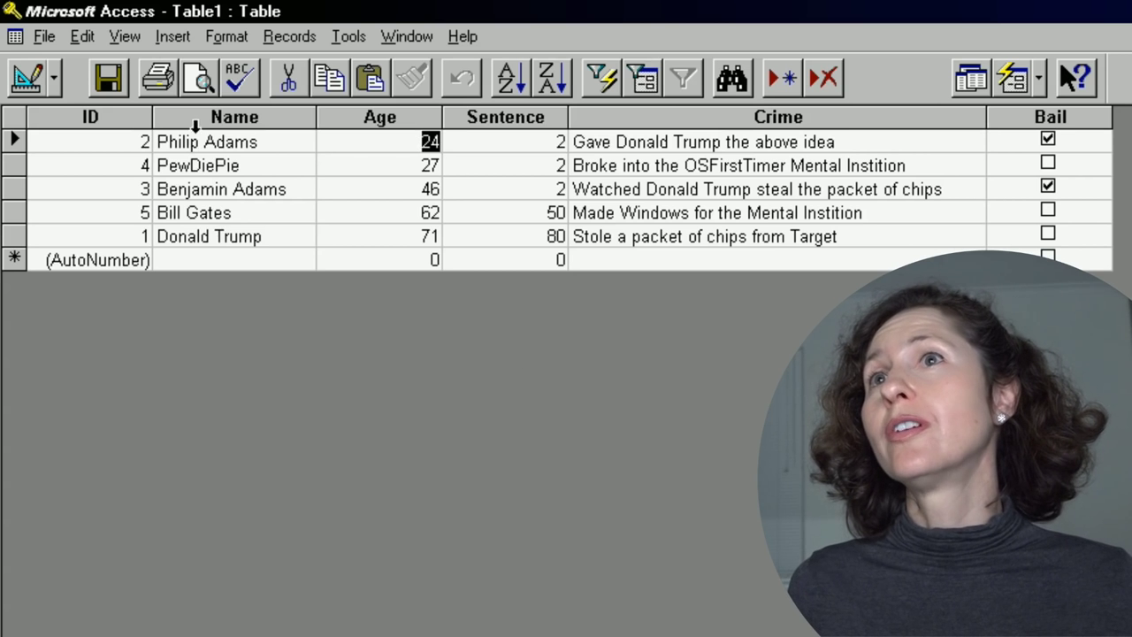
click(195, 126)
key(Down)
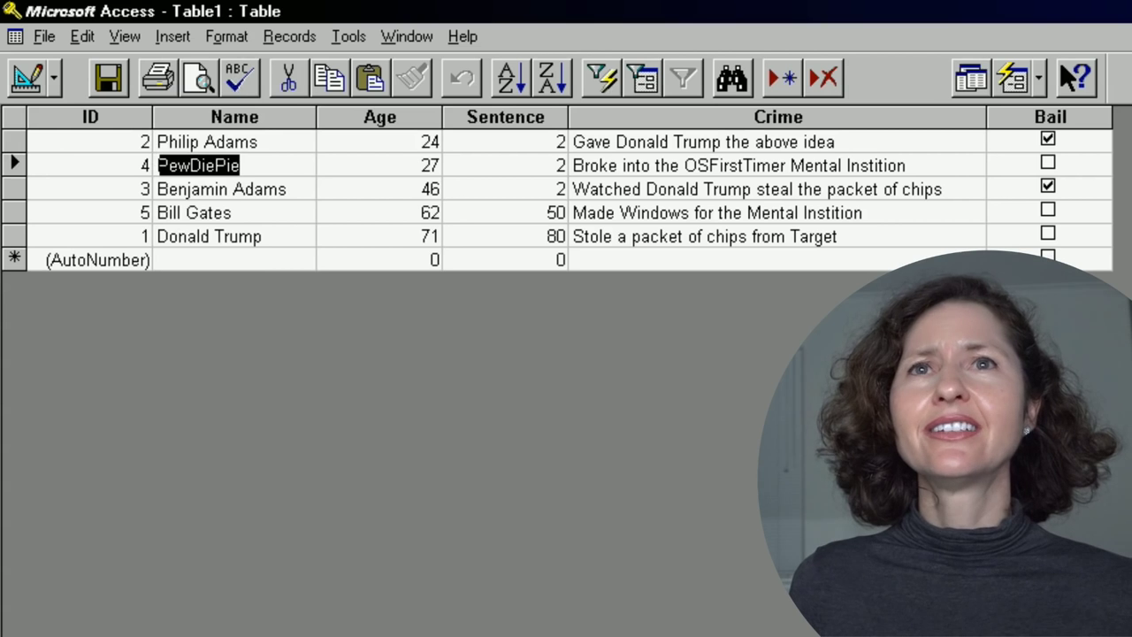
click(511, 80)
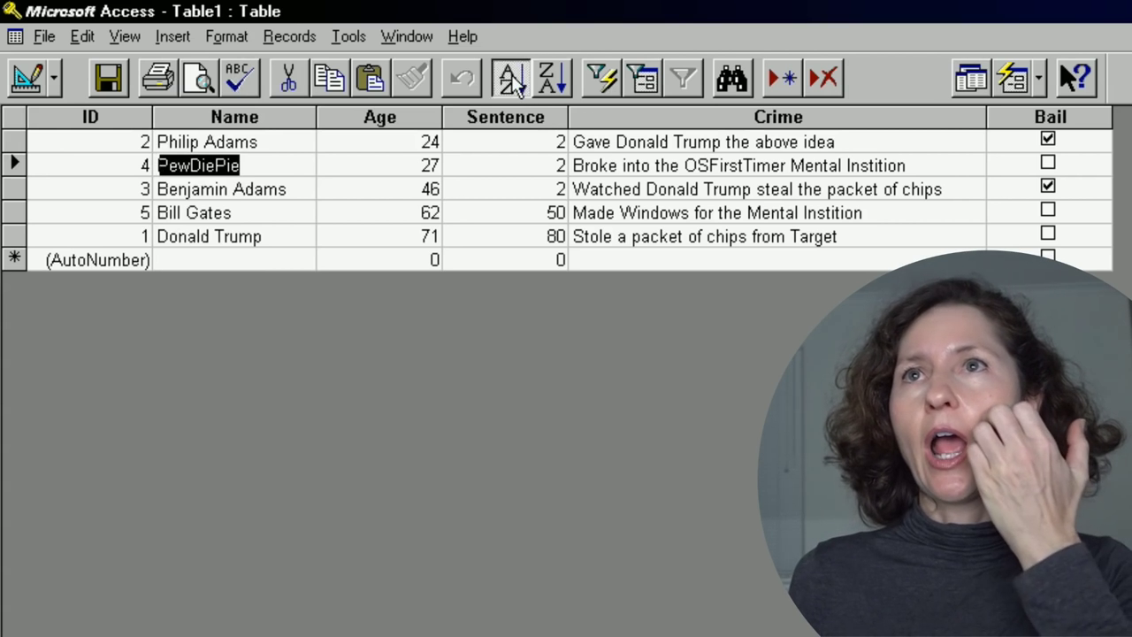
click(577, 260)
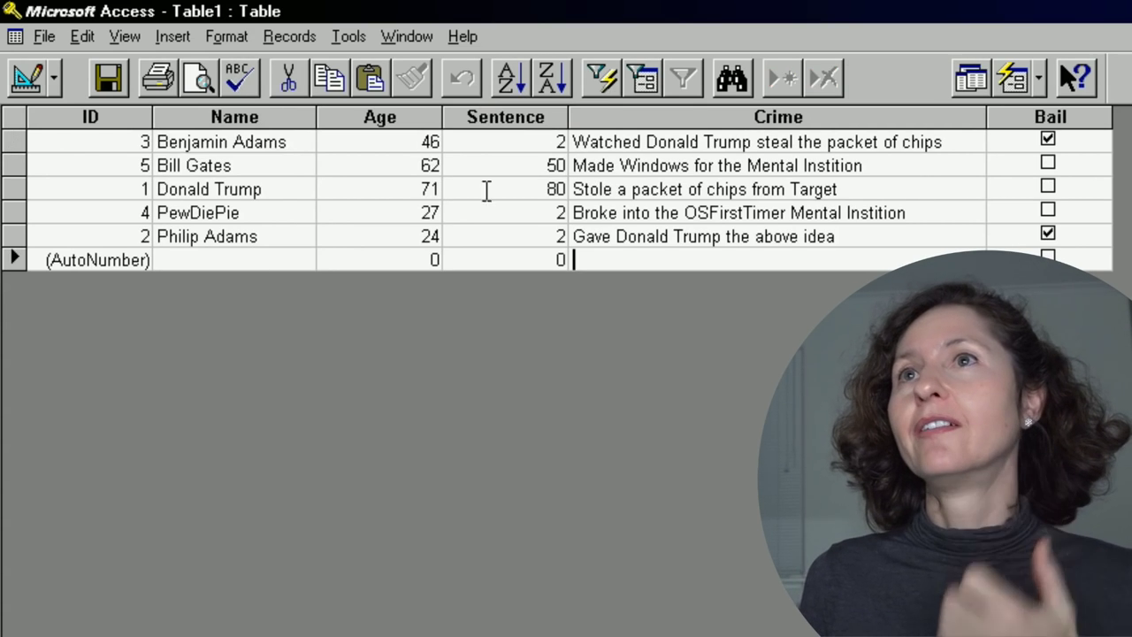
click(127, 39)
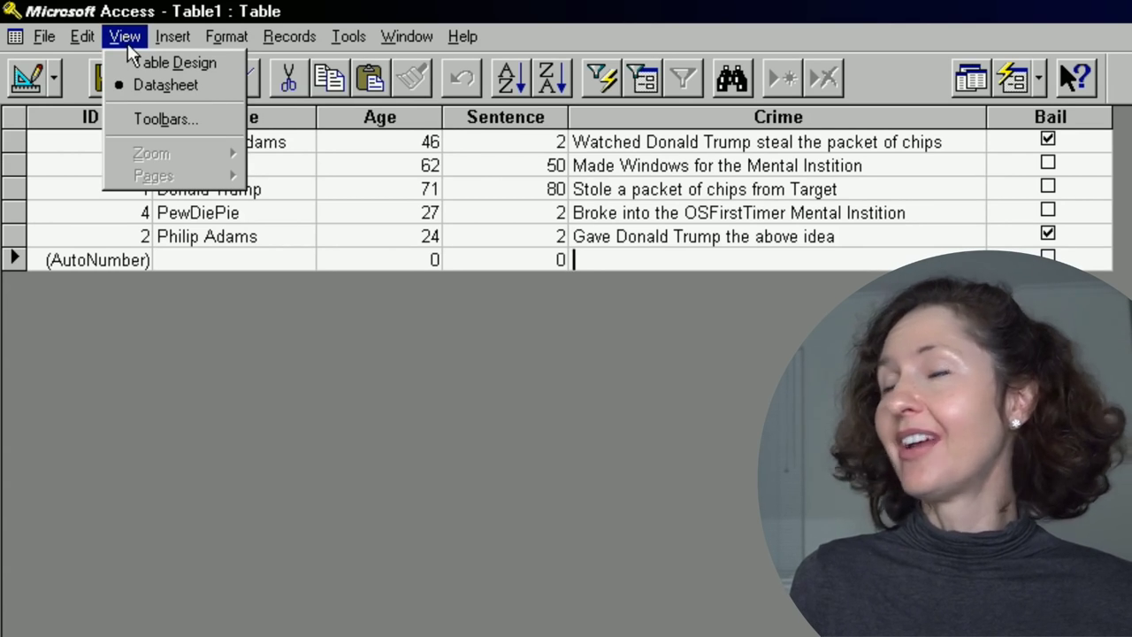
Save Table1 and build an AutoForm from it.
mouse_move(82, 36)
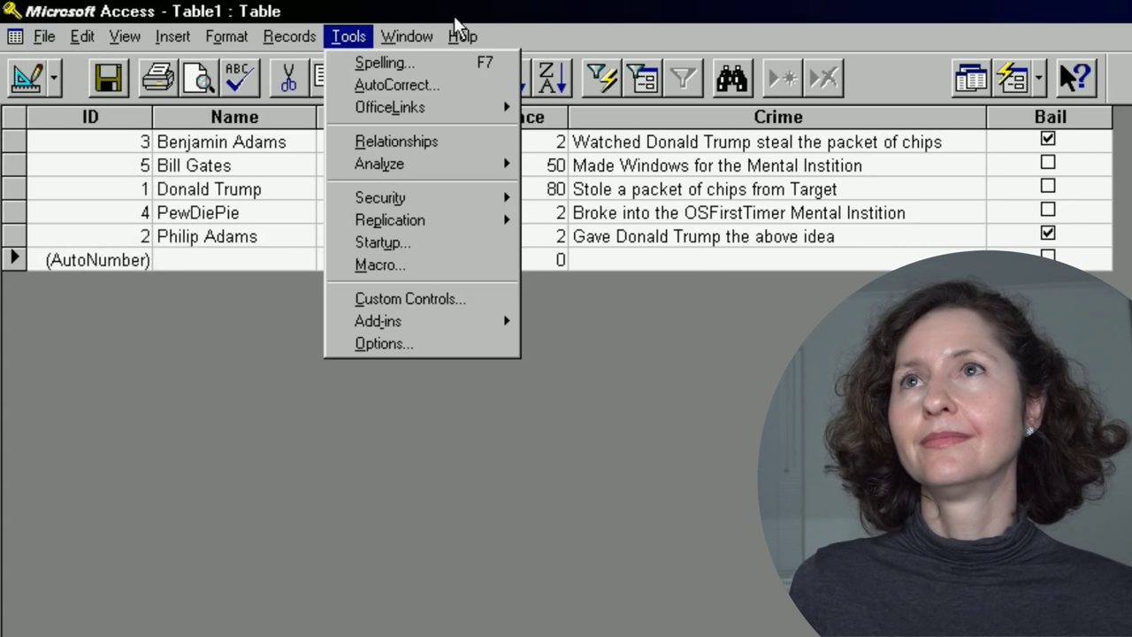
click(794, 23)
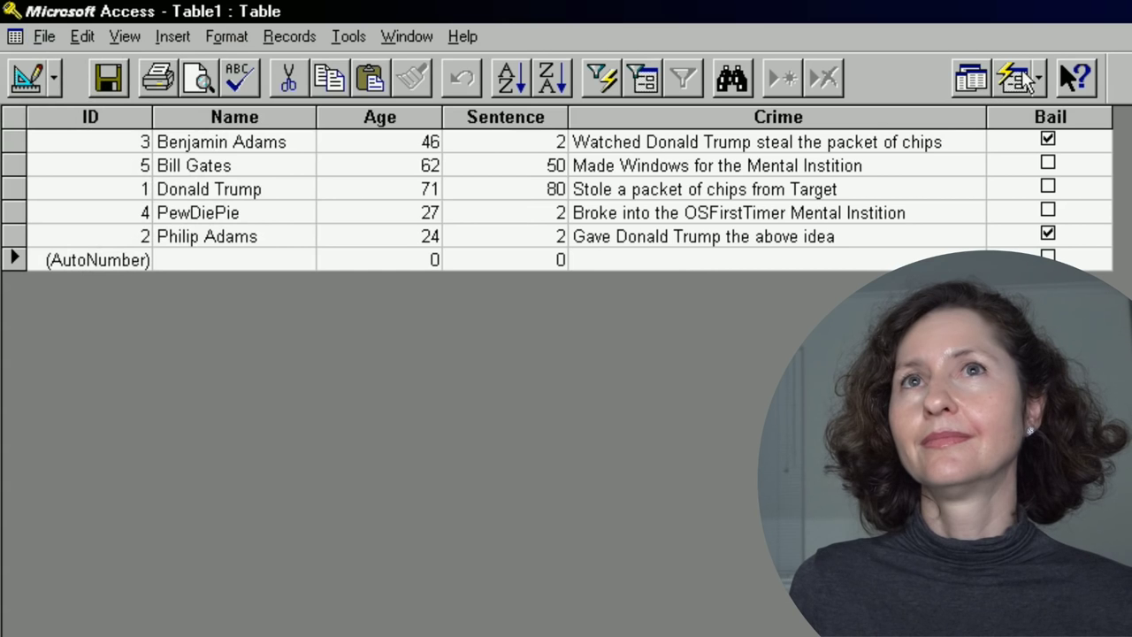
click(1034, 78)
click(1057, 114)
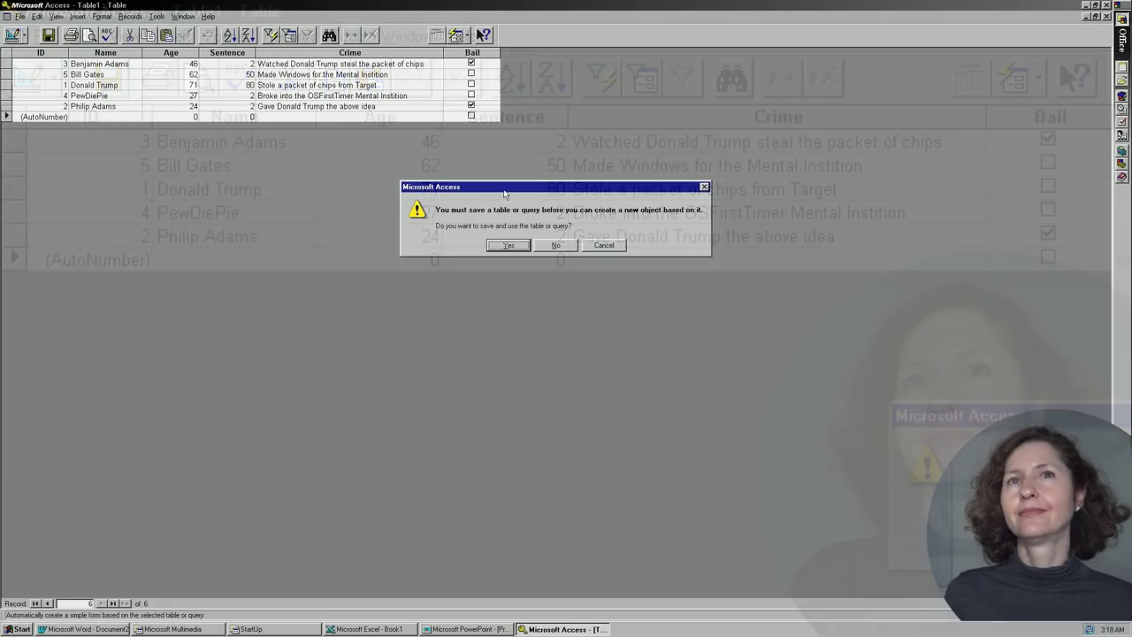
click(508, 245)
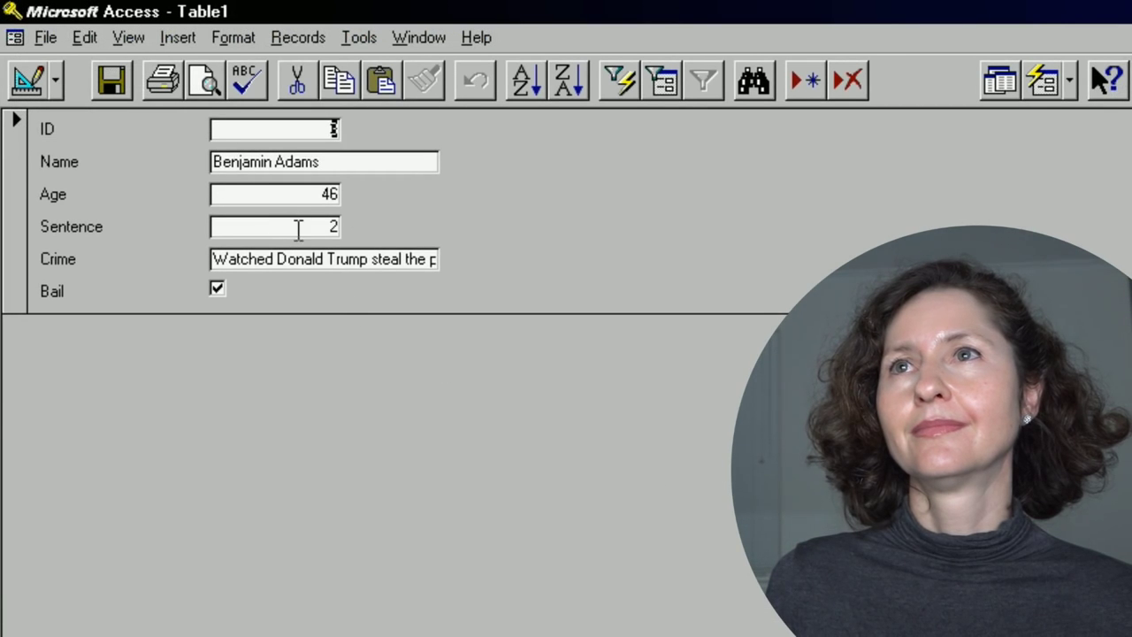
In form Design View, move the Name text box beside its label and narrow it.
click(128, 37)
click(177, 66)
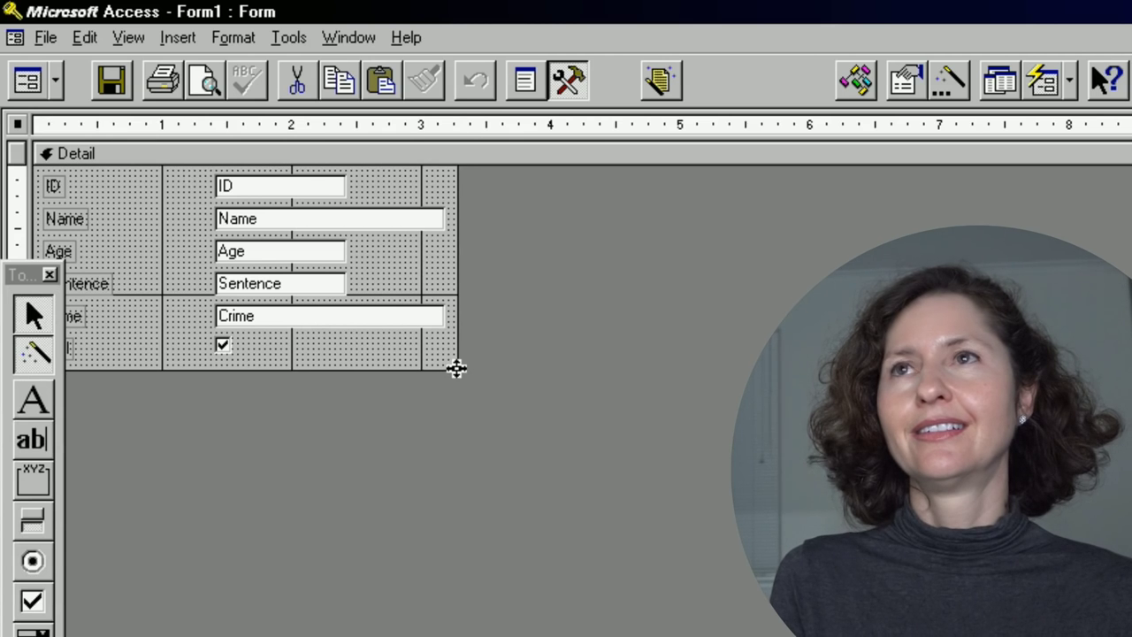
drag(22, 274, 113, 411)
drag(265, 218, 168, 219)
drag(284, 219, 191, 219)
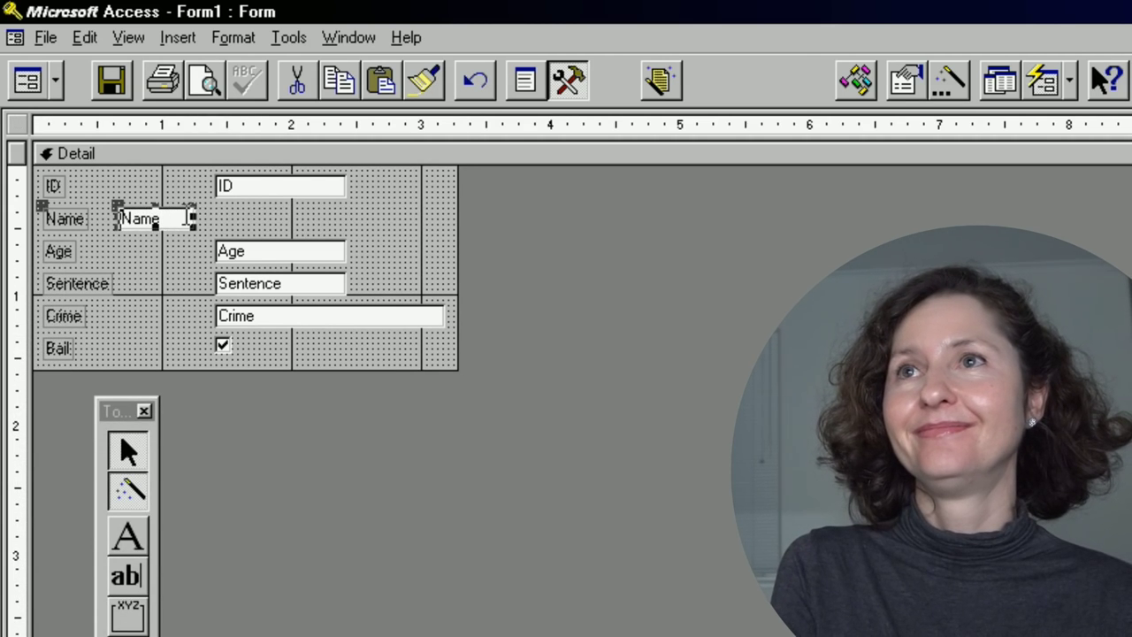
click(62, 251)
Rearrange the Age, Sentence and Bail controls into the layout beside Name.
click(71, 252)
drag(70, 252, 222, 205)
drag(222, 205, 237, 216)
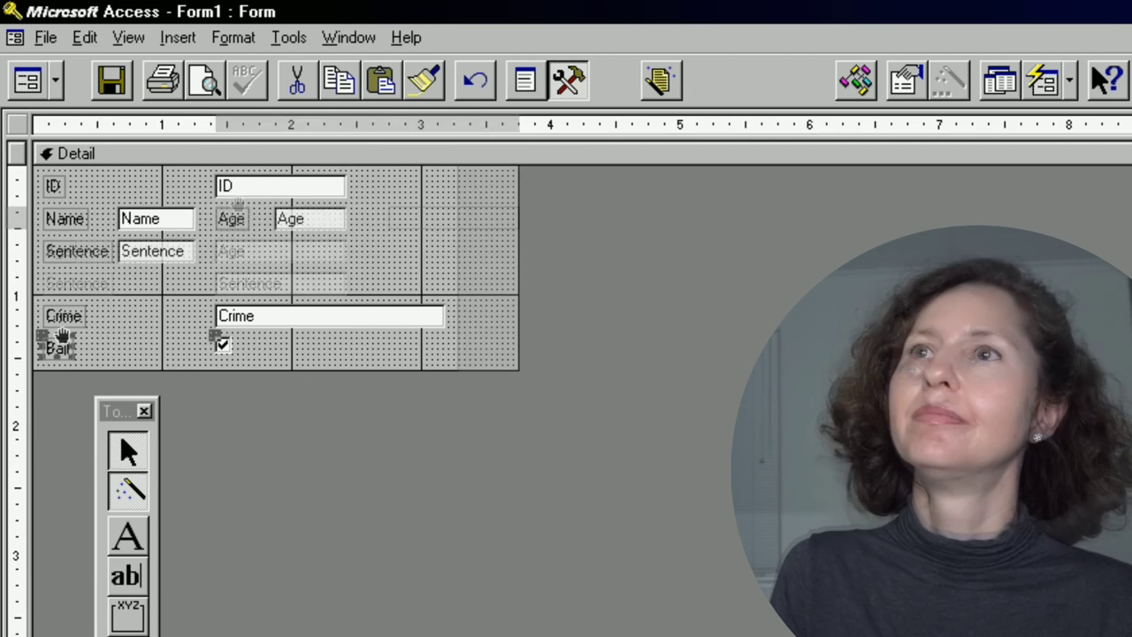
drag(62, 337, 235, 239)
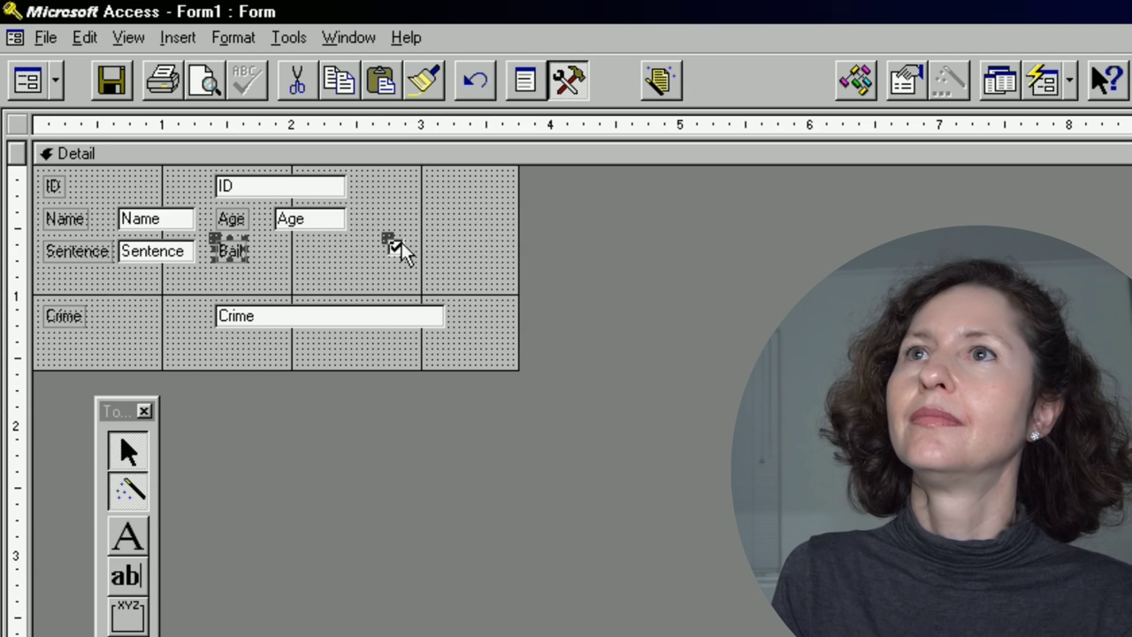
click(397, 244)
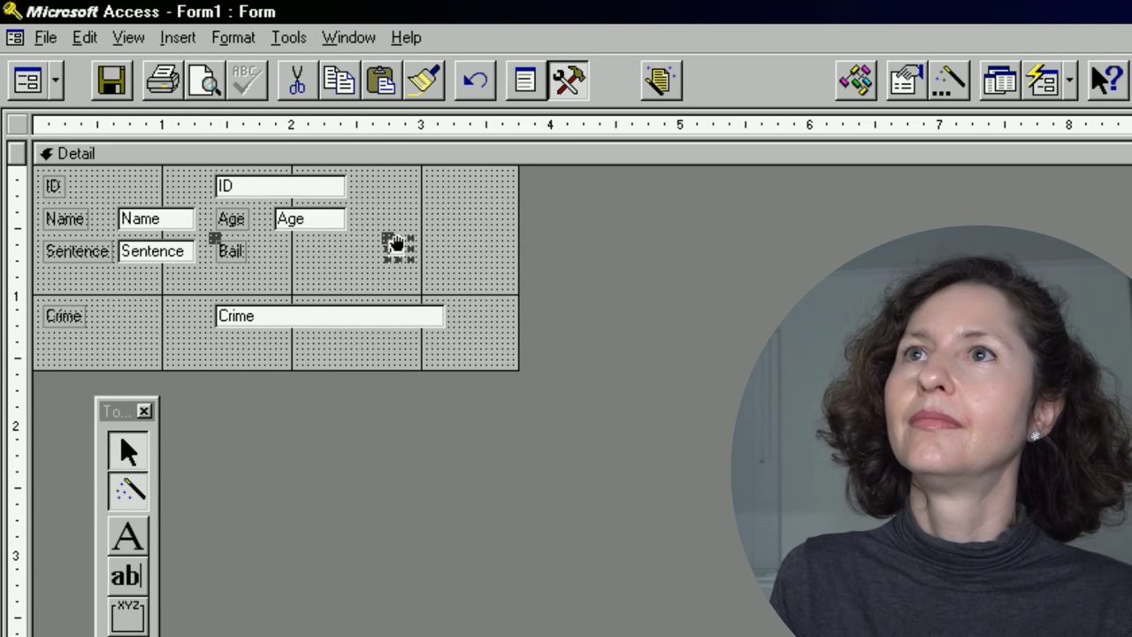
drag(397, 244, 278, 245)
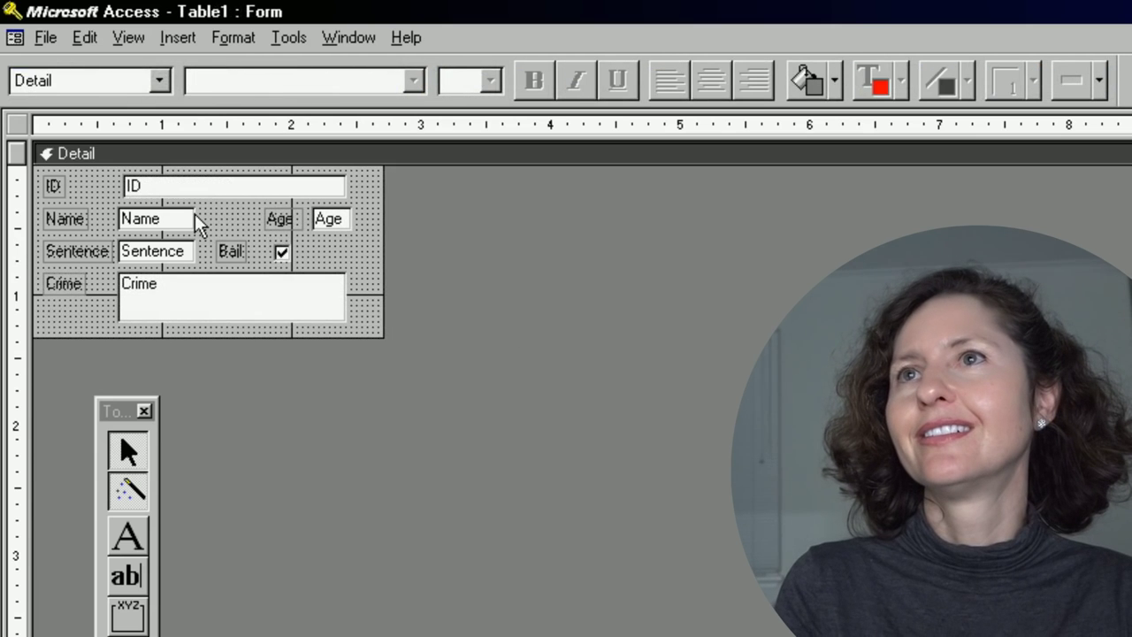
Widen the Name text box toward Age and select the ID control.
click(190, 220)
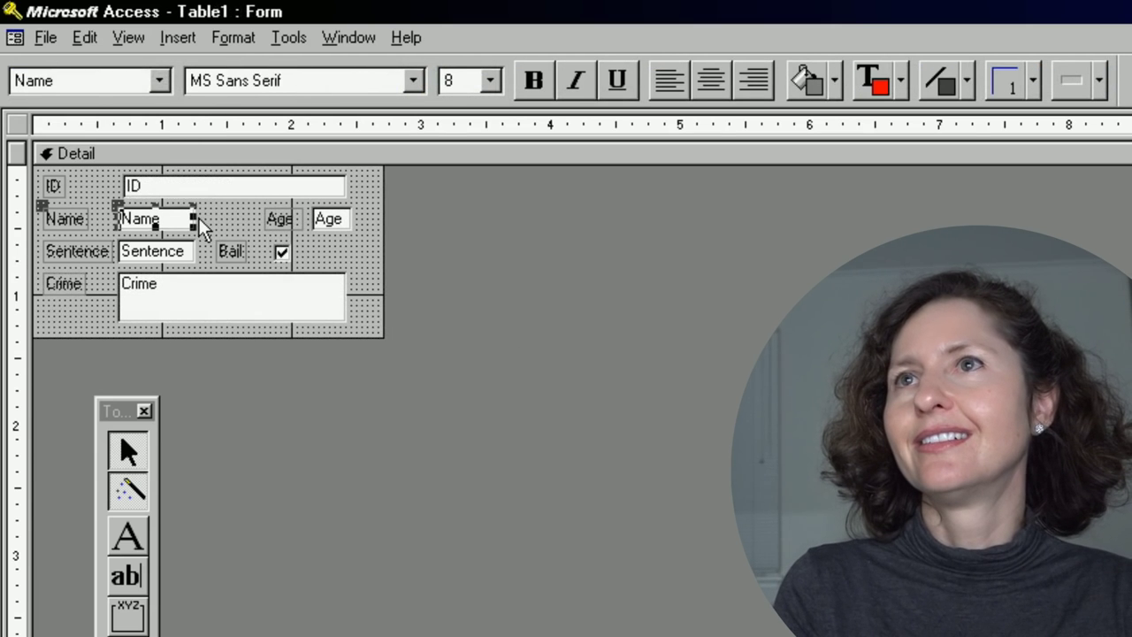
drag(194, 219, 259, 219)
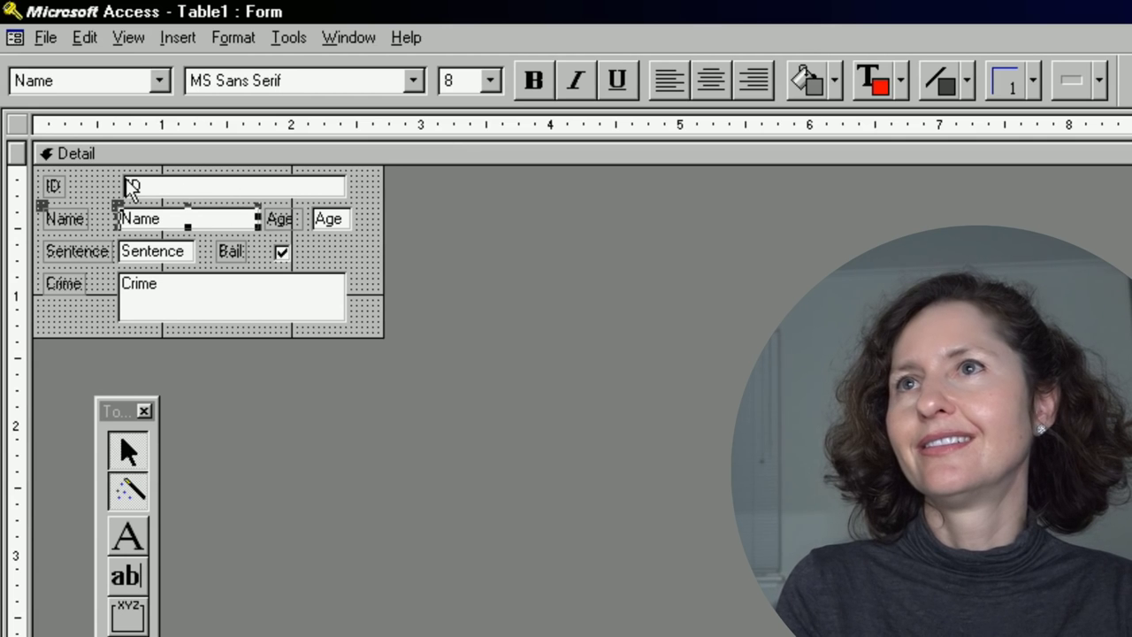
click(149, 183)
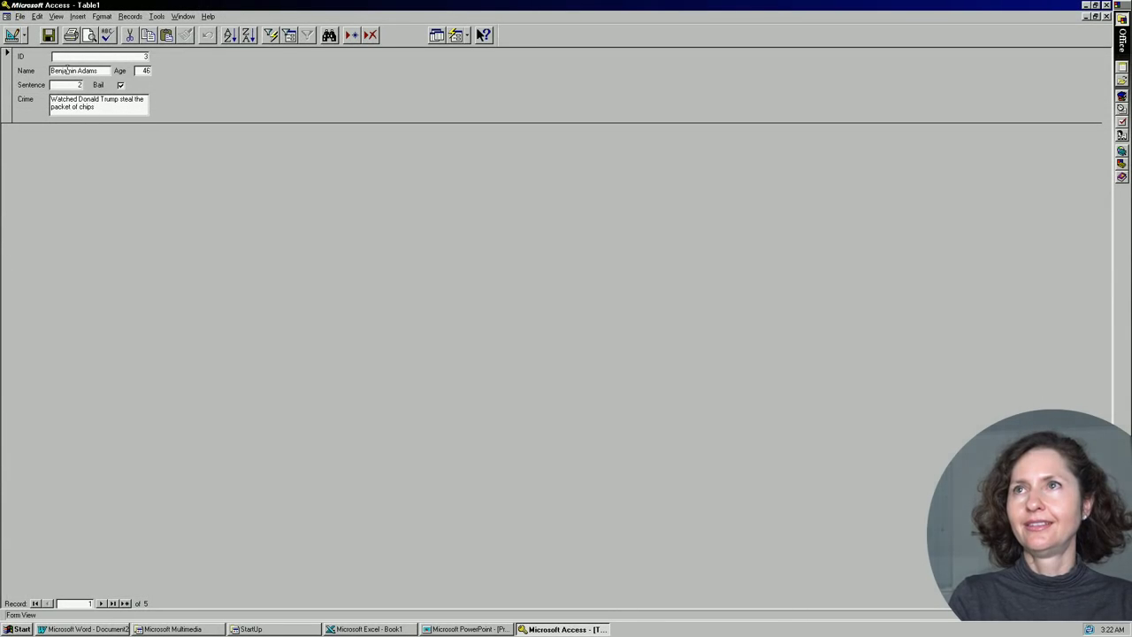
Step through the form to record 4 and tick its Bail check box.
click(102, 603)
click(102, 603)
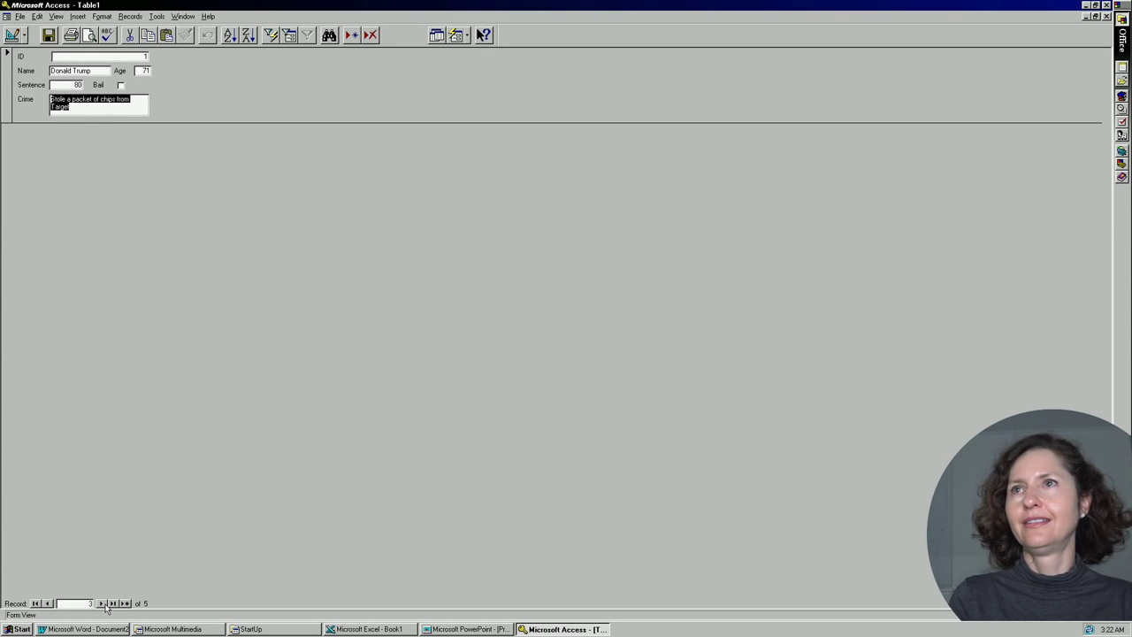
click(138, 55)
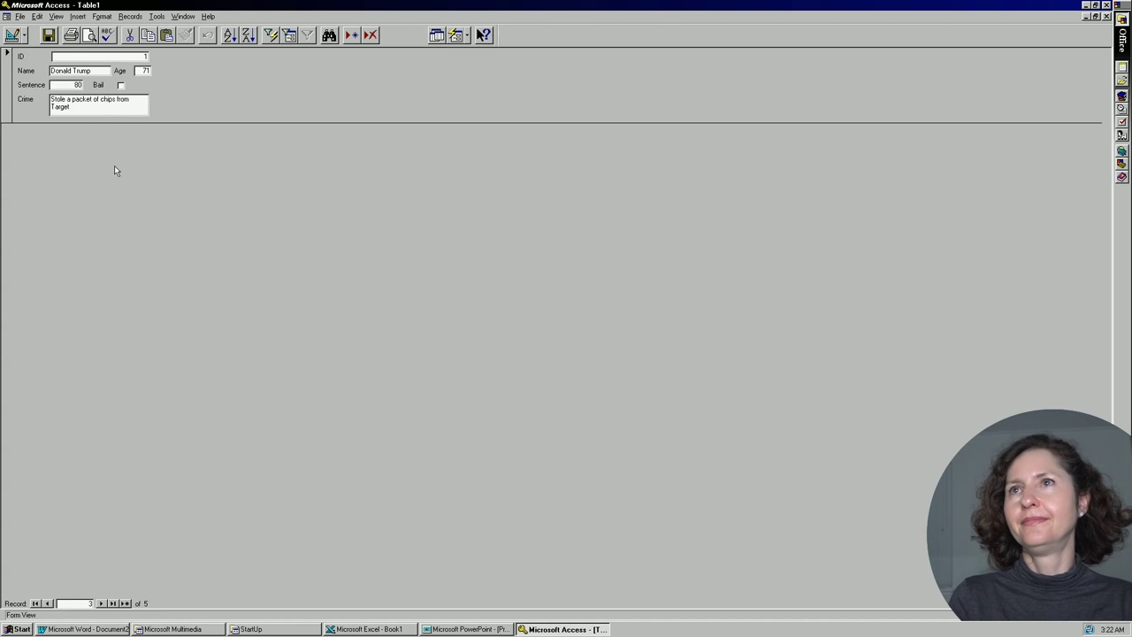
click(100, 603)
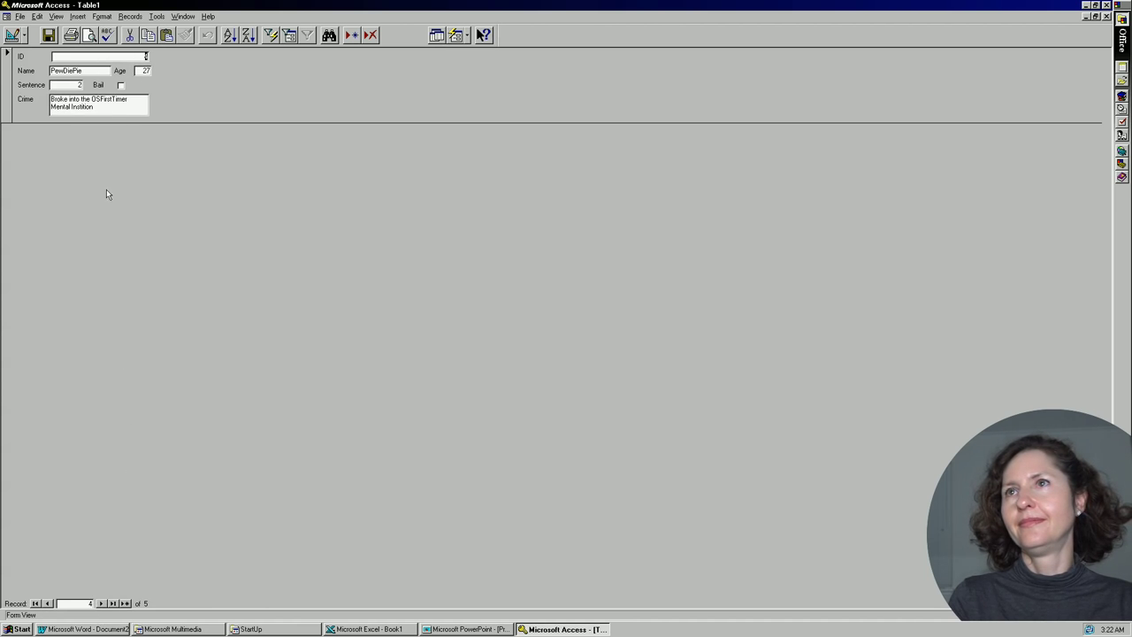
click(121, 85)
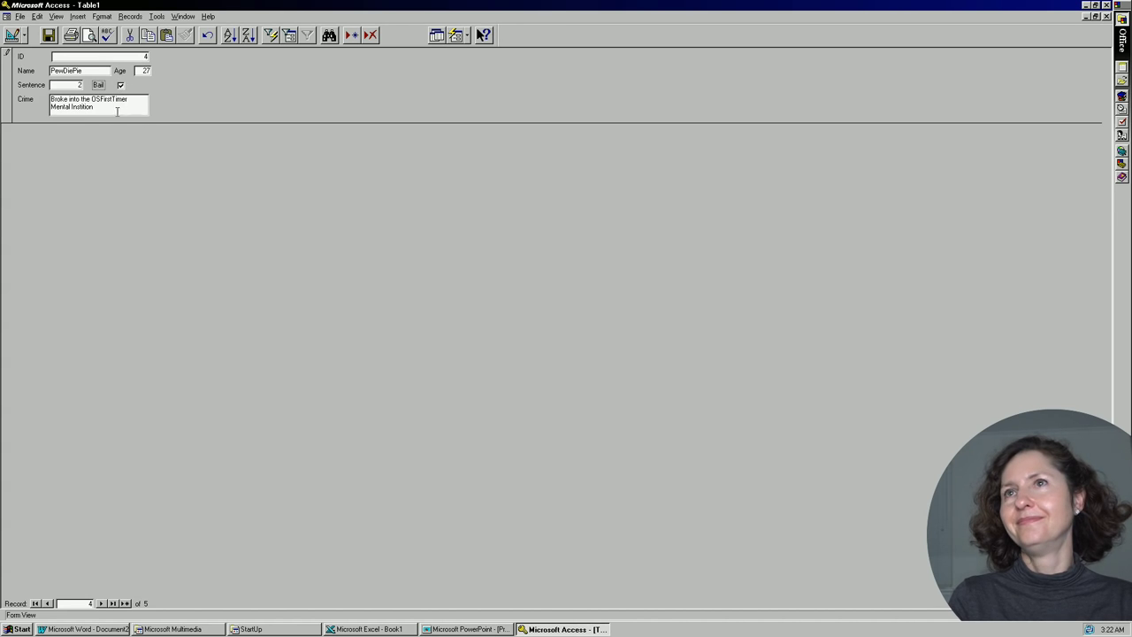
drag(117, 113, 53, 98)
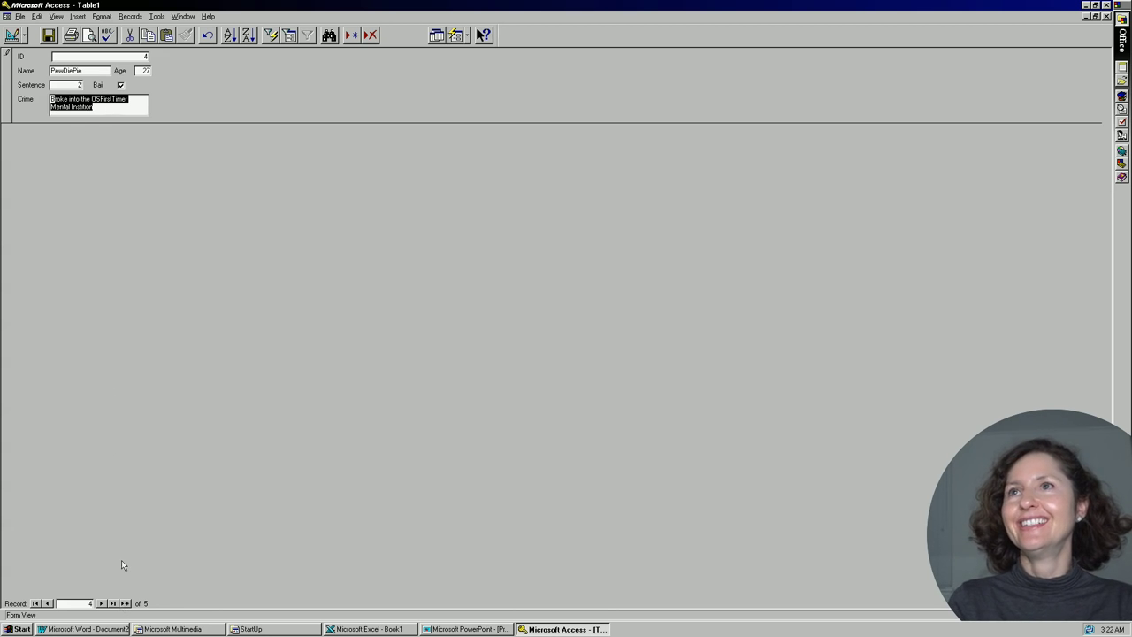
Add record 6 with age 5, sentence 1000, crime 'Having a weird name' and Bail ticked.
click(125, 603)
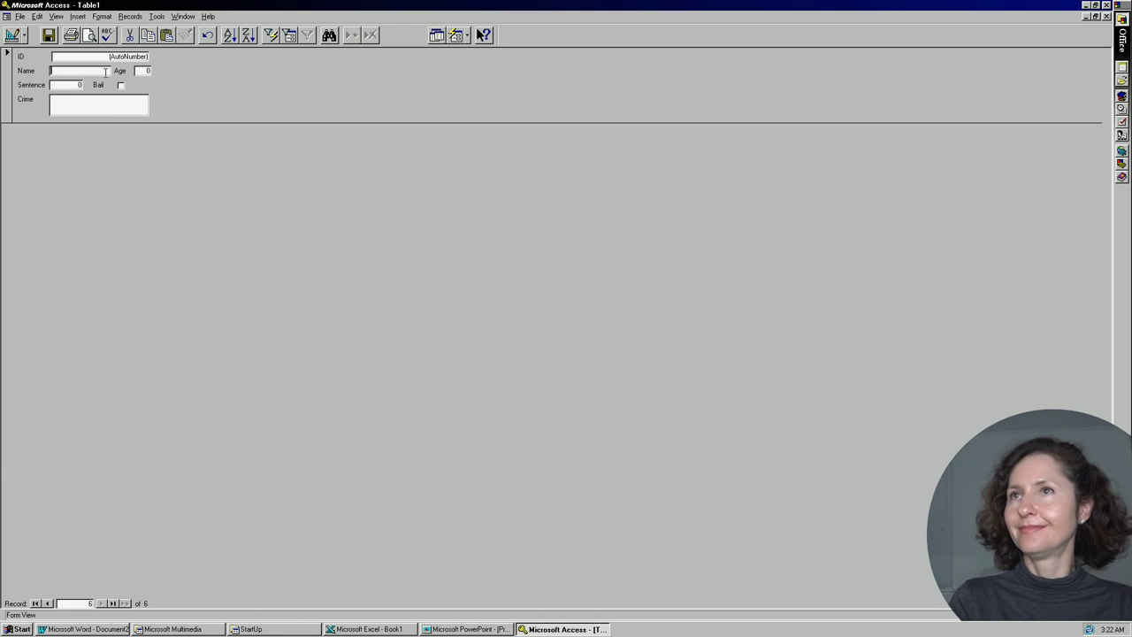
text(sfghasogh)
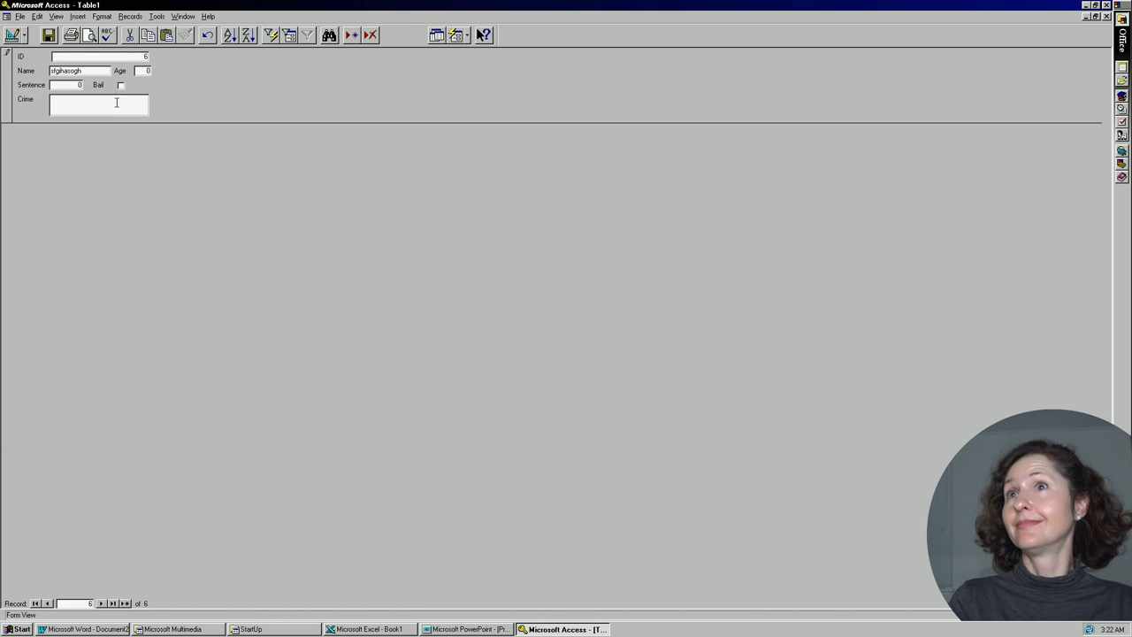
key(Tab)
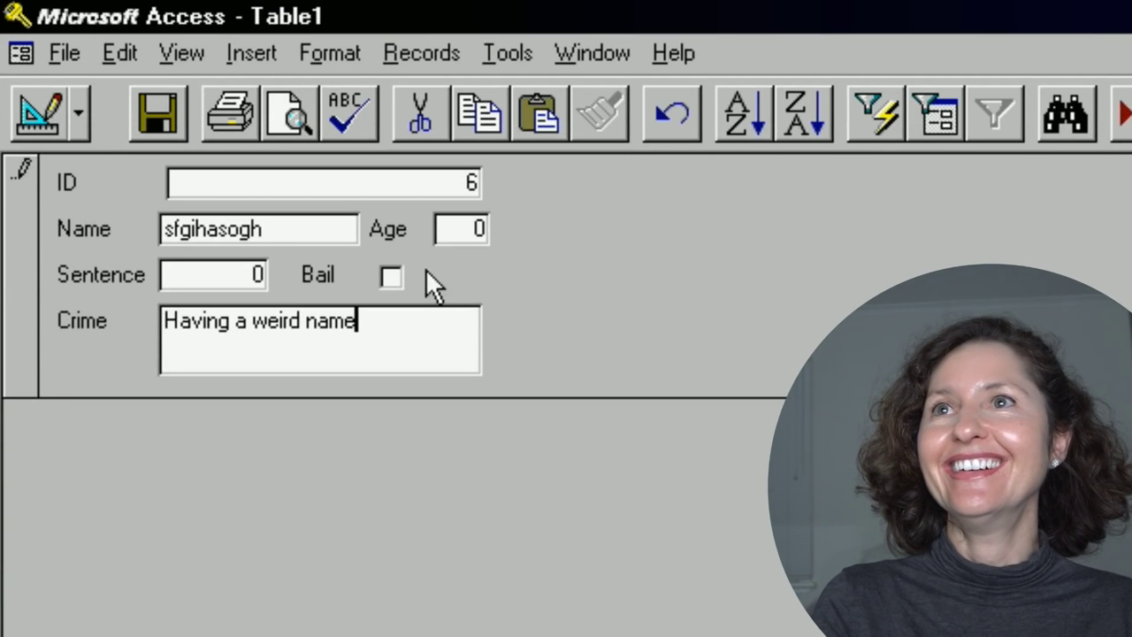
double_click(462, 228)
text(5)
key(Tab)
text(1000)
key(Tab)
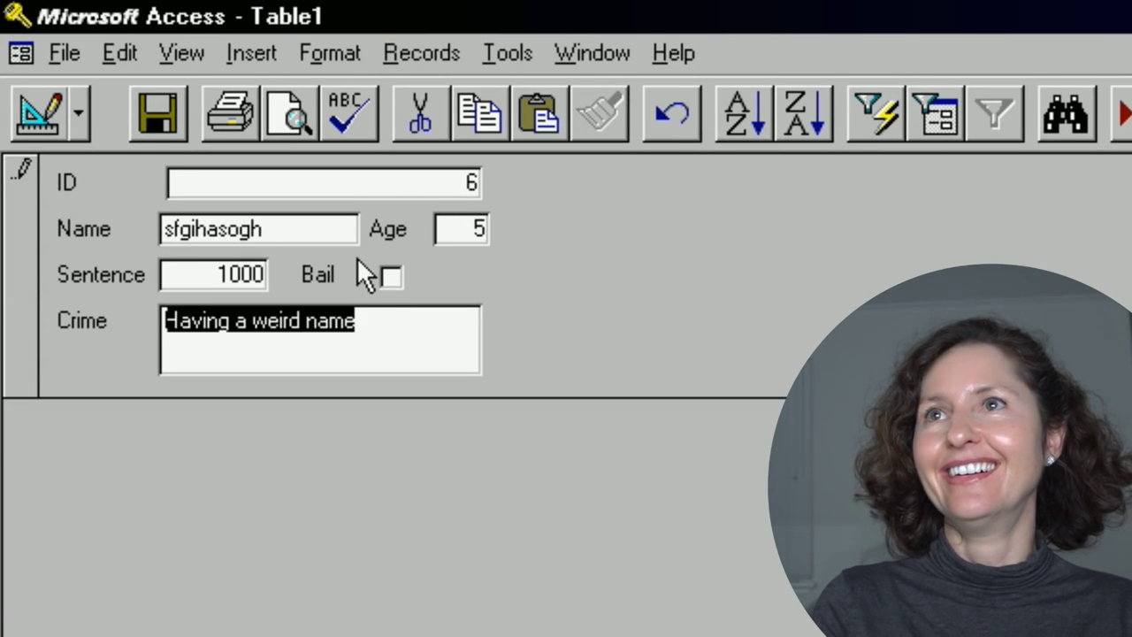
click(386, 352)
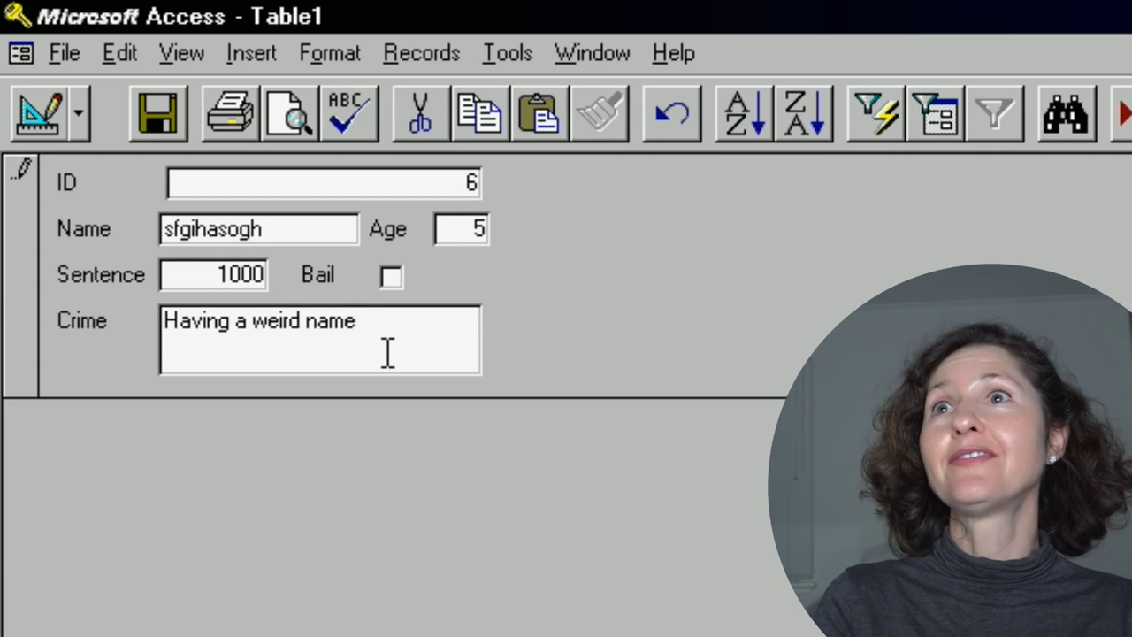
click(400, 278)
click(442, 351)
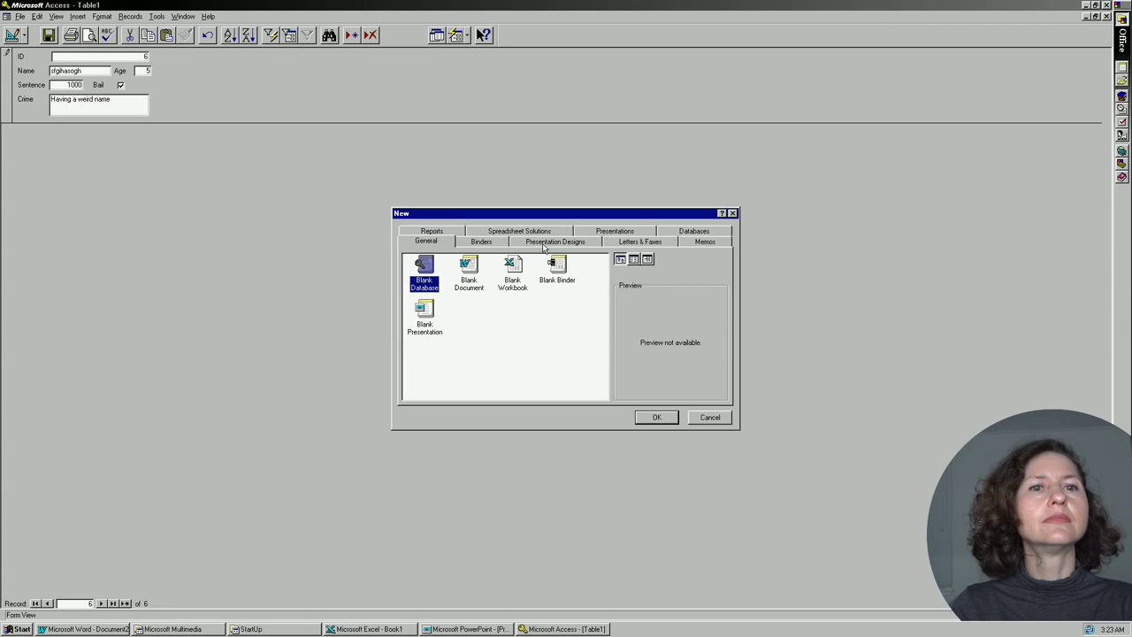
Create a new binder from the Proposal and Marketing Plan template and maximize it.
click(482, 243)
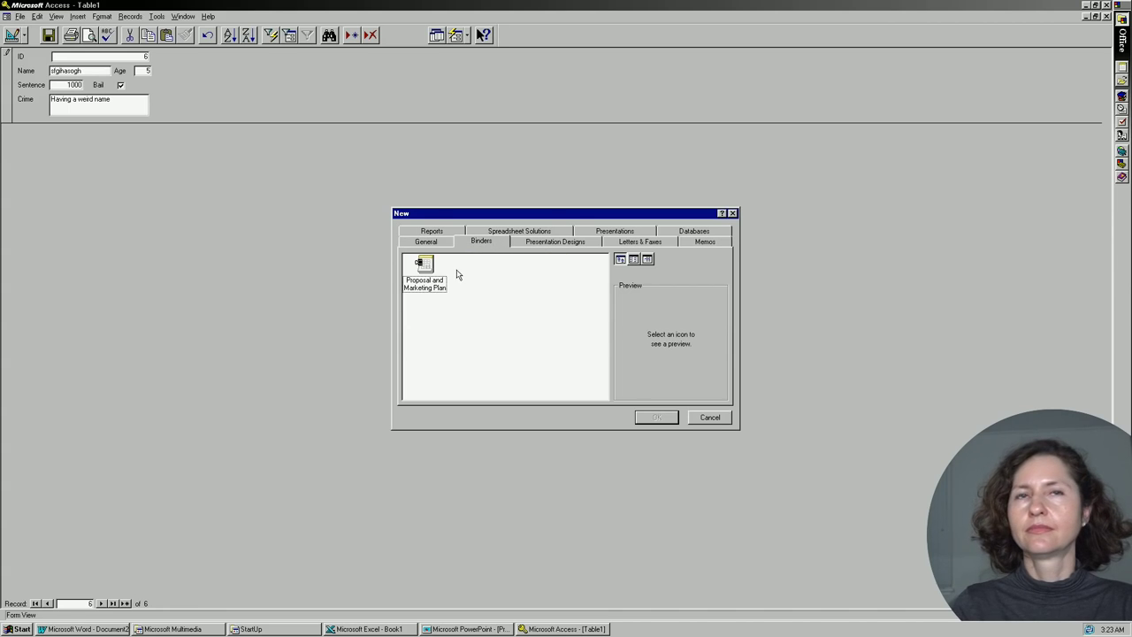
double_click(426, 277)
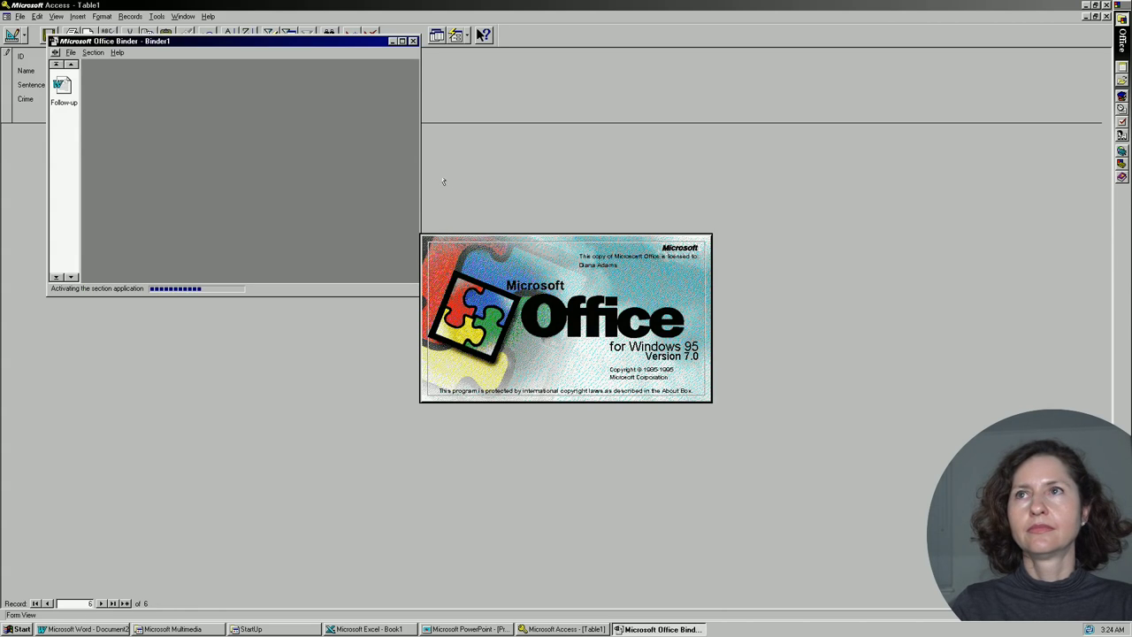
click(400, 40)
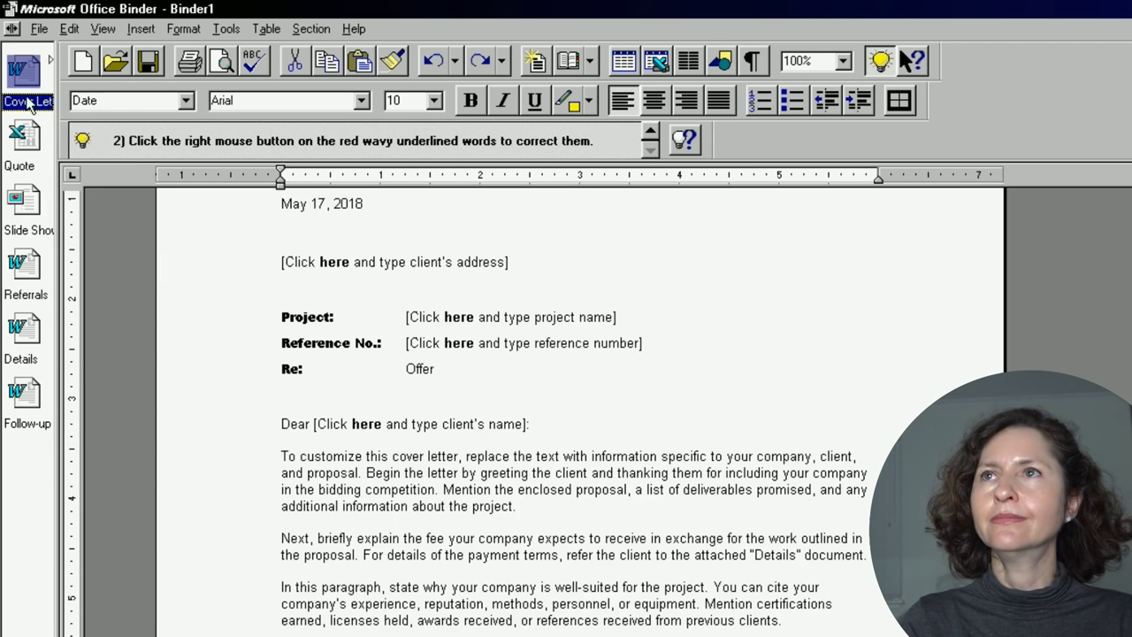
Browse the Quote, Slide Show and Referrals sections, ending on the Cover Letter.
click(25, 130)
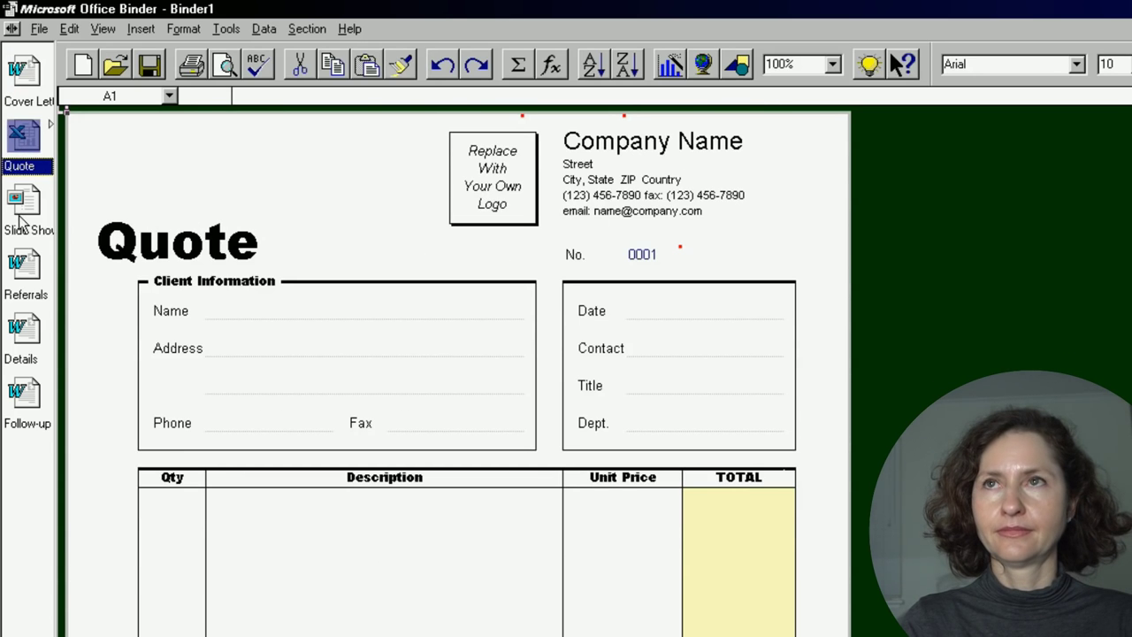
click(19, 217)
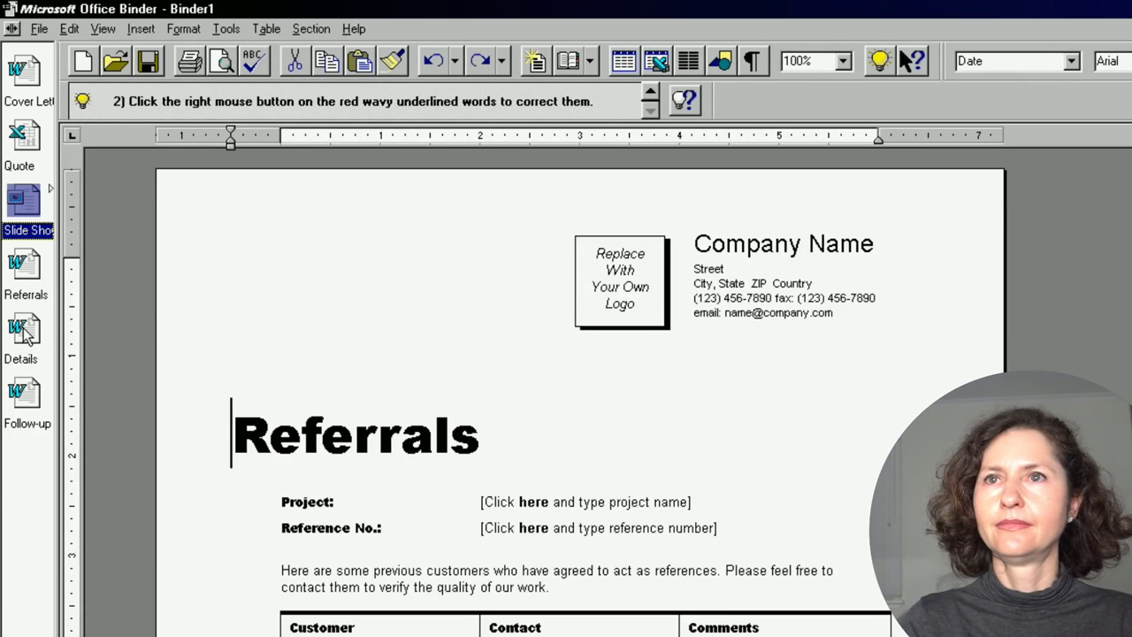
click(25, 270)
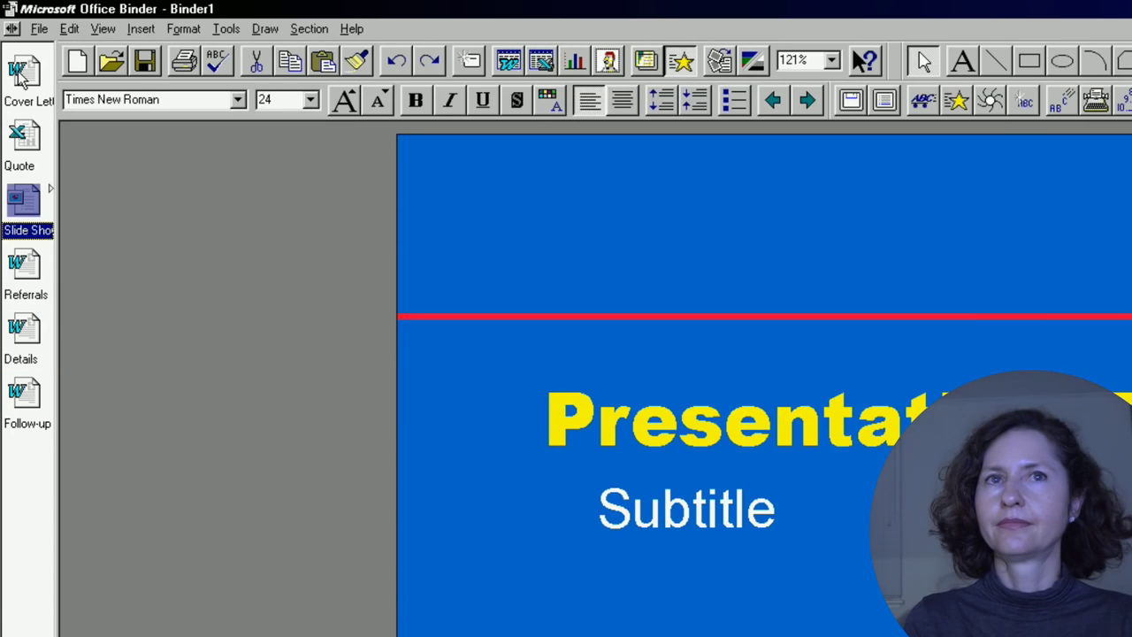
click(23, 74)
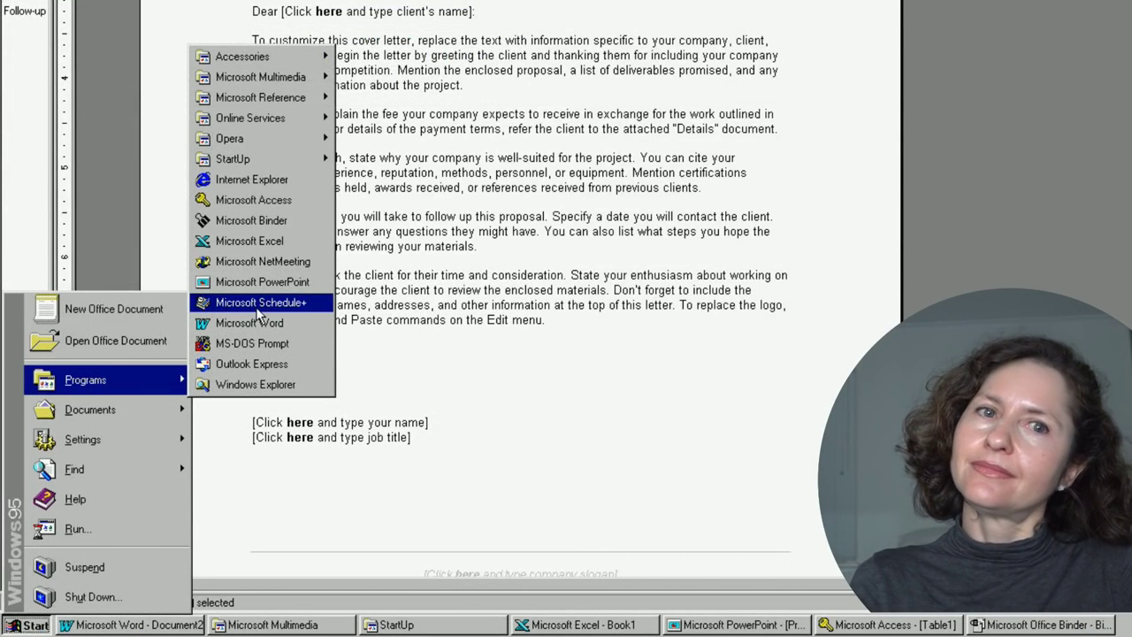
Launch Schedule+, maximize its window, and select Tuesday, May 8 in the monthly view.
click(263, 301)
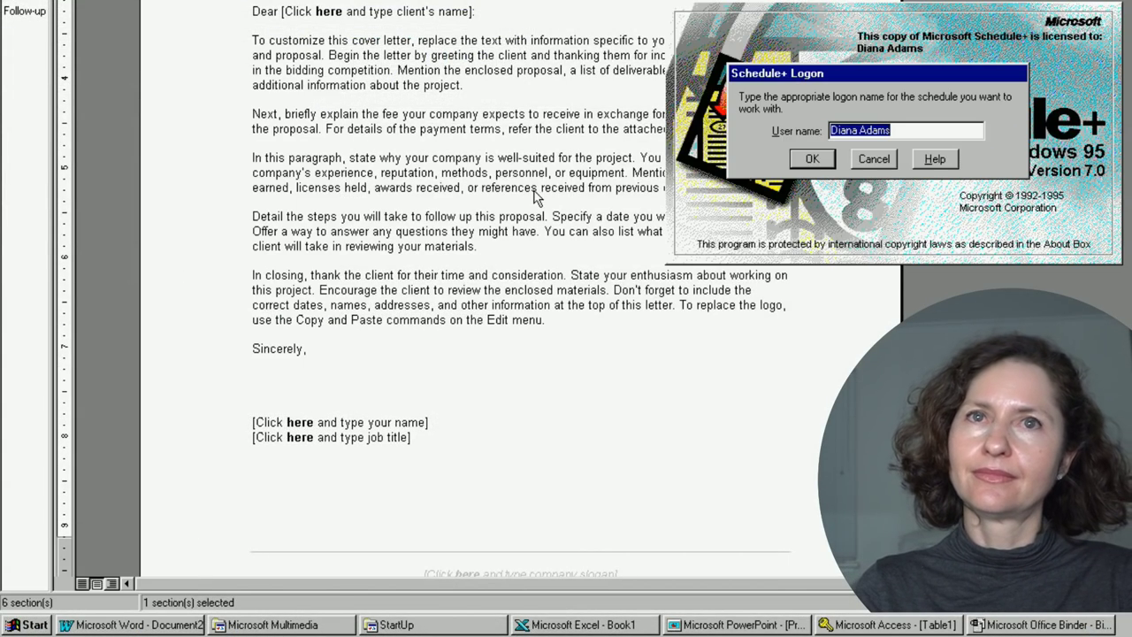
key(Return)
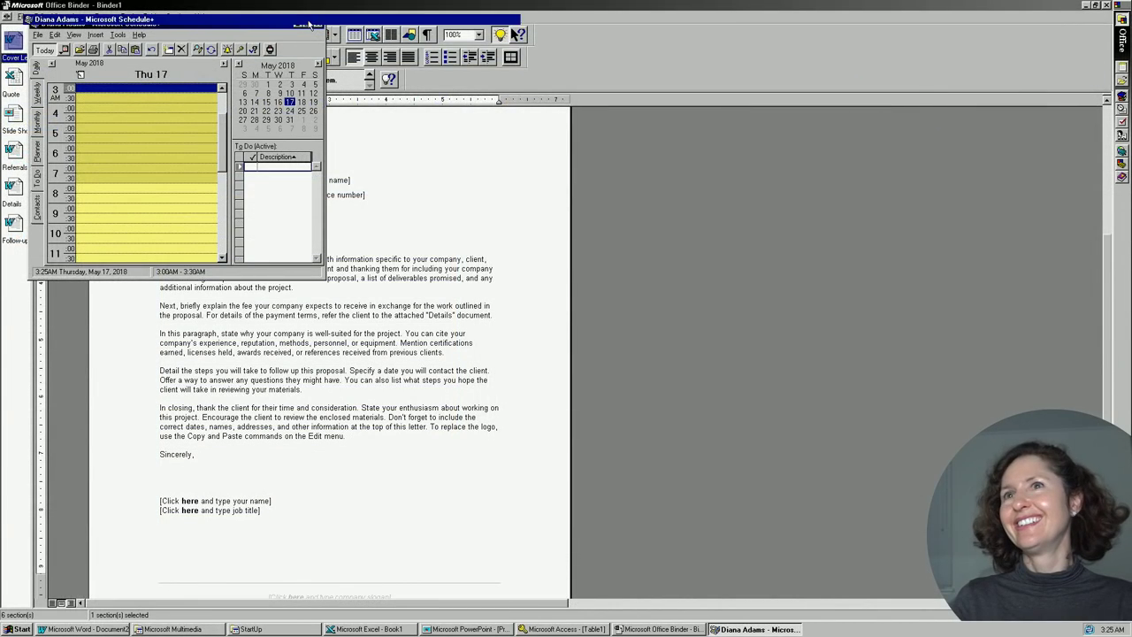
click(647, 49)
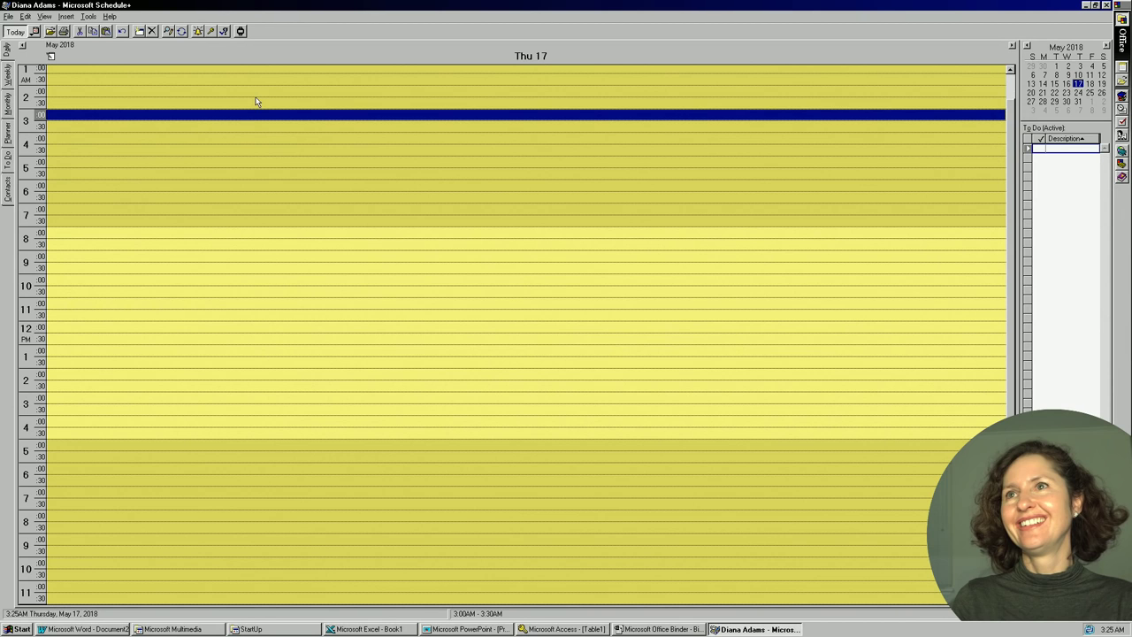
click(8, 81)
click(8, 102)
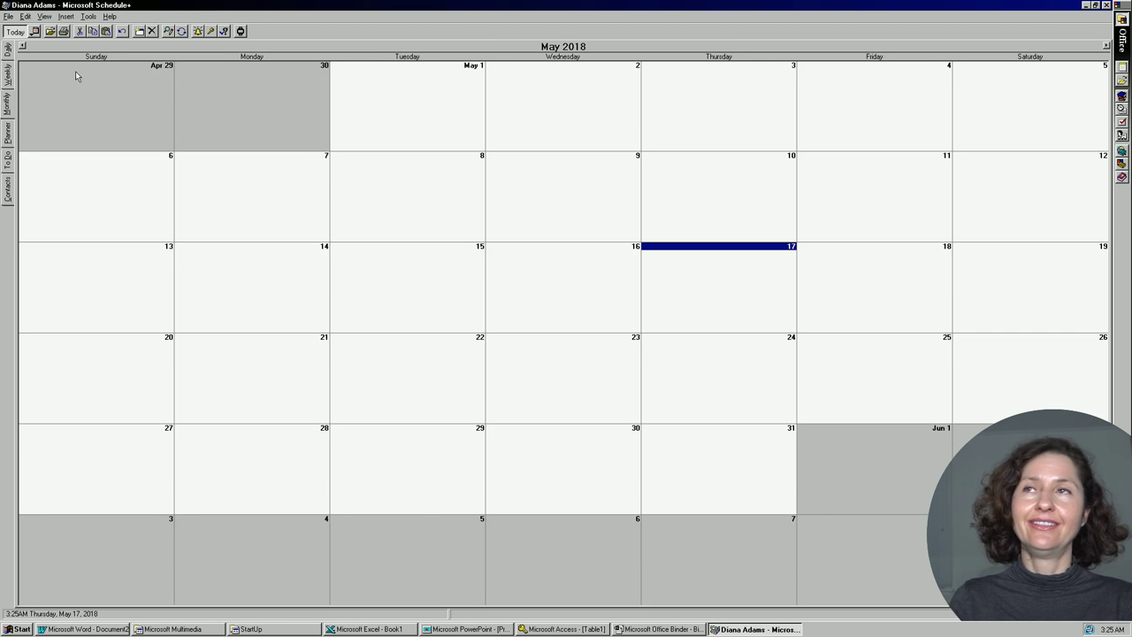
click(355, 178)
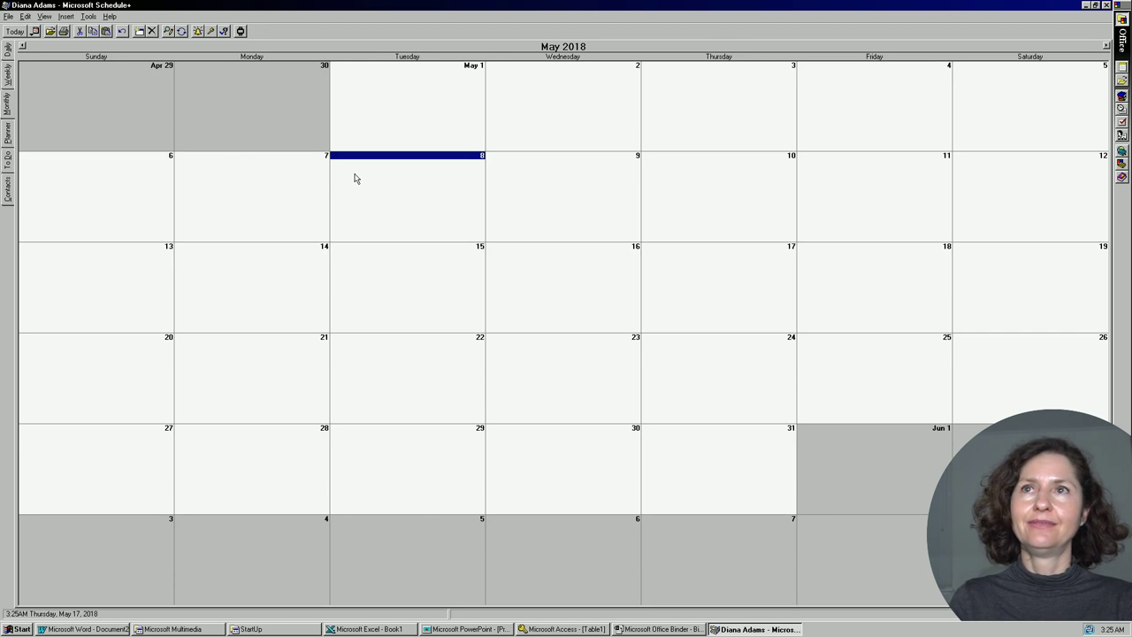
Save a 'Break into target' appointment at Target with a reminder on May 8.
right_click(423, 173)
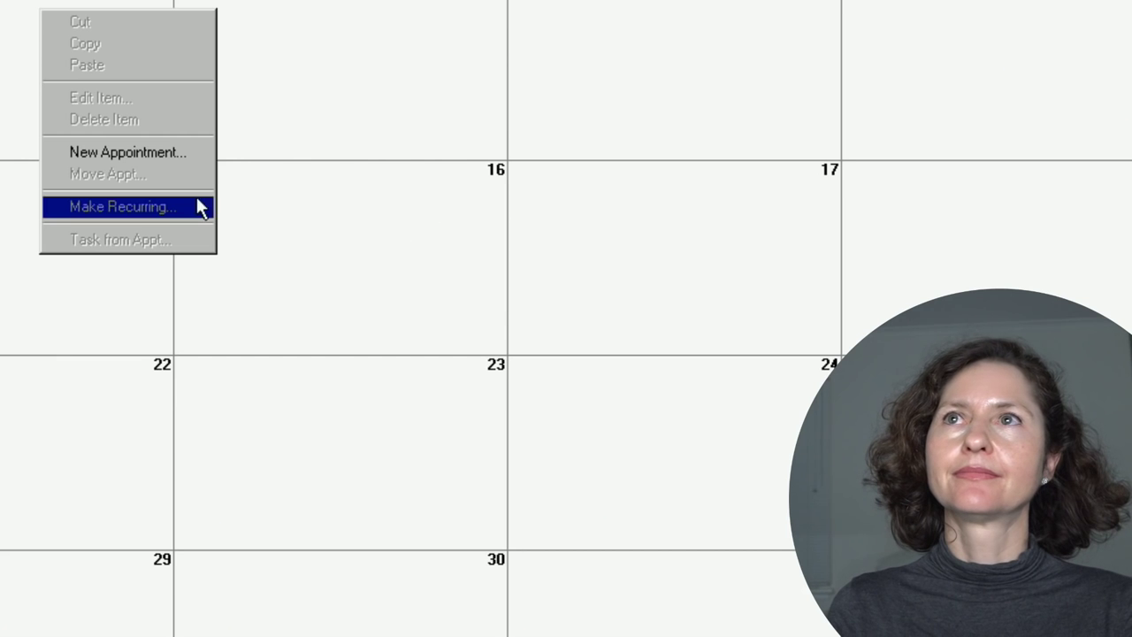
click(480, 237)
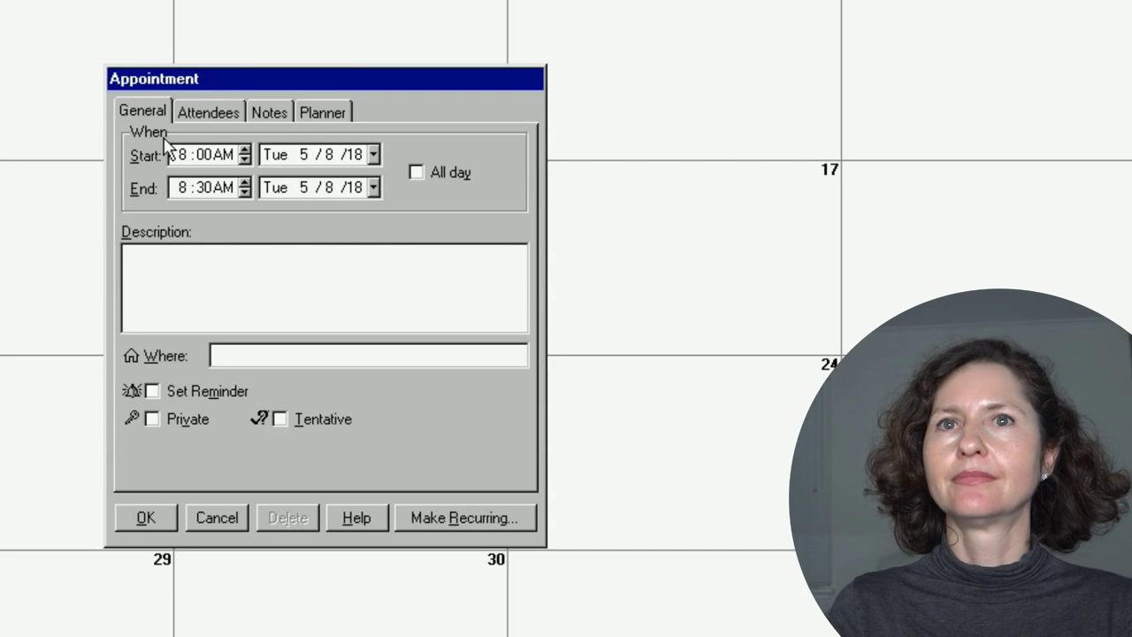
text(Break into targe)
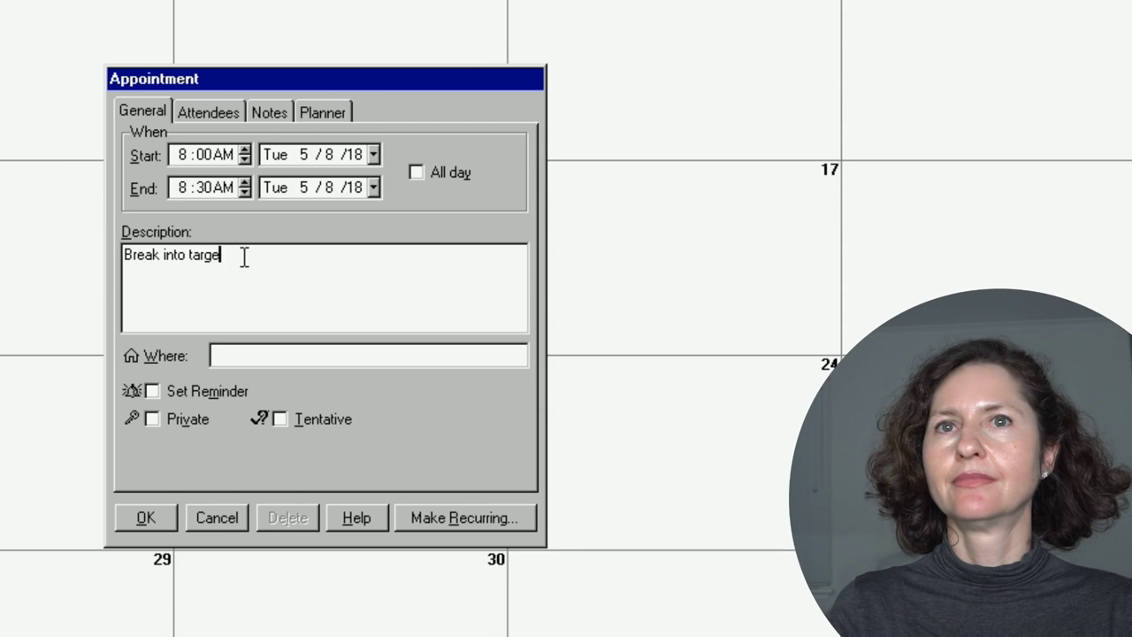
text(t)
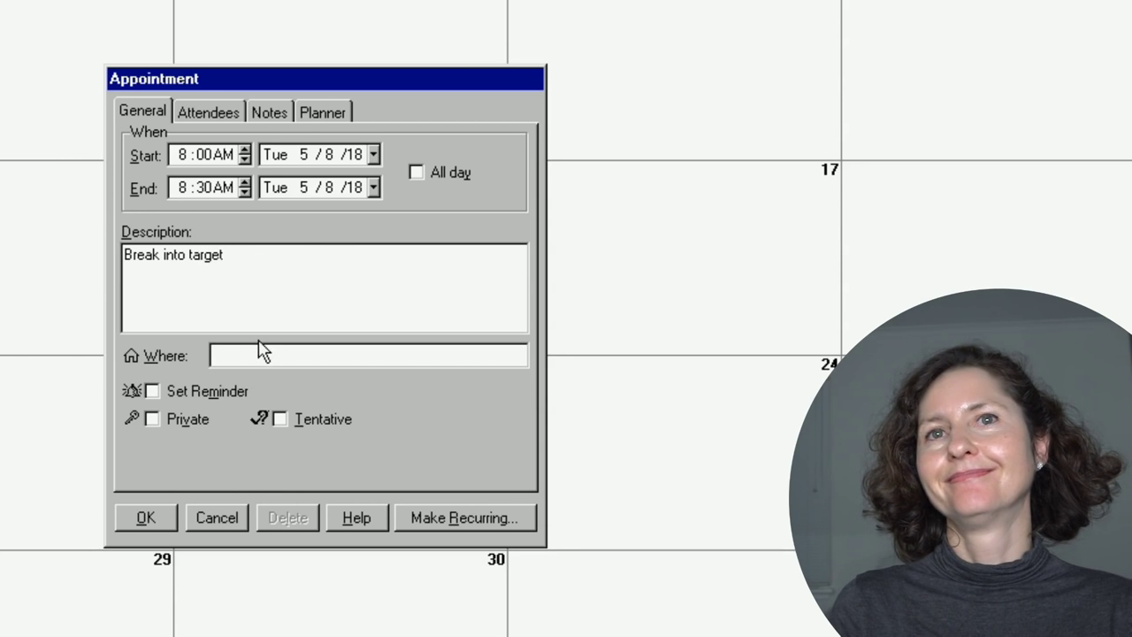
click(265, 354)
text(Target)
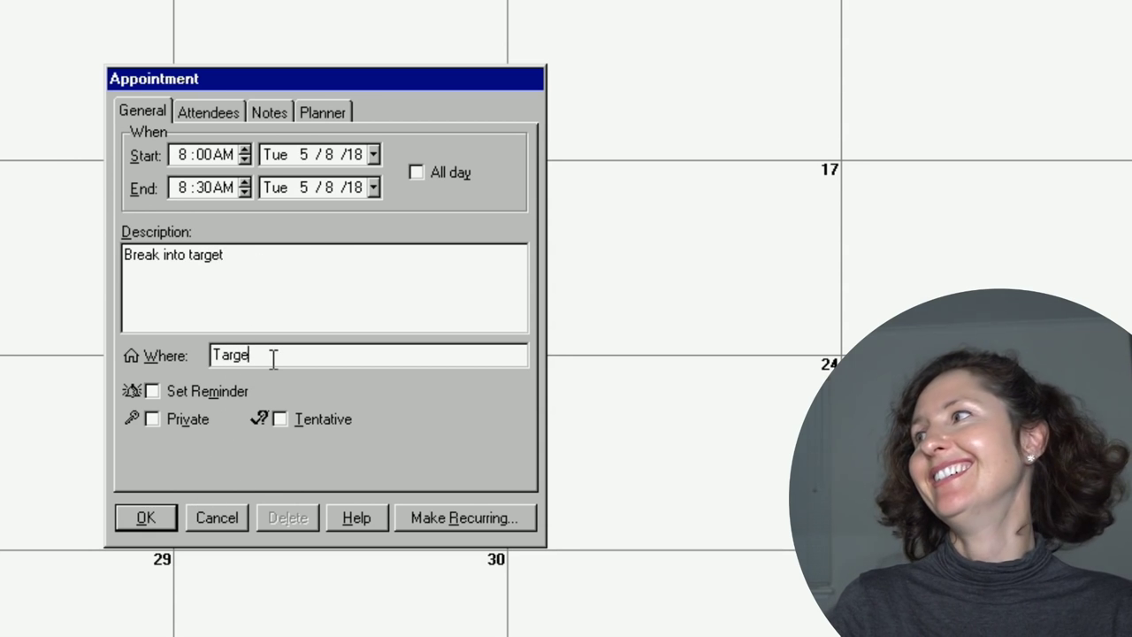
click(152, 391)
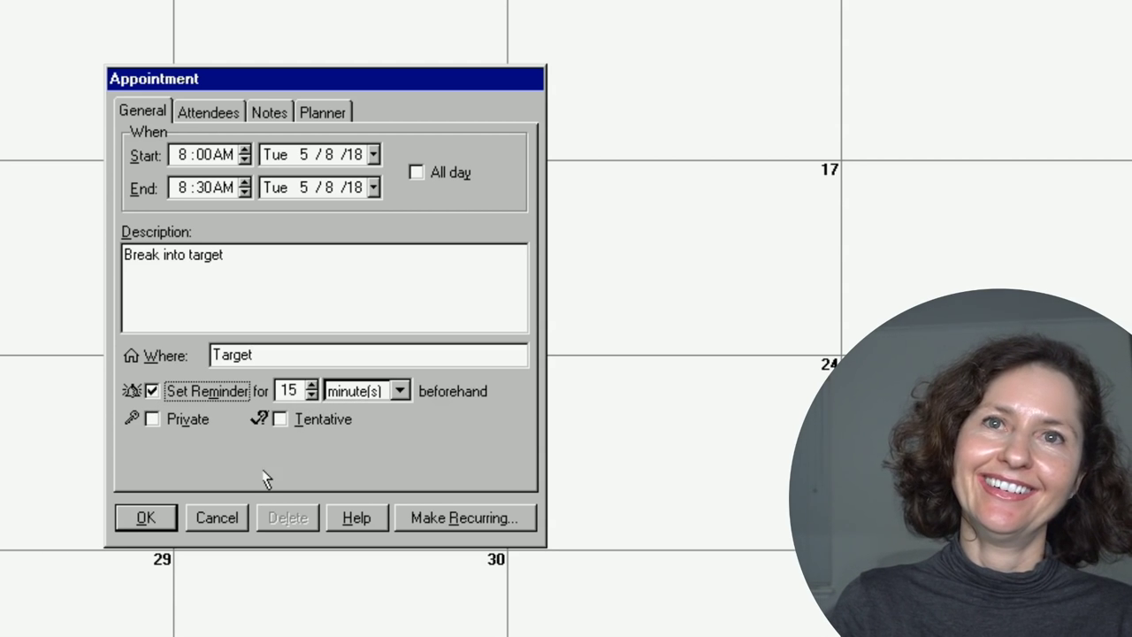
click(146, 517)
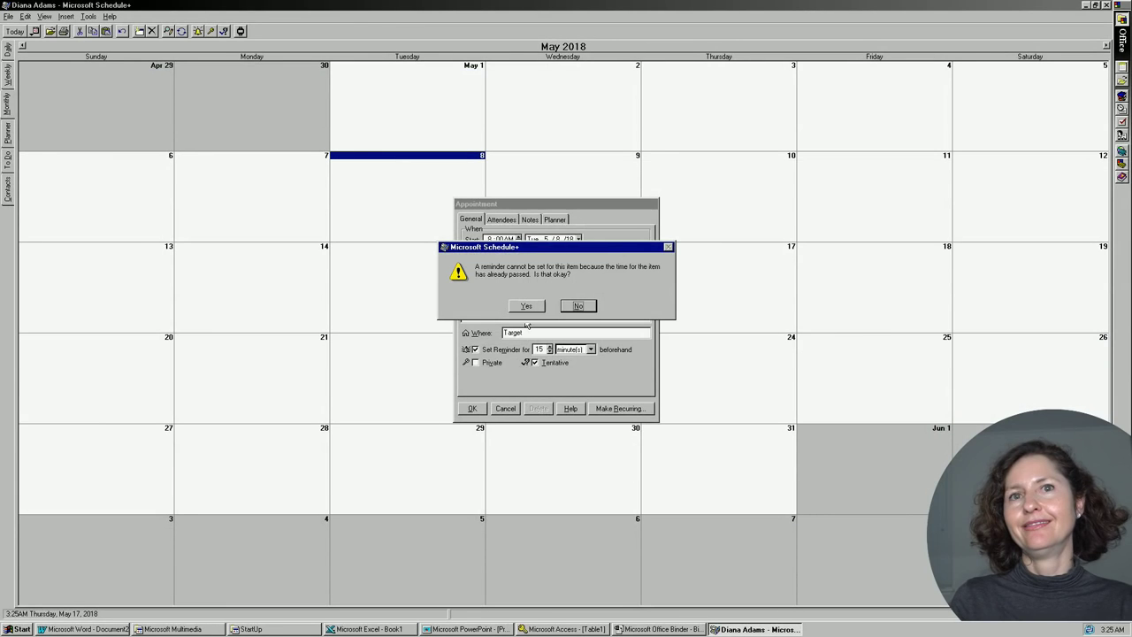
click(527, 306)
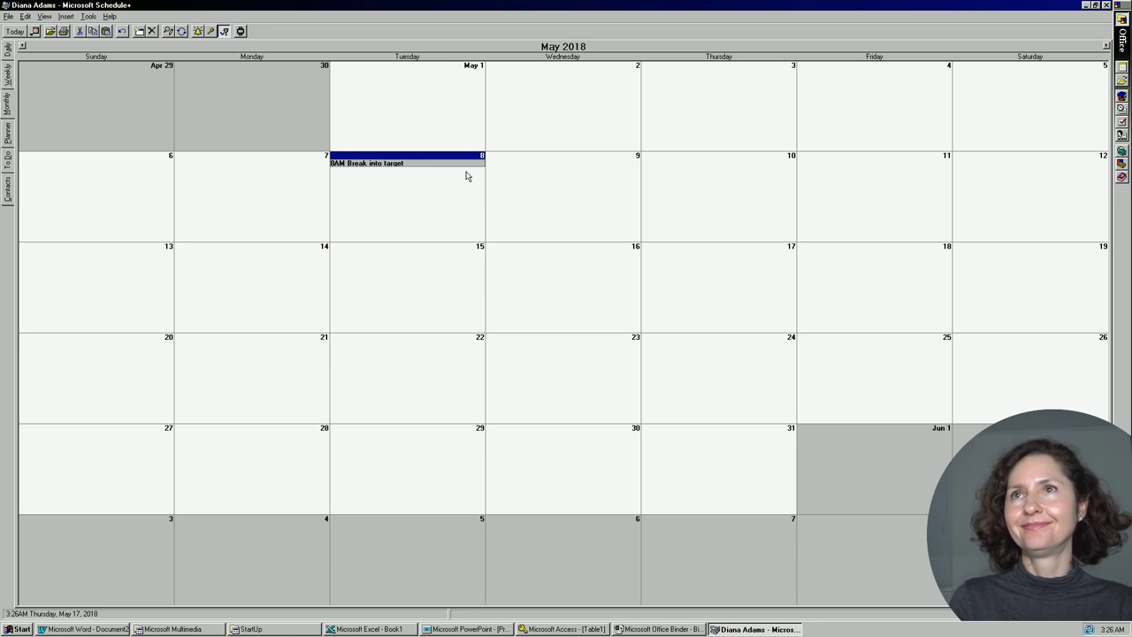
Launch Bookshelf '95 from the Start menu and look up 'angry' in the Dictionary.
click(18, 629)
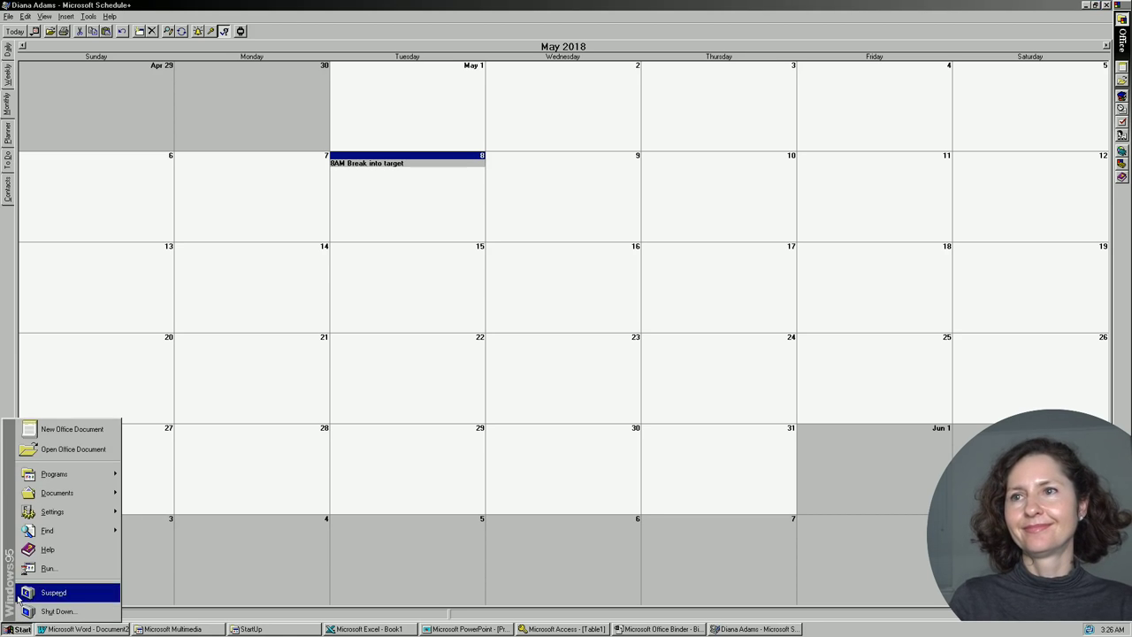
mouse_move(77, 473)
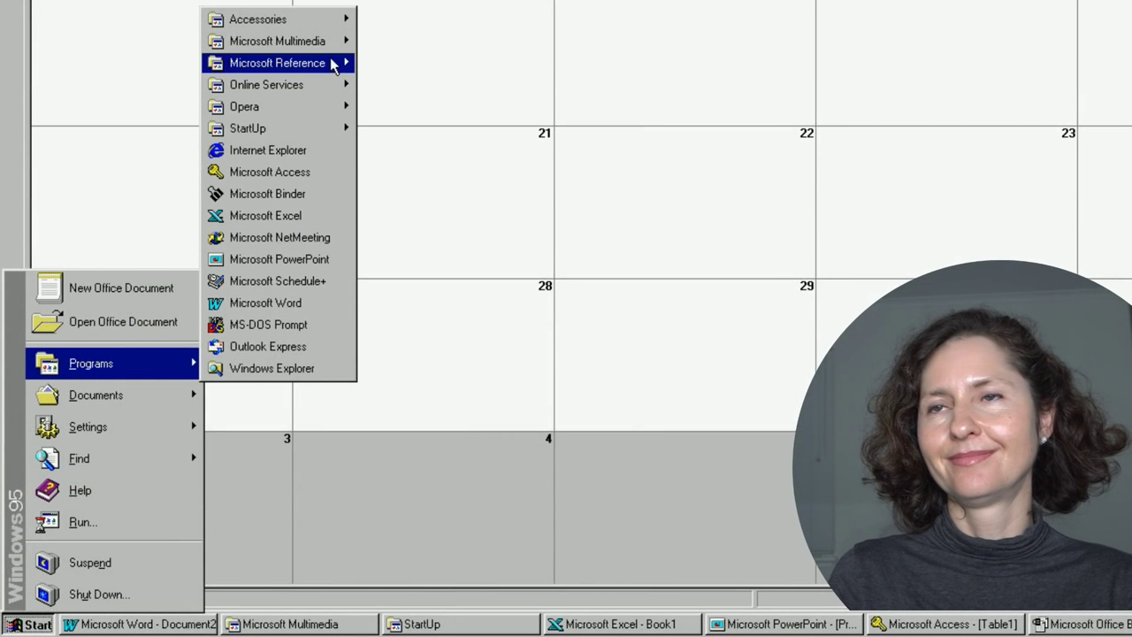
mouse_move(319, 63)
click(446, 61)
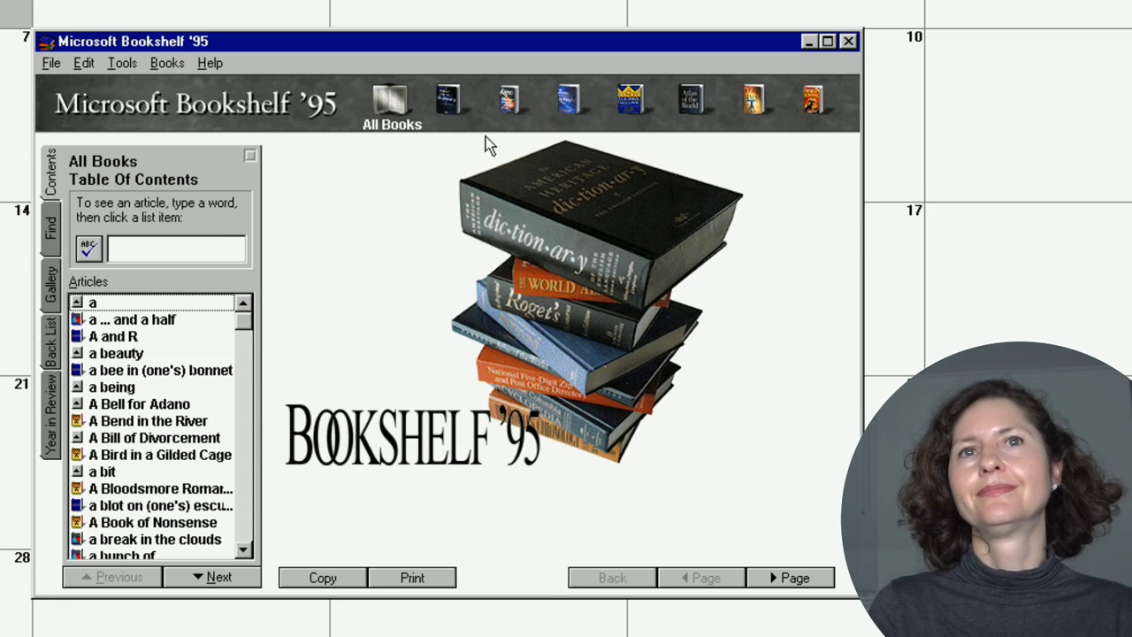
click(444, 97)
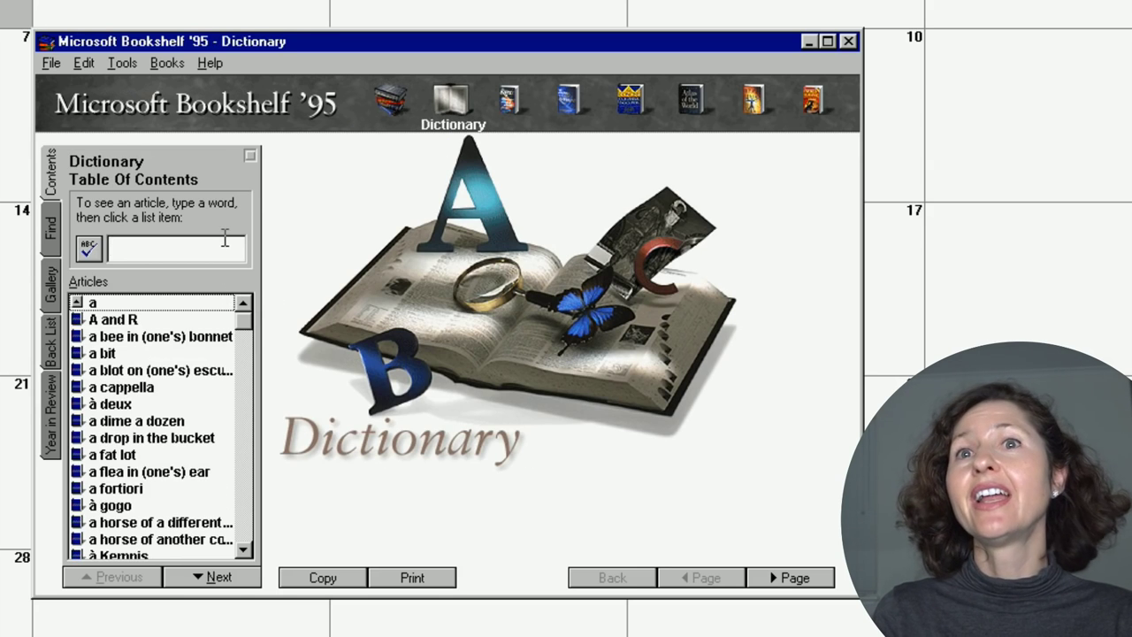
text(angry)
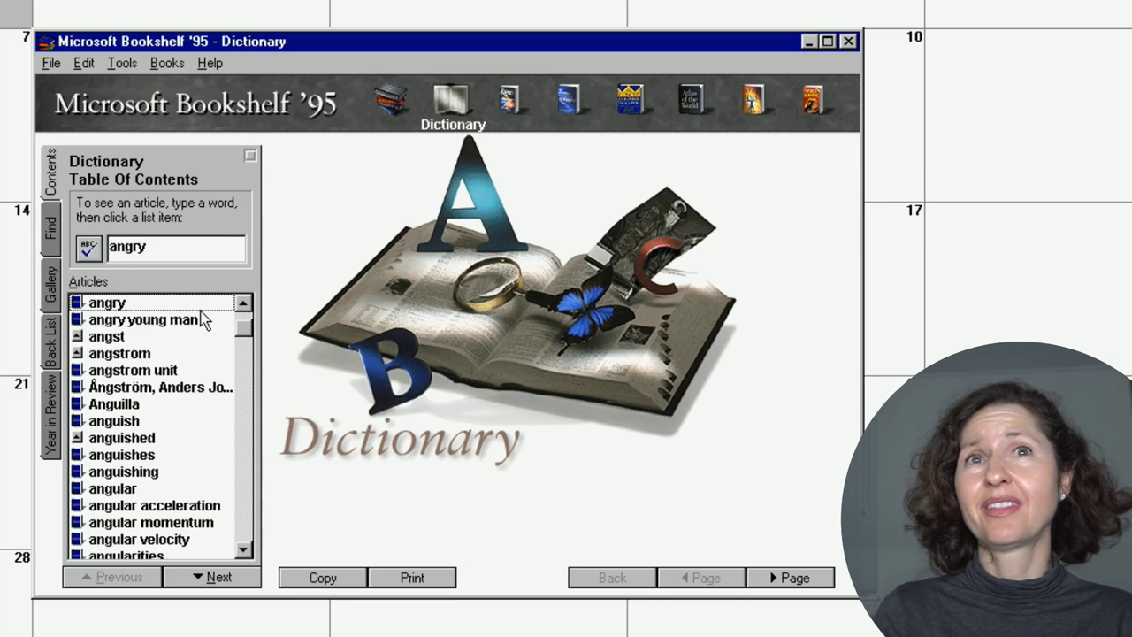
key(Return)
drag(328, 242, 478, 242)
Visit the Thesaurus, then open the Angus Wilson and Ann Richards quotations.
click(511, 101)
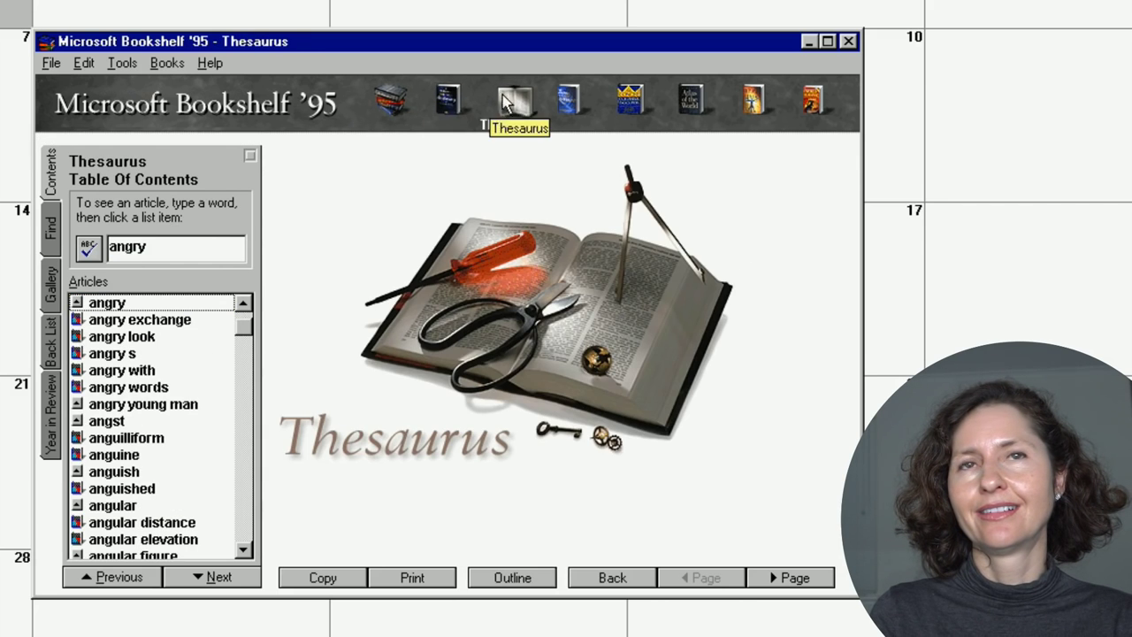
click(569, 100)
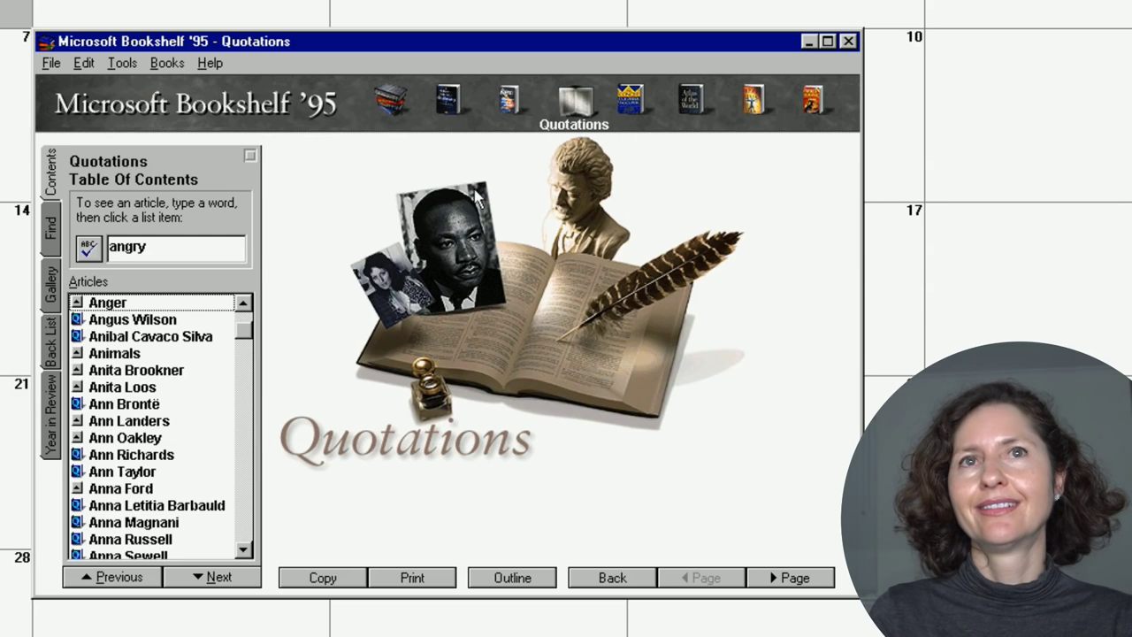
click(193, 319)
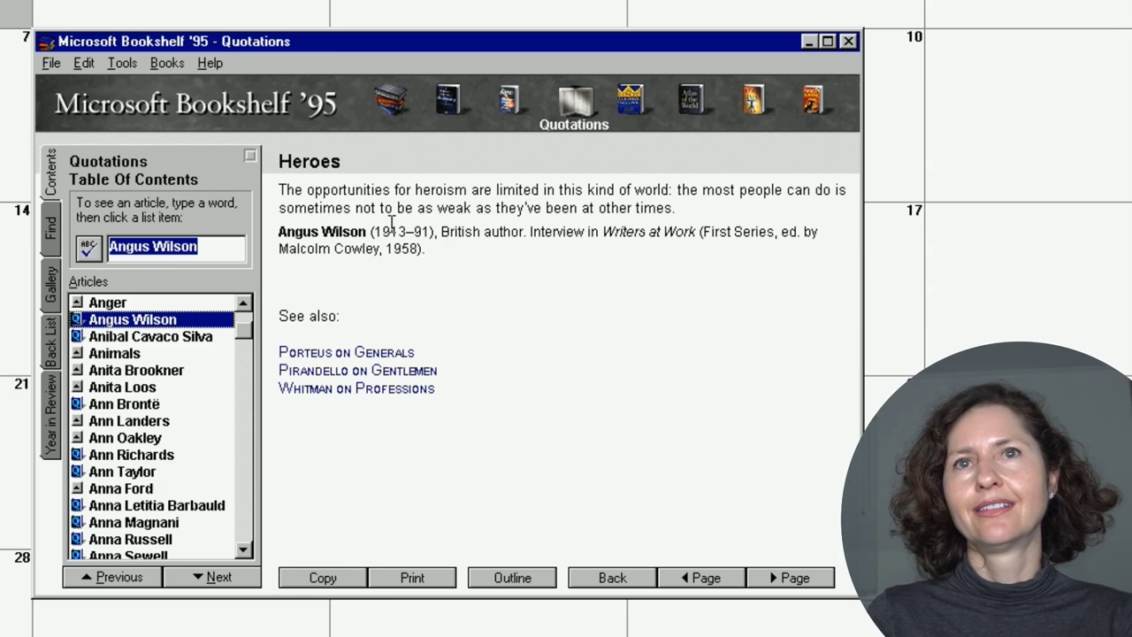
drag(421, 231, 431, 232)
click(156, 454)
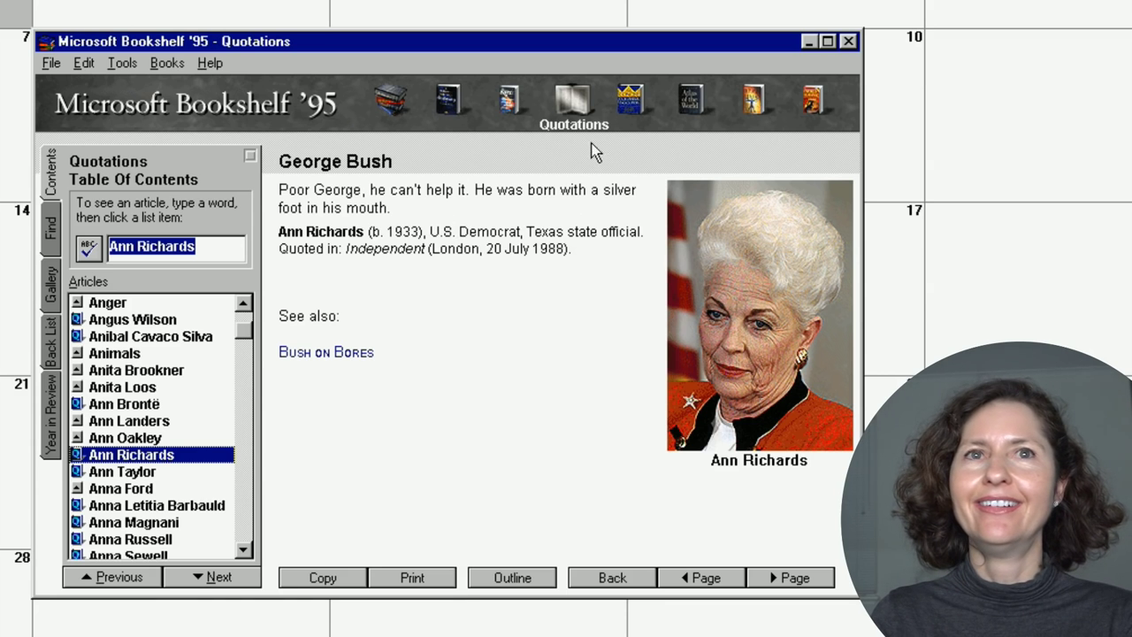
Read the Encyclopedia articles on Annapolis, Anne, and granite.
click(632, 99)
click(232, 371)
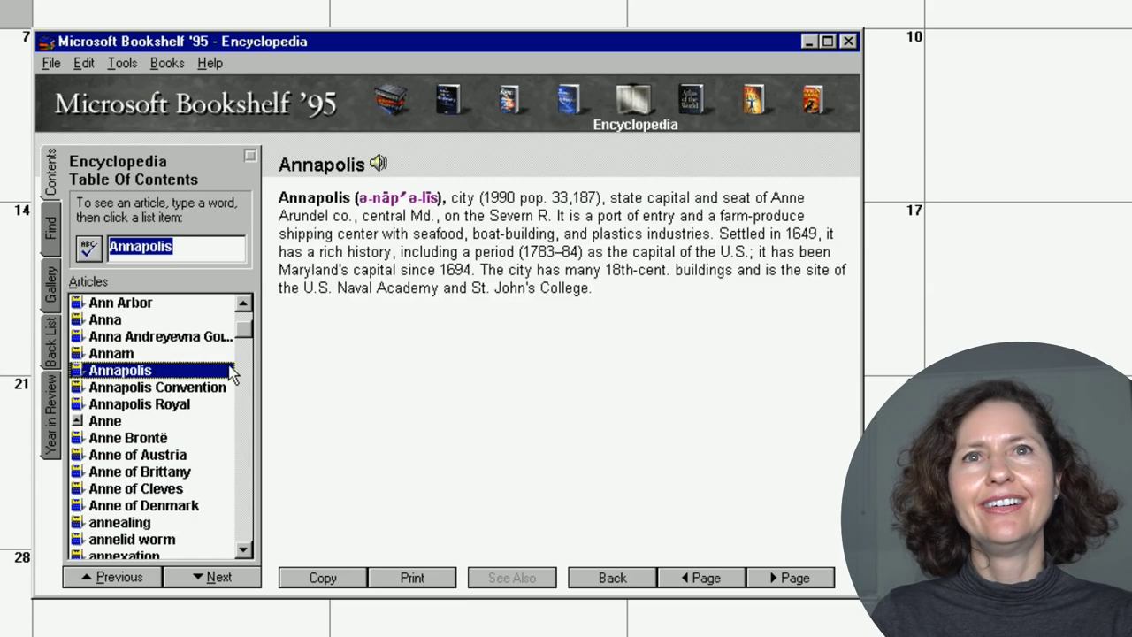
click(204, 419)
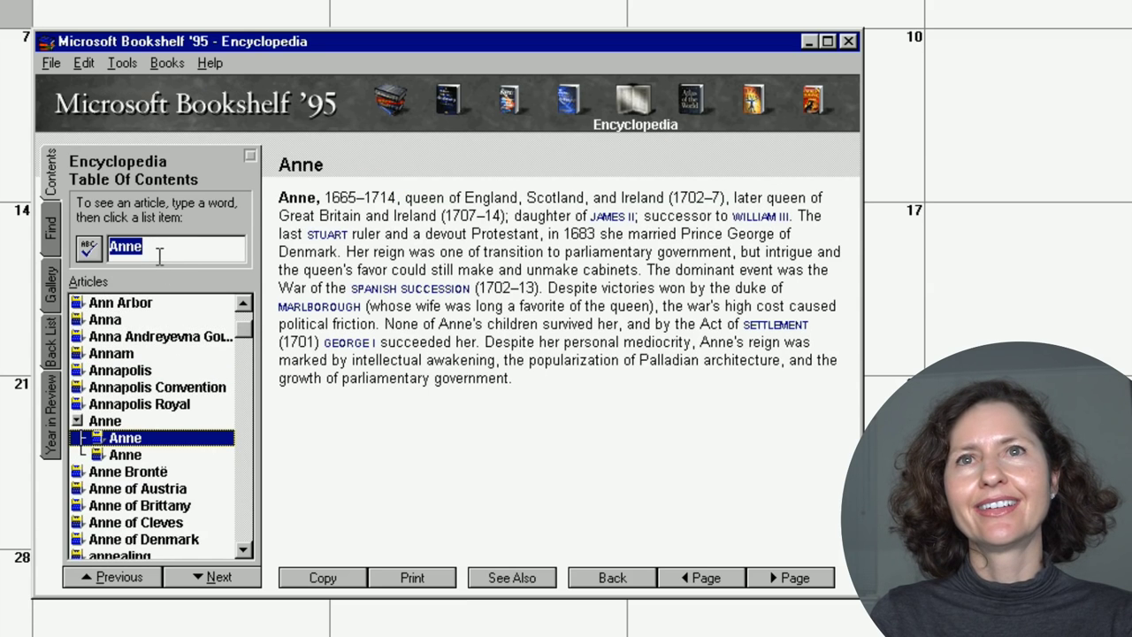
text(granet)
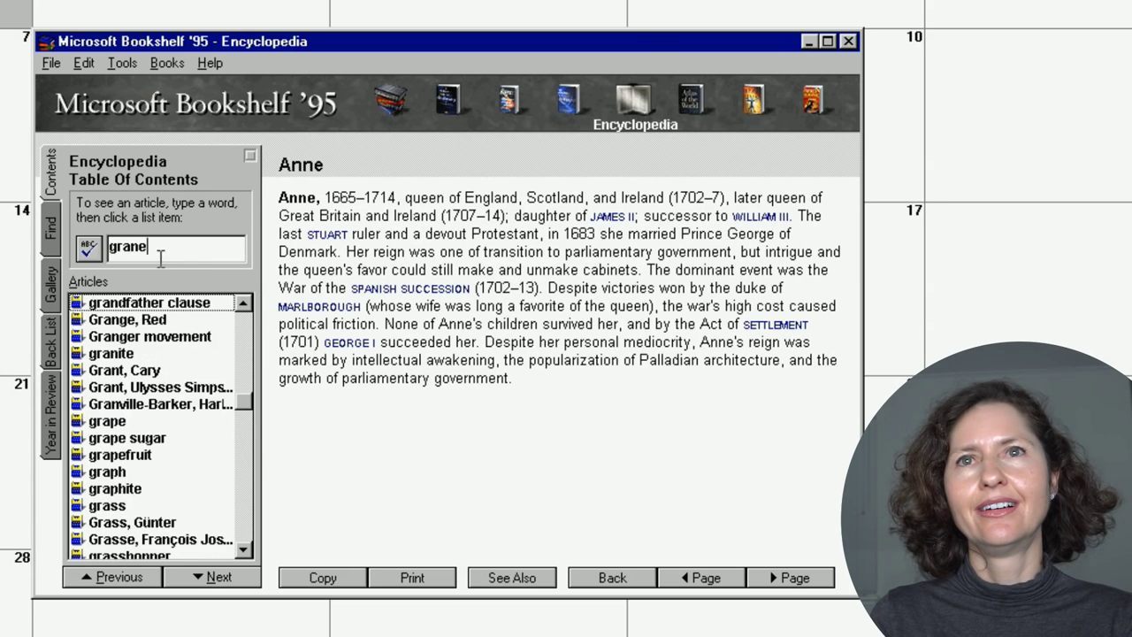
click(164, 354)
drag(346, 216, 511, 198)
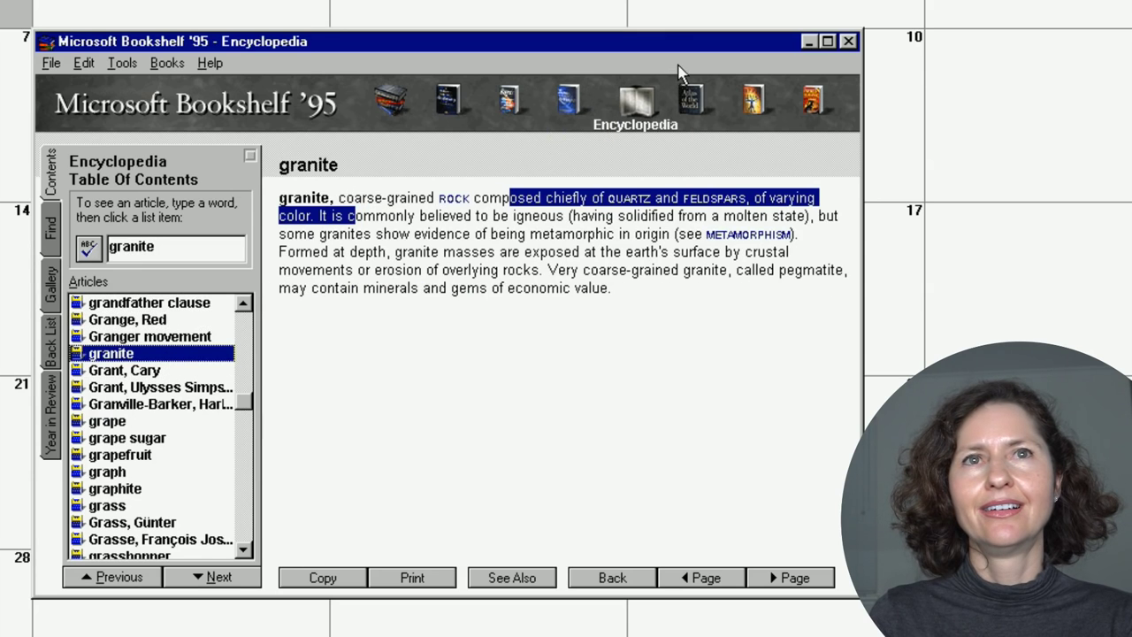
View Great Bear Lake in the Atlas, then the Almanac's Greece - Trade table.
click(695, 113)
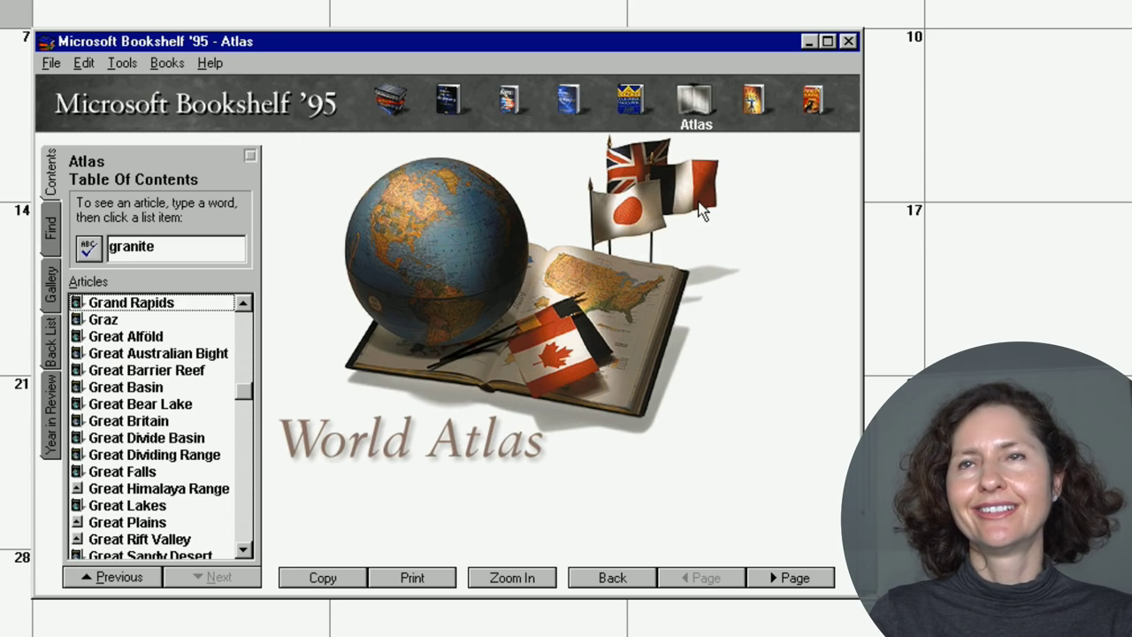
click(140, 403)
click(756, 99)
click(805, 101)
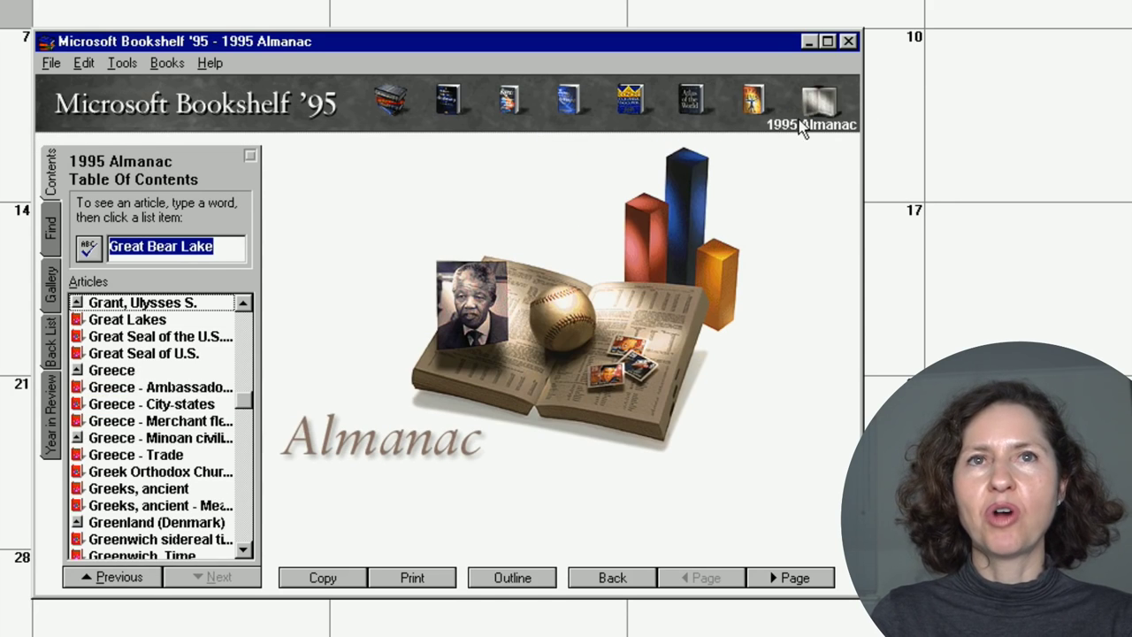
click(160, 455)
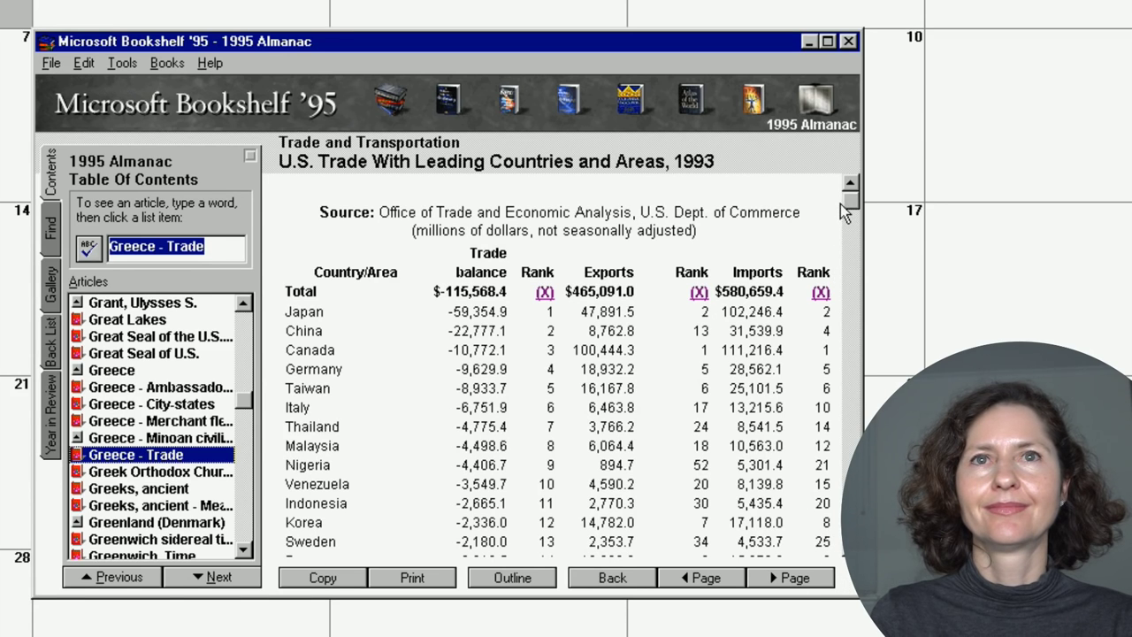
drag(854, 202, 870, 182)
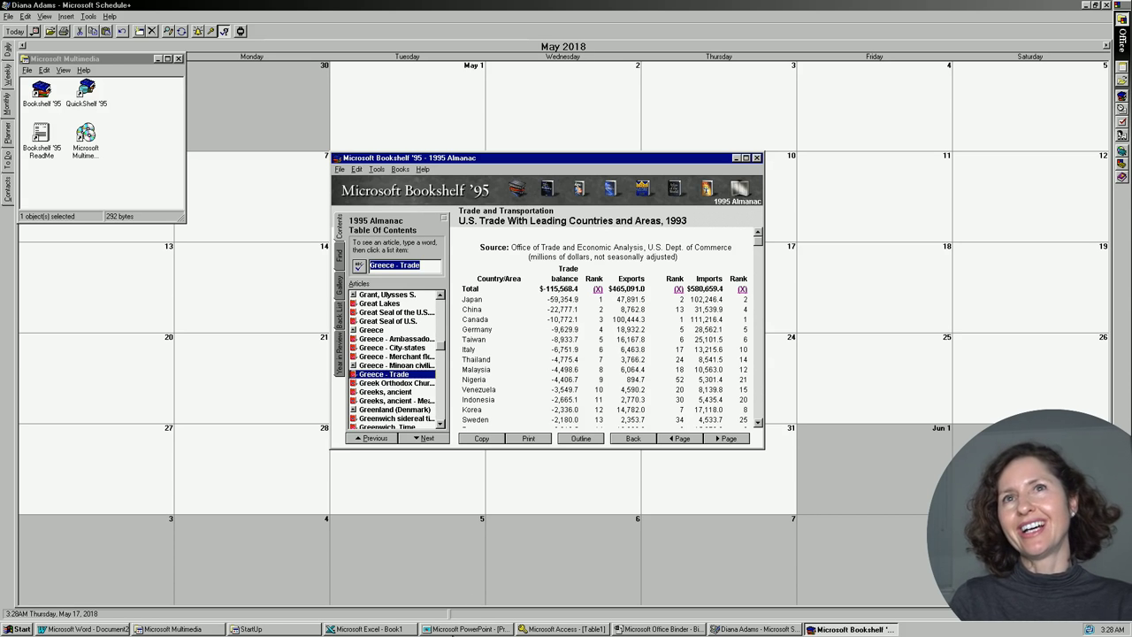
Restore Excel's Book1 with its Years/Value chart and switch VMware to full screen.
click(370, 628)
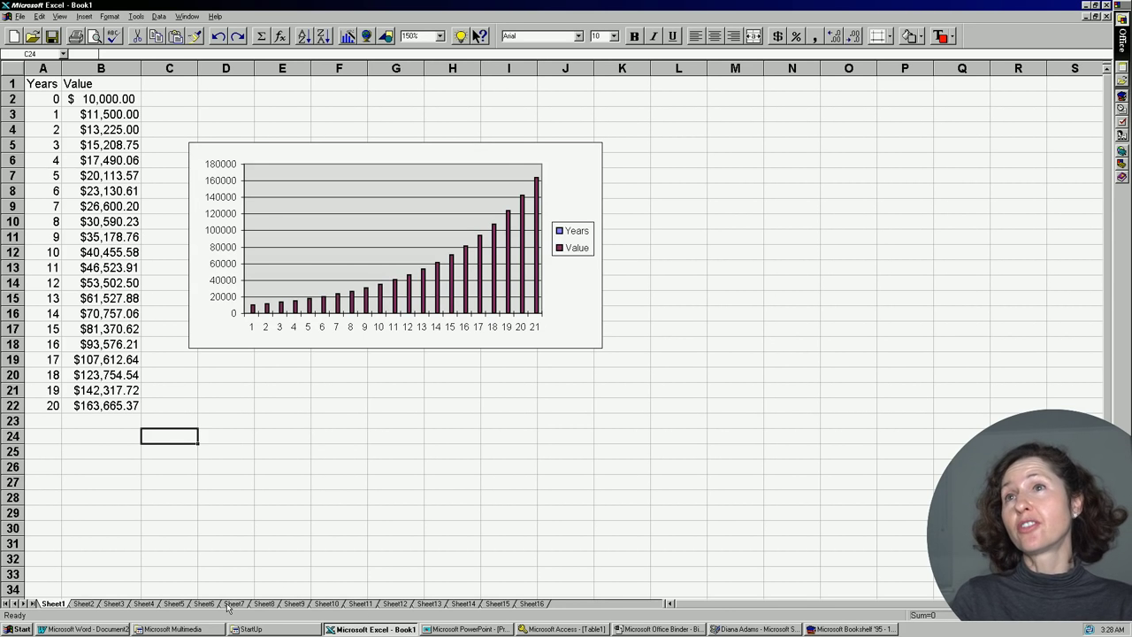
click(18, 629)
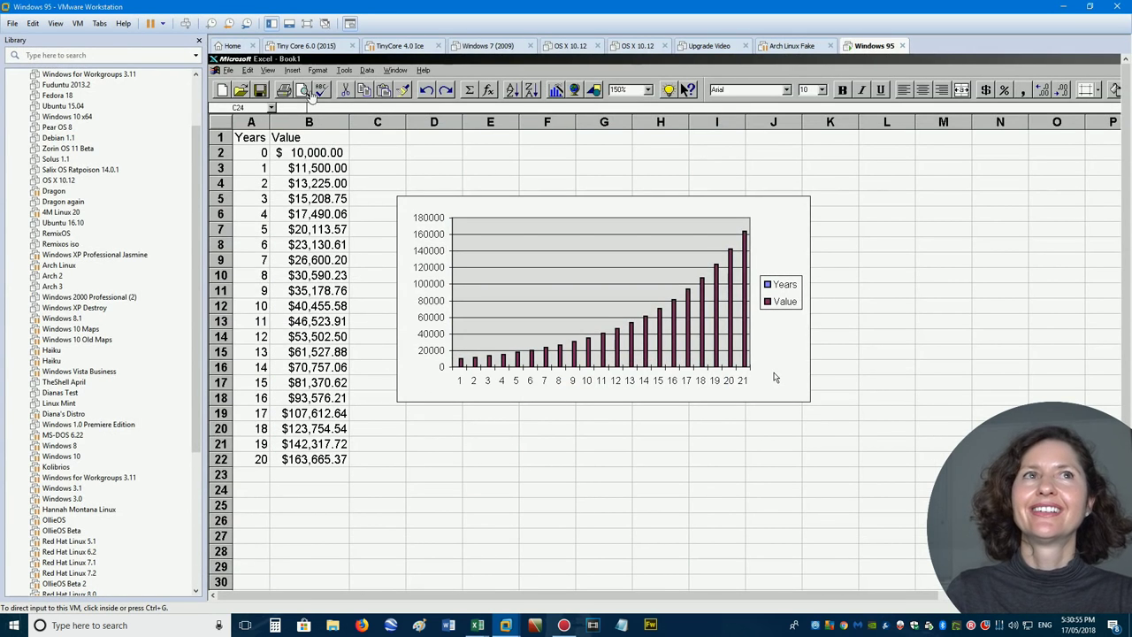
click(307, 23)
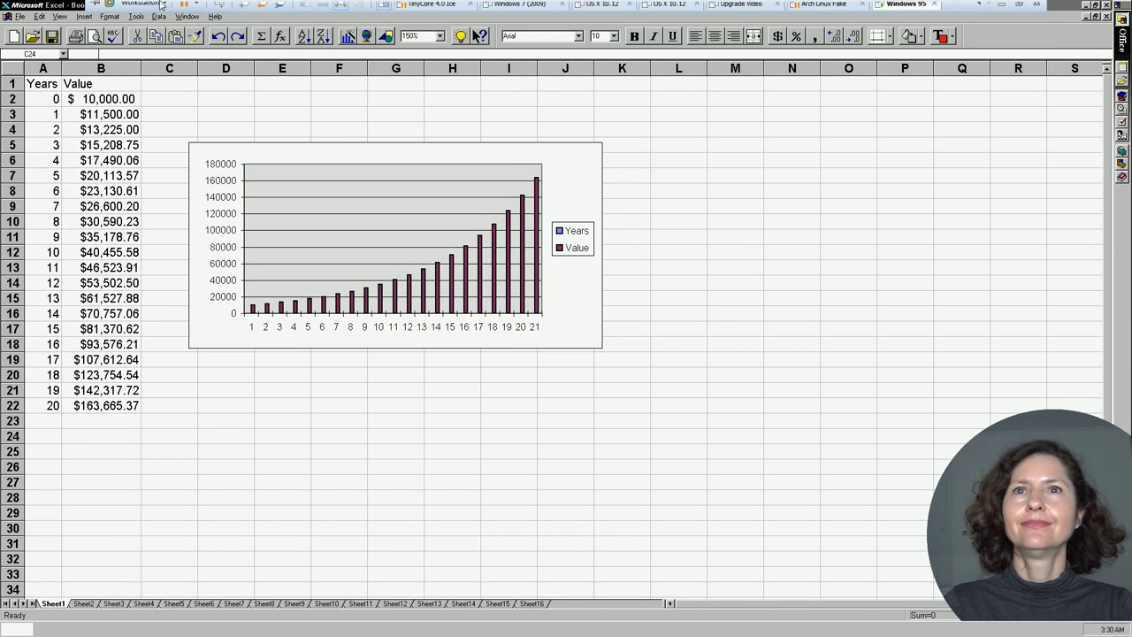
click(162, 4)
click(354, 92)
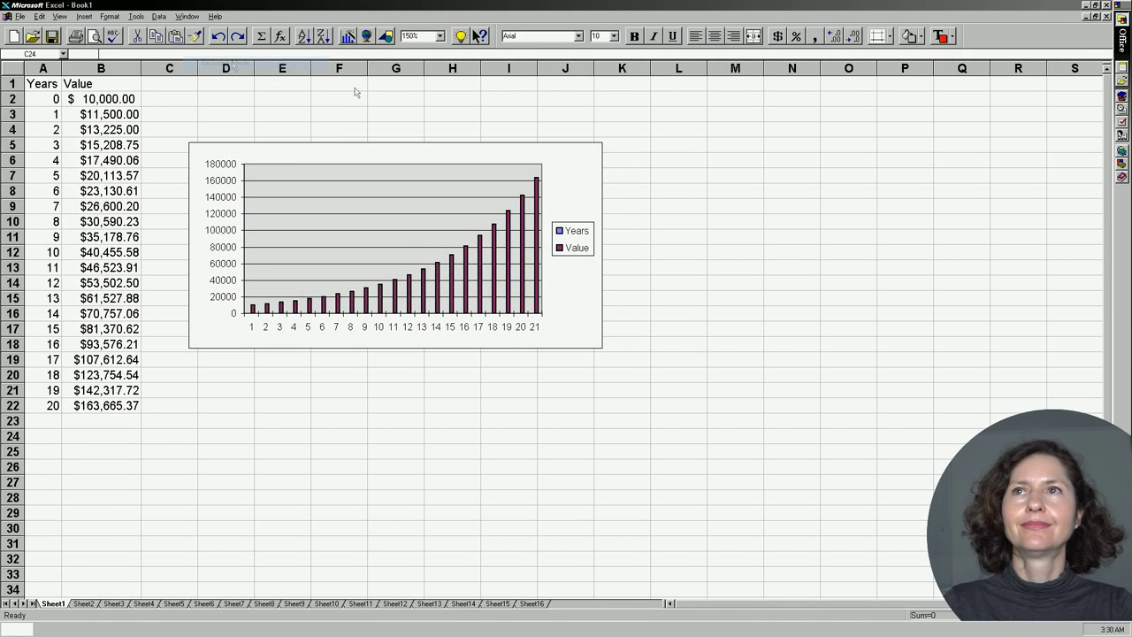